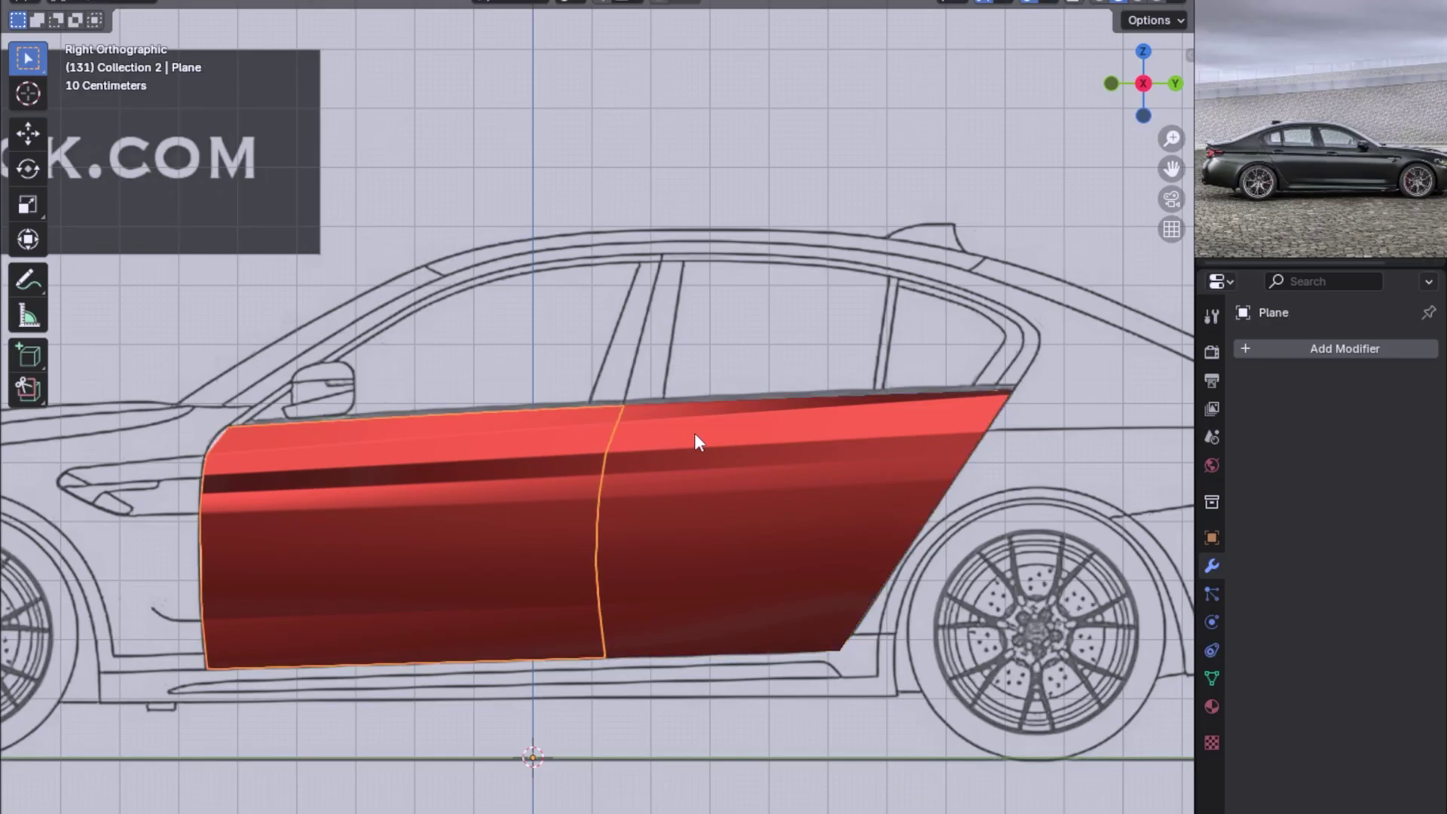
Enter Edit Mode on the red door panel and merge its overlapping vertices by distance.
{"action": "left_click", "coordinate": [693, 432]}
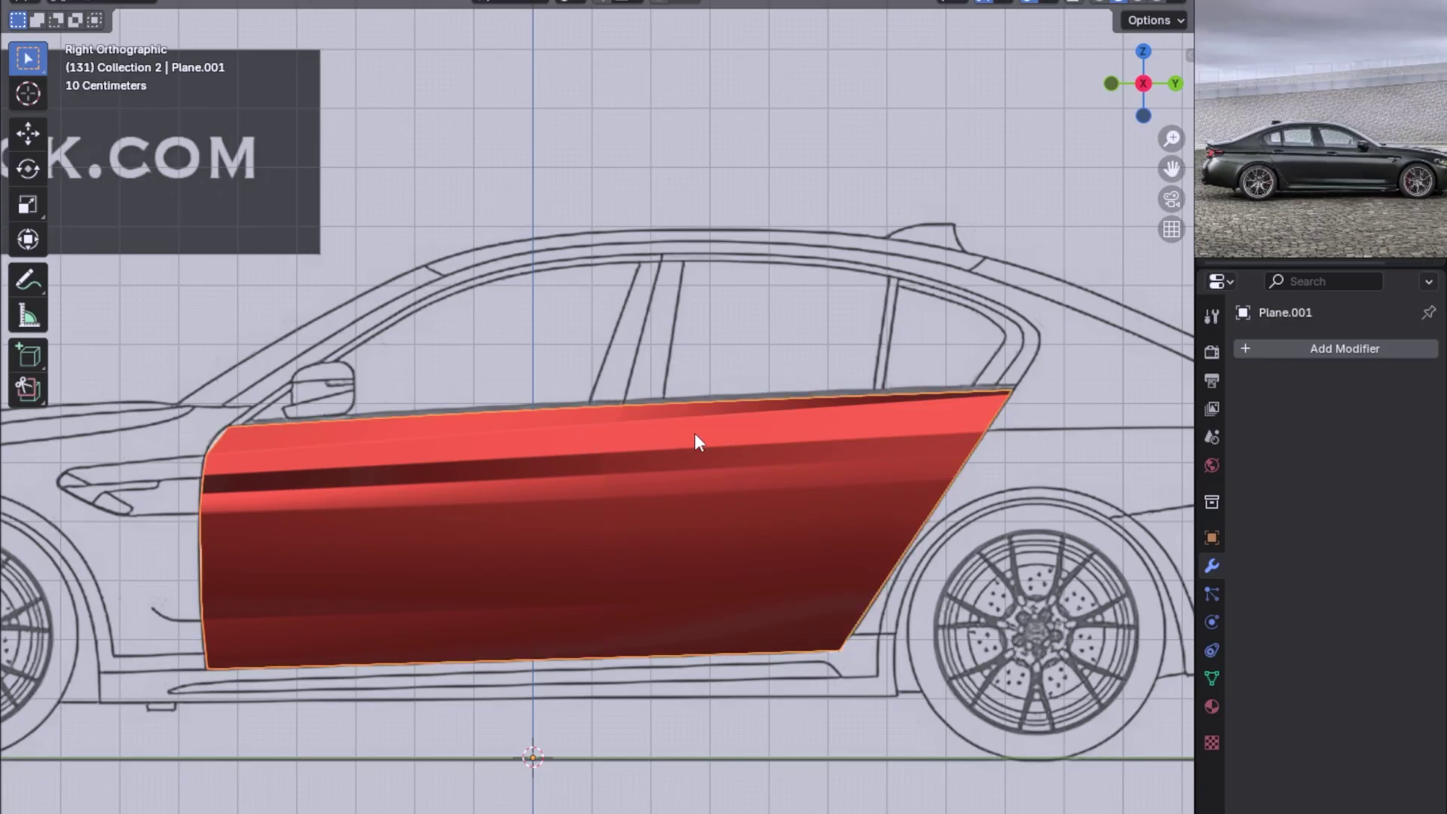
{"action": "key", "text": "Tab"}
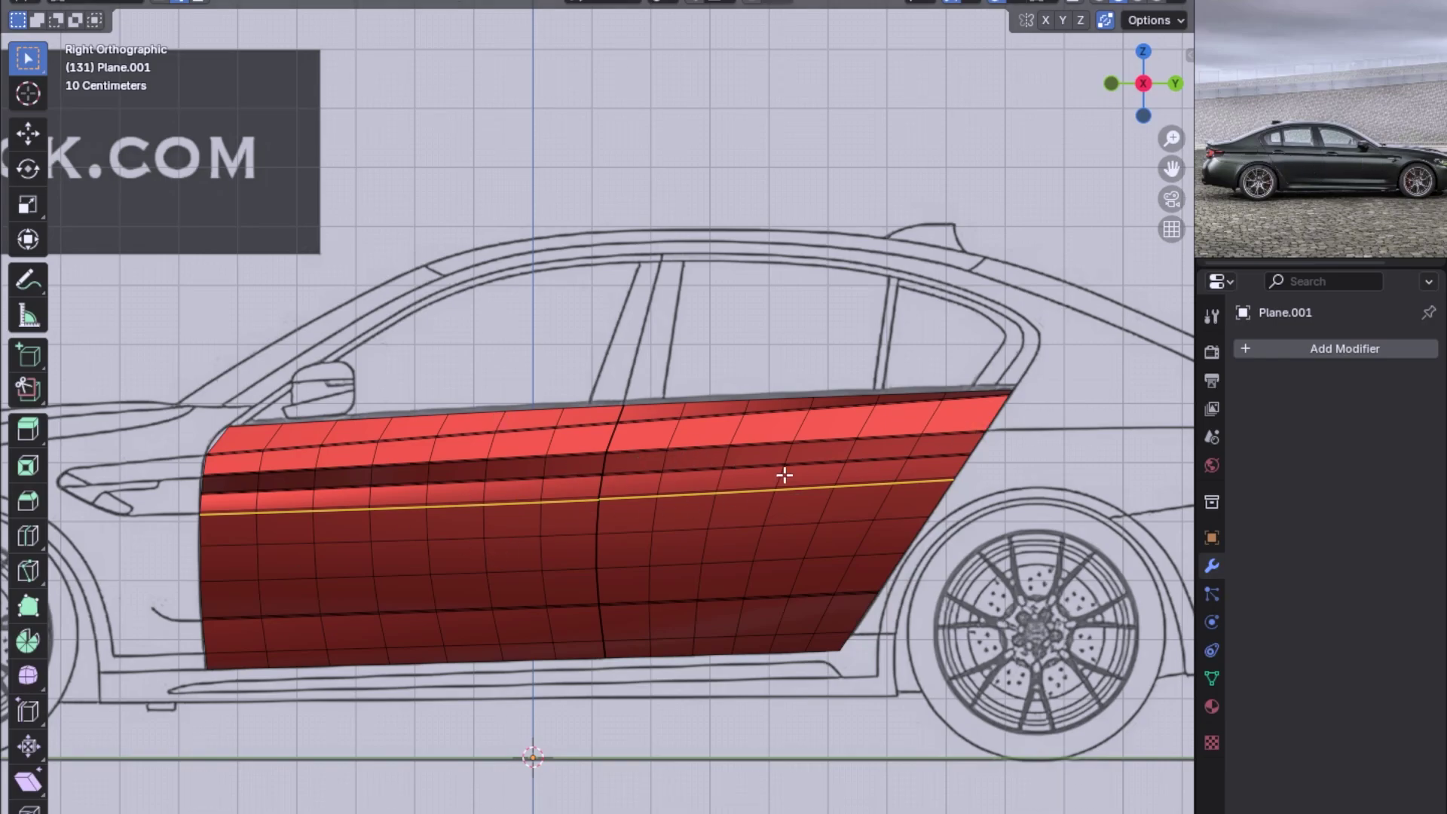
{"action": "scroll", "coordinate": [731, 517], "scroll_direction": "up", "scroll_amount": 3}
{"action": "left_click", "coordinate": [738, 510], "text": "alt"}
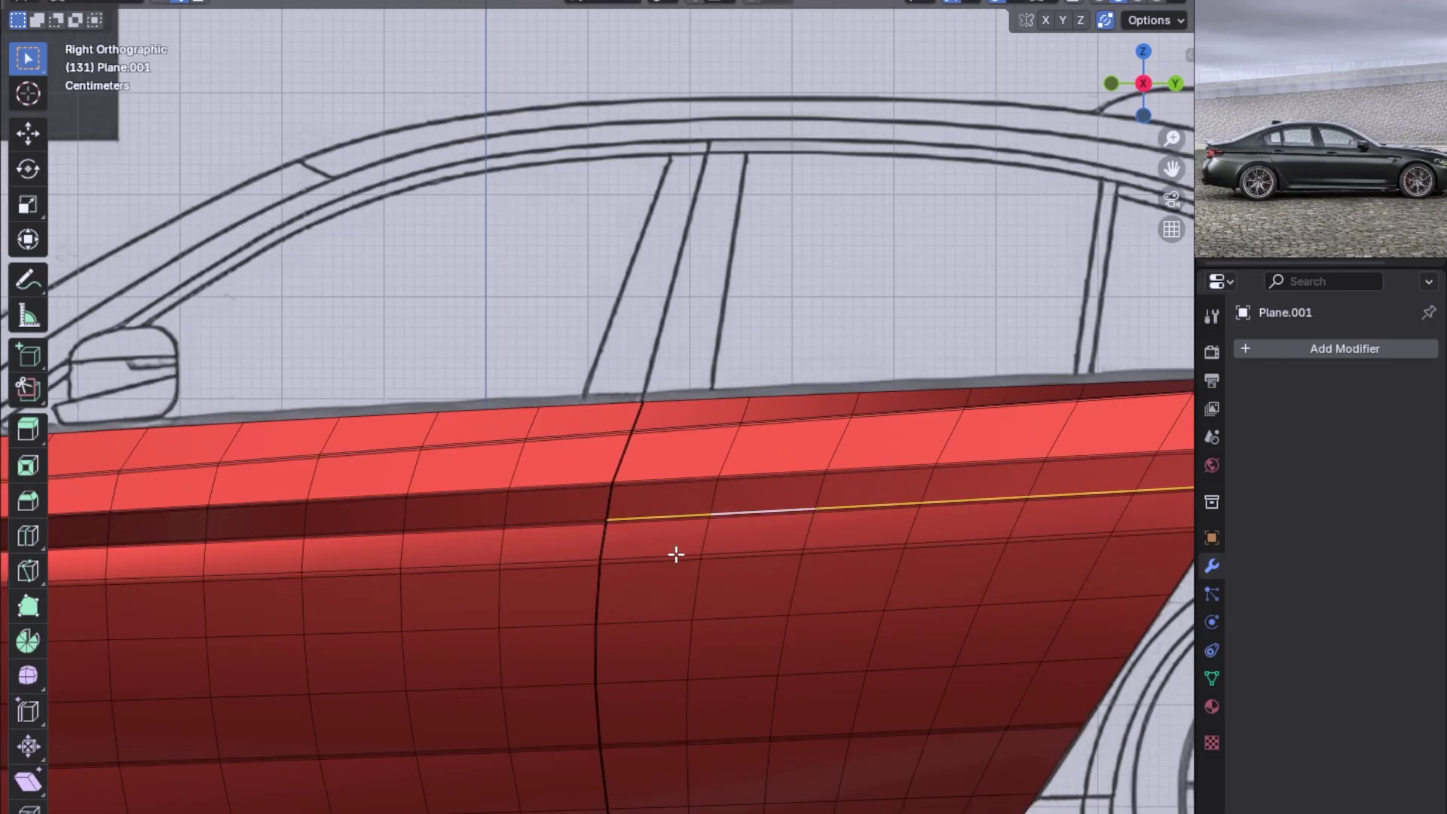
{"action": "scroll", "coordinate": [676, 554], "scroll_direction": "up", "scroll_amount": 1}
{"action": "key", "text": "a"}
{"action": "scroll", "coordinate": [859, 552], "scroll_direction": "down", "scroll_amount": 2}
{"action": "key", "text": "m"}
{"action": "left_click", "coordinate": [843, 625]}
{"action": "scroll", "coordinate": [713, 562], "scroll_direction": "up", "scroll_amount": 1}
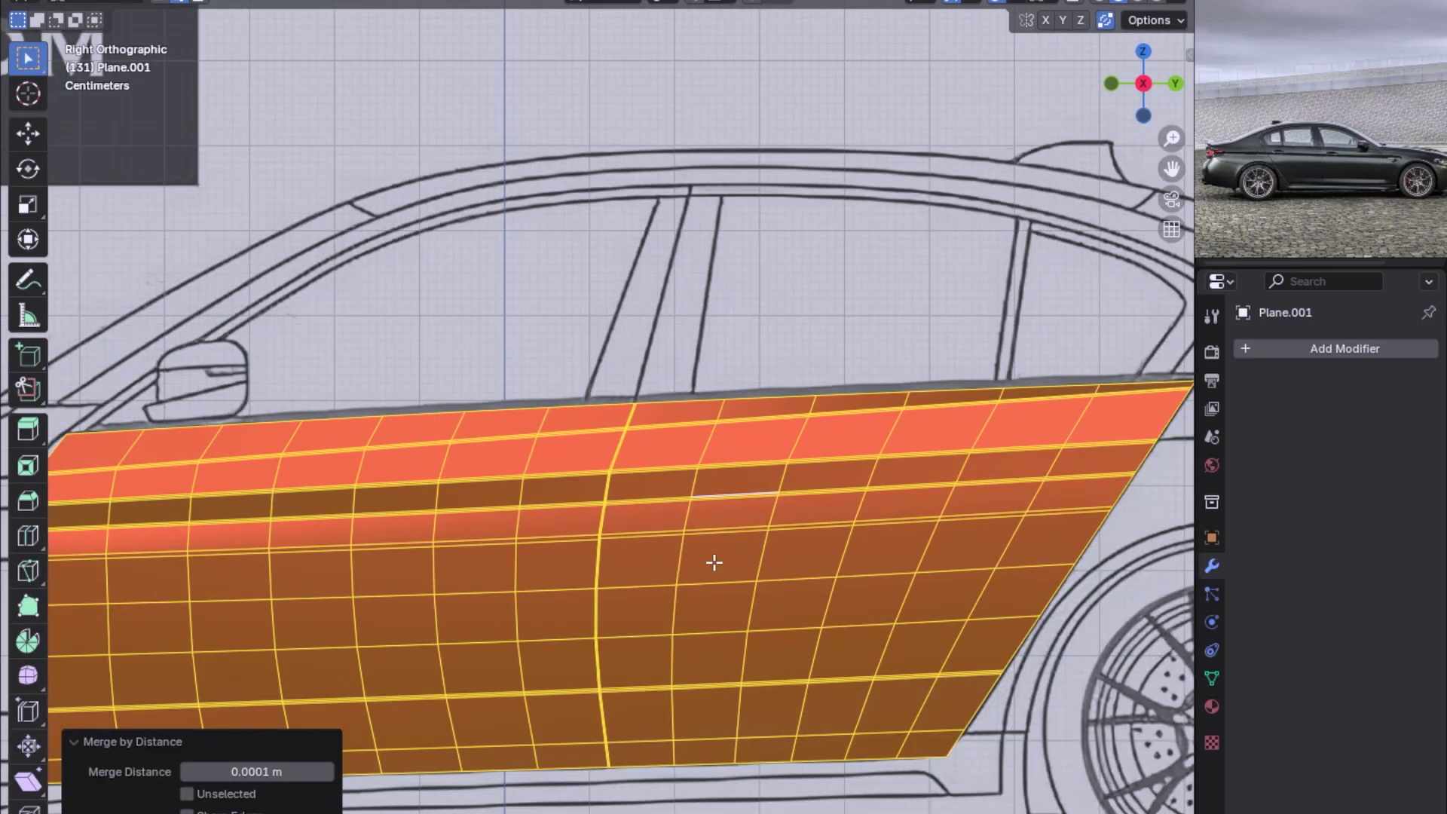
Dissolve four redundant horizontal edge loops across the upper and lower door.
{"action": "left_click", "coordinate": [644, 501], "text": "alt"}
{"action": "key", "text": "ctrl+x"}
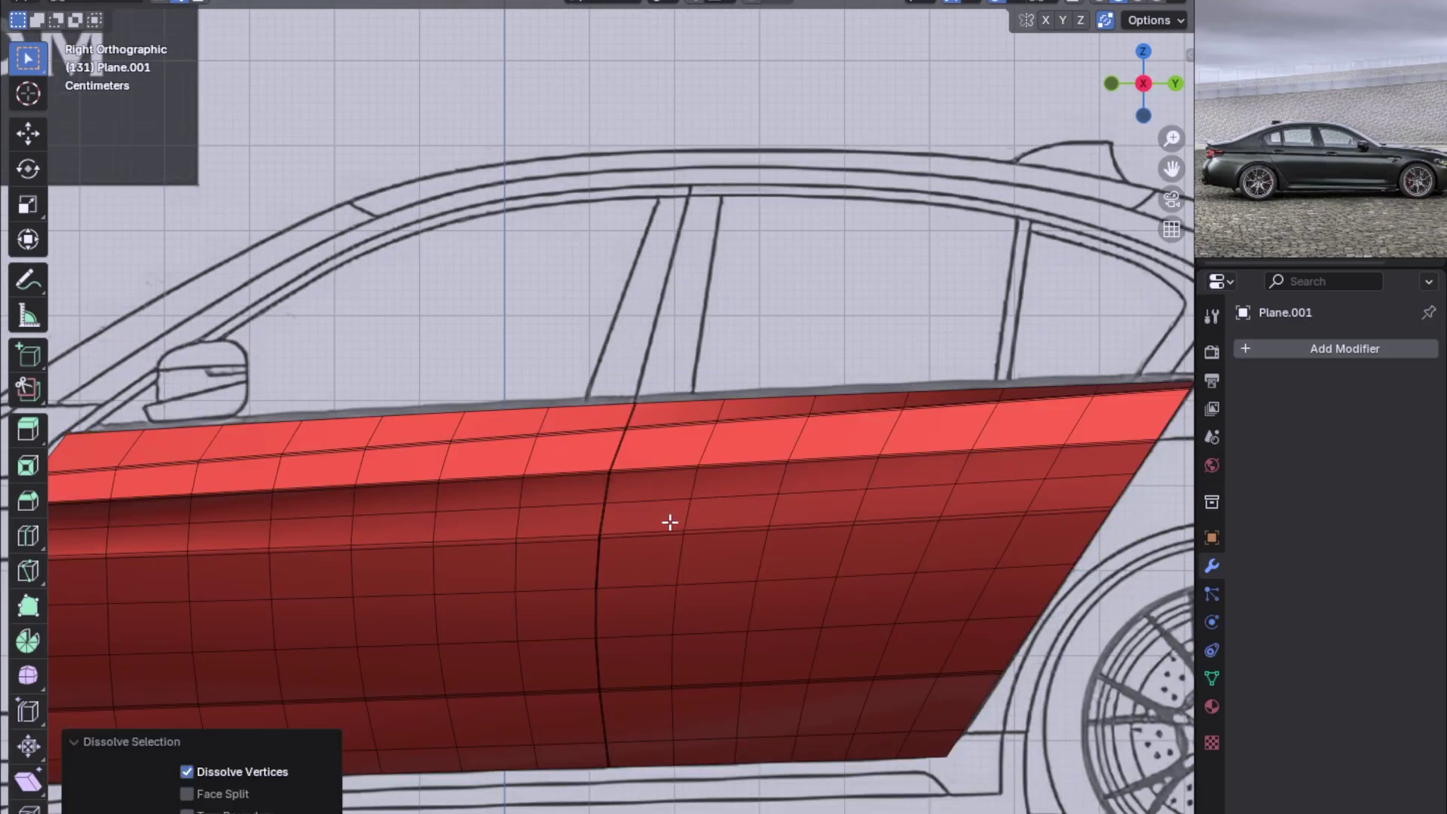
{"action": "left_click", "coordinate": [664, 429], "text": "alt"}
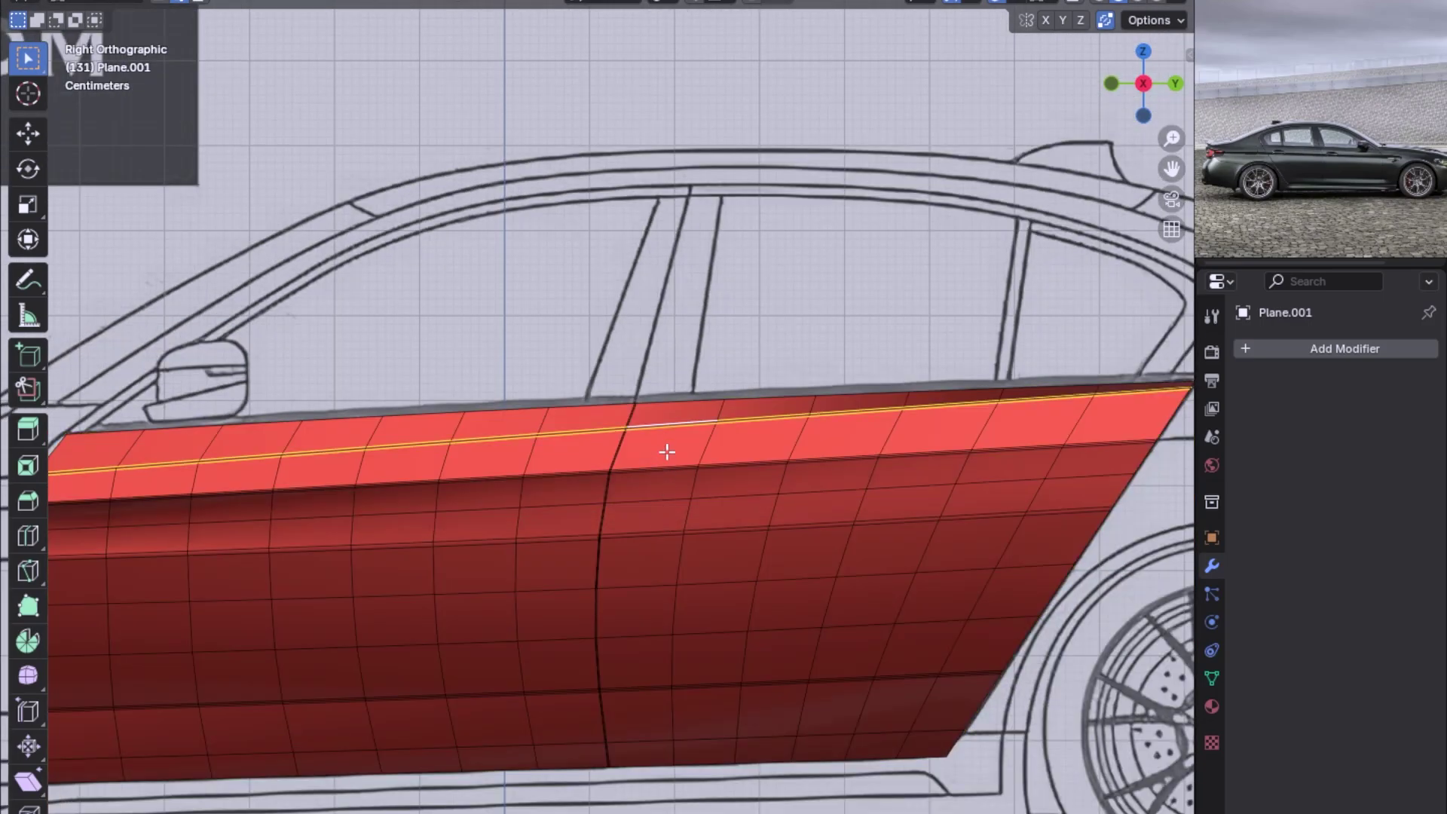
{"action": "key", "text": "ctrl+x"}
{"action": "scroll", "coordinate": [662, 449], "scroll_direction": "down", "scroll_amount": 1}
{"action": "left_click", "coordinate": [658, 456], "text": "alt"}
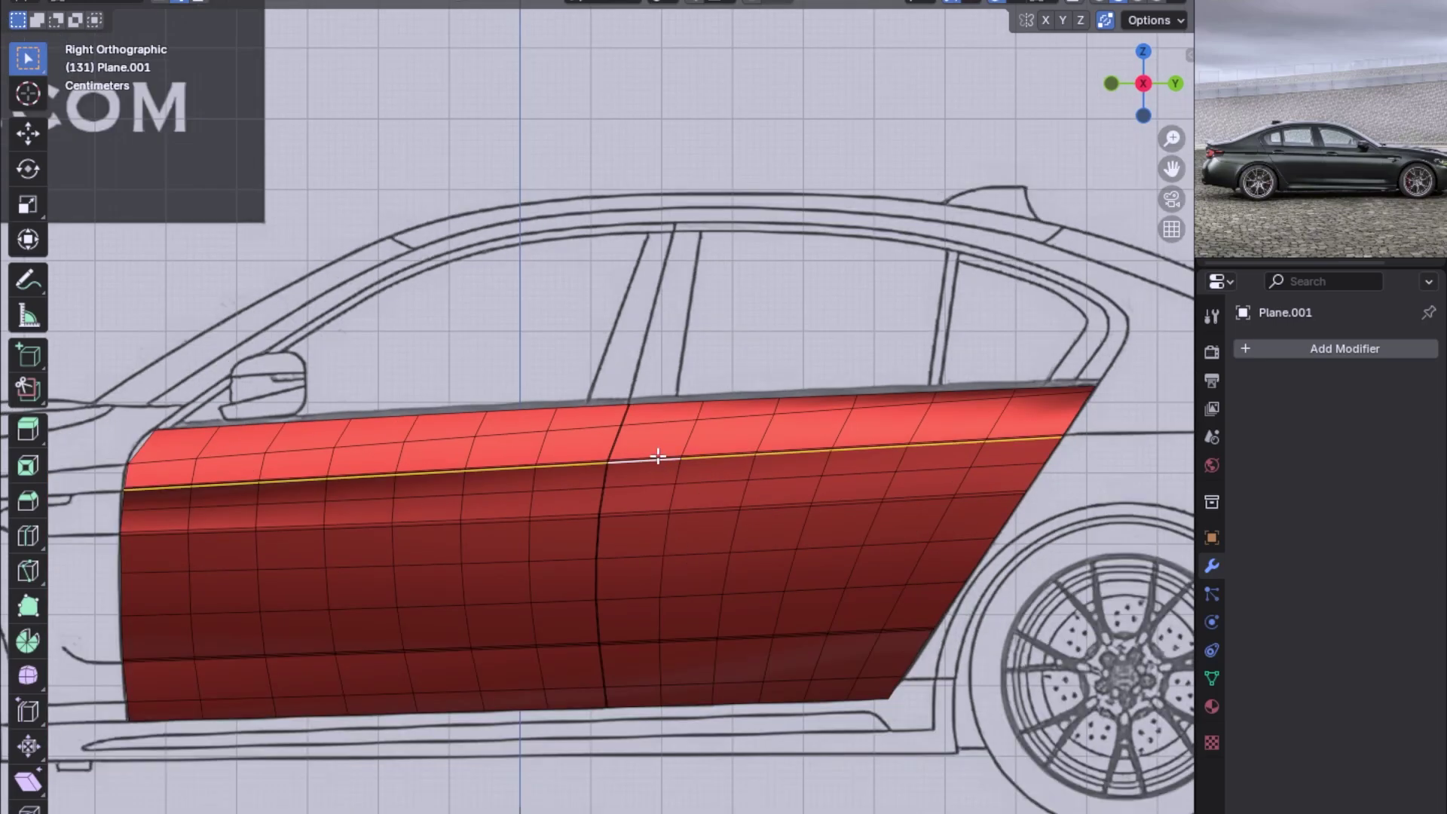
{"action": "key", "text": "ctrl+x"}
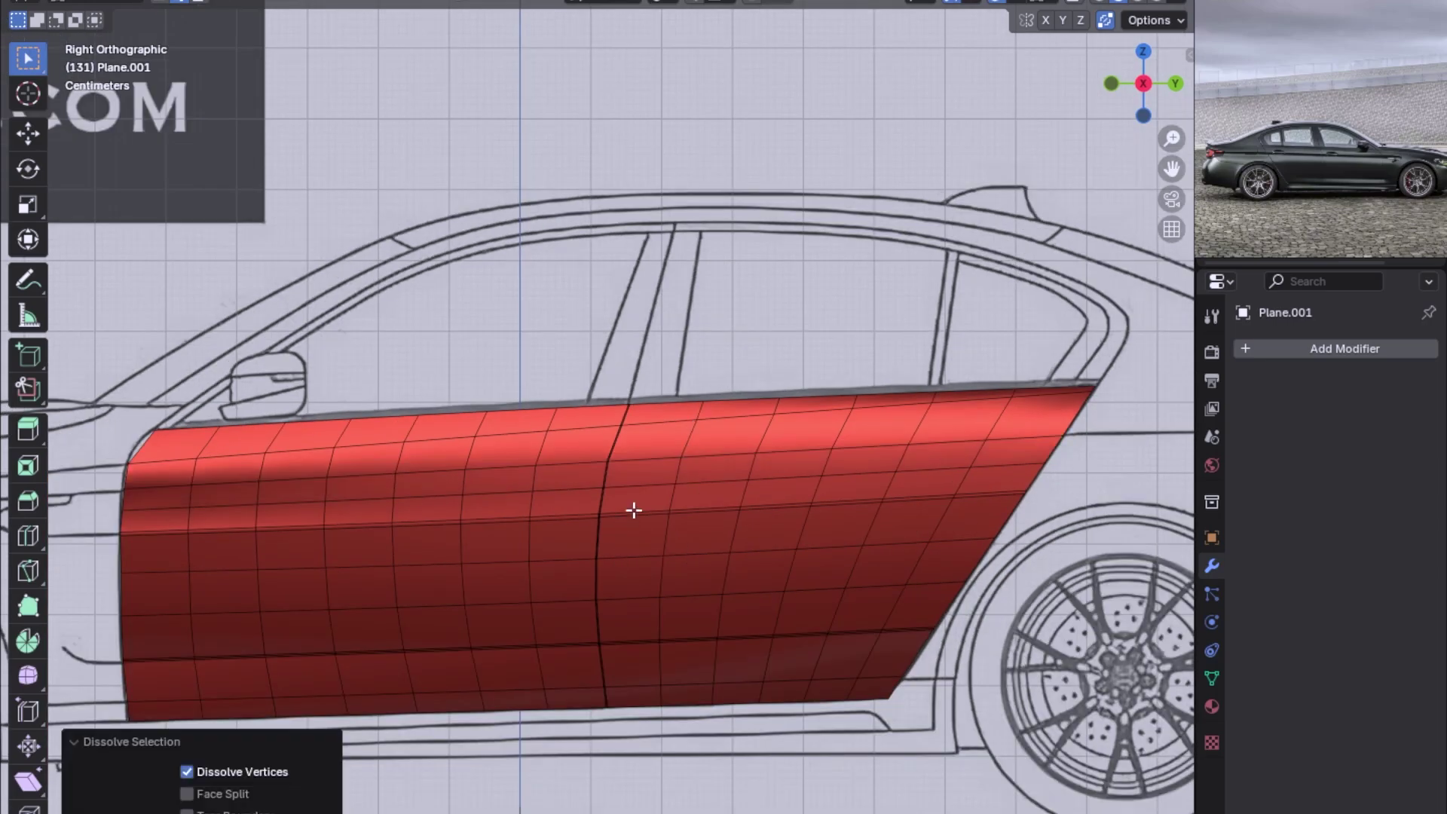
{"action": "left_click", "coordinate": [643, 509], "text": "alt"}
{"action": "left_click", "coordinate": [582, 511], "text": "alt+shift"}
{"action": "key", "text": "ctrl+x"}
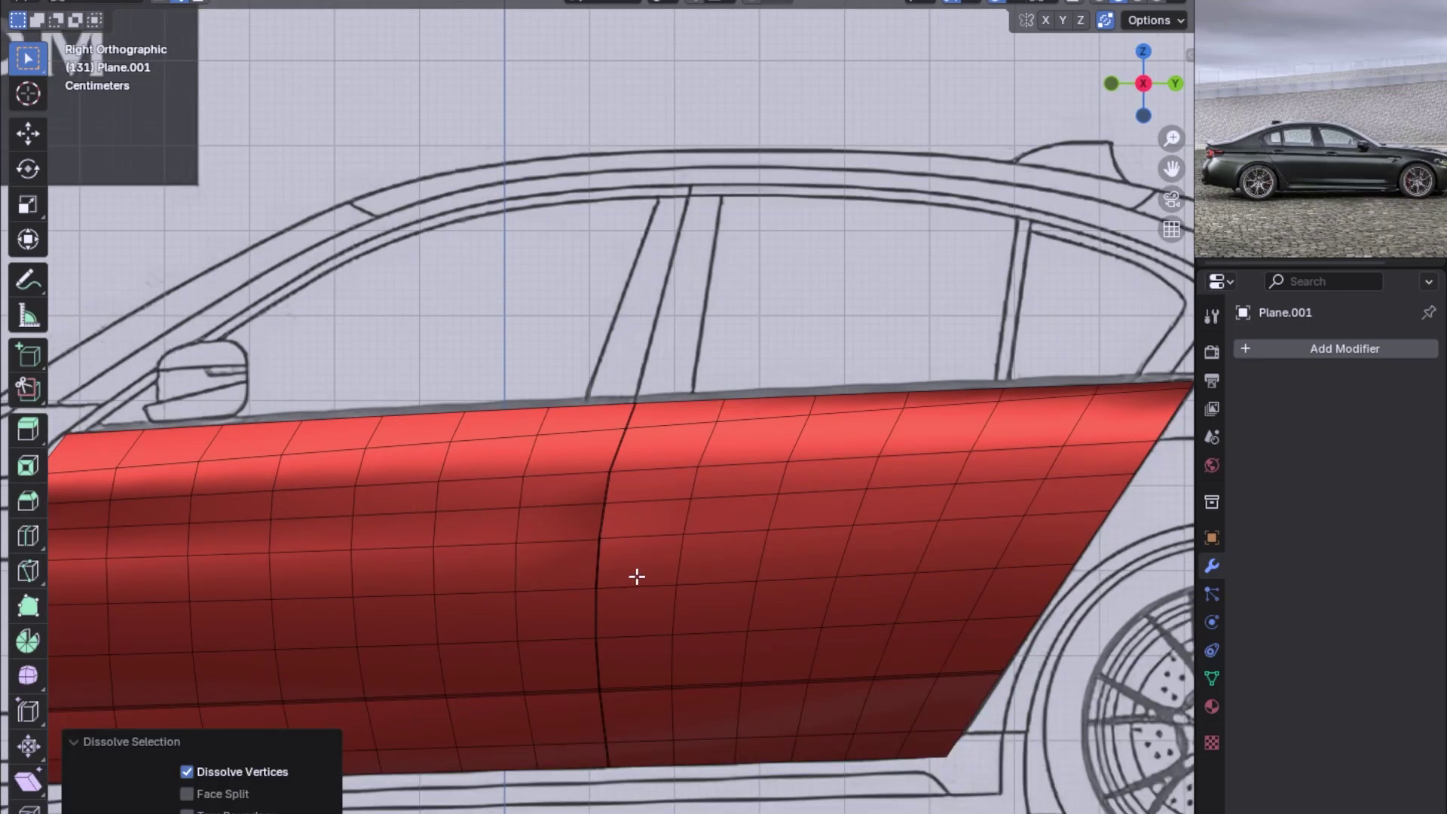
Dissolve another horizontal edge loop, then merge the whole door mesh by distance again.
{"action": "left_click", "coordinate": [635, 575], "text": "alt"}
{"action": "middle_click_drag", "start_coordinate": [636, 574], "coordinate": [687, 491]}
{"action": "scroll", "coordinate": [688, 490], "scroll_direction": "up", "scroll_amount": 4}
{"action": "mouse_move", "coordinate": [616, 596]}
{"action": "middle_mouse_down"}
{"action": "mouse_move", "coordinate": [688, 517]}
{"action": "mouse_move", "coordinate": [519, 580]}
{"action": "mouse_move", "coordinate": [668, 462]}
{"action": "mouse_move", "coordinate": [617, 549]}
{"action": "middle_mouse_up"}
{"action": "left_click", "coordinate": [606, 555], "text": "alt"}
{"action": "left_click", "coordinate": [566, 565], "text": "alt+shift"}
{"action": "key", "text": "ctrl+x"}
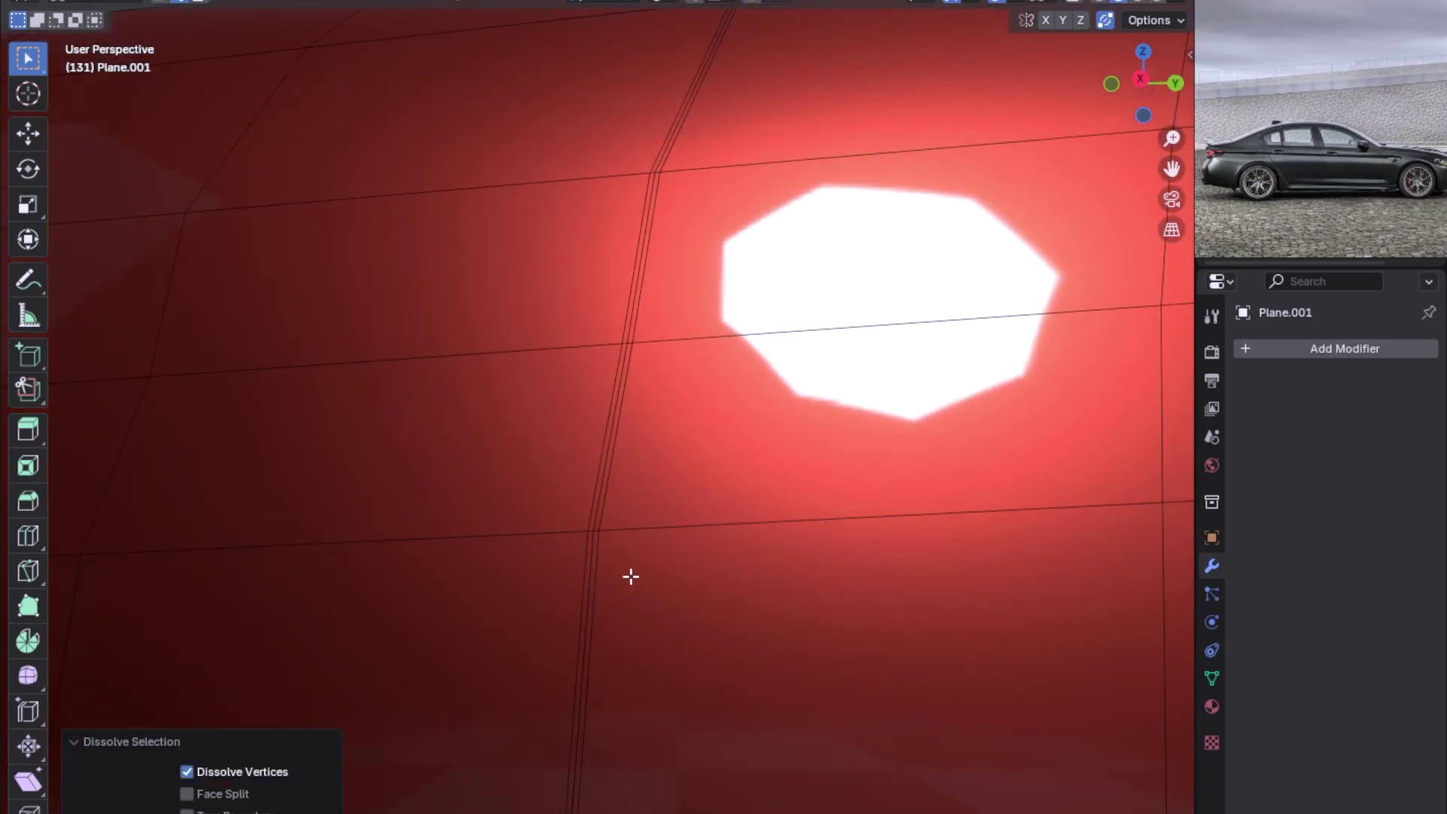
{"action": "scroll", "coordinate": [630, 575], "scroll_direction": "down", "scroll_amount": 6}
{"action": "key", "text": "a"}
{"action": "key", "text": "m"}
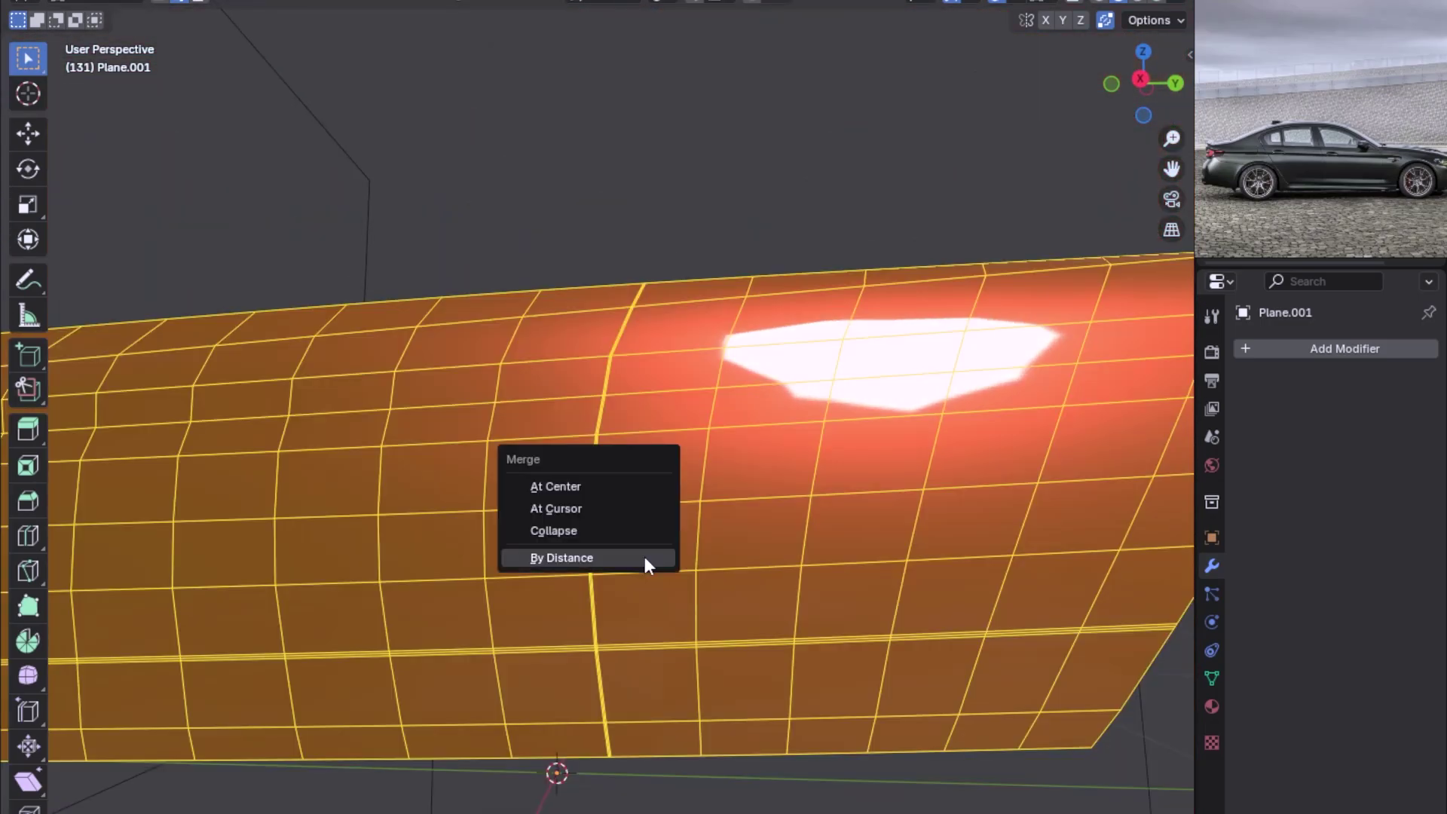
{"action": "left_click", "coordinate": [644, 556]}
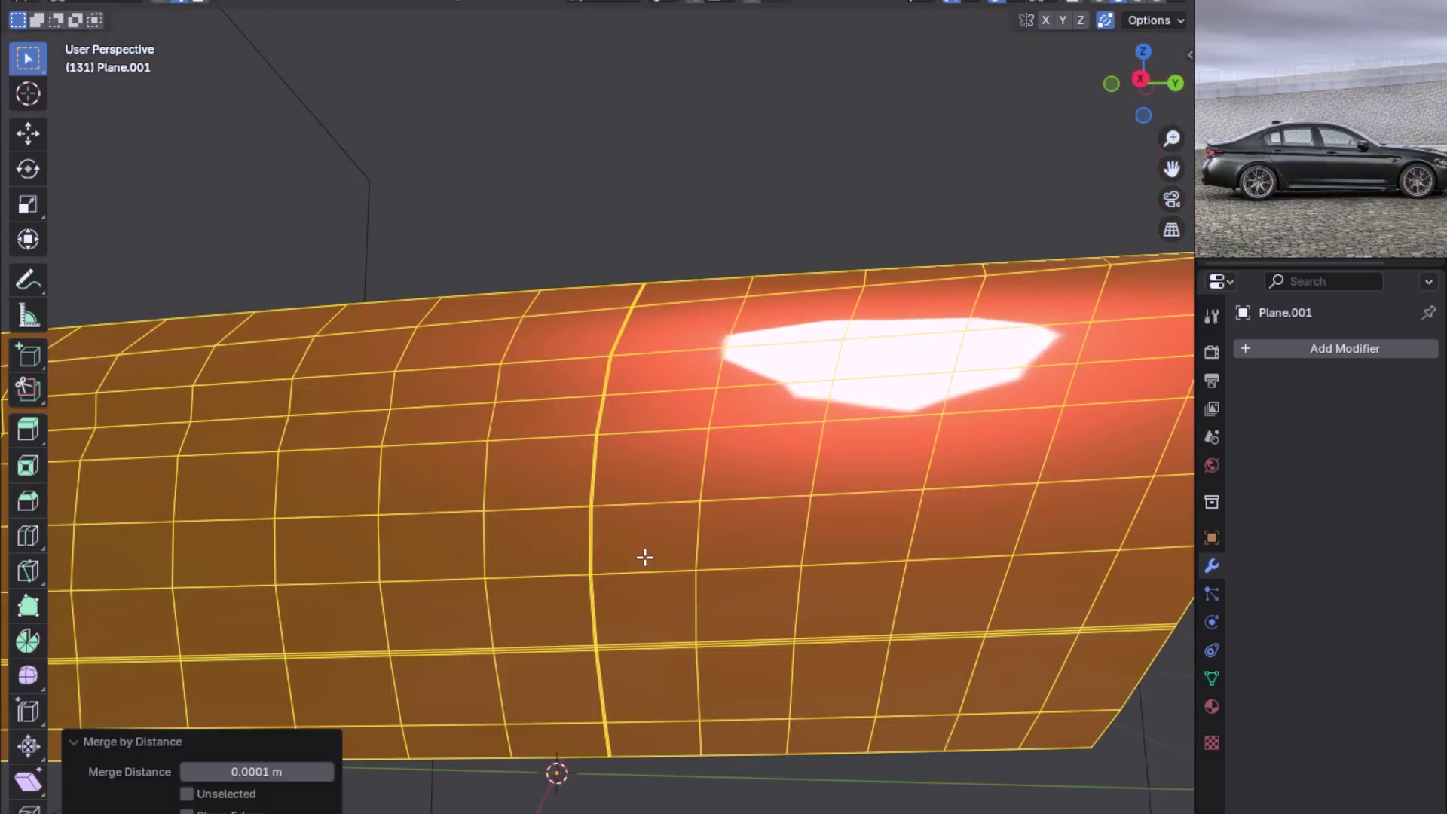
Dissolve one more horizontal edge loop across the door in side view.
{"action": "key", "text": "KP_3"}
{"action": "key", "text": "alt+a"}
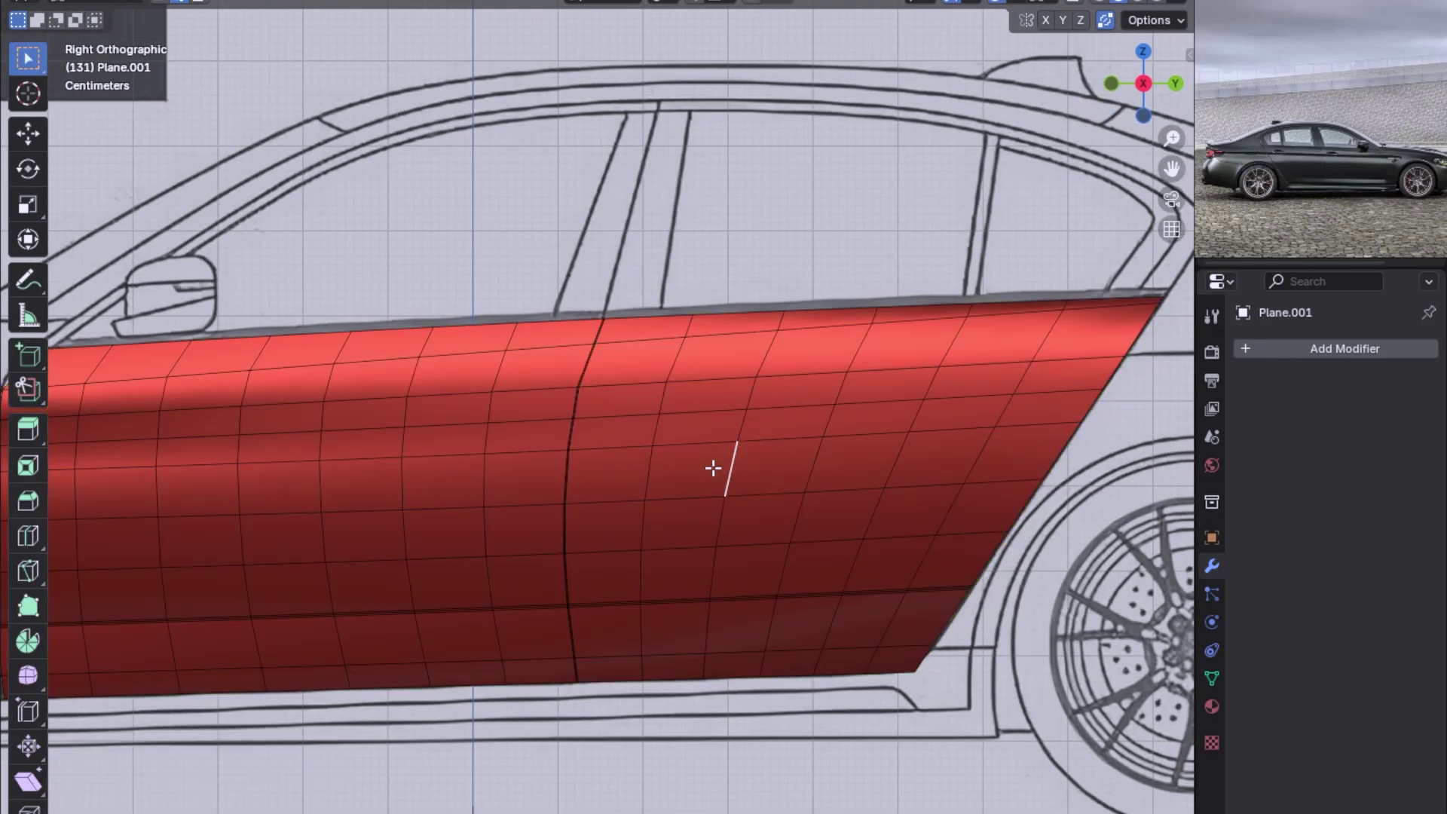
{"action": "scroll", "coordinate": [720, 460], "scroll_direction": "down", "scroll_amount": 2}
{"action": "left_click", "coordinate": [230, 446], "text": "alt"}
{"action": "middle_click_drag", "start_coordinate": [455, 489], "coordinate": [611, 483]}
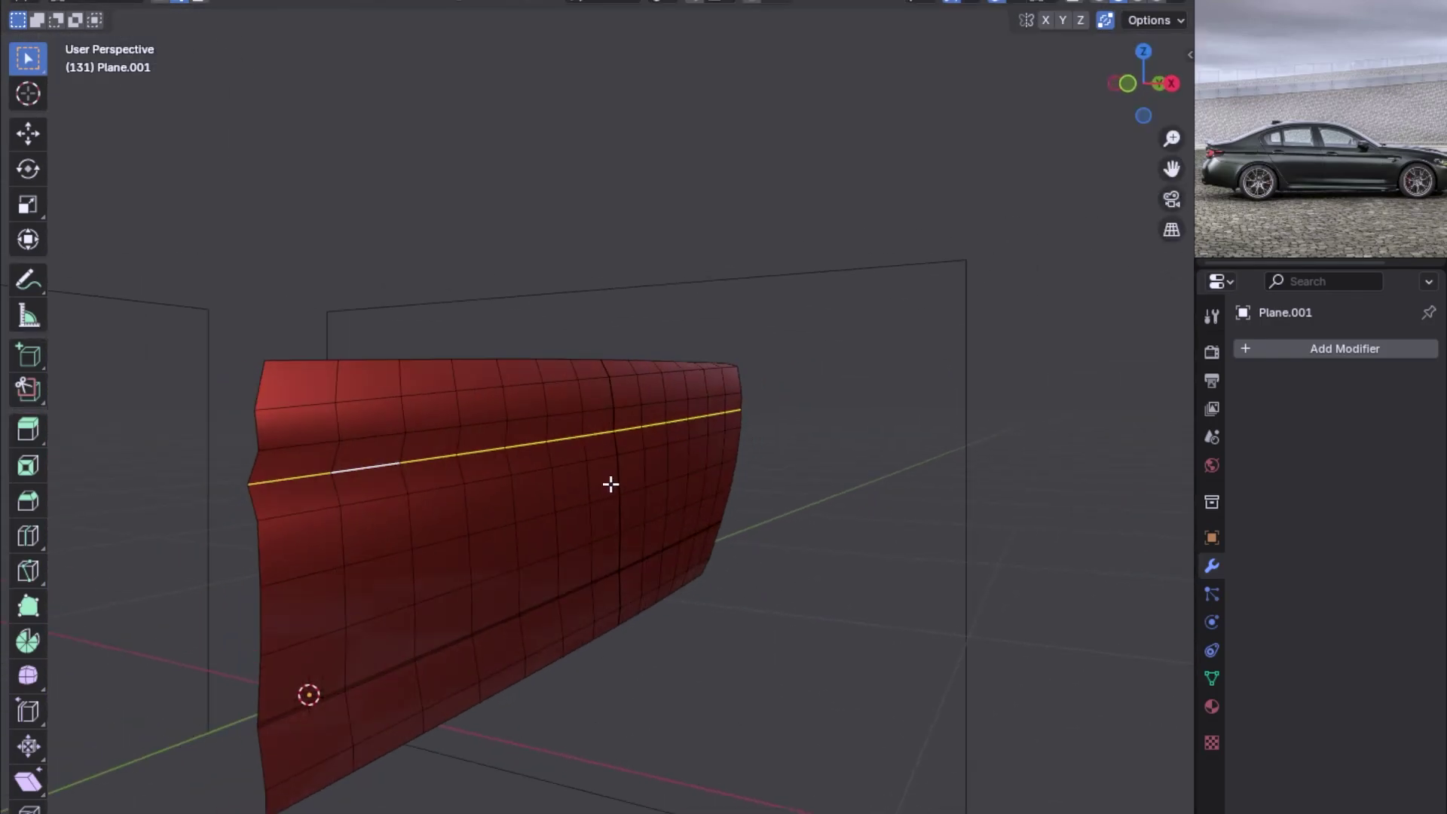
{"action": "key", "text": "ctrl+x"}
{"action": "key", "text": "KP_3"}
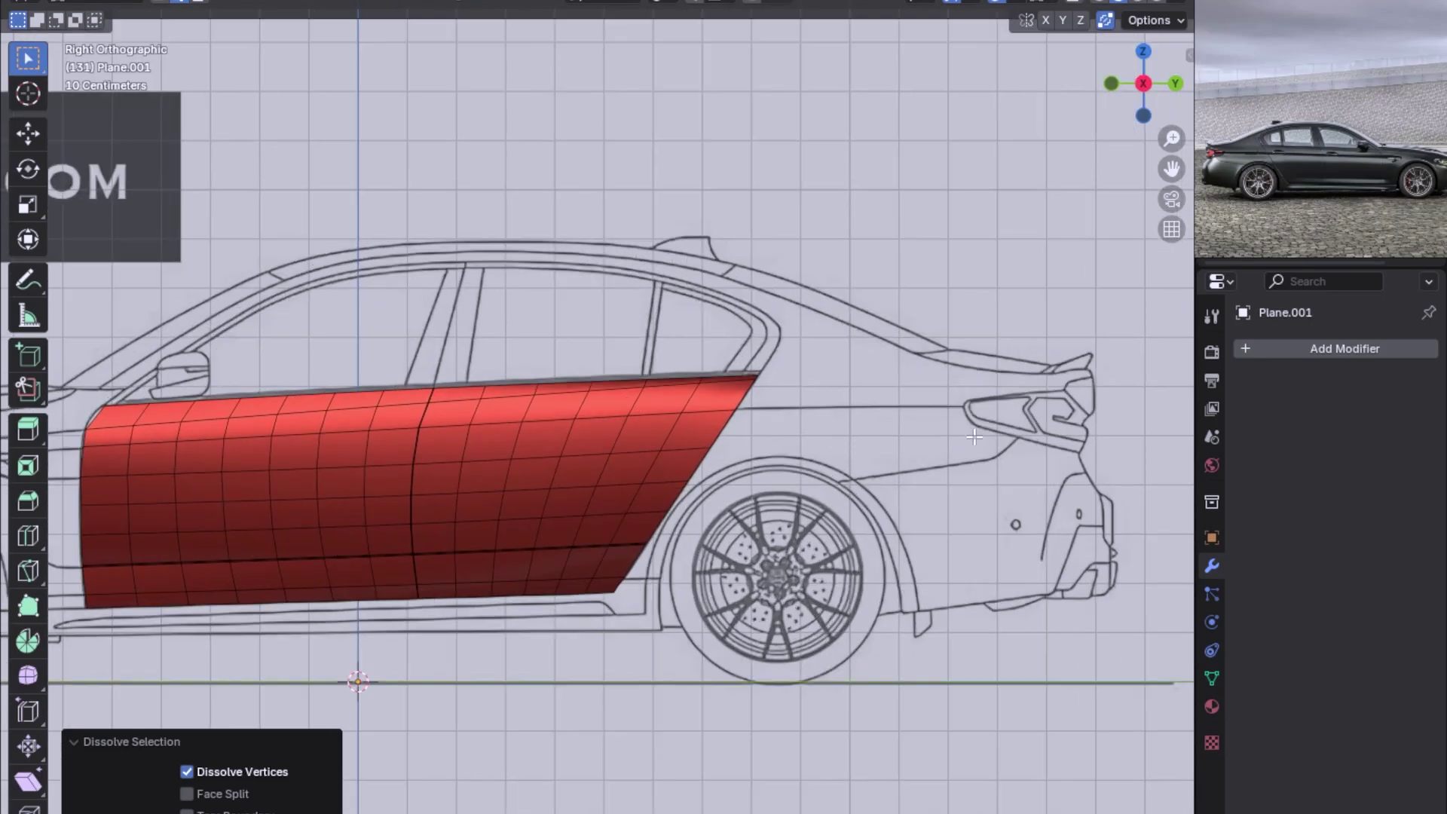
{"action": "middle_click_drag", "start_coordinate": [974, 437], "coordinate": [776, 456], "text": "shift"}
{"action": "scroll", "coordinate": [776, 456], "scroll_direction": "up", "scroll_amount": 1}
{"action": "scroll", "coordinate": [605, 462], "scroll_direction": "up", "scroll_amount": 3}
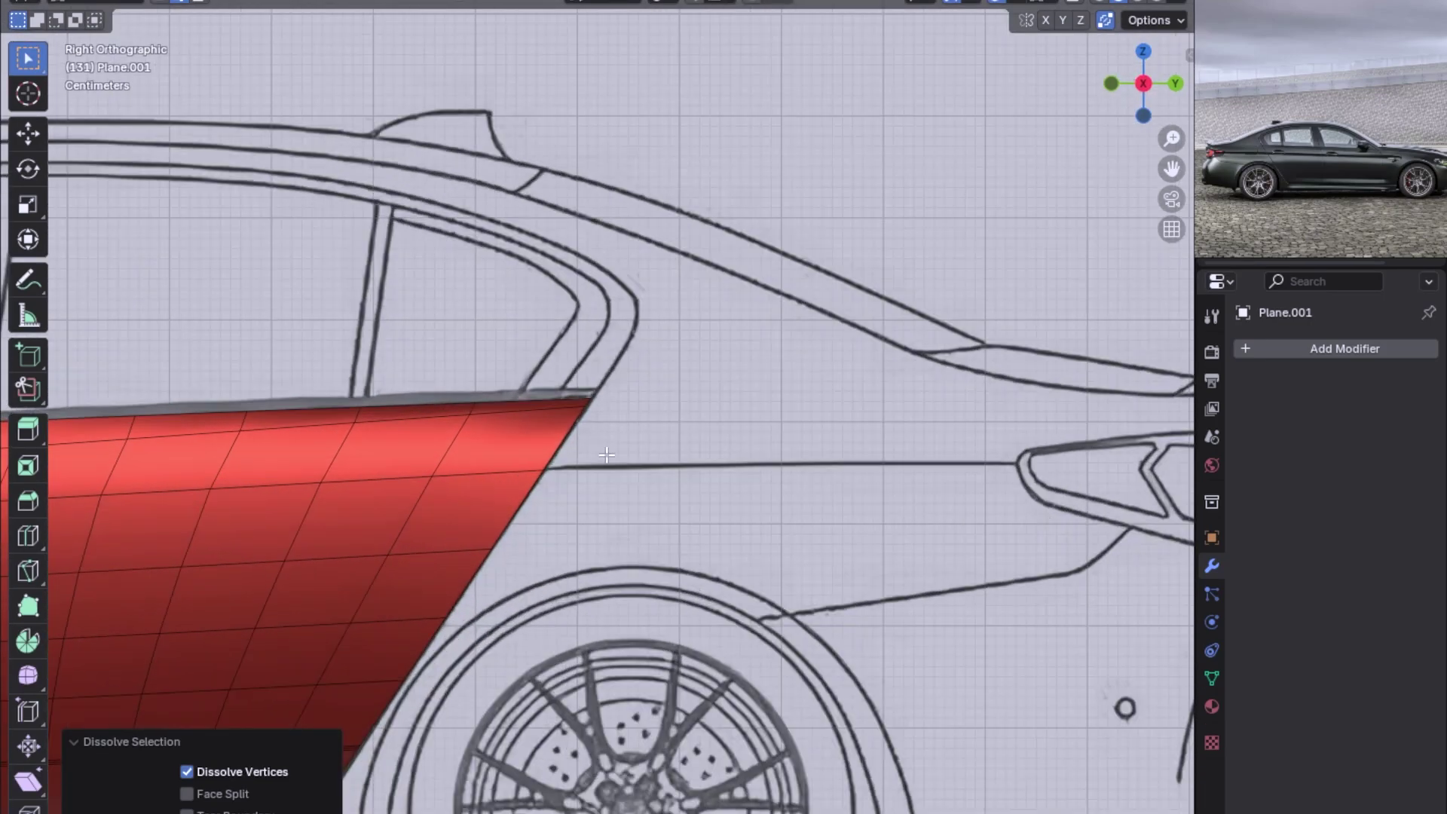
Extrude the door's rear shoulder vertex back along the beltline to the taillight.
{"action": "key", "text": "1"}
{"action": "left_click", "coordinate": [547, 464], "text": "alt"}
{"action": "scroll", "coordinate": [598, 489], "scroll_direction": "up", "scroll_amount": 3}
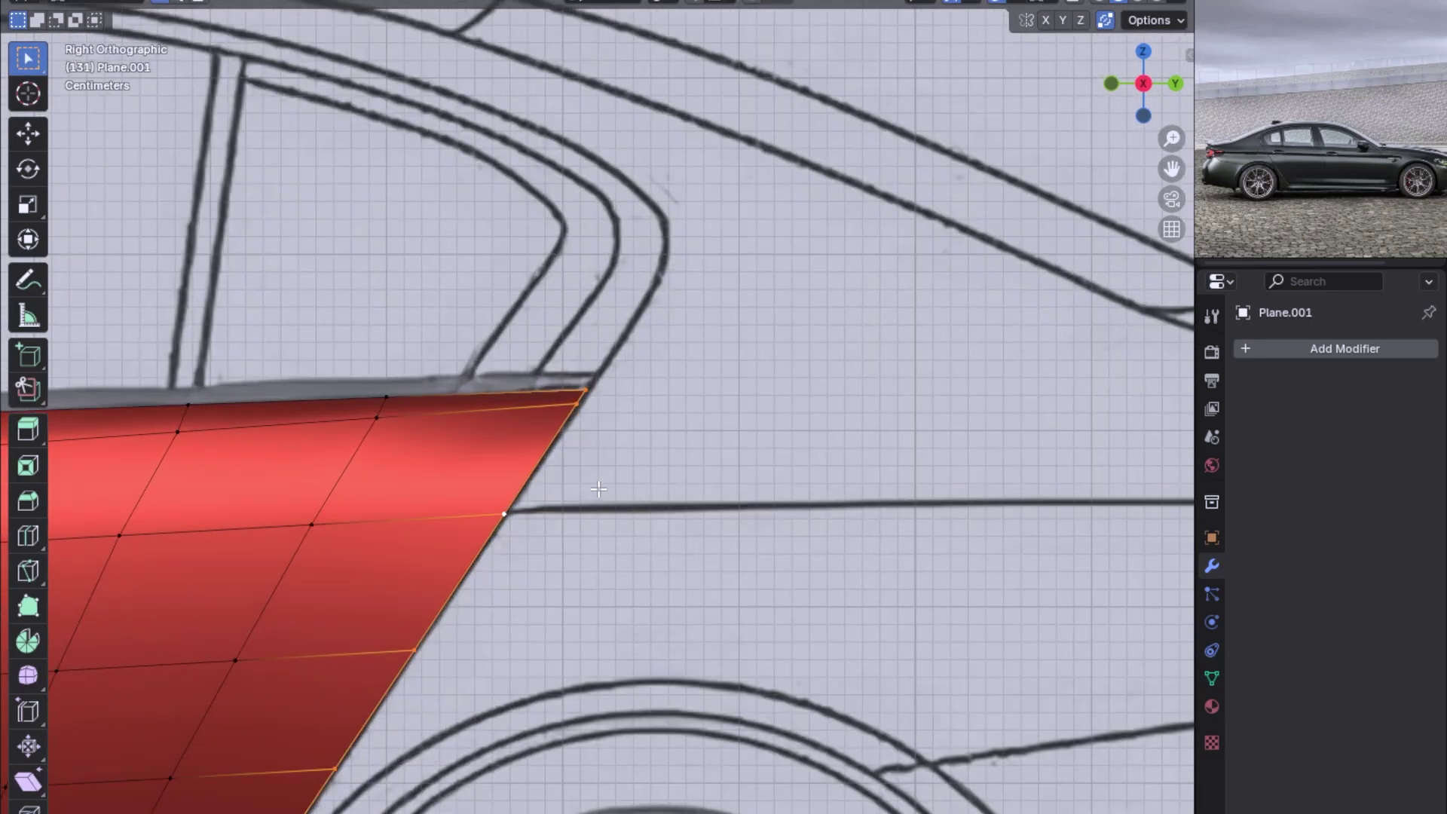
{"action": "scroll", "coordinate": [520, 514], "scroll_direction": "down", "scroll_amount": 3}
{"action": "middle_click_drag", "start_coordinate": [879, 595], "coordinate": [662, 547], "text": "shift"}
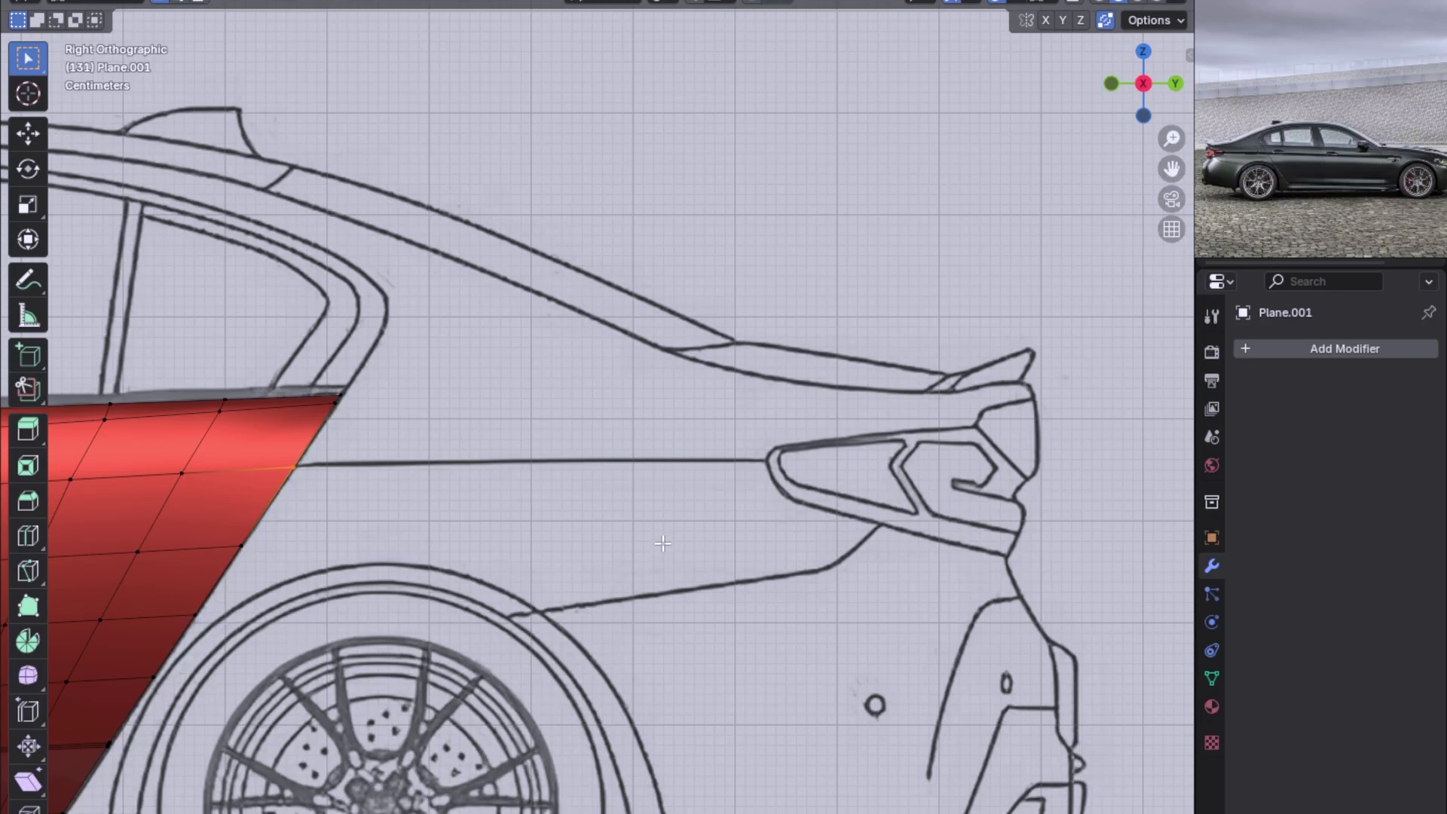
{"action": "key", "text": "e"}
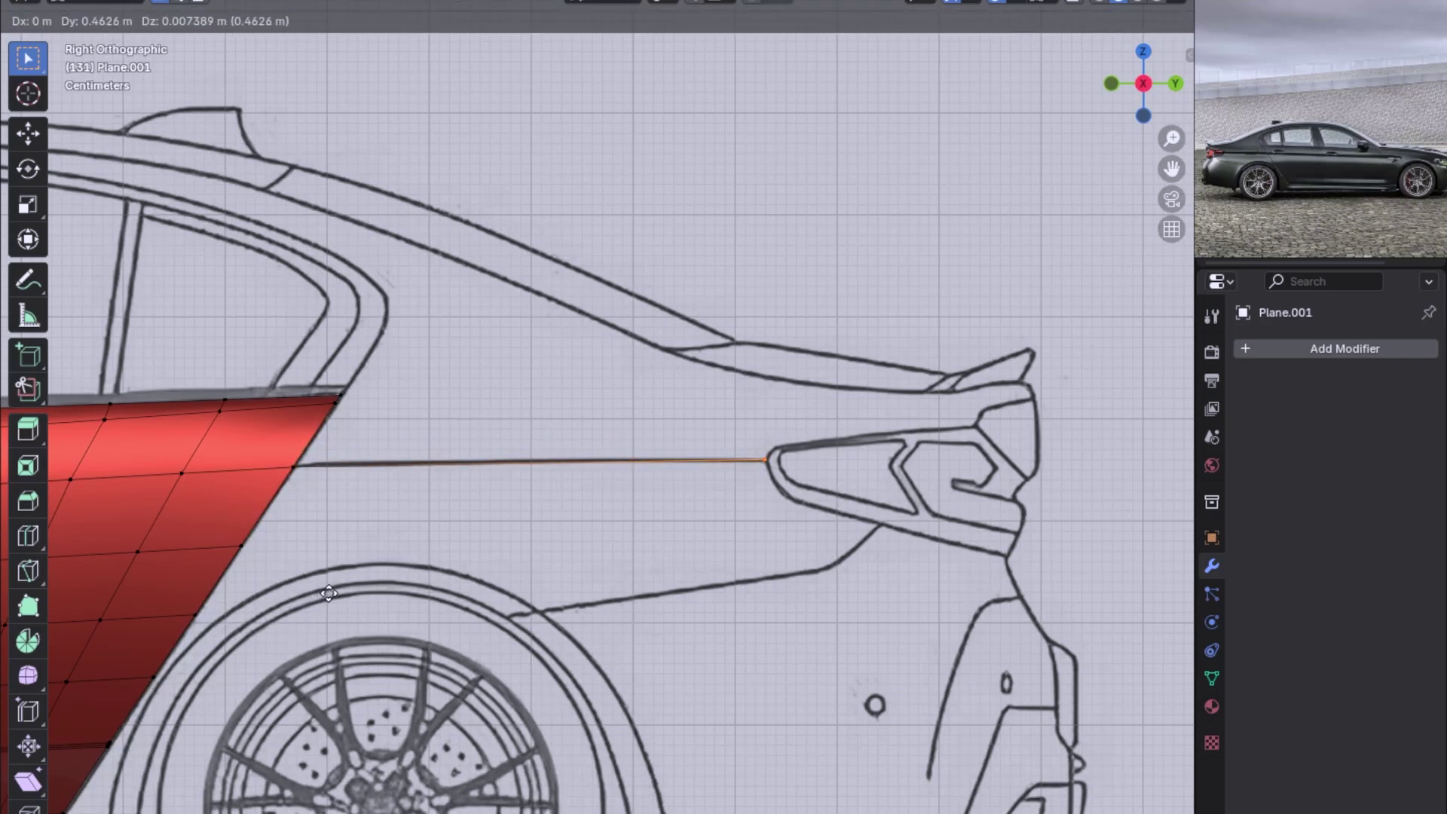
{"action": "left_click", "coordinate": [329, 593]}
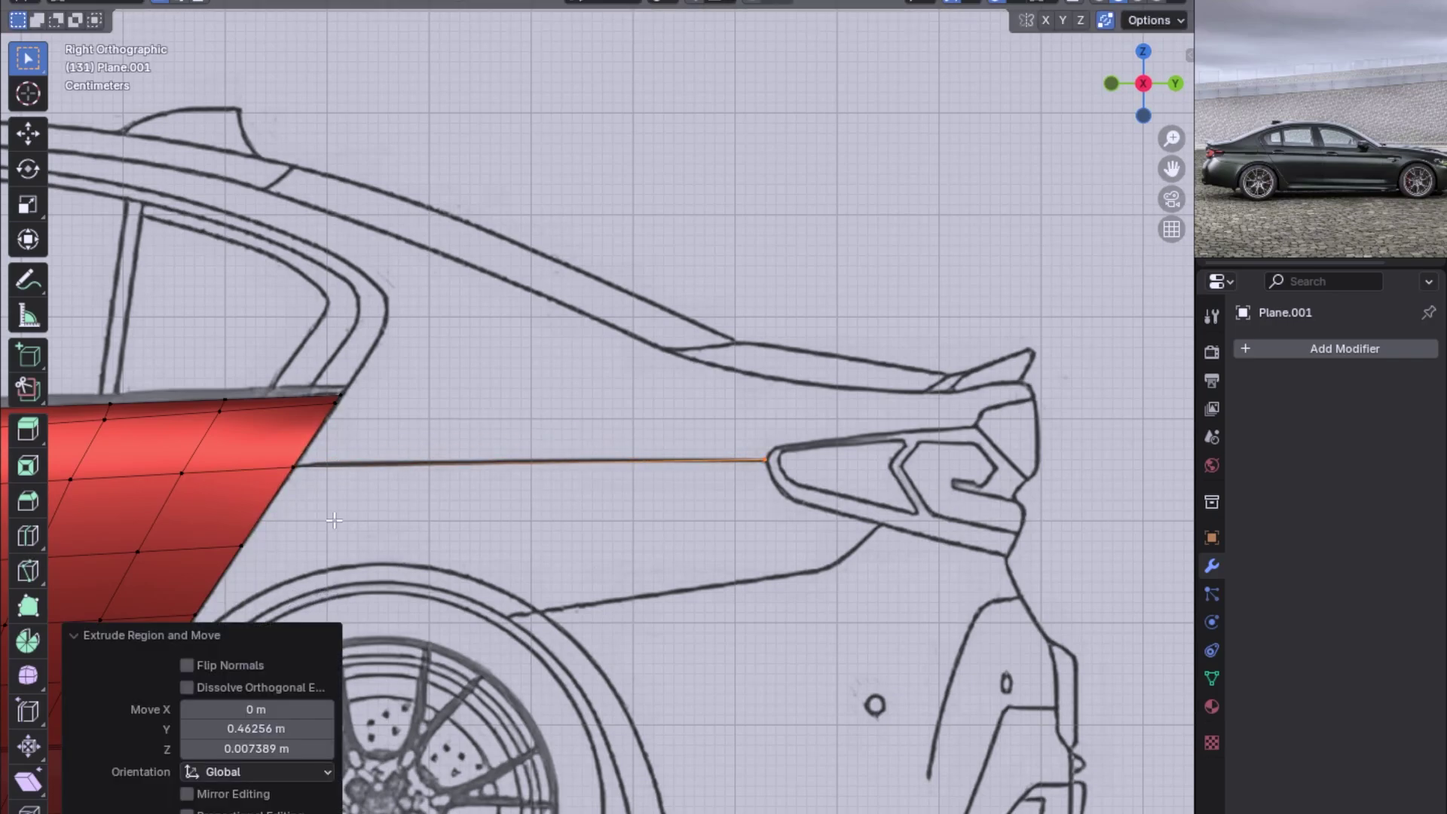
{"action": "key", "text": "ctrl+z"}
{"action": "key", "text": "e"}
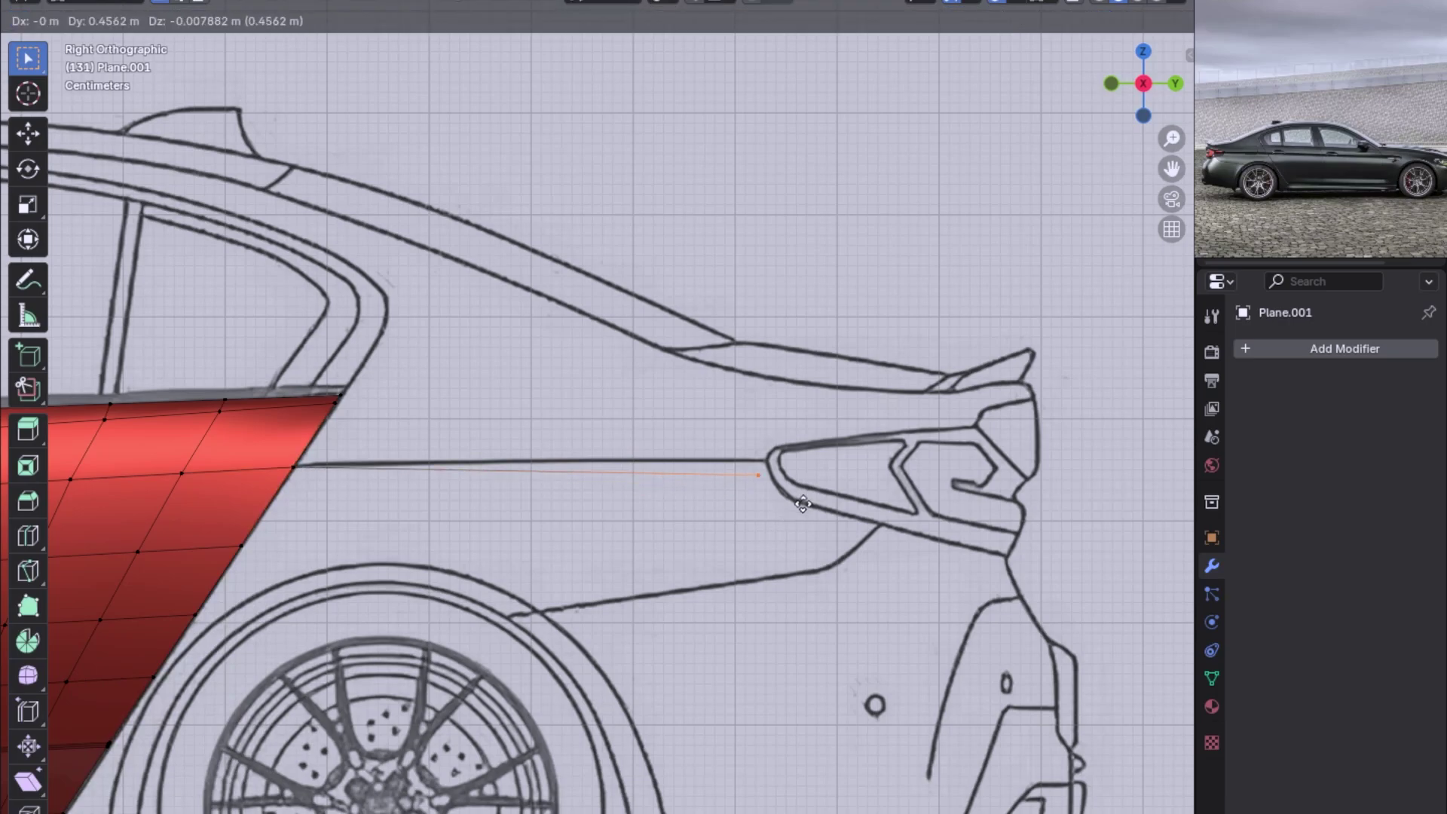
{"action": "left_click", "coordinate": [733, 567]}
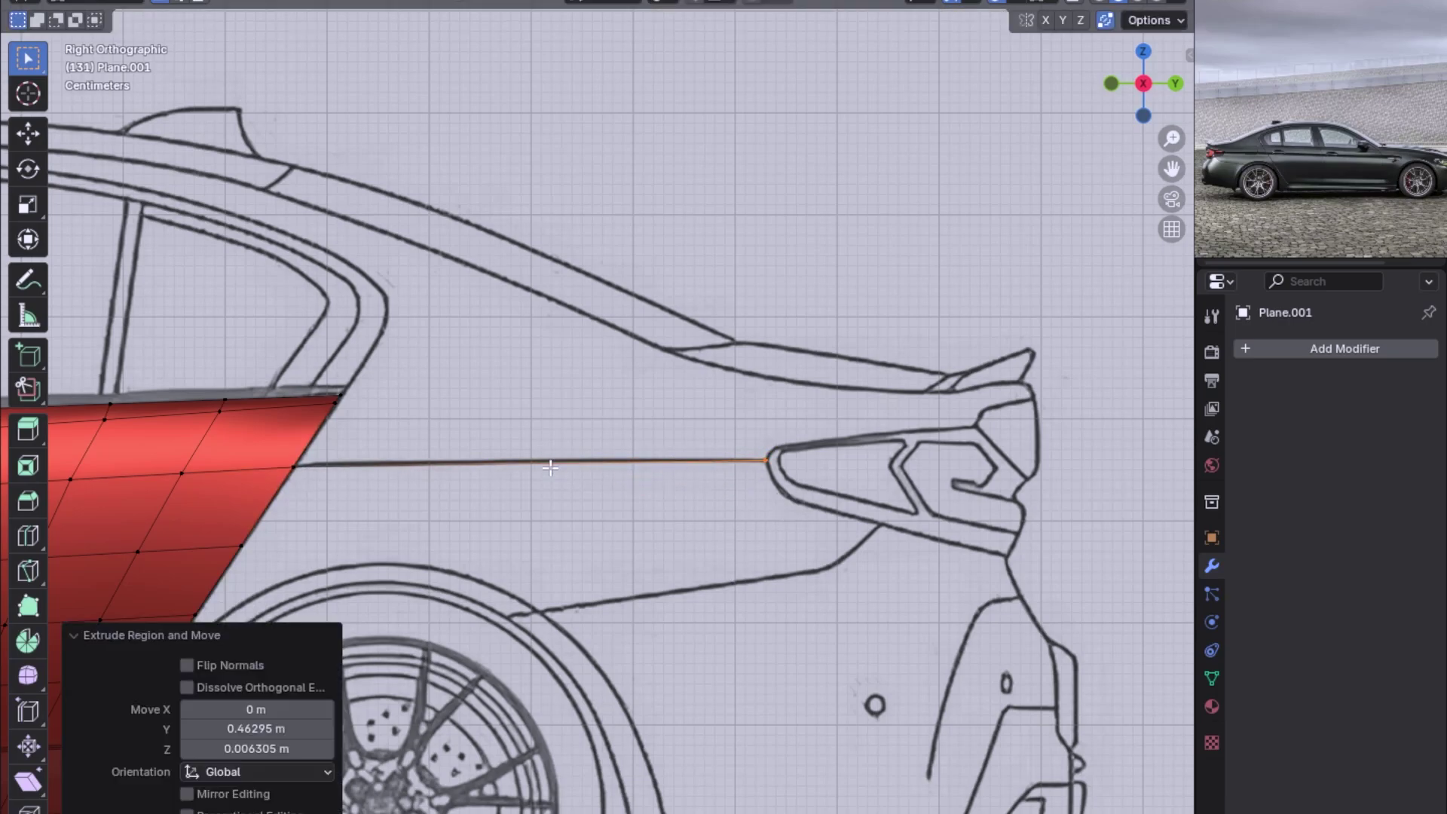
Split the new edge with 4 loop cuts and select the whole connected edge chain.
{"action": "key", "text": "ctrl+r"}
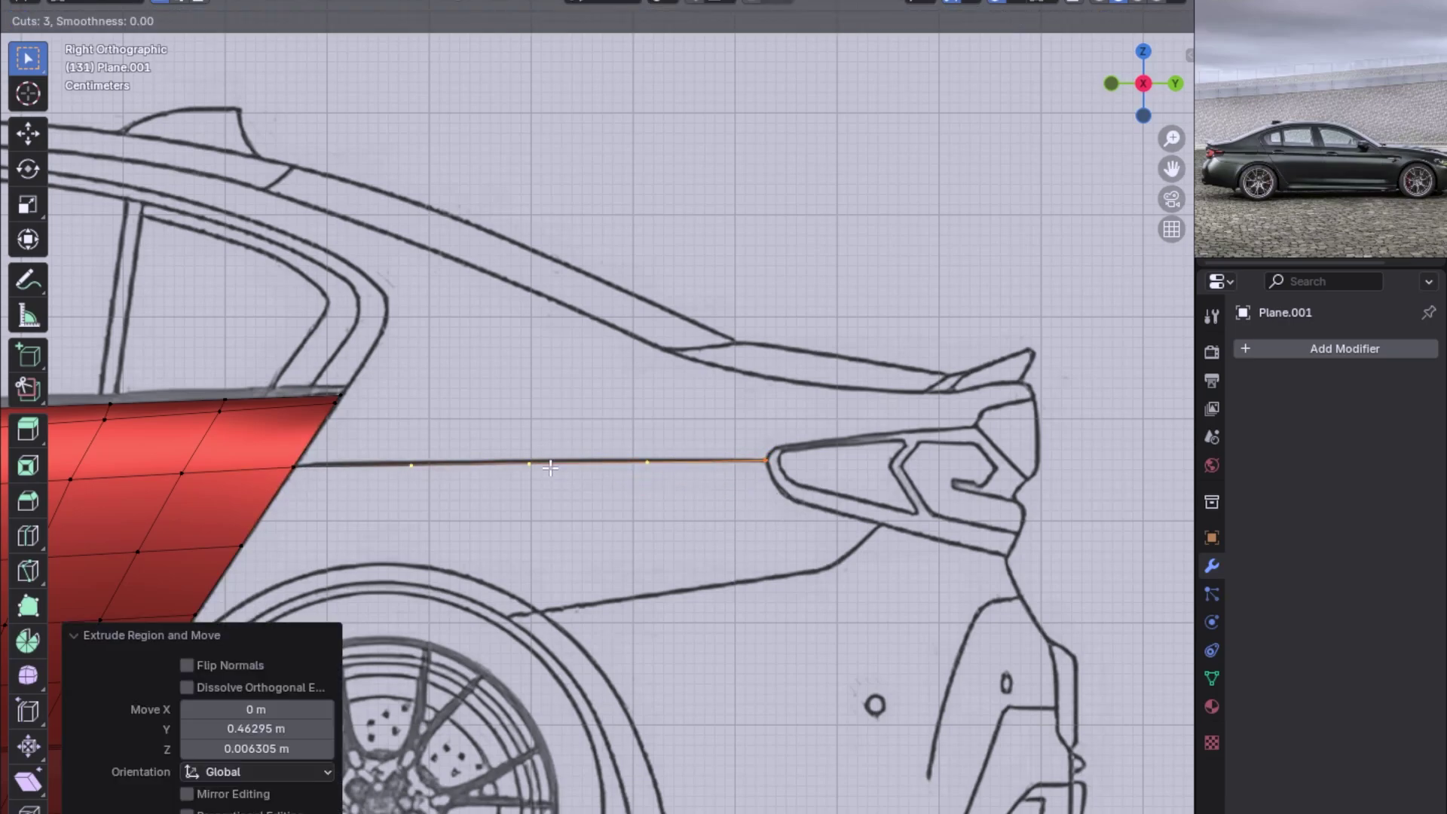
{"action": "left_click", "coordinate": [550, 467]}
{"action": "right_click", "coordinate": [264, 510]}
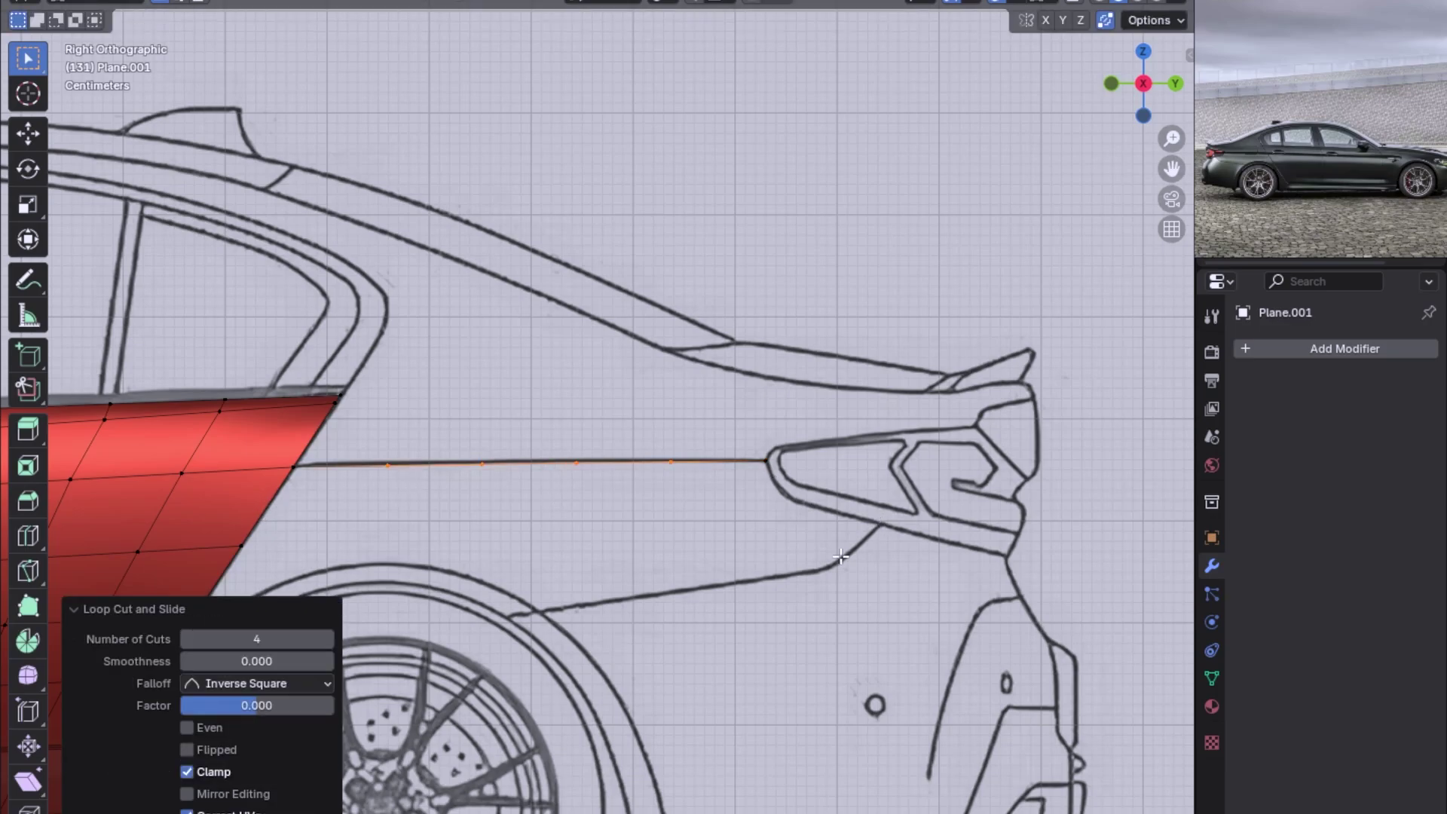
{"action": "left_click", "coordinate": [761, 471]}
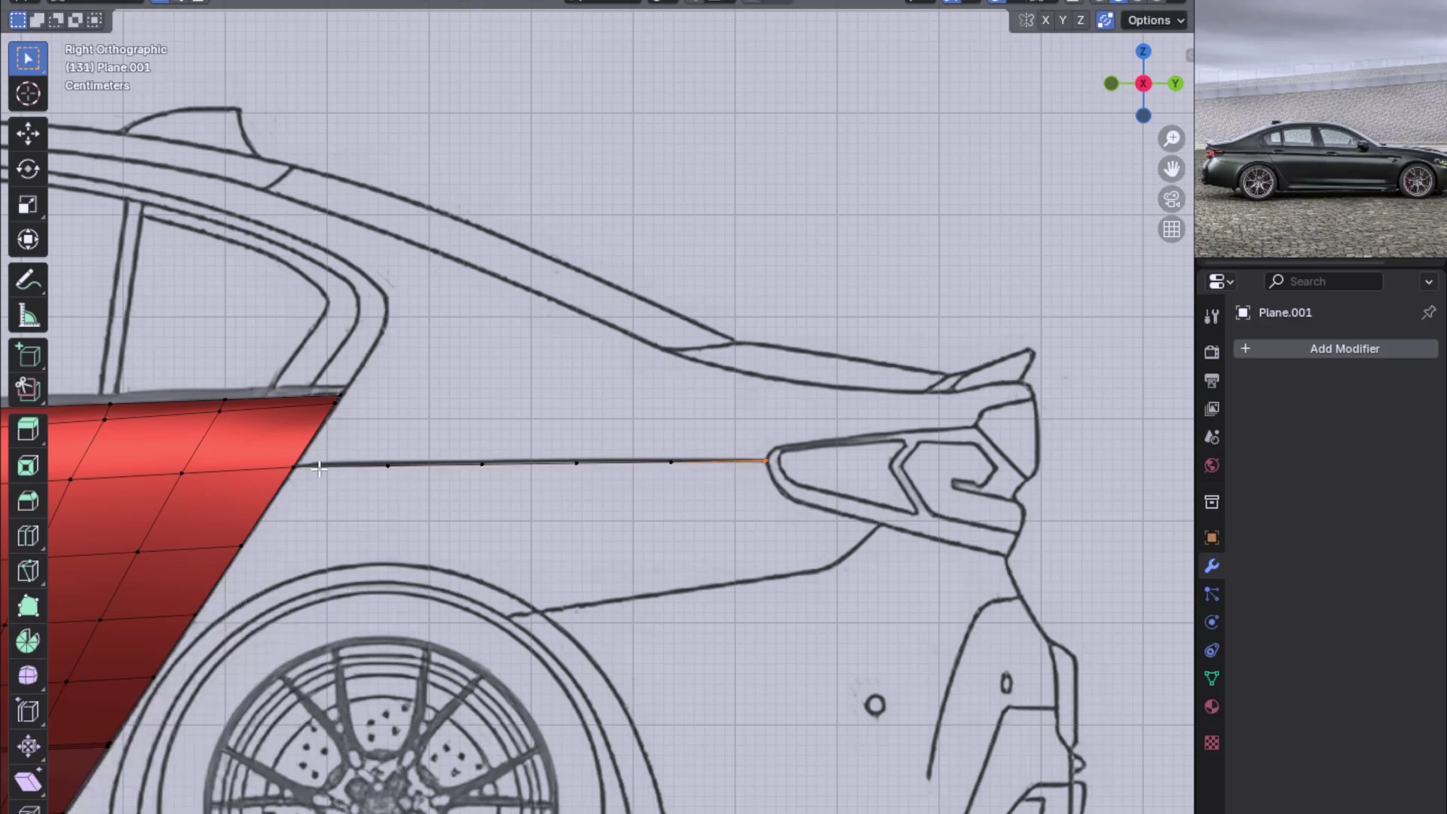
{"action": "key", "text": "ctrl+l"}
{"action": "scroll", "coordinate": [622, 516], "scroll_direction": "up", "scroll_amount": 1}
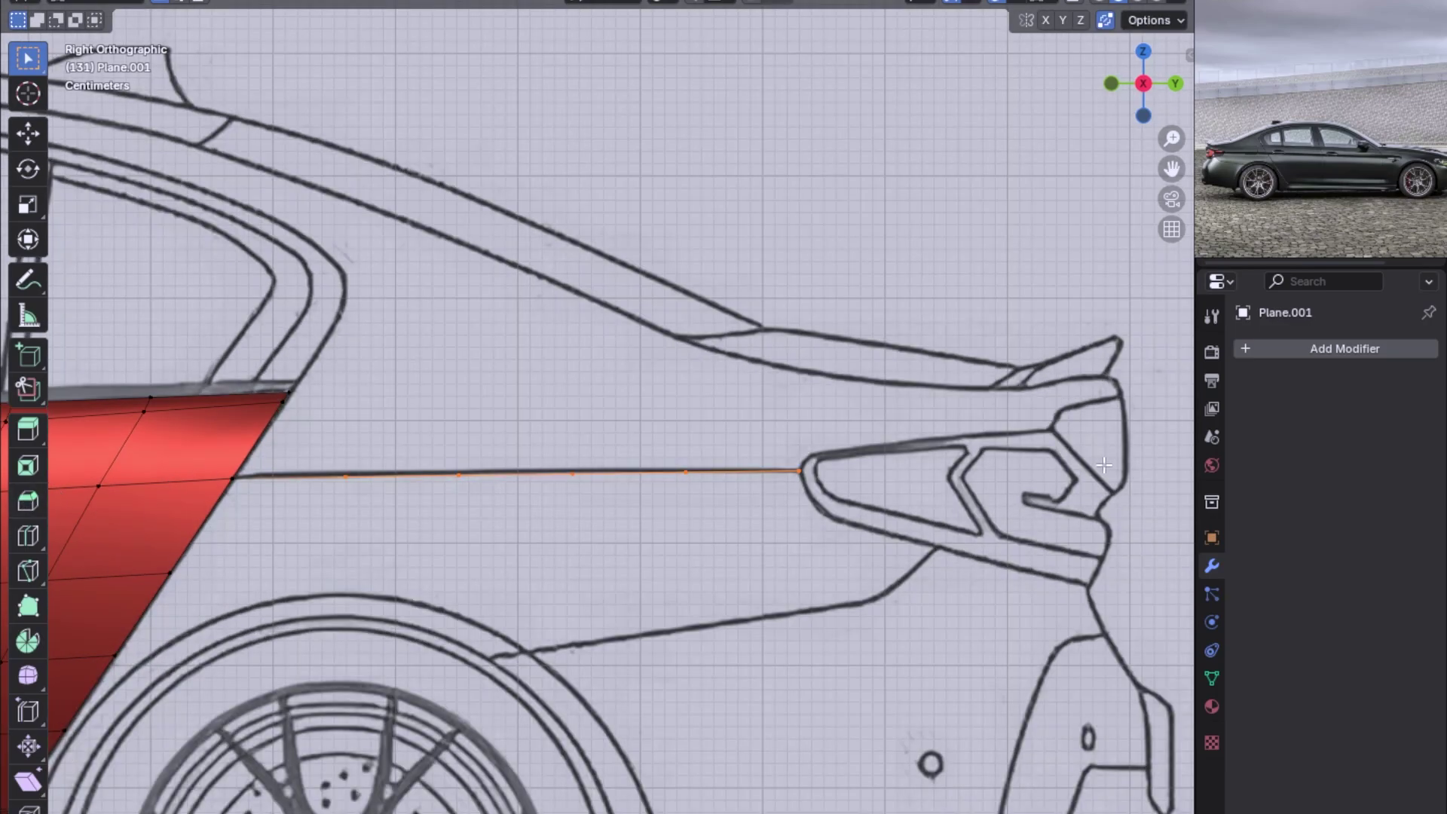
Check the new edge from the rear and side, then invert the selection to the door mesh.
{"action": "key", "text": "ctrl+KP_1"}
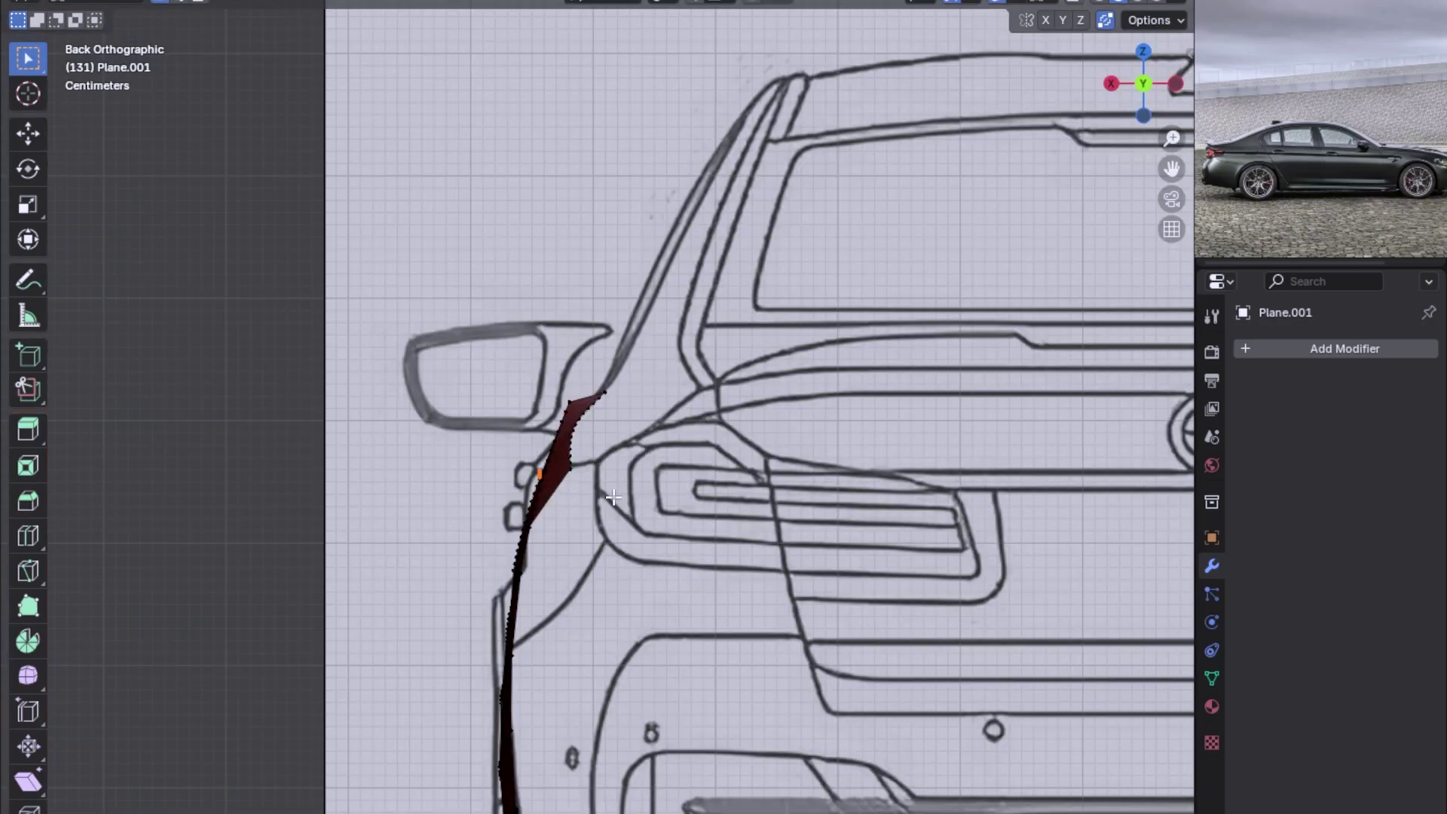
{"action": "key", "text": "KP_3"}
{"action": "scroll", "coordinate": [420, 480], "scroll_direction": "down", "scroll_amount": 1}
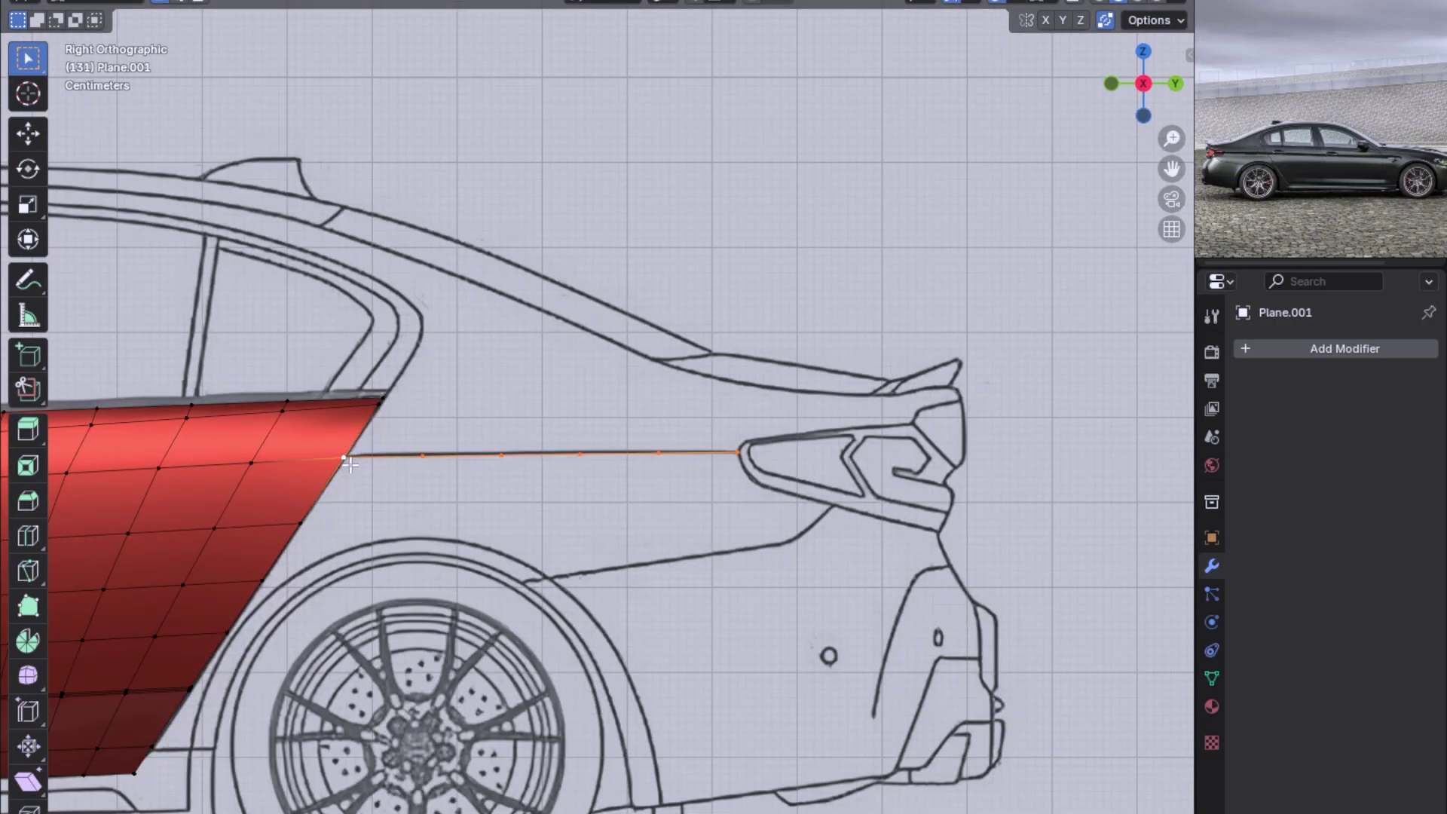
{"action": "scroll", "coordinate": [357, 507], "scroll_direction": "up", "scroll_amount": 1}
{"action": "scroll", "coordinate": [357, 508], "scroll_direction": "down", "scroll_amount": 2}
{"action": "middle_click_drag", "start_coordinate": [568, 475], "coordinate": [714, 487], "text": "shift"}
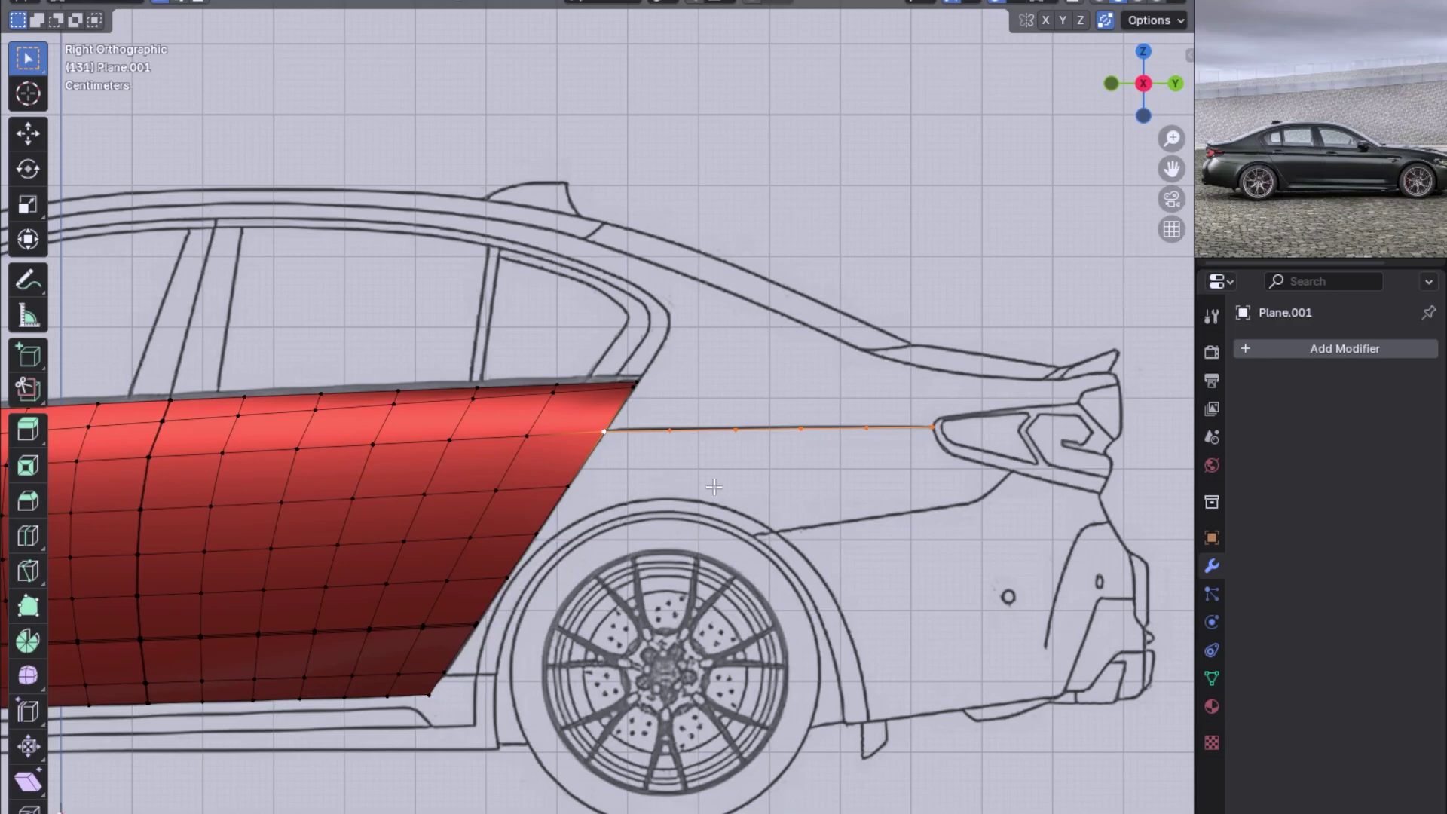
{"action": "key", "text": "ctrl+i"}
{"action": "scroll", "coordinate": [626, 450], "scroll_direction": "down", "scroll_amount": 2}
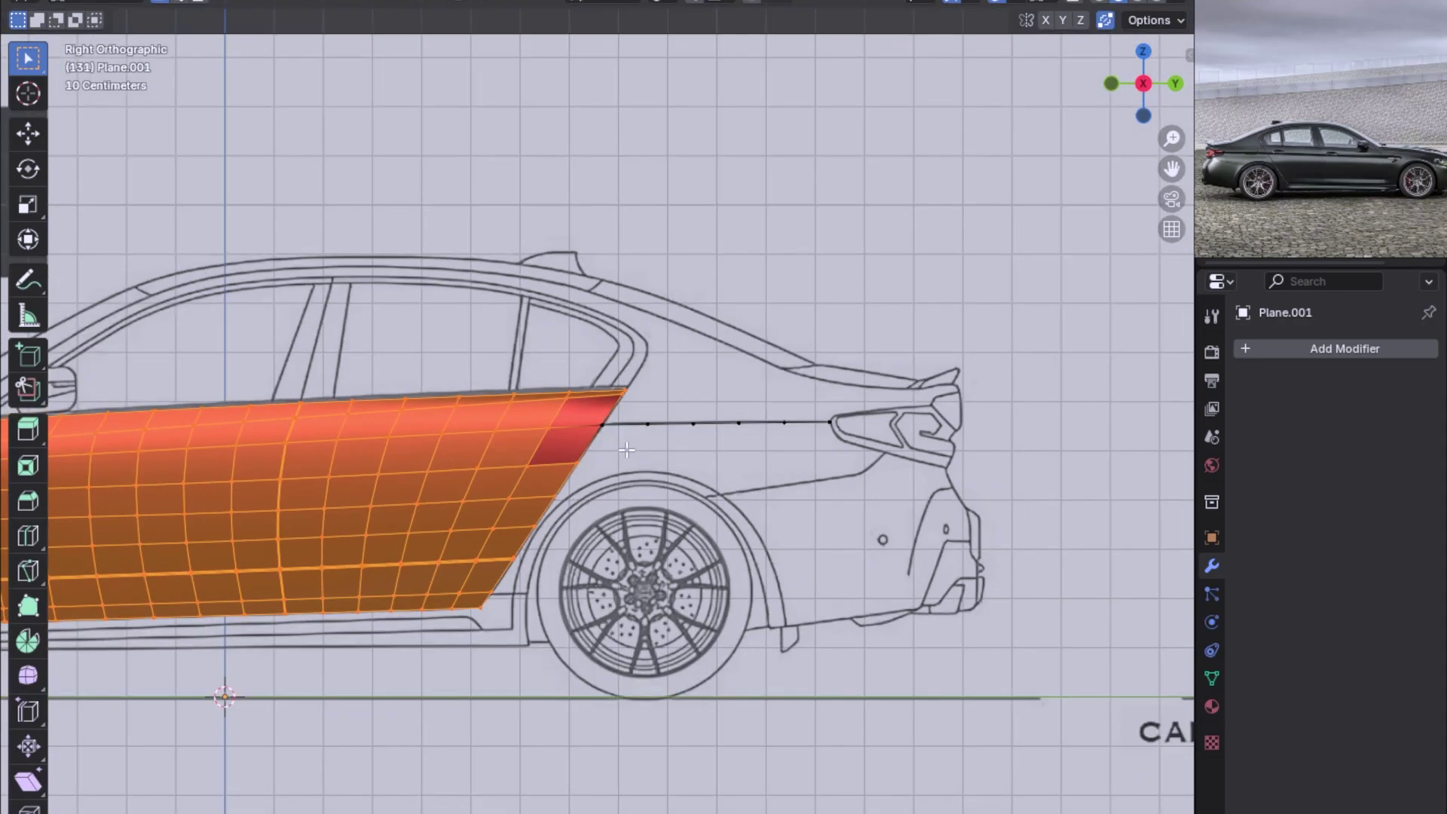
Hide the door panel and select the rear beltline edge in top view.
{"action": "scroll", "coordinate": [627, 449], "scroll_direction": "up", "scroll_amount": 2}
{"action": "key", "text": "h"}
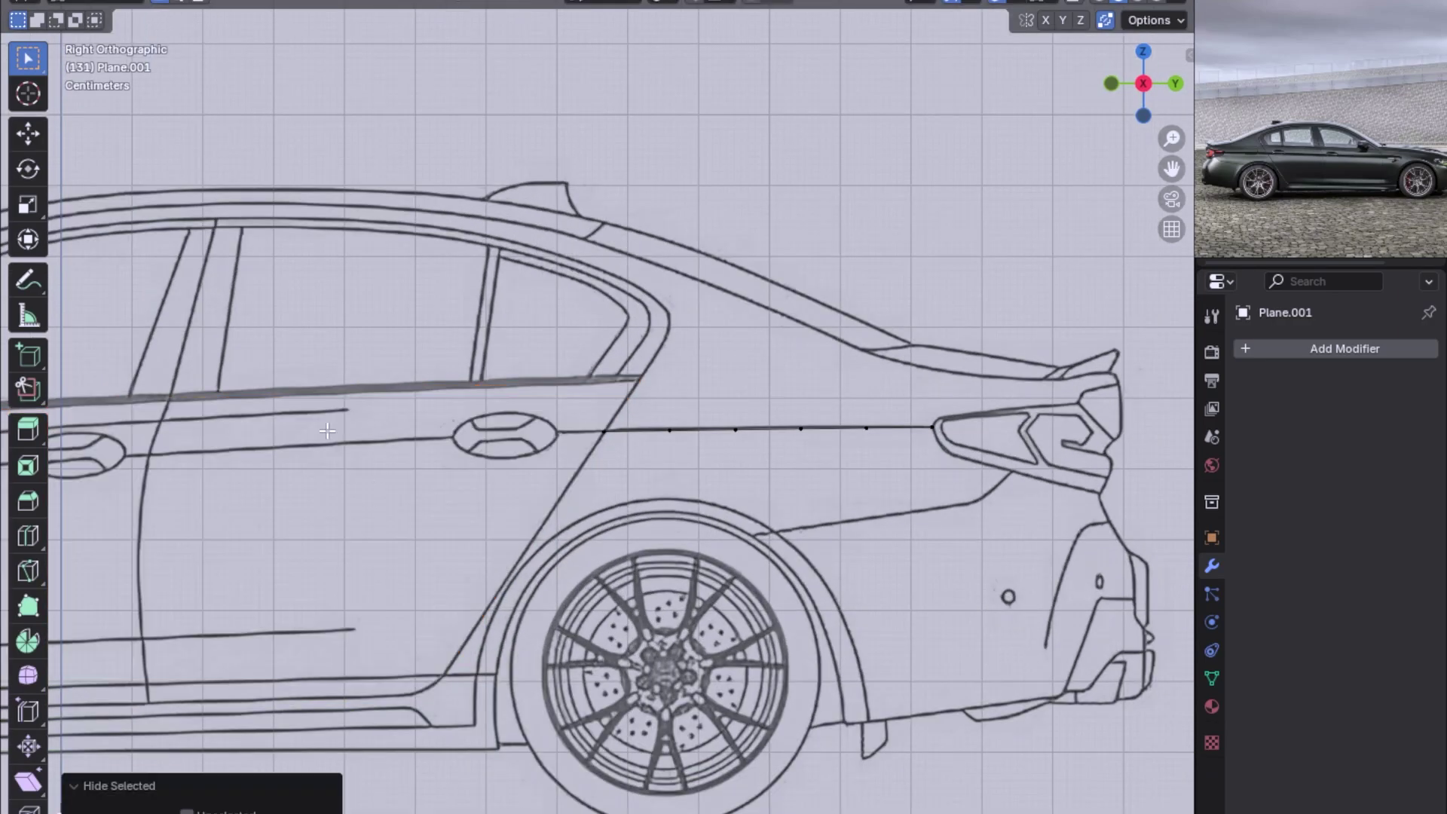
{"action": "left_click", "coordinate": [798, 429], "text": "alt"}
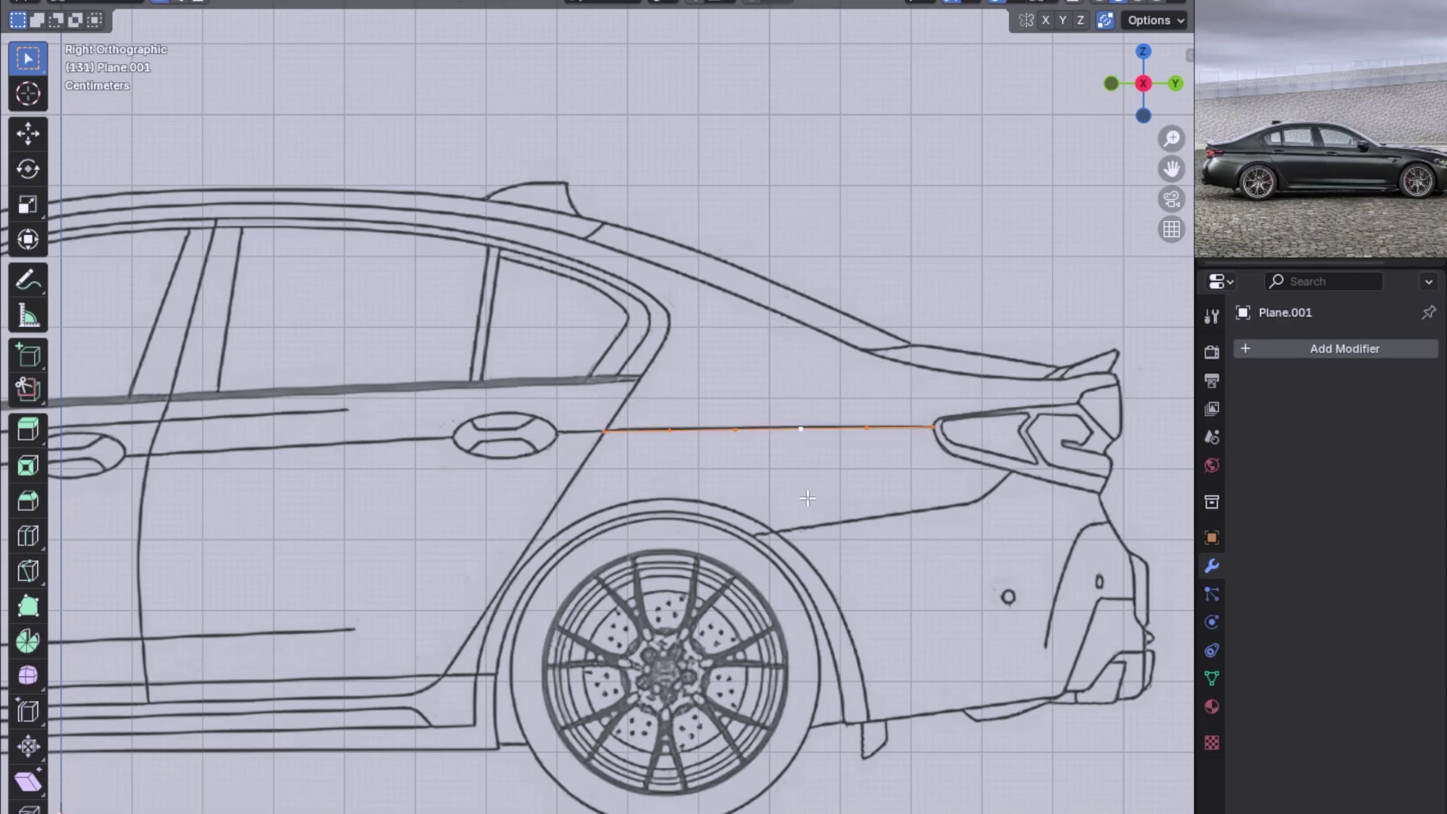
{"action": "scroll", "coordinate": [748, 538], "scroll_direction": "up", "scroll_amount": 1}
{"action": "scroll", "coordinate": [748, 538], "scroll_direction": "down", "scroll_amount": 4}
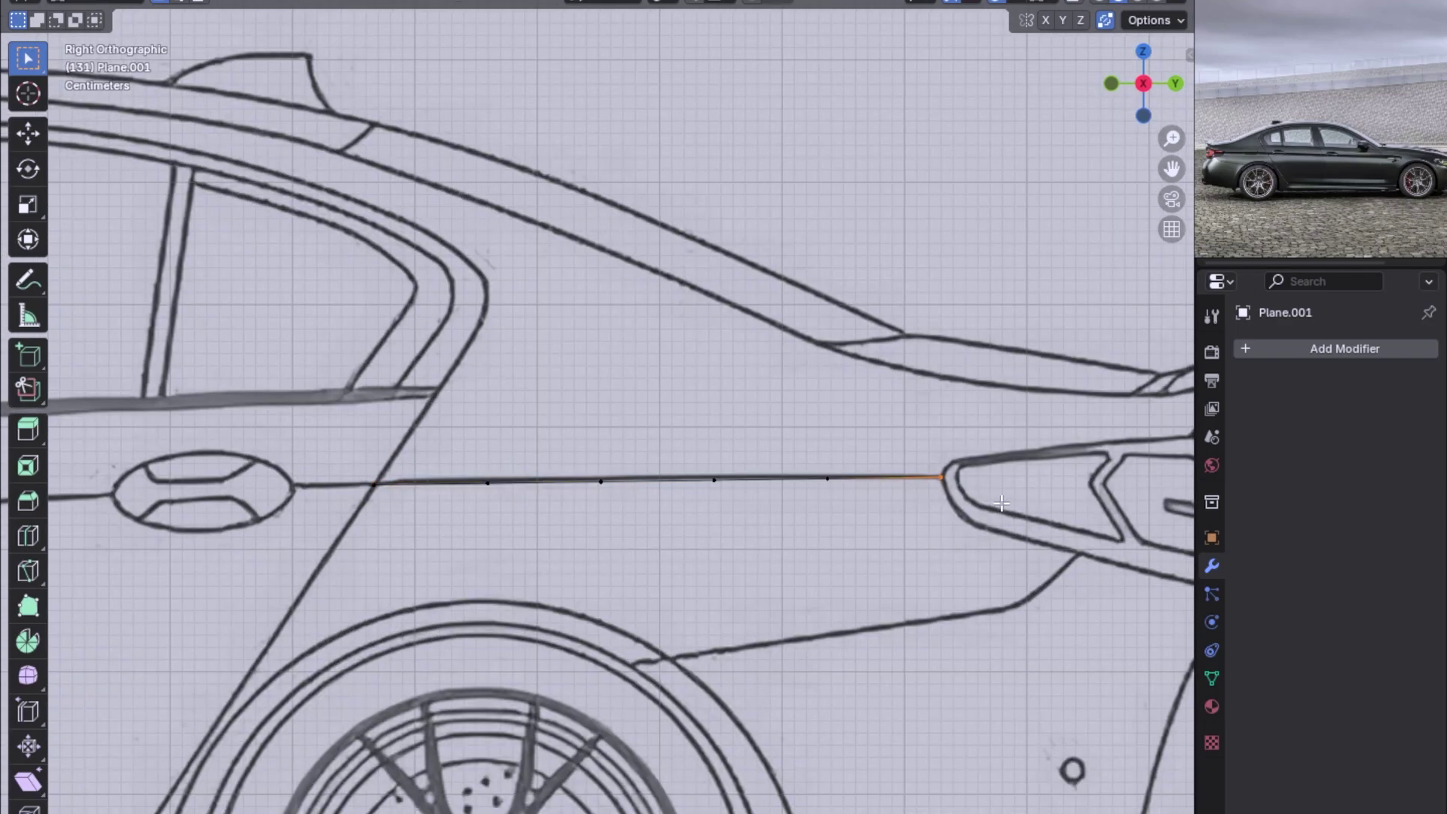
{"action": "key", "text": "ctrl+KP_1"}
{"action": "key", "text": "KP_7"}
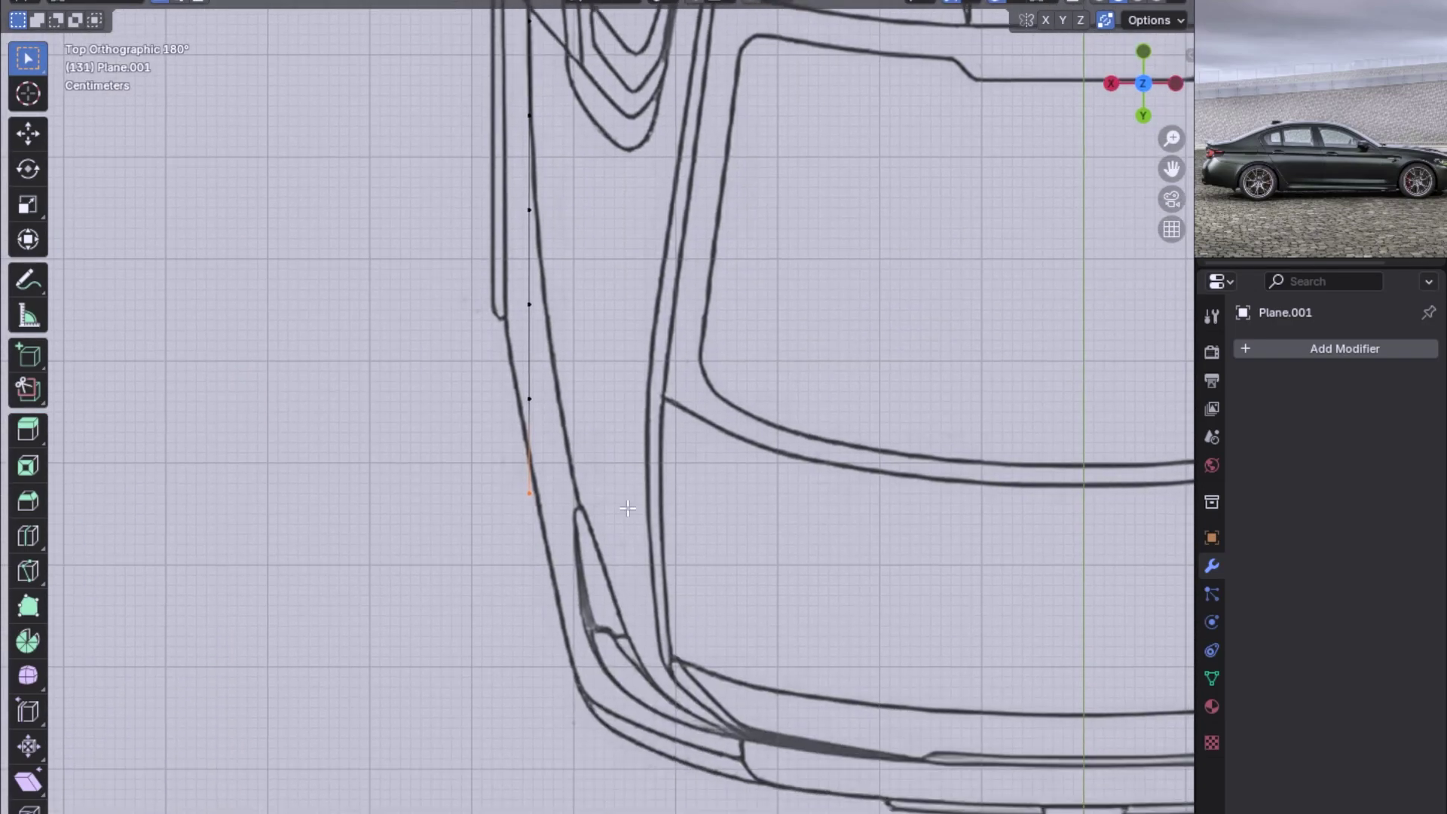
Move the end vertex and the upper vertex along X onto the body outline.
{"action": "key", "text": "g"}
{"action": "key", "text": "x"}
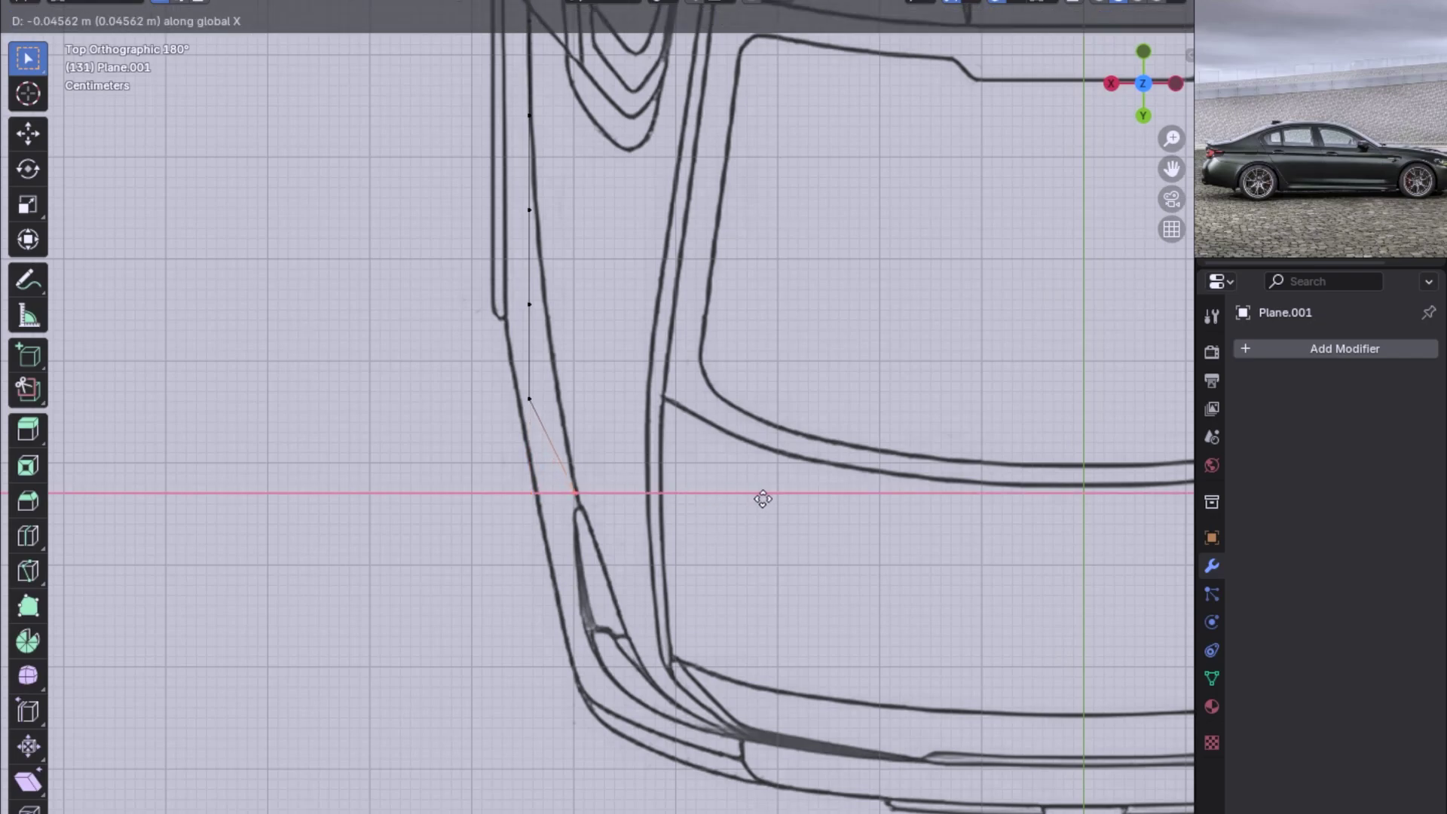
{"action": "left_click", "coordinate": [770, 498]}
{"action": "scroll", "coordinate": [770, 497], "scroll_direction": "down", "scroll_amount": 2}
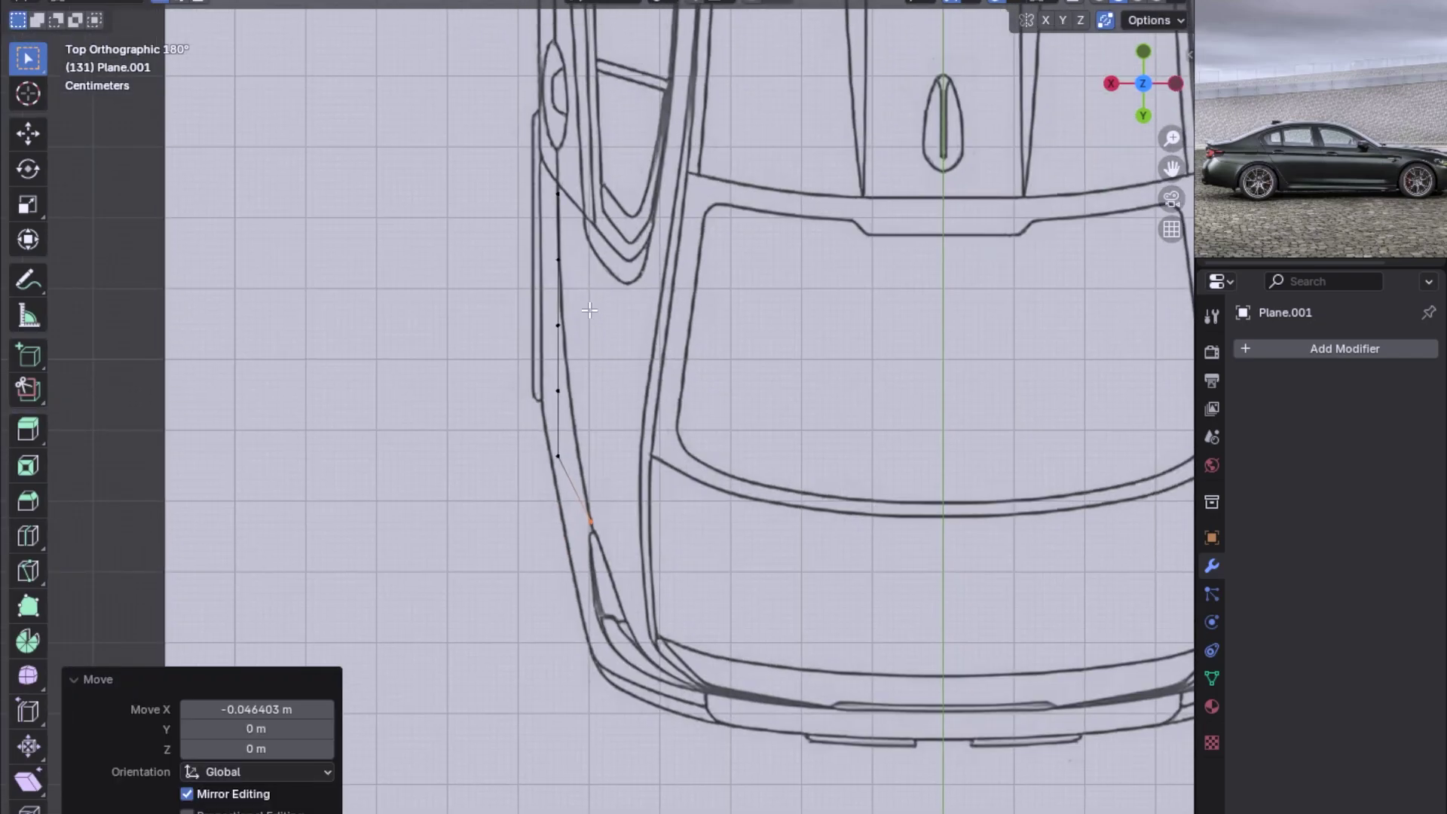
{"action": "left_click", "coordinate": [558, 195], "text": "shift"}
{"action": "scroll", "coordinate": [574, 399], "scroll_direction": "up", "scroll_amount": 1}
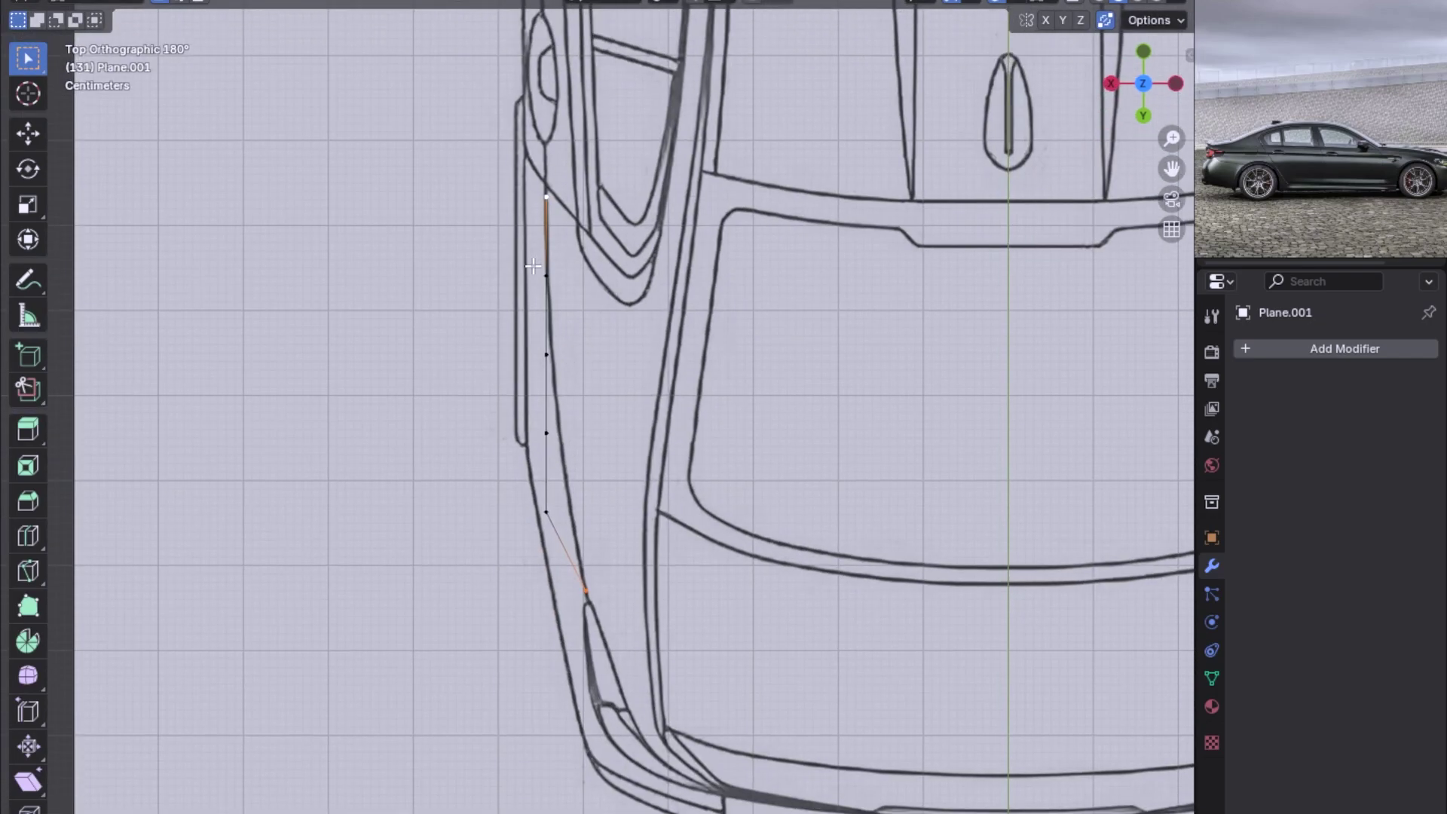
{"action": "left_click", "coordinate": [532, 343]}
{"action": "key", "text": "g"}
{"action": "key", "text": "x"}
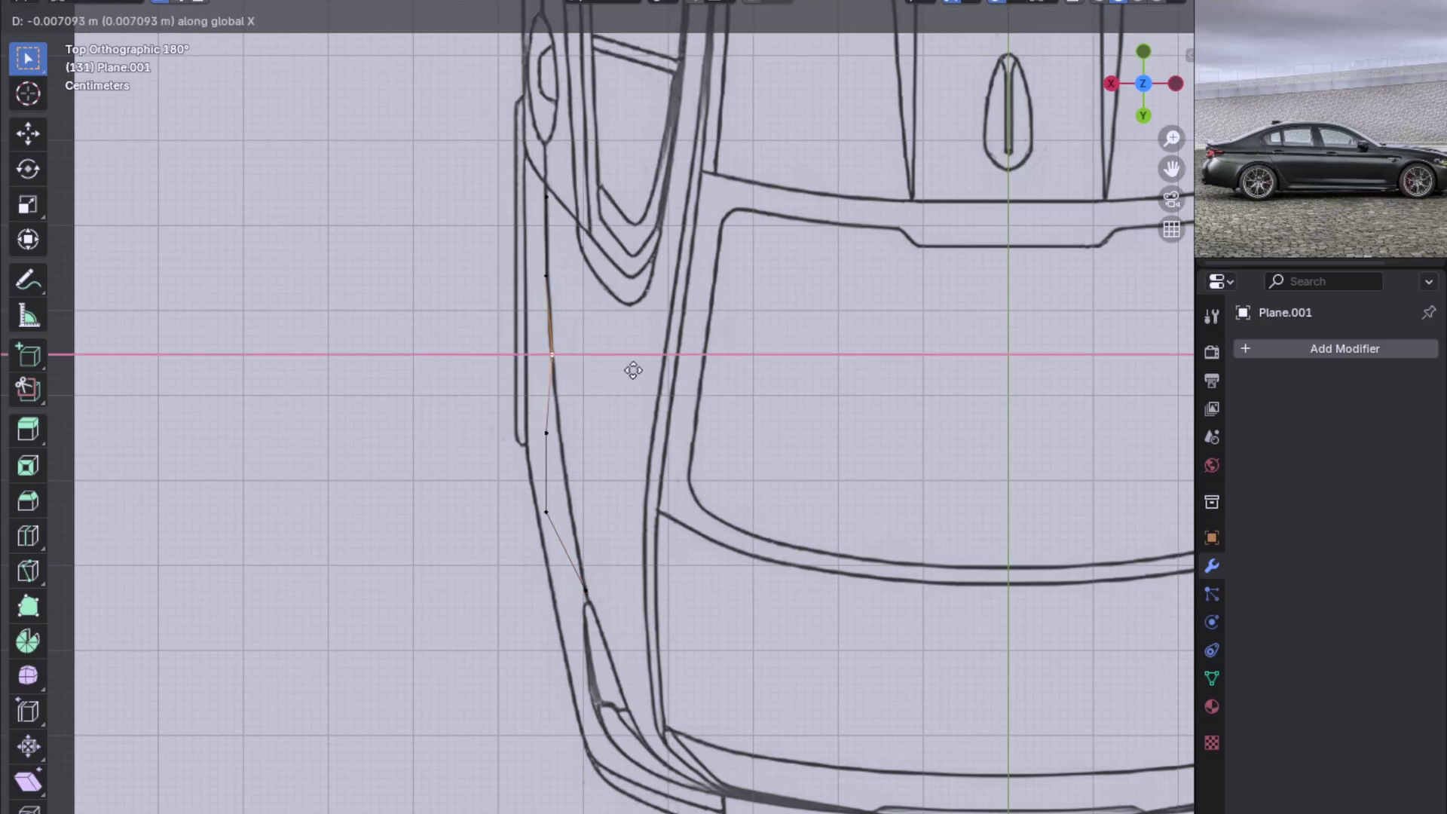
{"action": "left_click", "coordinate": [633, 371]}
Move the next two beltline vertices along X onto the outline, then reselect the whole edge.
{"action": "left_click", "coordinate": [628, 418]}
{"action": "key", "text": "g"}
{"action": "key", "text": "g"}
{"action": "key", "text": "x"}
{"action": "left_click", "coordinate": [639, 419]}
{"action": "left_click", "coordinate": [525, 497]}
{"action": "key", "text": "g"}
{"action": "key", "text": "x"}
{"action": "left_click", "coordinate": [710, 492]}
{"action": "key", "text": "KP_3"}
{"action": "key", "text": "a"}
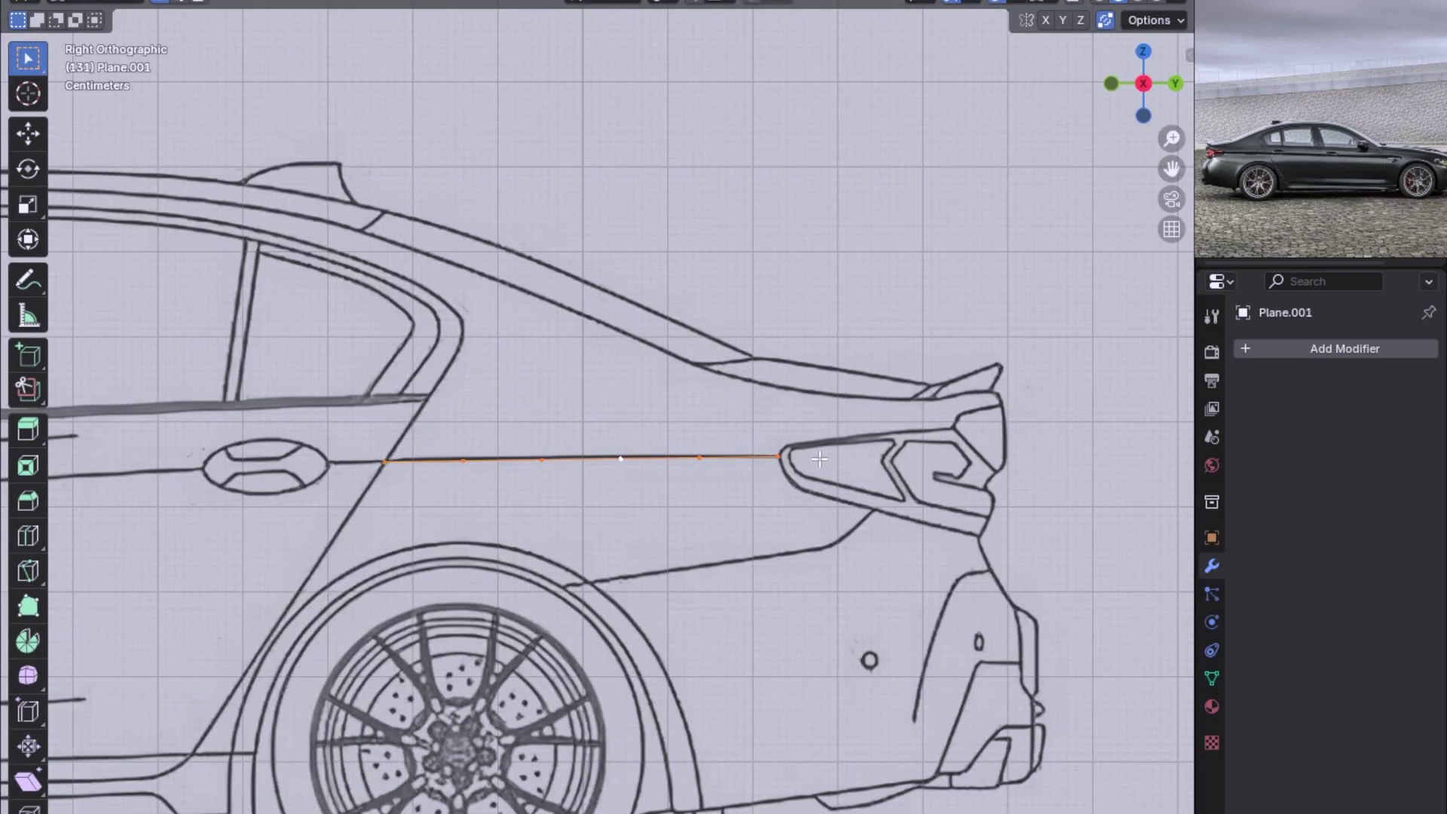
Compare the beltline edge across rear, side and top views and open a rear-view reference photo.
{"action": "key", "text": "ctrl+KP_1"}
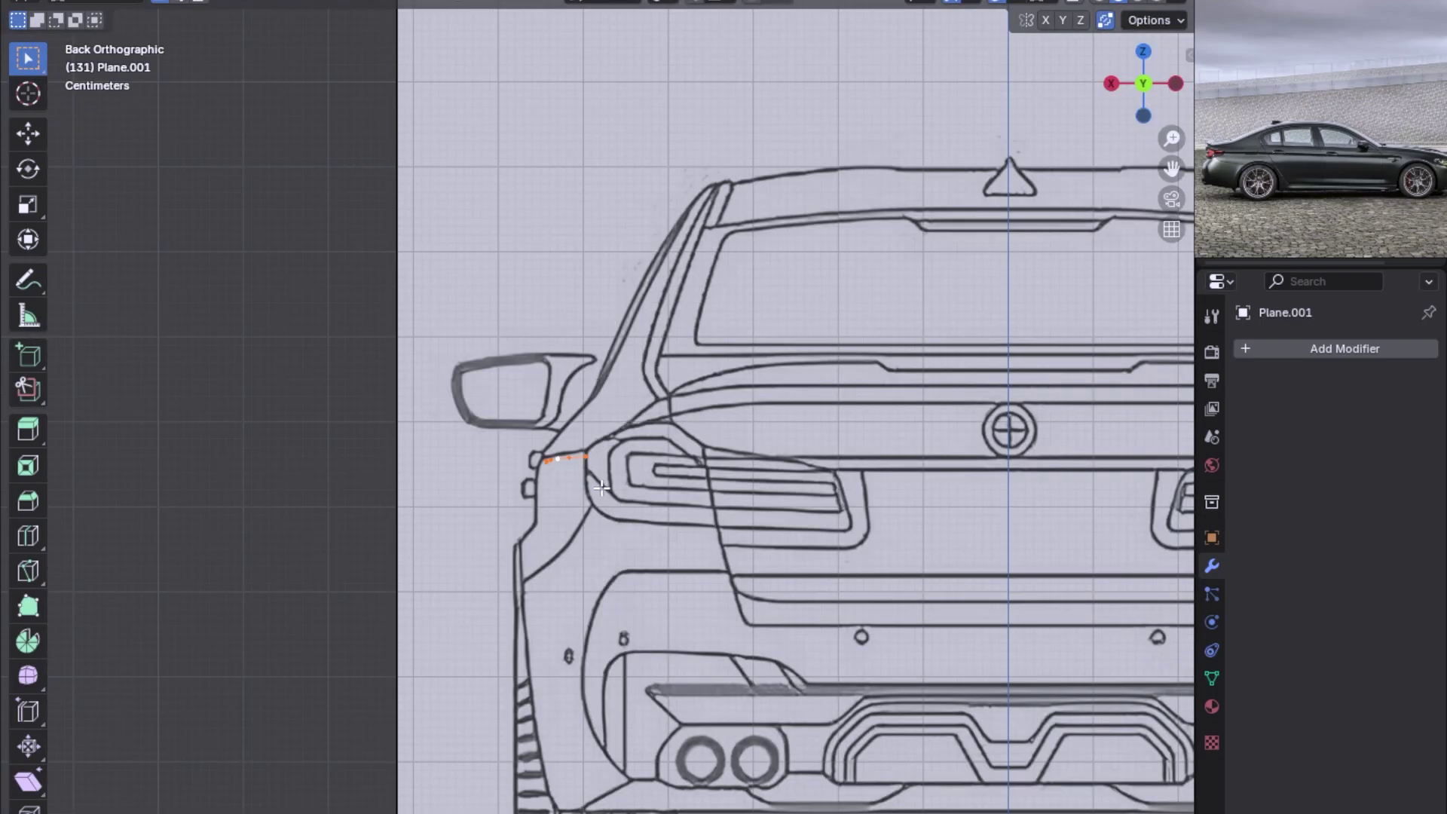
{"action": "key", "text": "KP_3"}
{"action": "key", "text": "KP_7"}
{"action": "key", "text": "KP_3"}
{"action": "key", "text": "KP_7"}
{"action": "key", "text": "KP_3"}
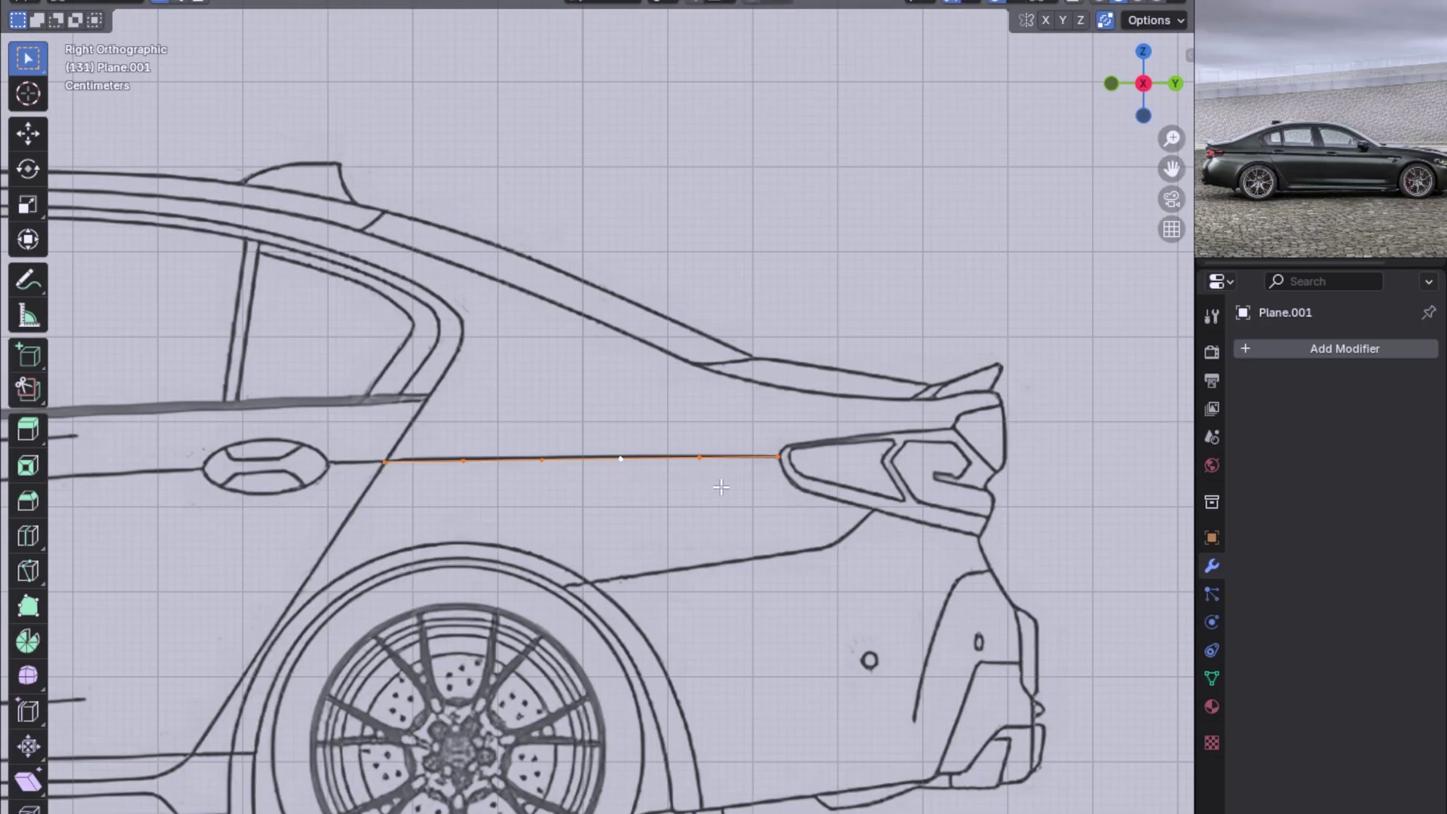
{"action": "key", "text": "ctrl+KP_1"}
{"action": "scroll", "coordinate": [603, 490], "scroll_direction": "up", "scroll_amount": 3}
{"action": "scroll", "coordinate": [603, 490], "scroll_direction": "up", "scroll_amount": 3}
{"action": "scroll", "coordinate": [1308, 161], "scroll_direction": "down", "scroll_amount": 3}
{"action": "left_click", "coordinate": [1331, 169]}
{"action": "scroll", "coordinate": [1332, 166], "scroll_direction": "up", "scroll_amount": 4}
{"action": "scroll", "coordinate": [1281, 163], "scroll_direction": "up", "scroll_amount": 2}
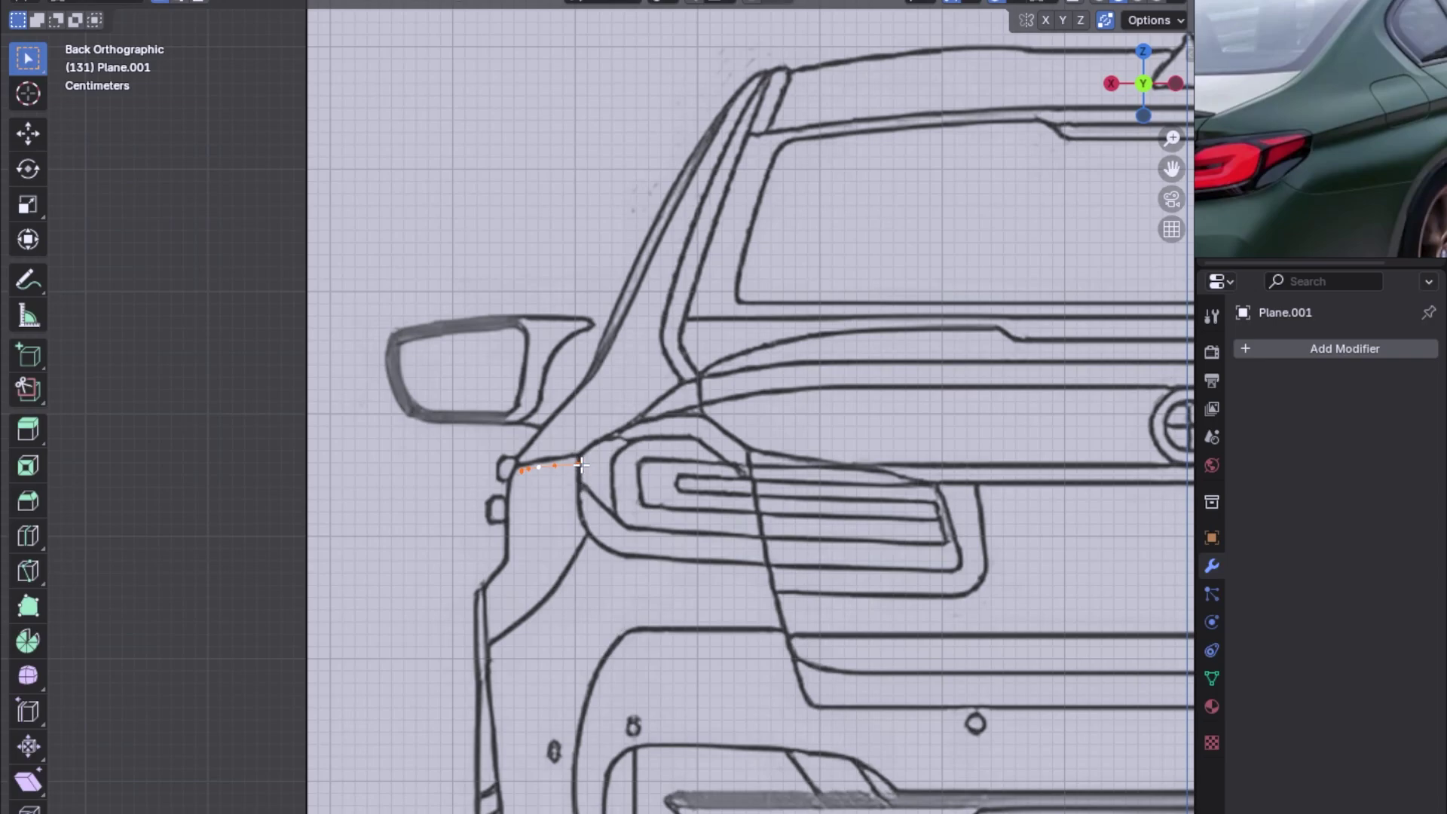
Extrude the edge's end vertex about 1.8 cm down and nudge it onto the taillight outline.
{"action": "left_click", "coordinate": [579, 464]}
{"action": "key", "text": "e"}
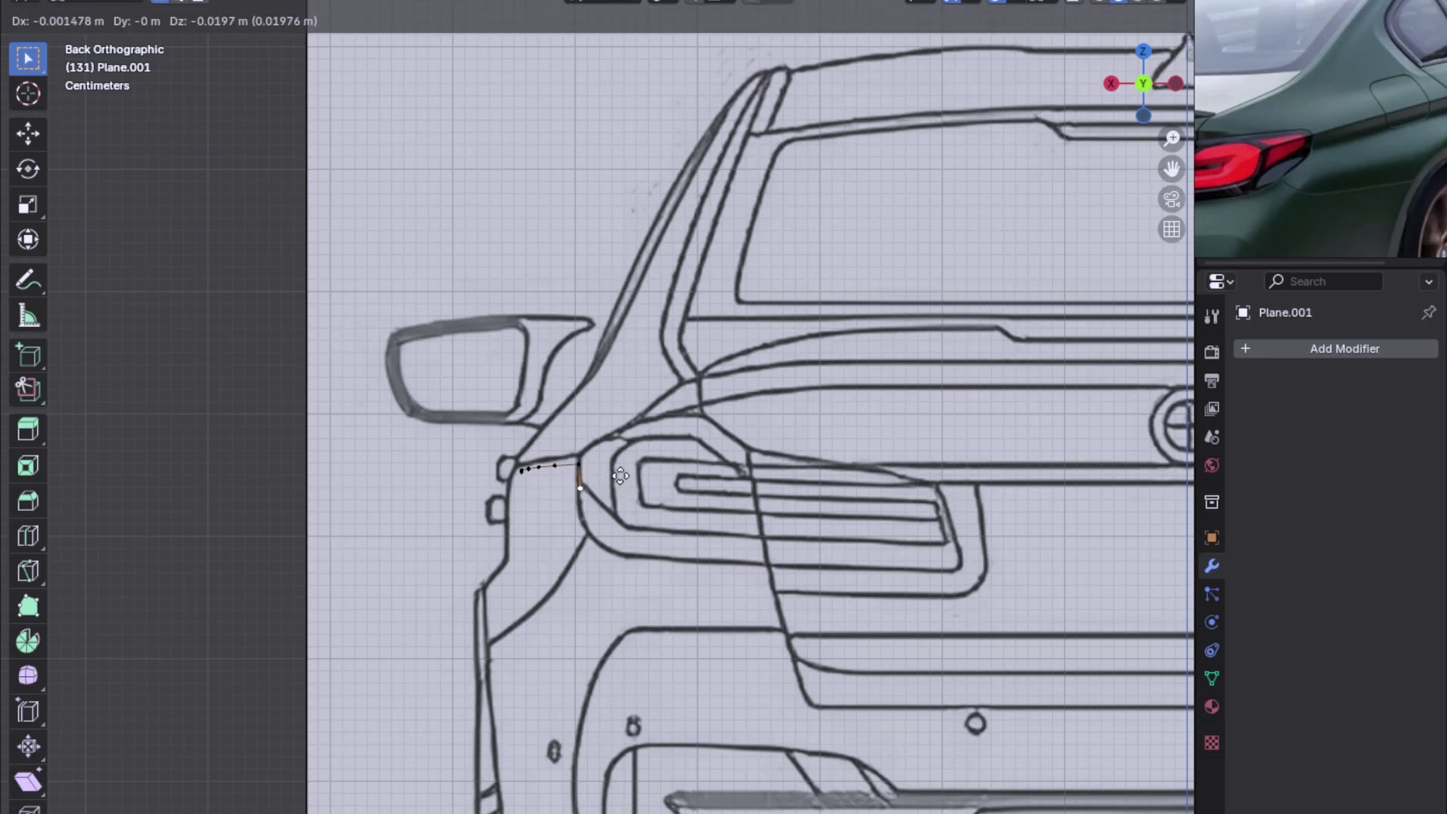
{"action": "left_click", "coordinate": [603, 473]}
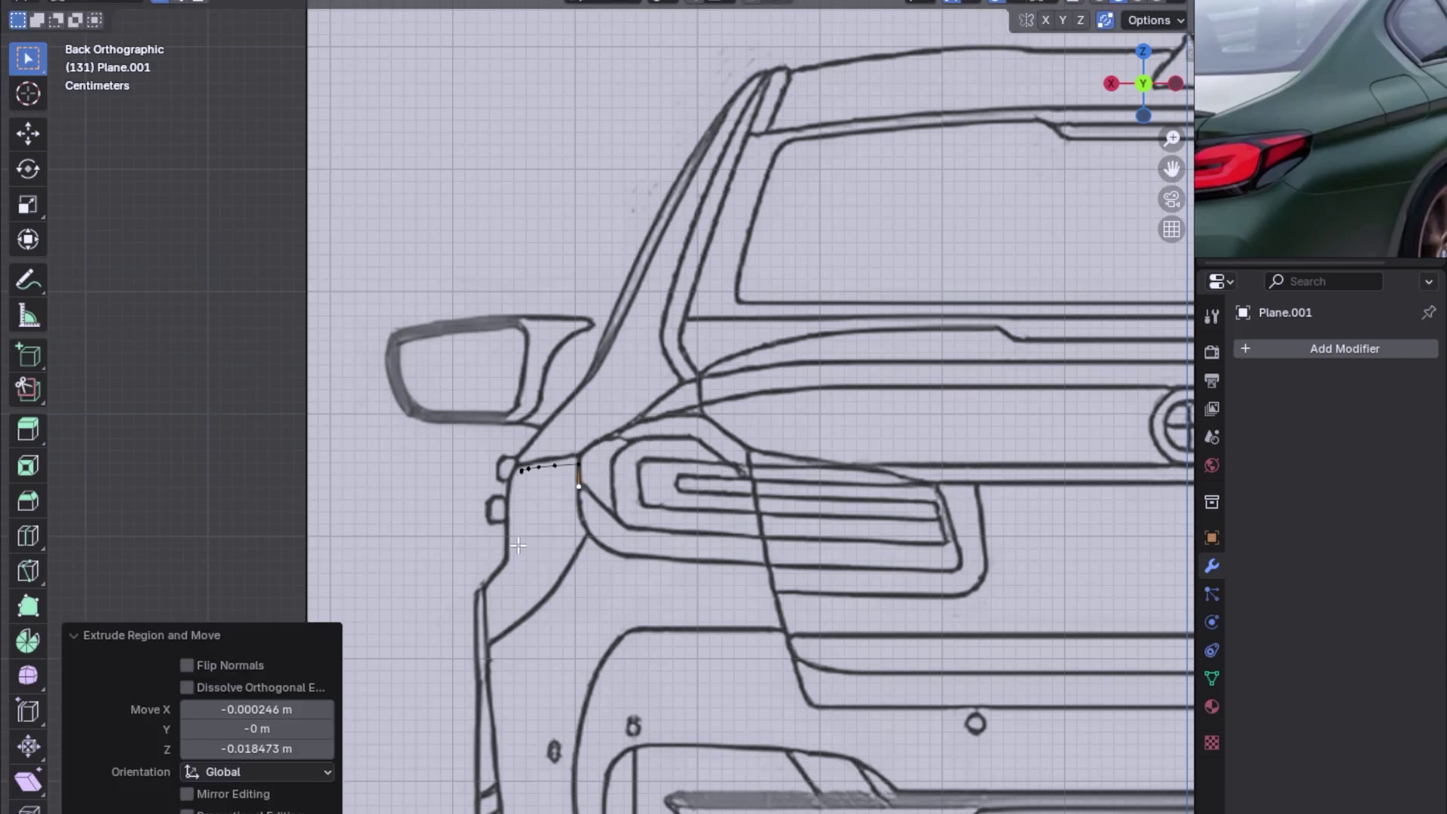
{"action": "key", "text": "KP_3"}
{"action": "scroll", "coordinate": [950, 521], "scroll_direction": "up", "scroll_amount": 2}
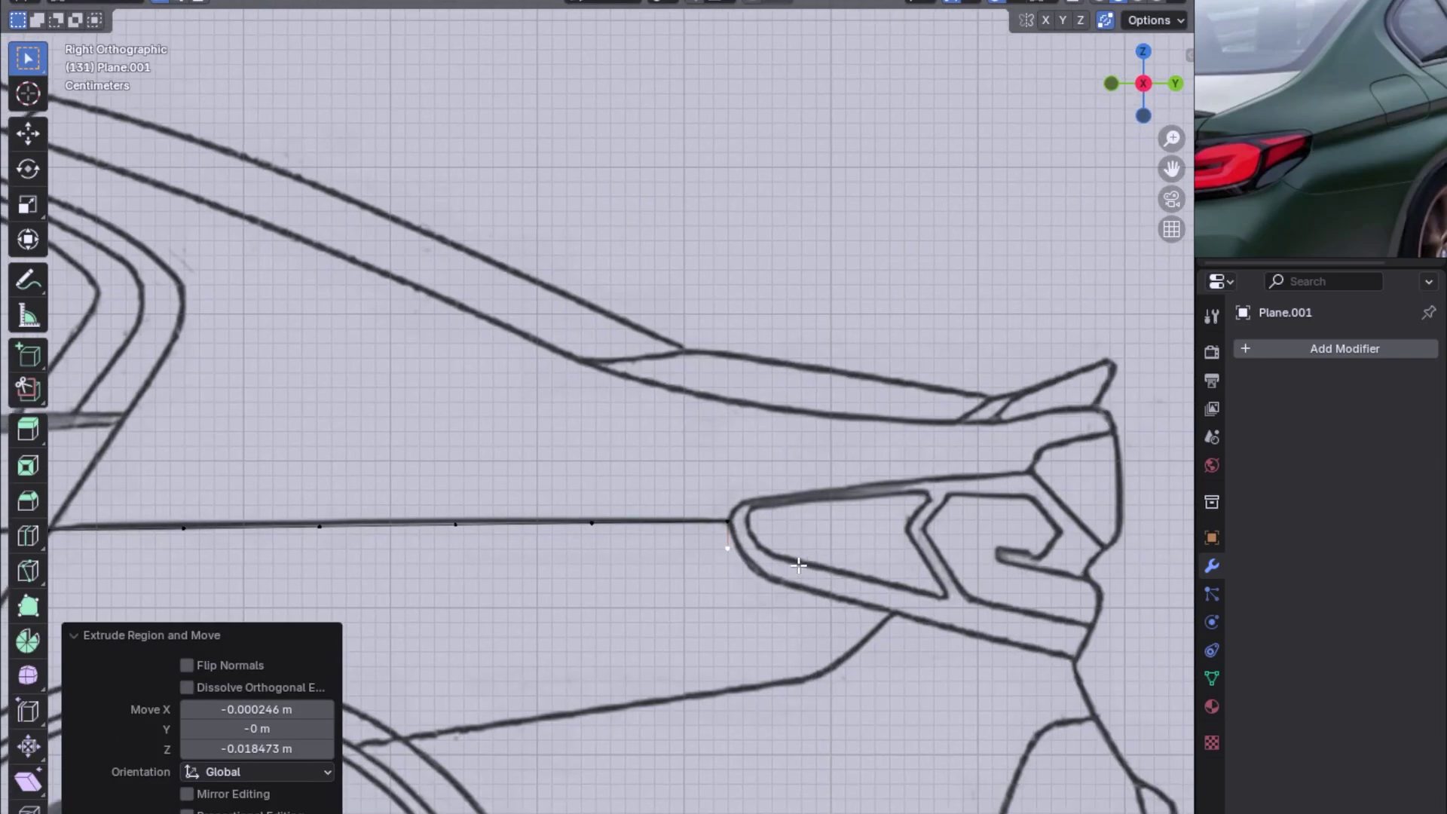
{"action": "key", "text": "e"}
{"action": "left_click", "coordinate": [799, 531]}
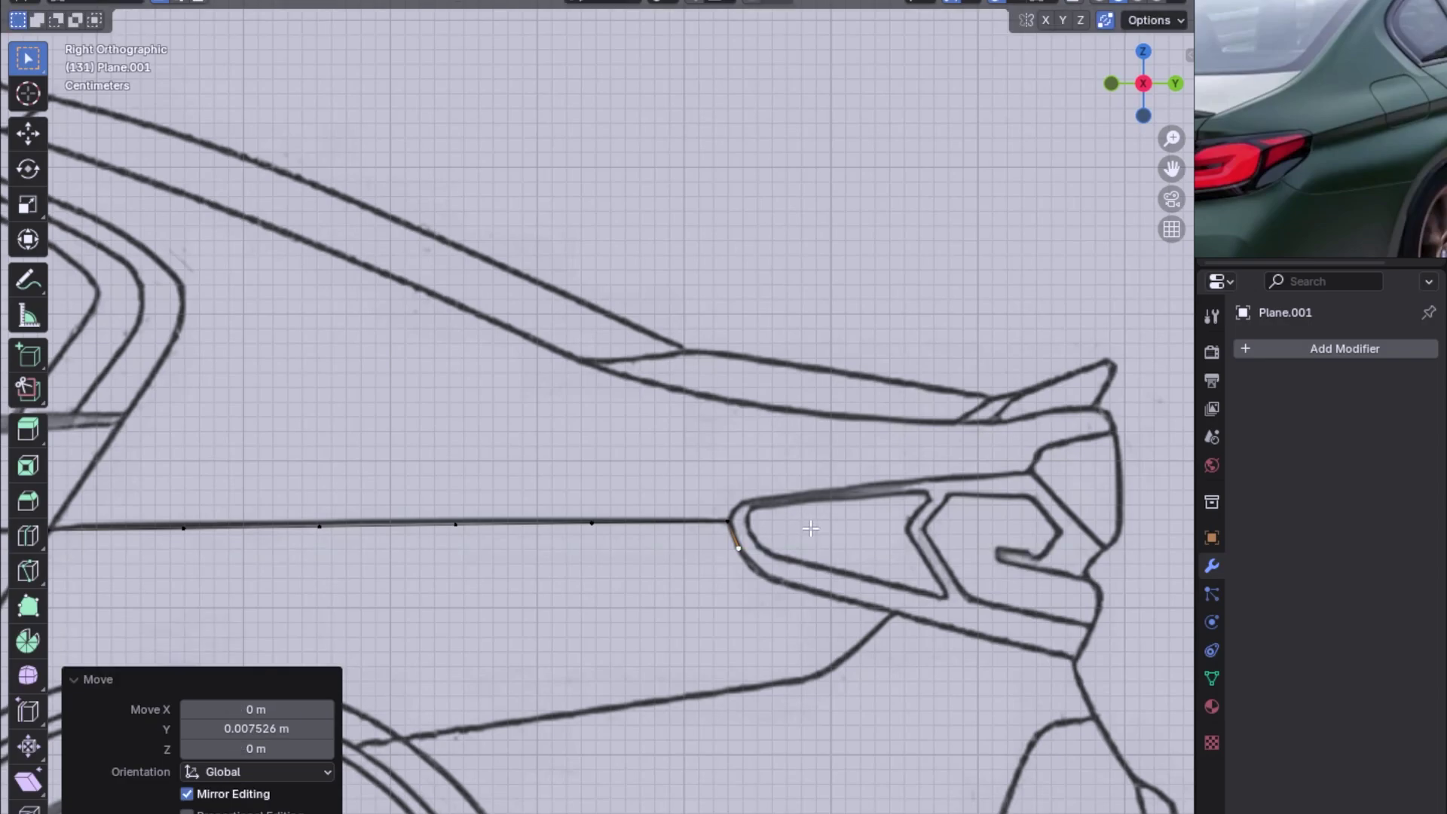
{"action": "scroll", "coordinate": [663, 593], "scroll_direction": "down", "scroll_amount": 1}
{"action": "scroll", "coordinate": [596, 501], "scroll_direction": "down", "scroll_amount": 2}
{"action": "scroll", "coordinate": [596, 502], "scroll_direction": "down", "scroll_amount": 2, "text": "ctrl"}
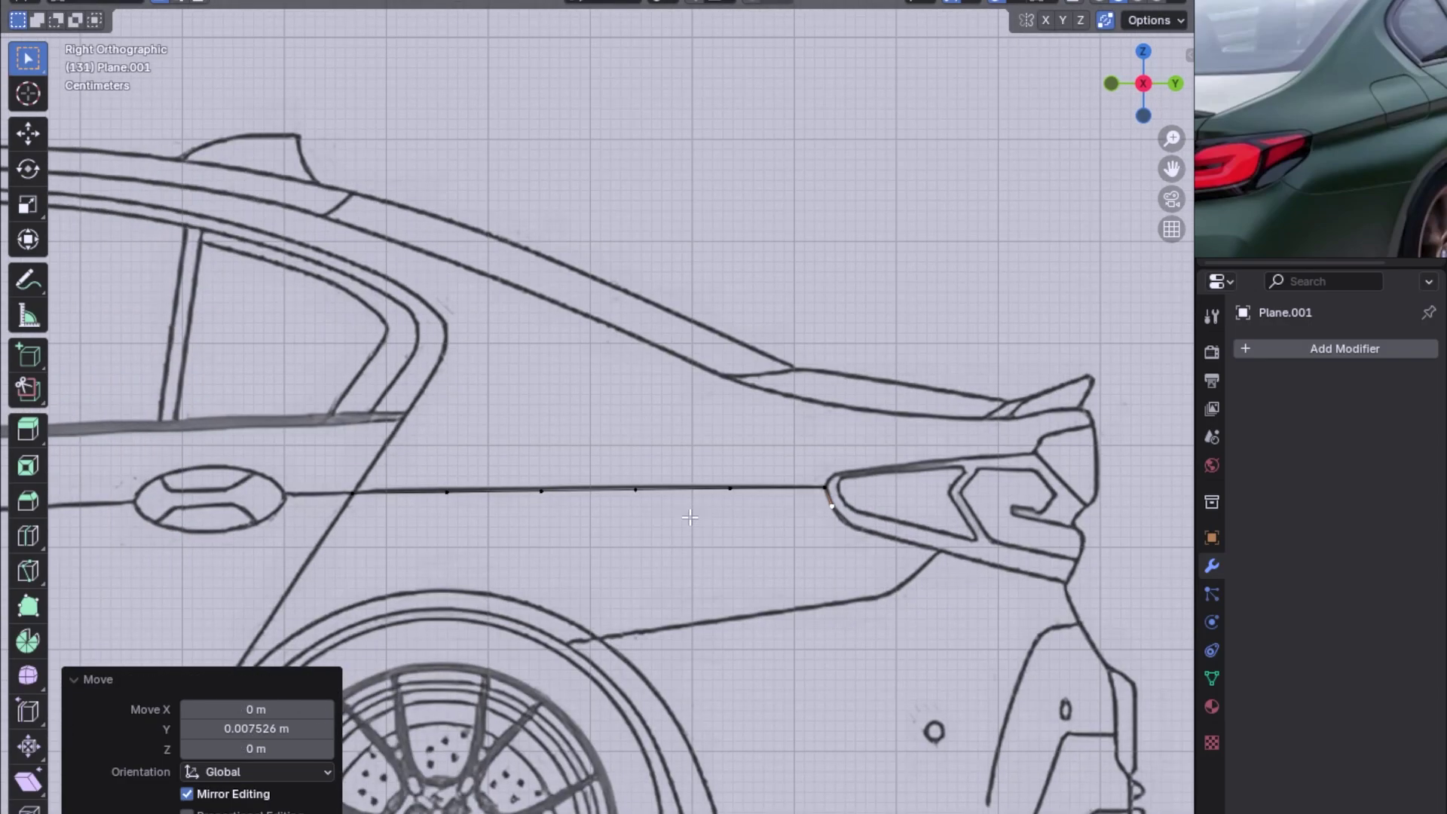
Reveal the door panel and add a horizontal loop cut across the doors.
{"action": "key", "text": "alt+h"}
{"action": "scroll", "coordinate": [689, 517], "scroll_direction": "down", "scroll_amount": 1}
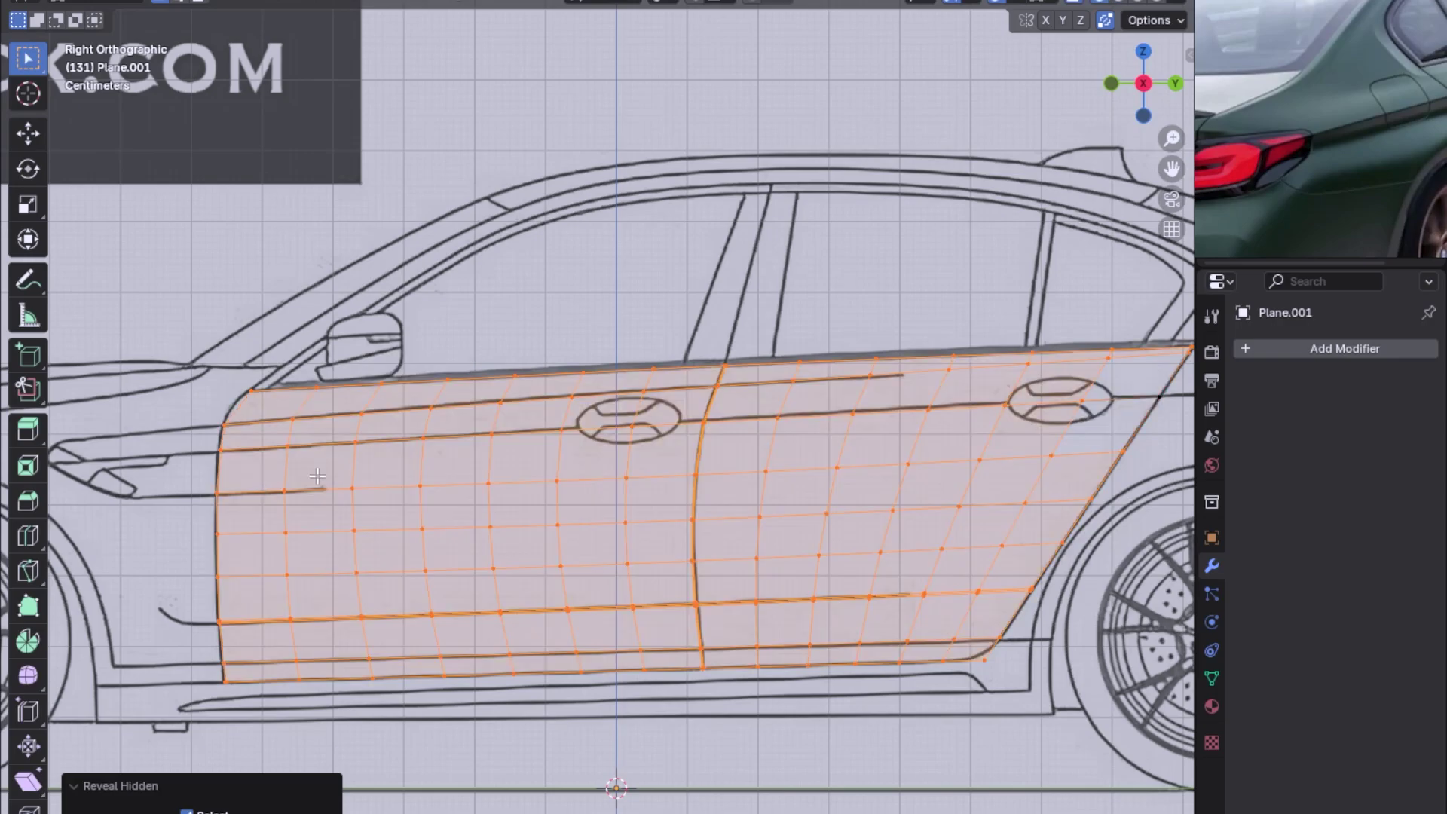
{"action": "key", "text": "ctrl+r"}
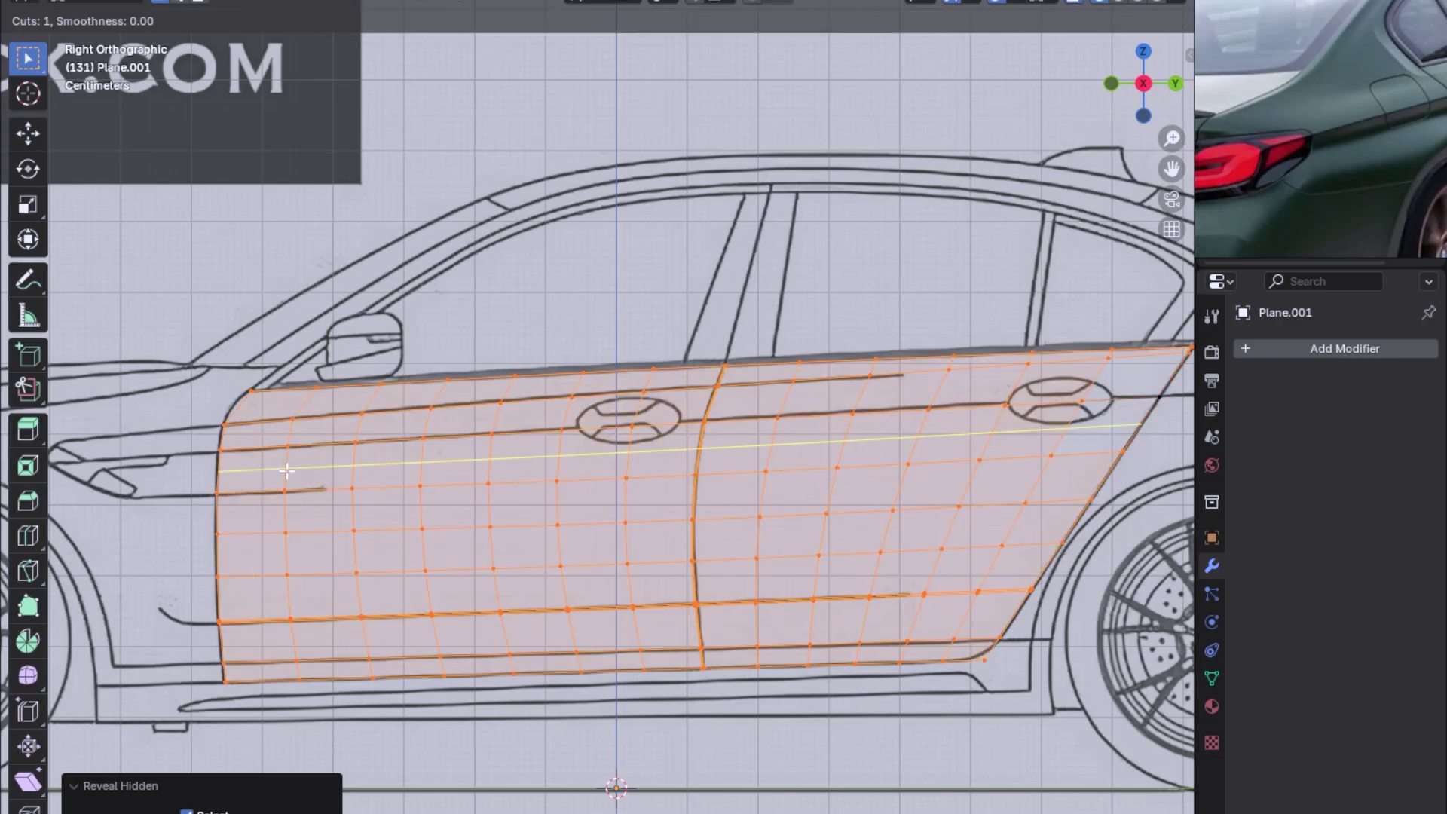
{"action": "left_click", "coordinate": [286, 470]}
{"action": "right_click", "coordinate": [287, 470]}
{"action": "scroll", "coordinate": [286, 470], "scroll_direction": "down", "scroll_amount": 4}
{"action": "scroll", "coordinate": [495, 494], "scroll_direction": "up", "scroll_amount": 5}
{"action": "middle_click_drag", "start_coordinate": [511, 508], "coordinate": [495, 494], "text": "shift"}
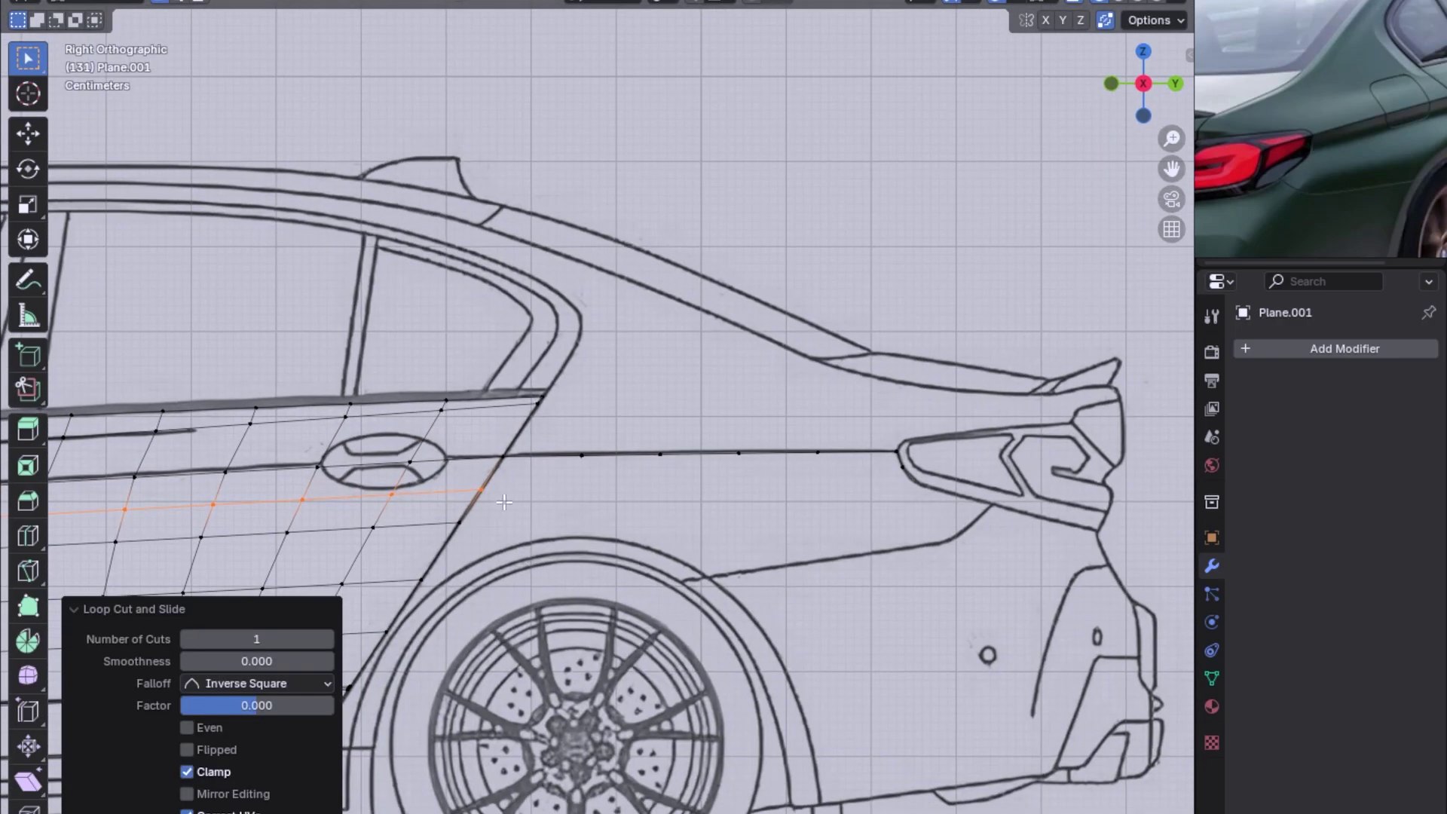
Extrude the rear beltline edges 3.5 cm straight down along Z into faces.
{"action": "left_click", "coordinate": [619, 455]}
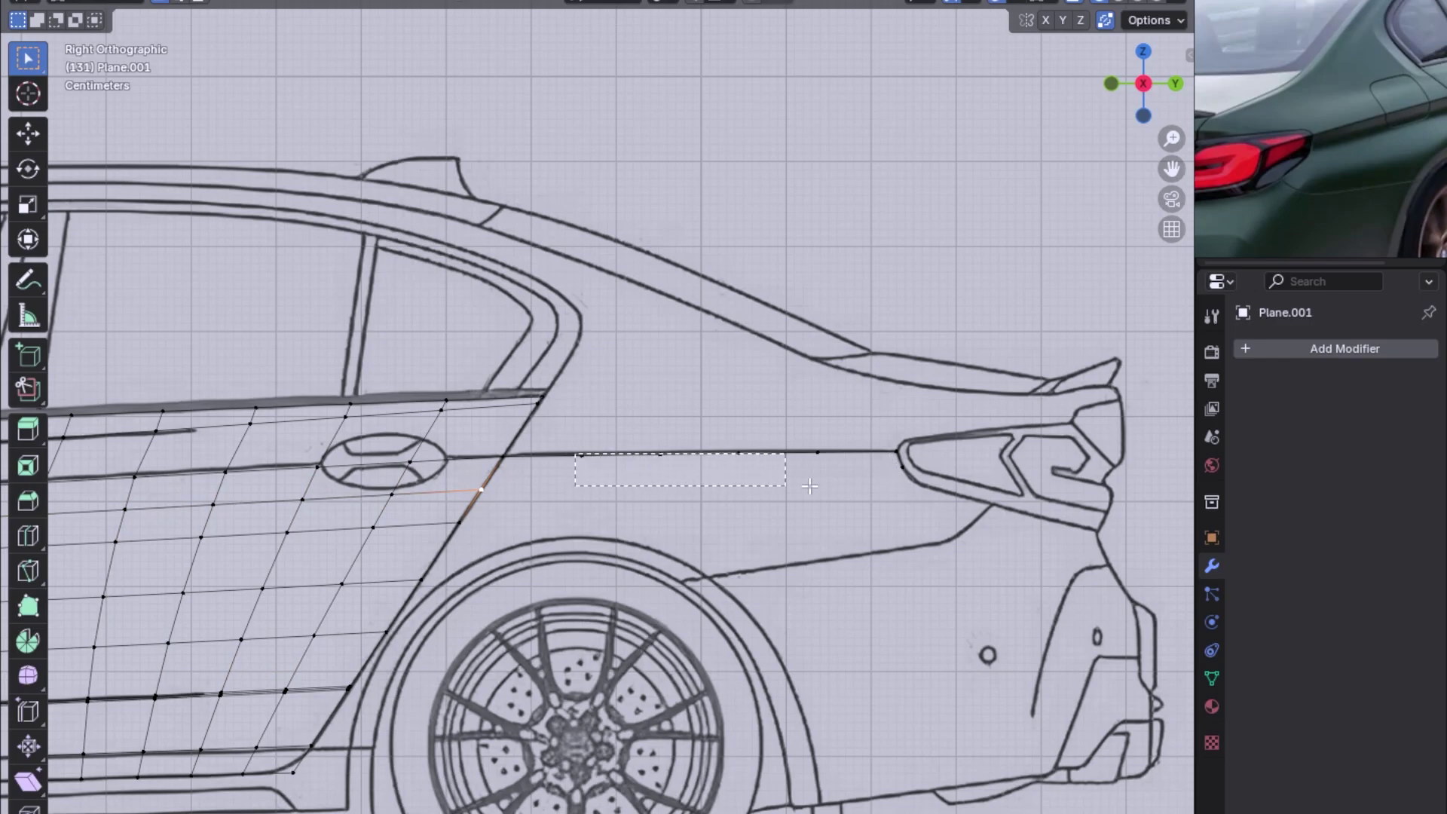
{"action": "left_click", "coordinate": [817, 482], "text": "ctrl"}
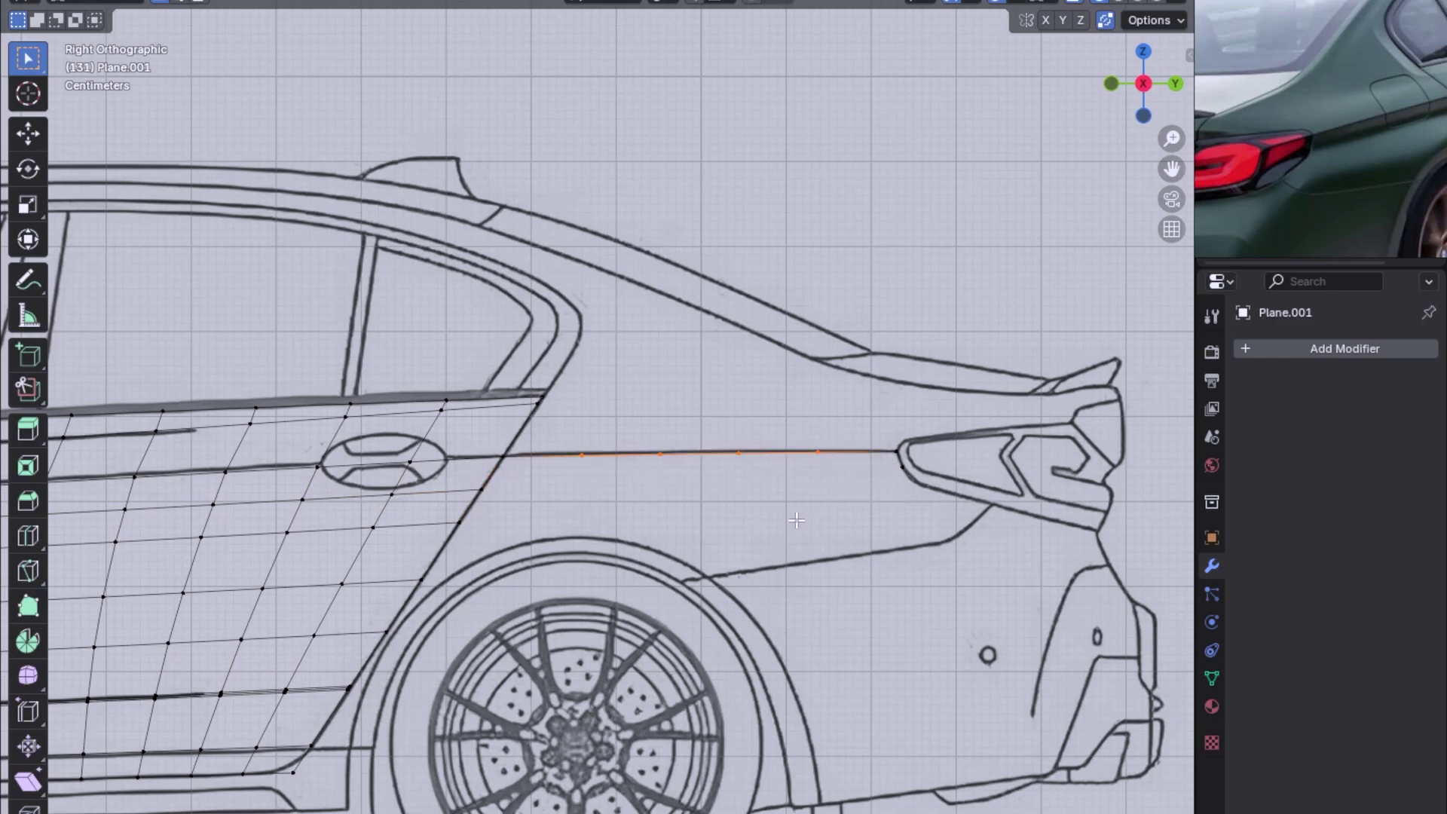
{"action": "key", "text": "e"}
{"action": "key", "text": "z"}
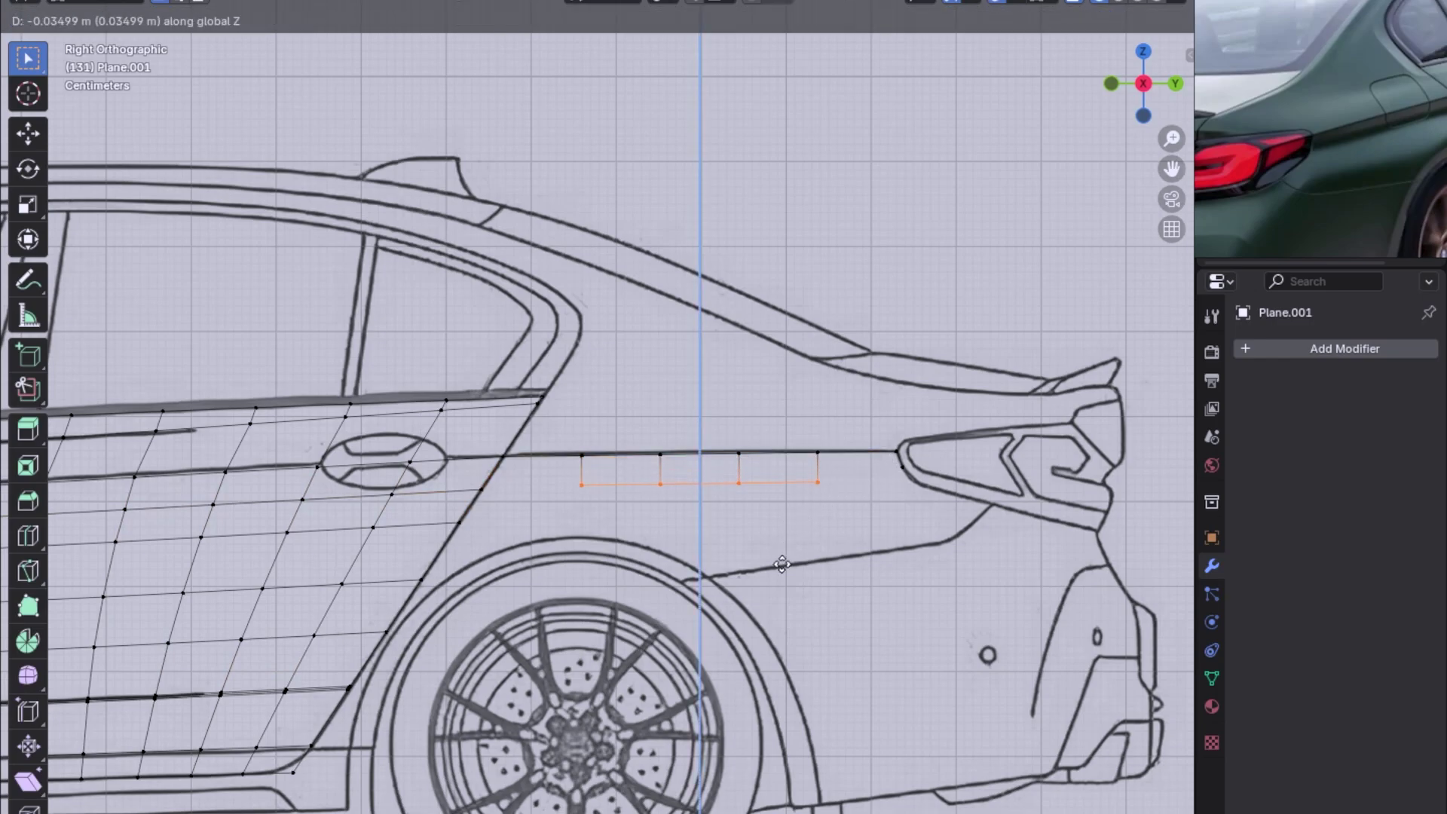
{"action": "left_click", "coordinate": [781, 513]}
Select the strip's front corner and door corner vertices, then the rear end near the taillight.
{"action": "left_click", "coordinate": [501, 456]}
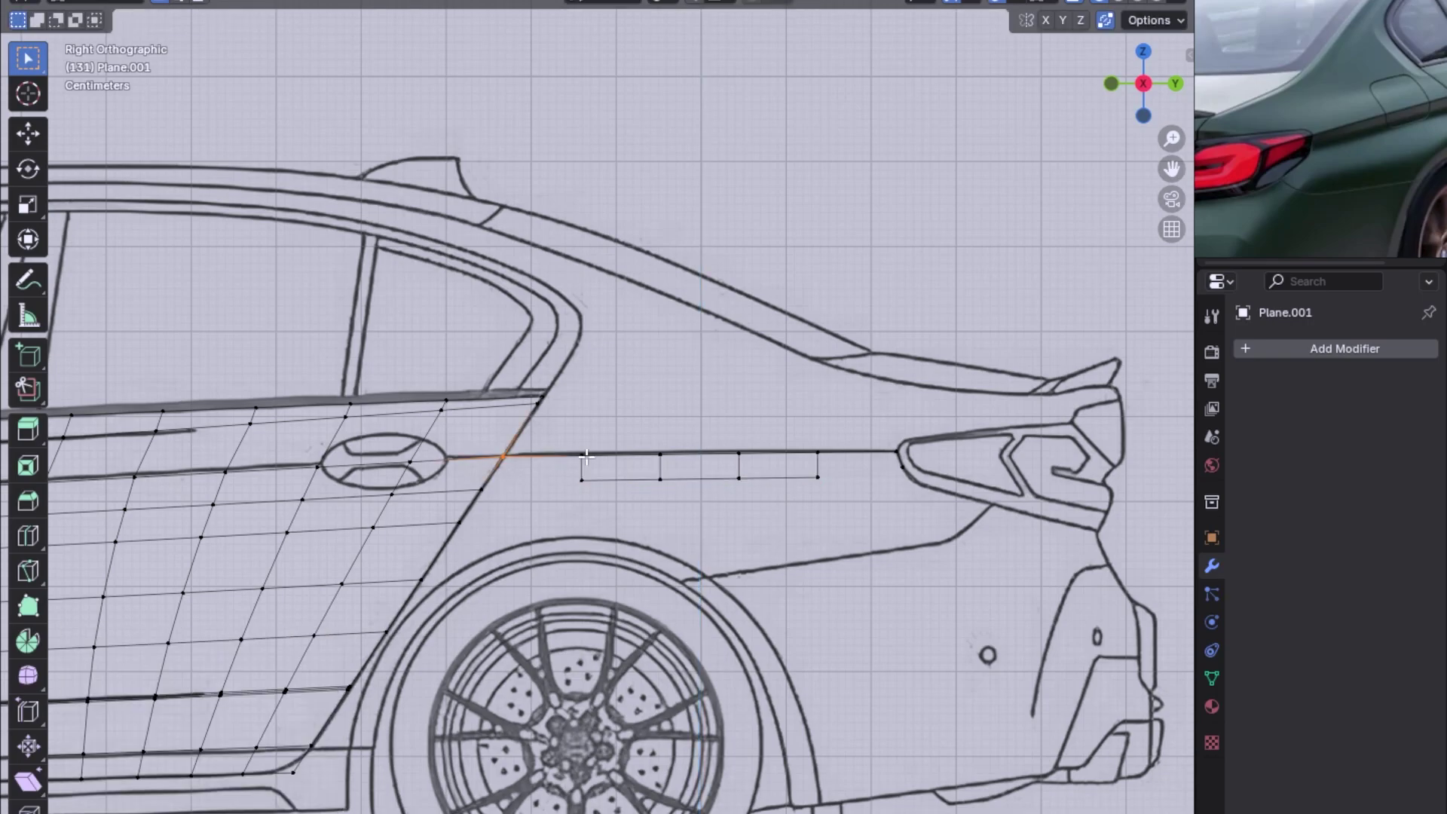
{"action": "left_click", "coordinate": [511, 490], "text": "shift"}
{"action": "left_click", "coordinate": [817, 452]}
{"action": "left_click", "coordinate": [897, 451], "text": "shift"}
{"action": "scroll", "coordinate": [813, 511], "scroll_direction": "down", "scroll_amount": 1}
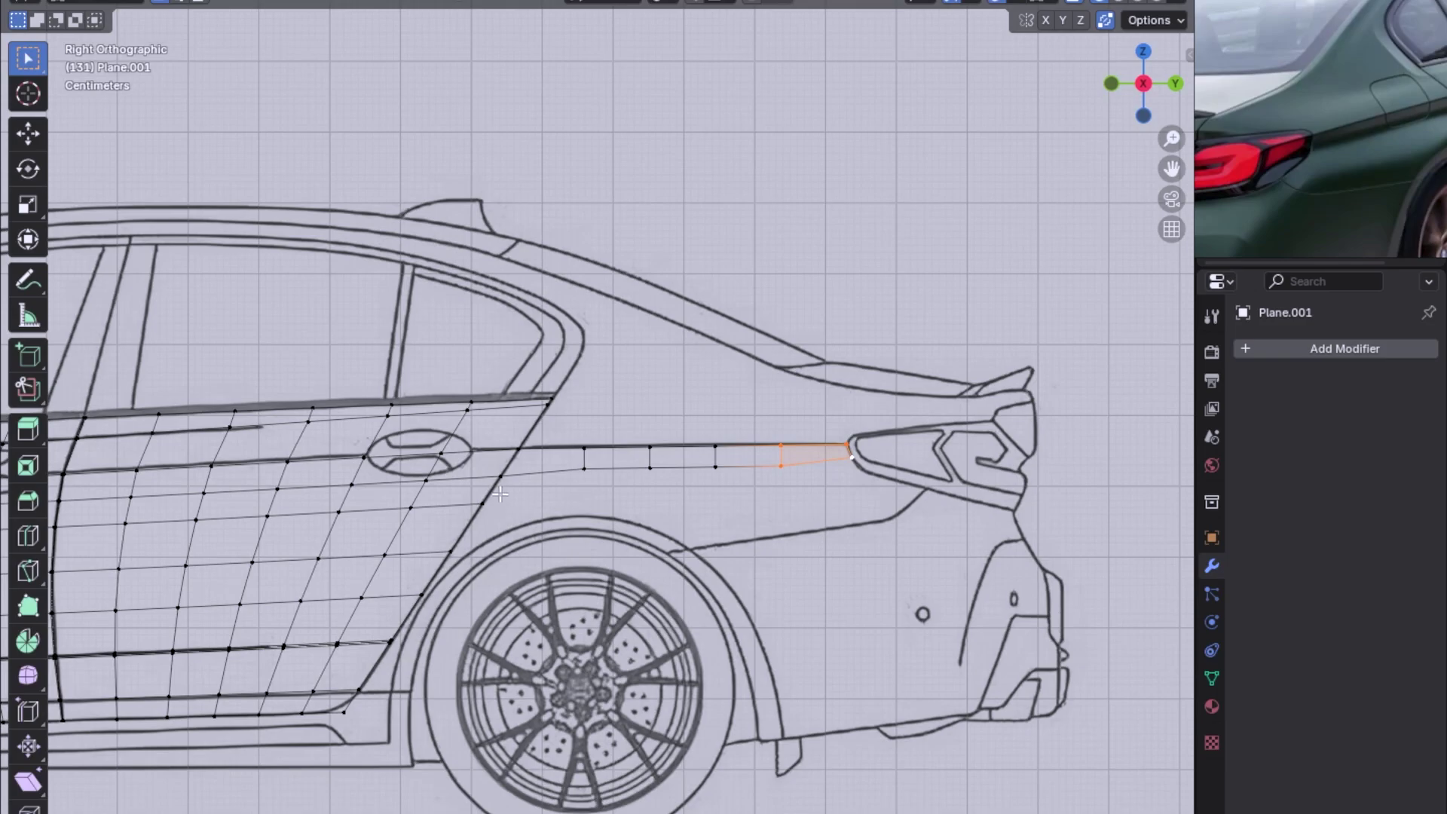
Select the strip's lower edge path from the front vertex and flatten it.
{"action": "left_click", "coordinate": [499, 488]}
{"action": "left_click", "coordinate": [856, 465], "text": "ctrl"}
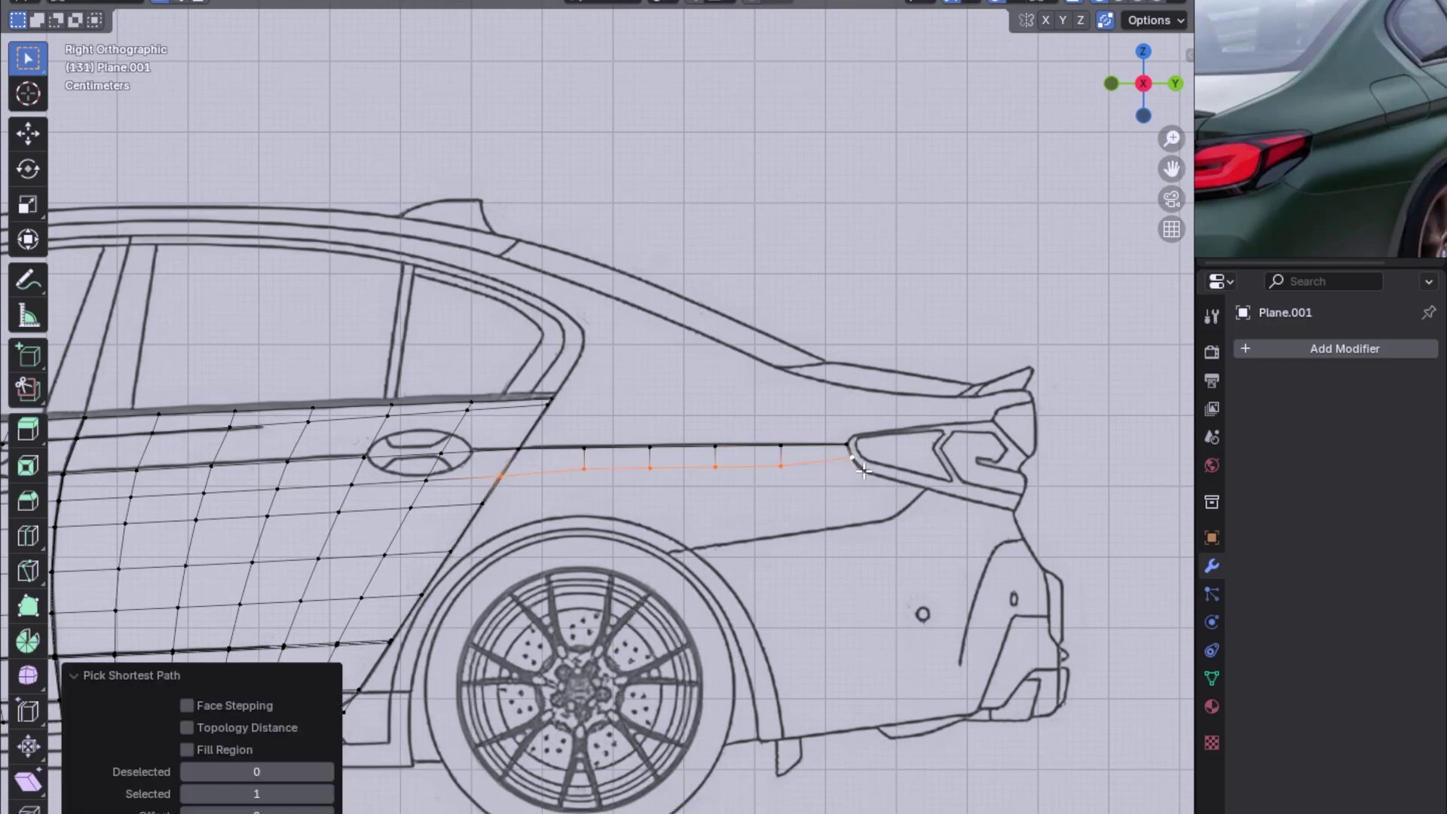
{"action": "left_click", "coordinate": [498, 477], "text": "shift"}
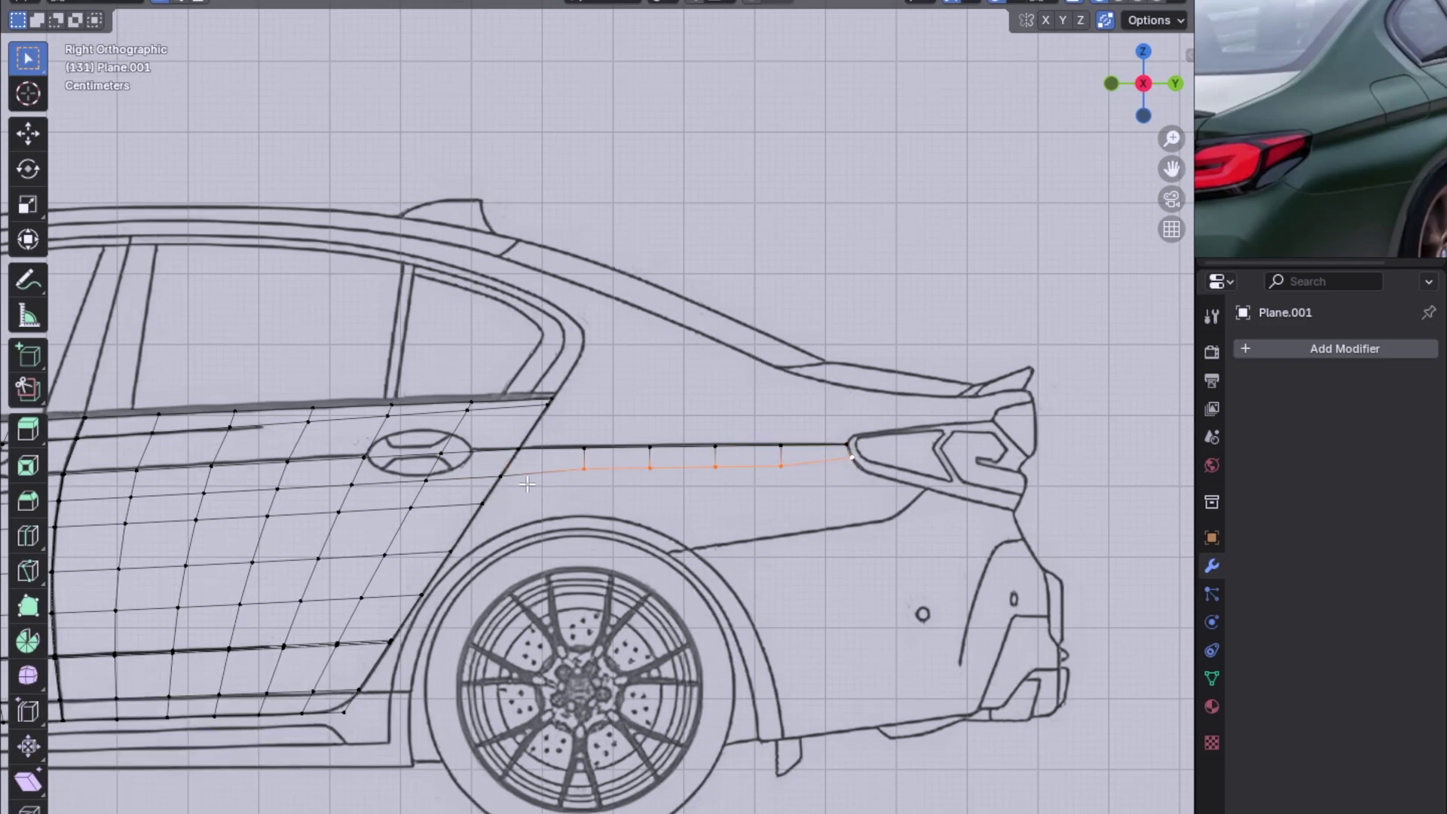
{"action": "right_click", "coordinate": [743, 435]}
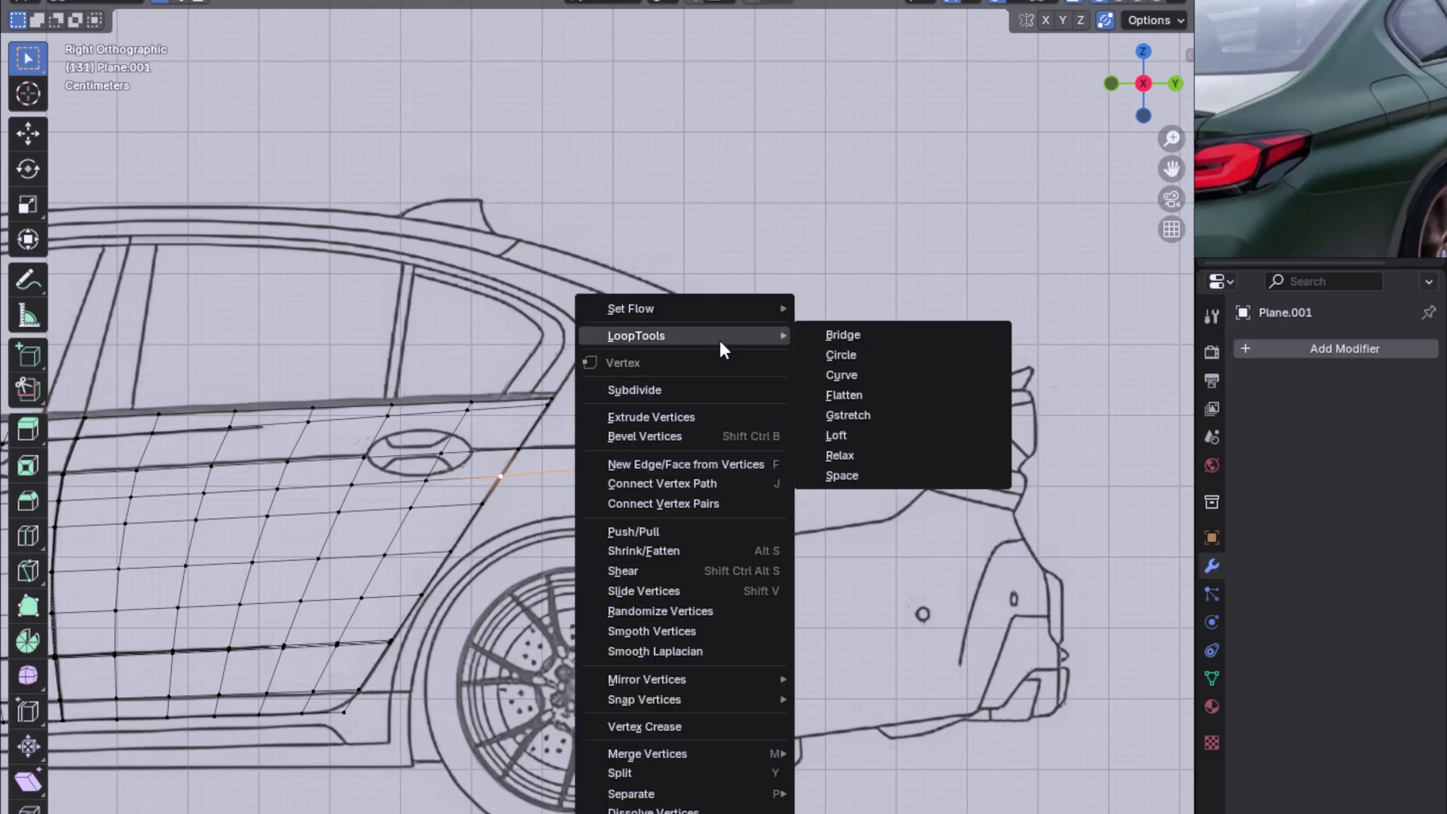
{"action": "left_click", "coordinate": [889, 393]}
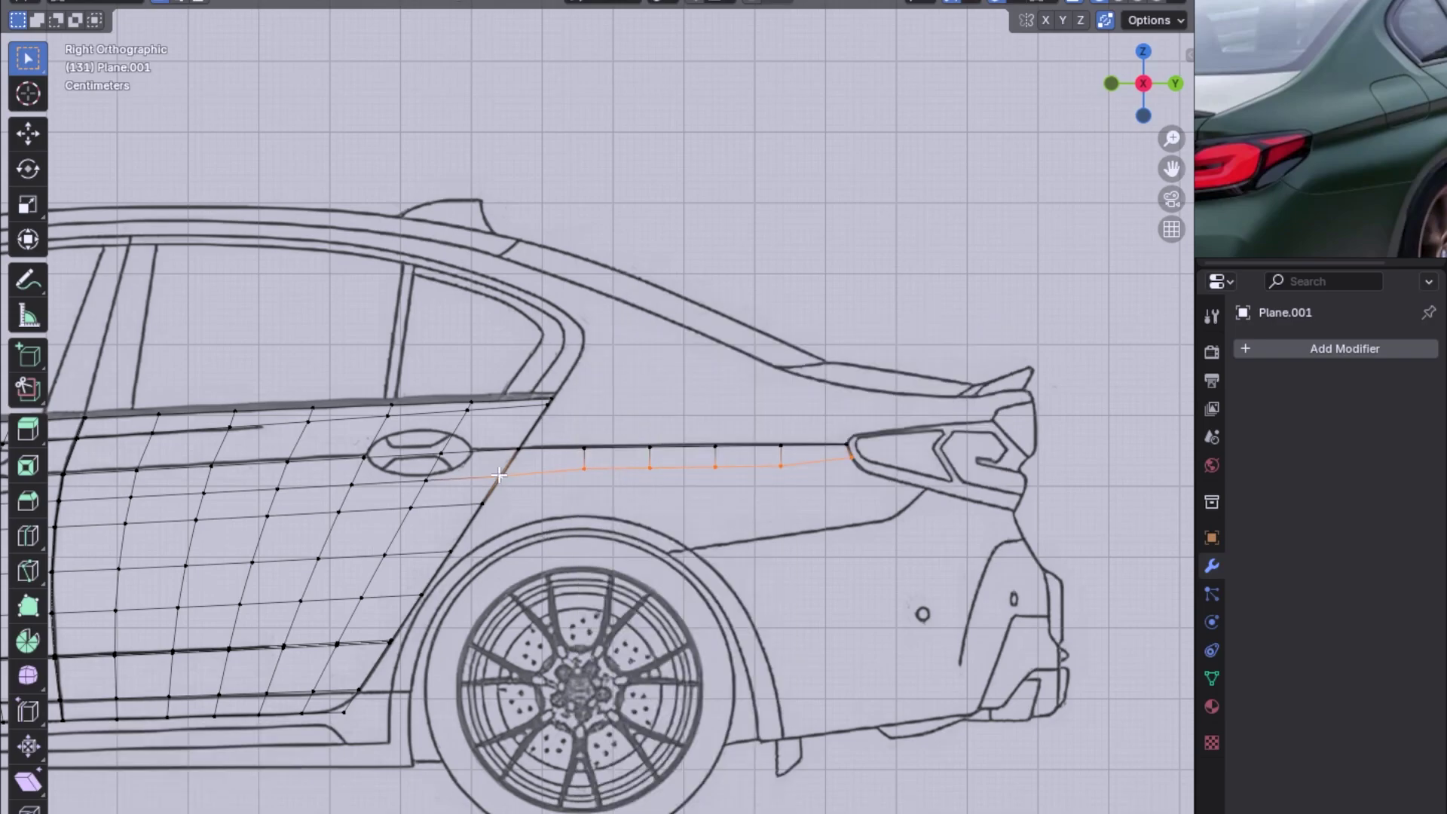
Select the lower edge to the tail-light, then apply LoopTools Relax and Flatten.
{"action": "left_click", "coordinate": [500, 473], "text": "shift"}
{"action": "left_click", "coordinate": [835, 470], "text": "shift"}
{"action": "right_click", "coordinate": [780, 347]}
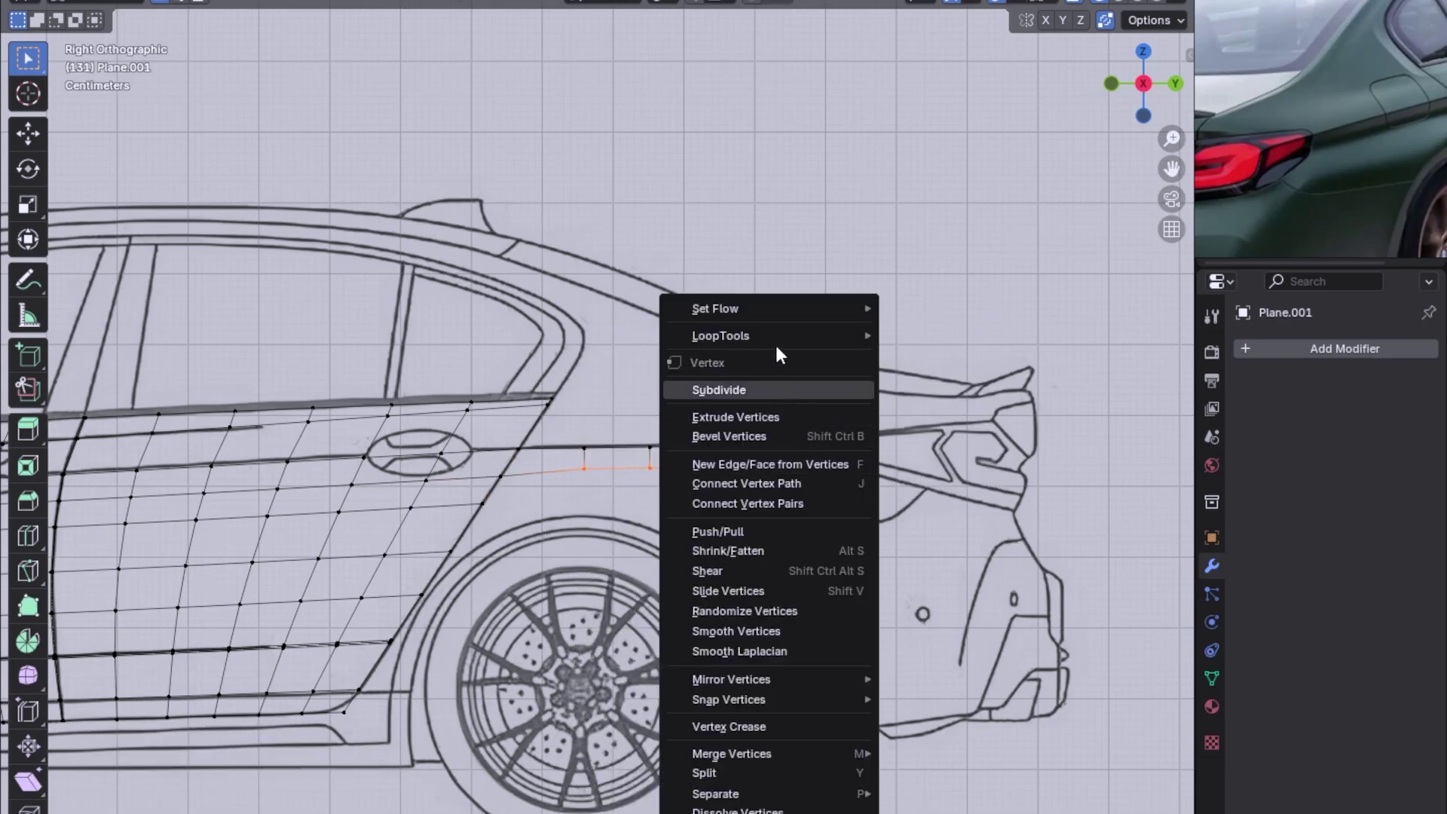
{"action": "left_click", "coordinate": [947, 456]}
{"action": "right_click", "coordinate": [768, 343]}
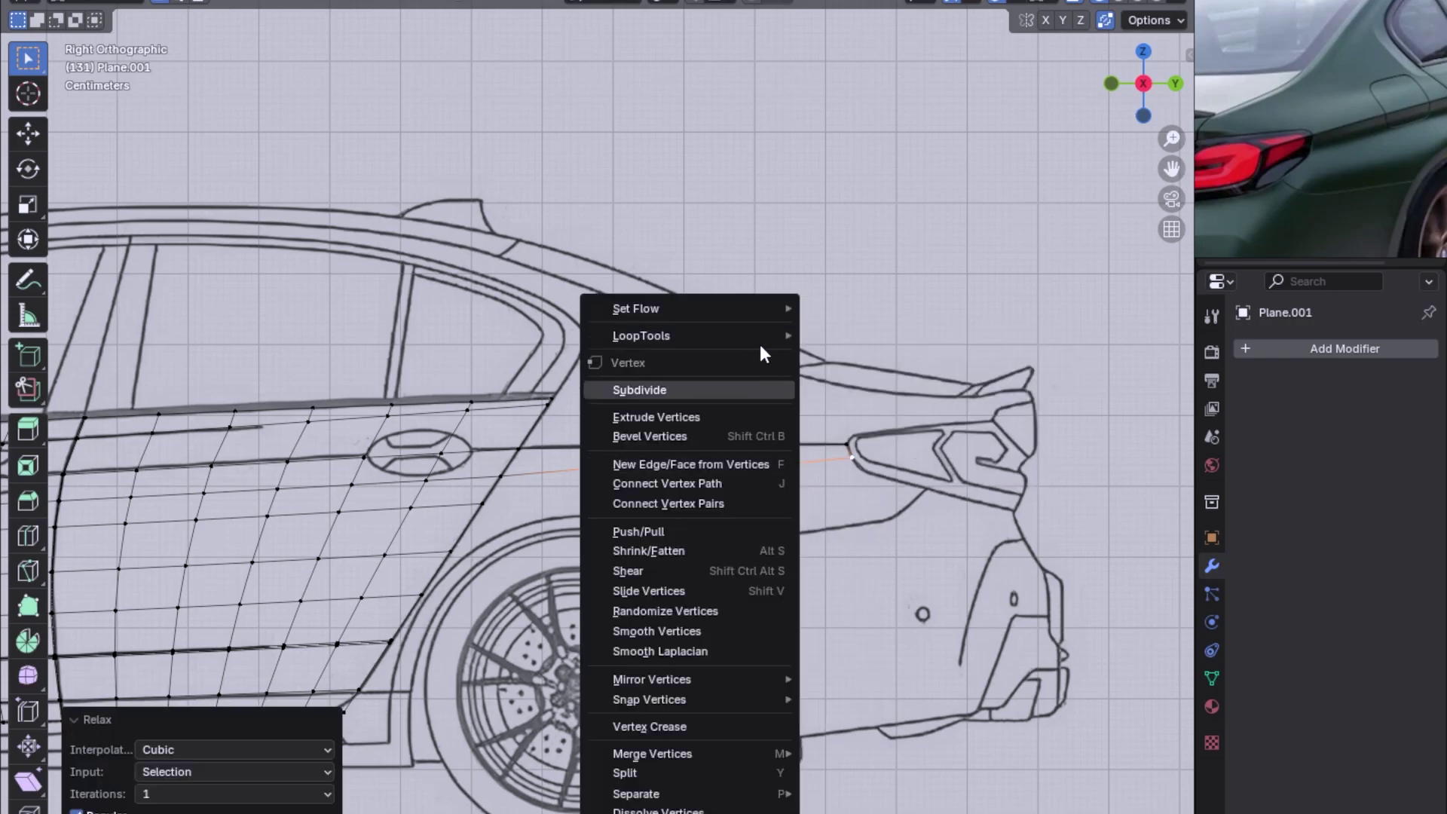
{"action": "left_click", "coordinate": [905, 400]}
Leave Flatten's Y and Z locks off and set its plane to Normal.
{"action": "scroll", "coordinate": [788, 526], "scroll_direction": "up", "scroll_amount": 2}
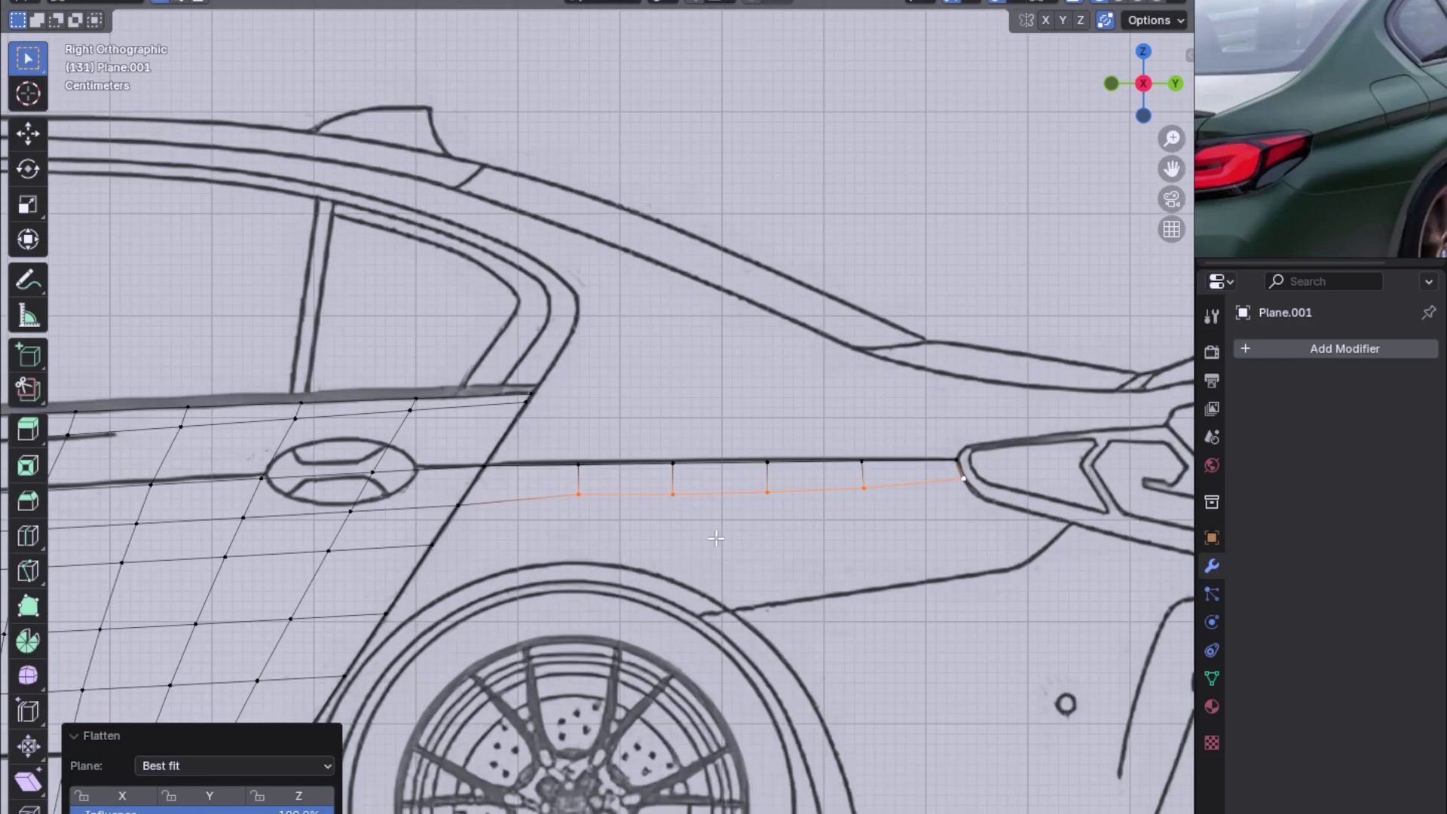
{"action": "left_click", "coordinate": [172, 797]}
{"action": "left_click", "coordinate": [298, 795]}
{"action": "left_click", "coordinate": [209, 796]}
{"action": "left_click", "coordinate": [245, 766]}
{"action": "left_click", "coordinate": [232, 789]}
Check the flattened strip in the Back and Right ortho views.
{"action": "middle_click_drag", "start_coordinate": [812, 530], "coordinate": [746, 594]}
{"action": "key", "text": "ctrl+KP_3"}
{"action": "key", "text": "ctrl+KP_1"}
{"action": "key", "text": "ctrl+KP_1"}
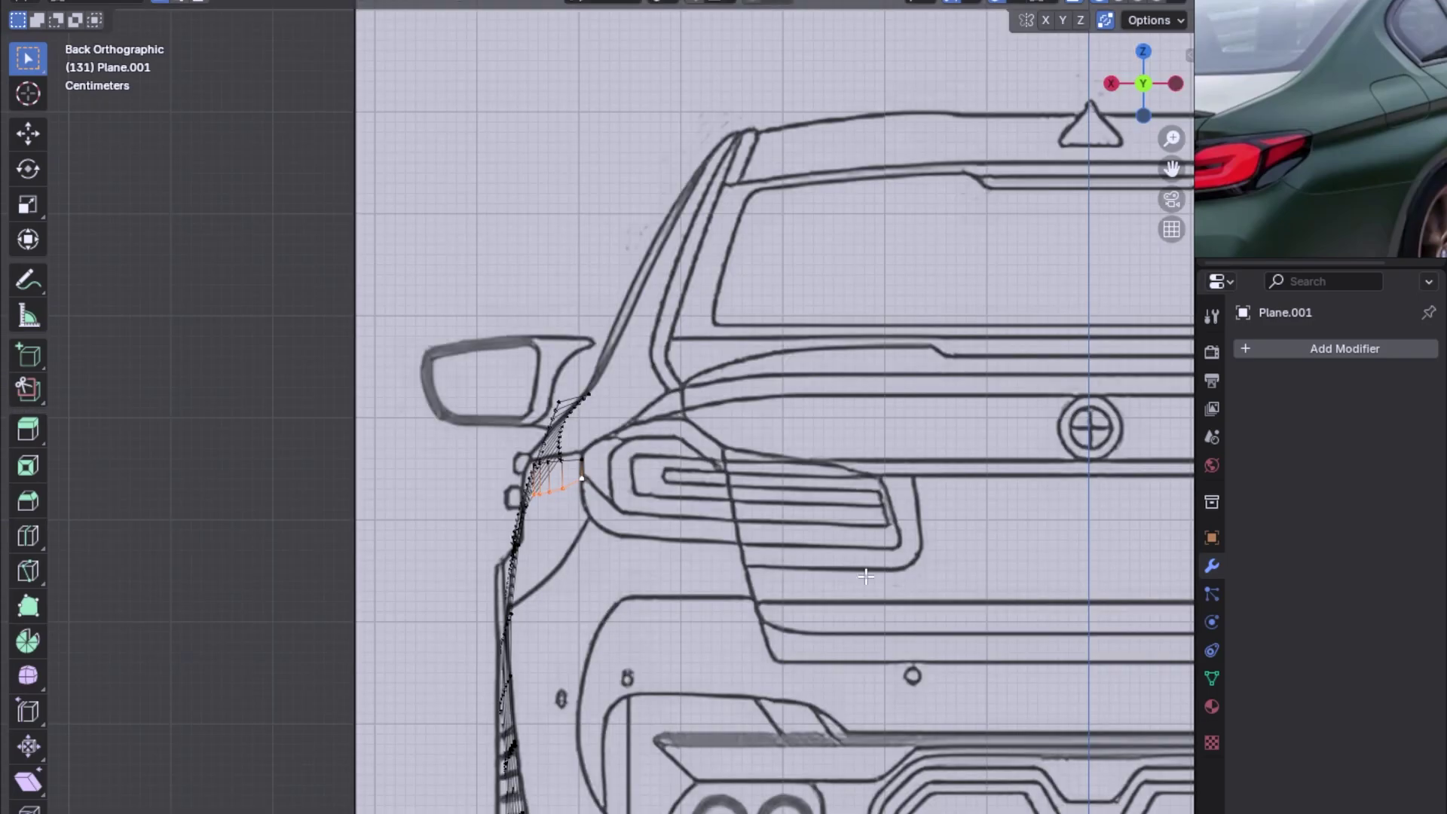
{"action": "key", "text": "KP_3"}
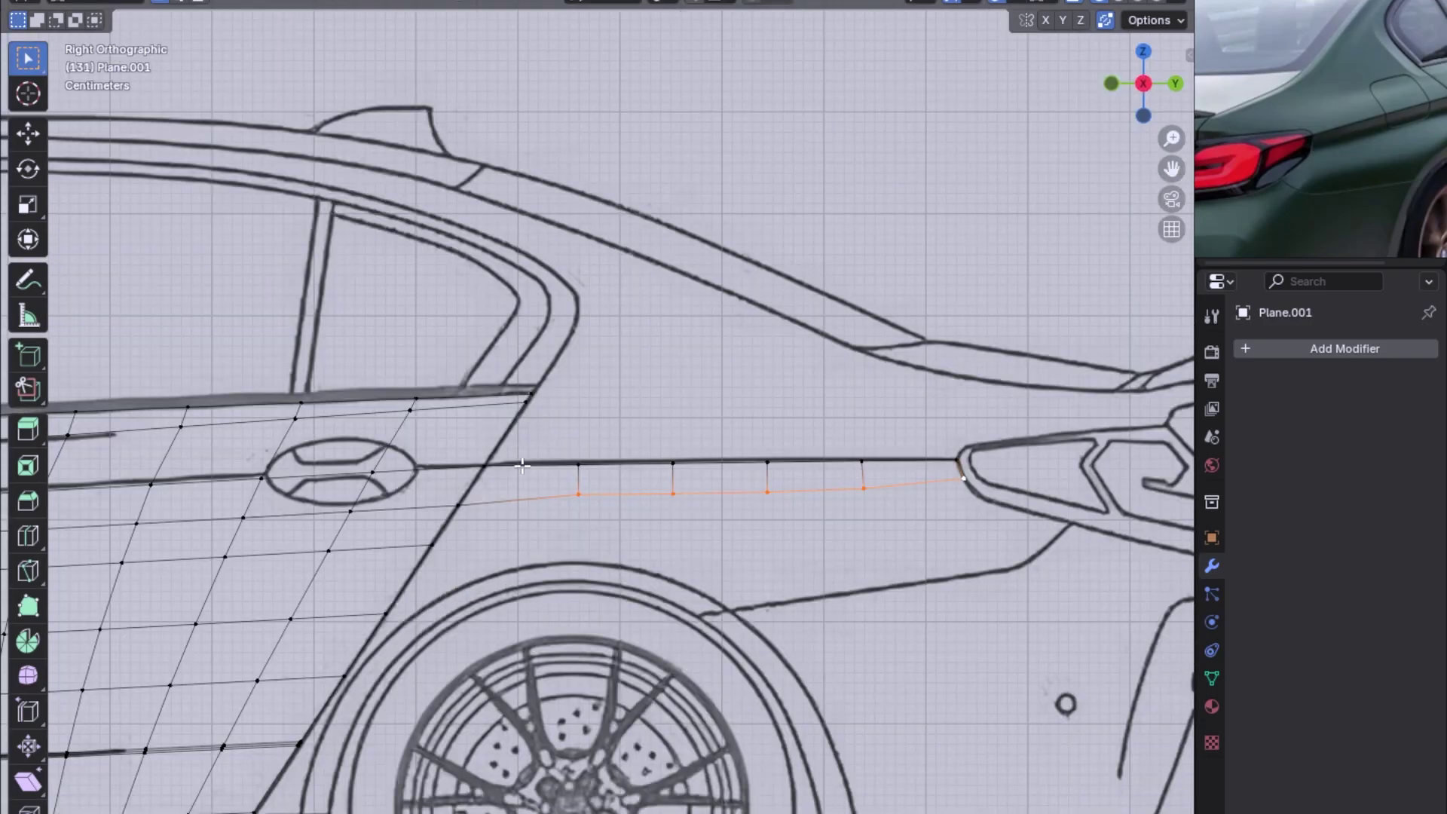
Select the body-line edge loop and rotate toward a top view.
{"action": "left_click", "coordinate": [484, 466]}
{"action": "left_click", "coordinate": [422, 470], "text": "alt"}
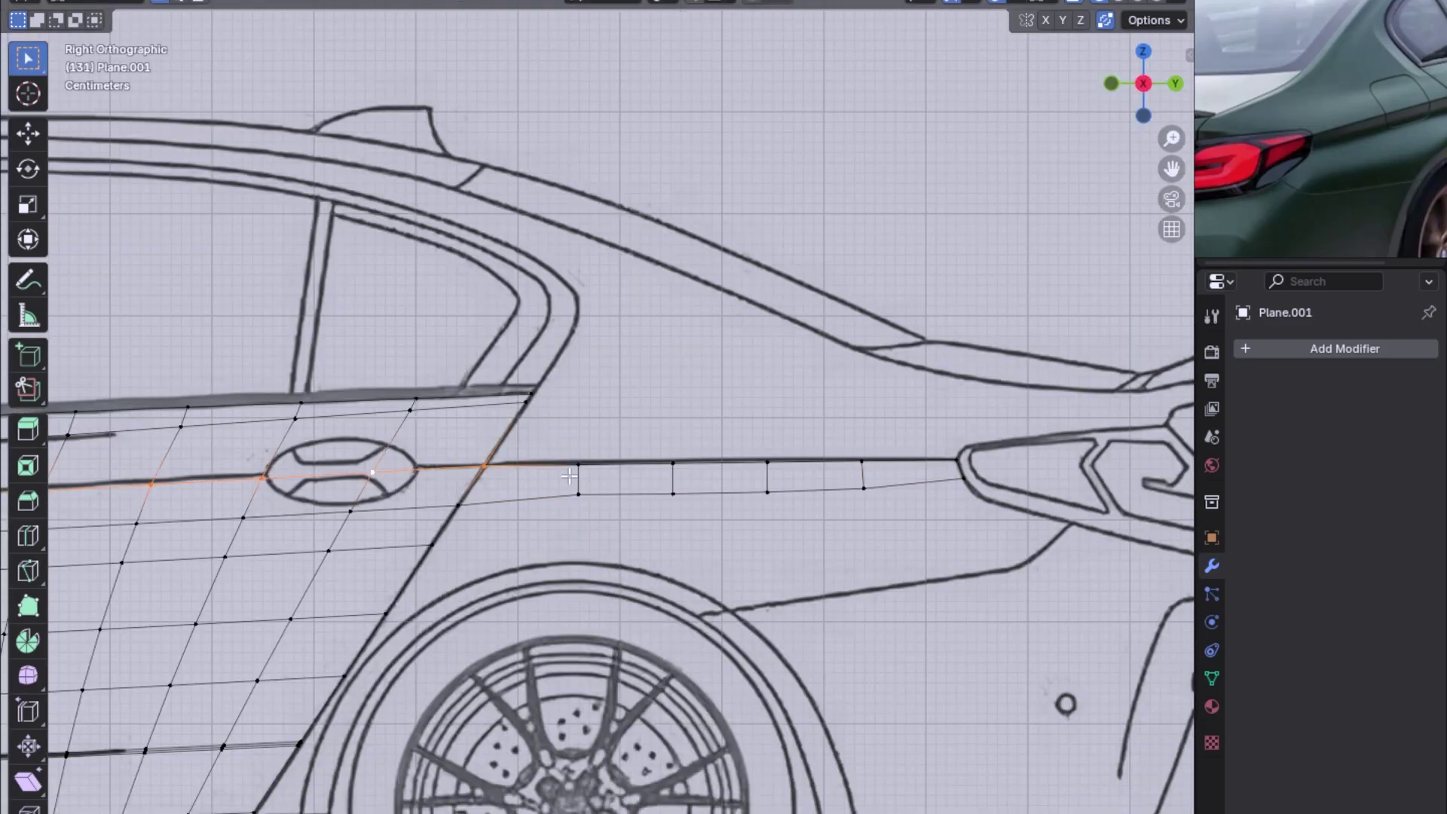
{"action": "mouse_move", "coordinate": [951, 454]}
{"action": "middle_mouse_down"}
{"action": "mouse_move", "coordinate": [694, 555]}
{"action": "mouse_move", "coordinate": [590, 495]}
{"action": "middle_mouse_up"}
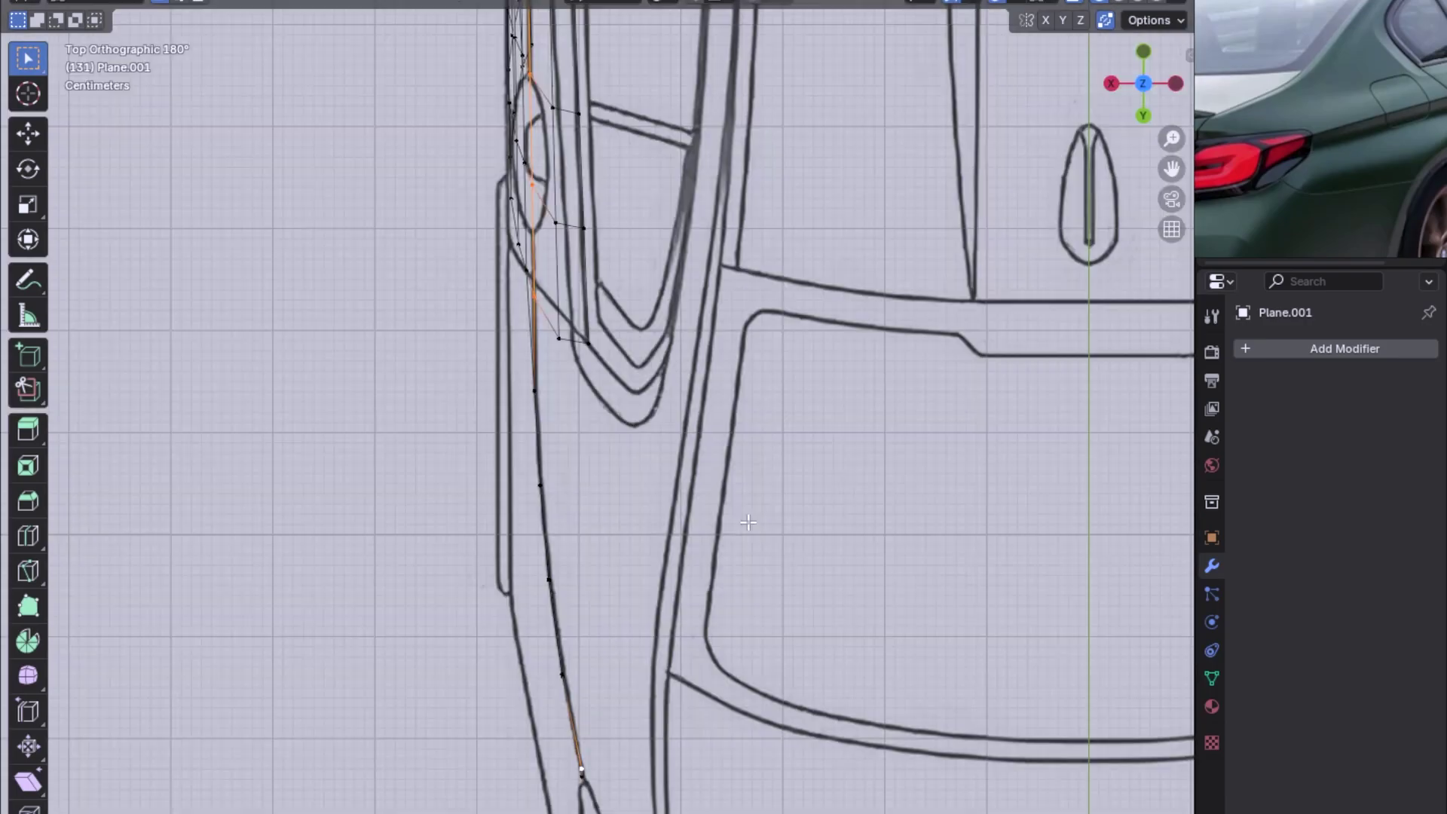
Apply LoopTools Curve to the body-line loop and orbit to check it.
{"action": "right_click", "coordinate": [536, 492]}
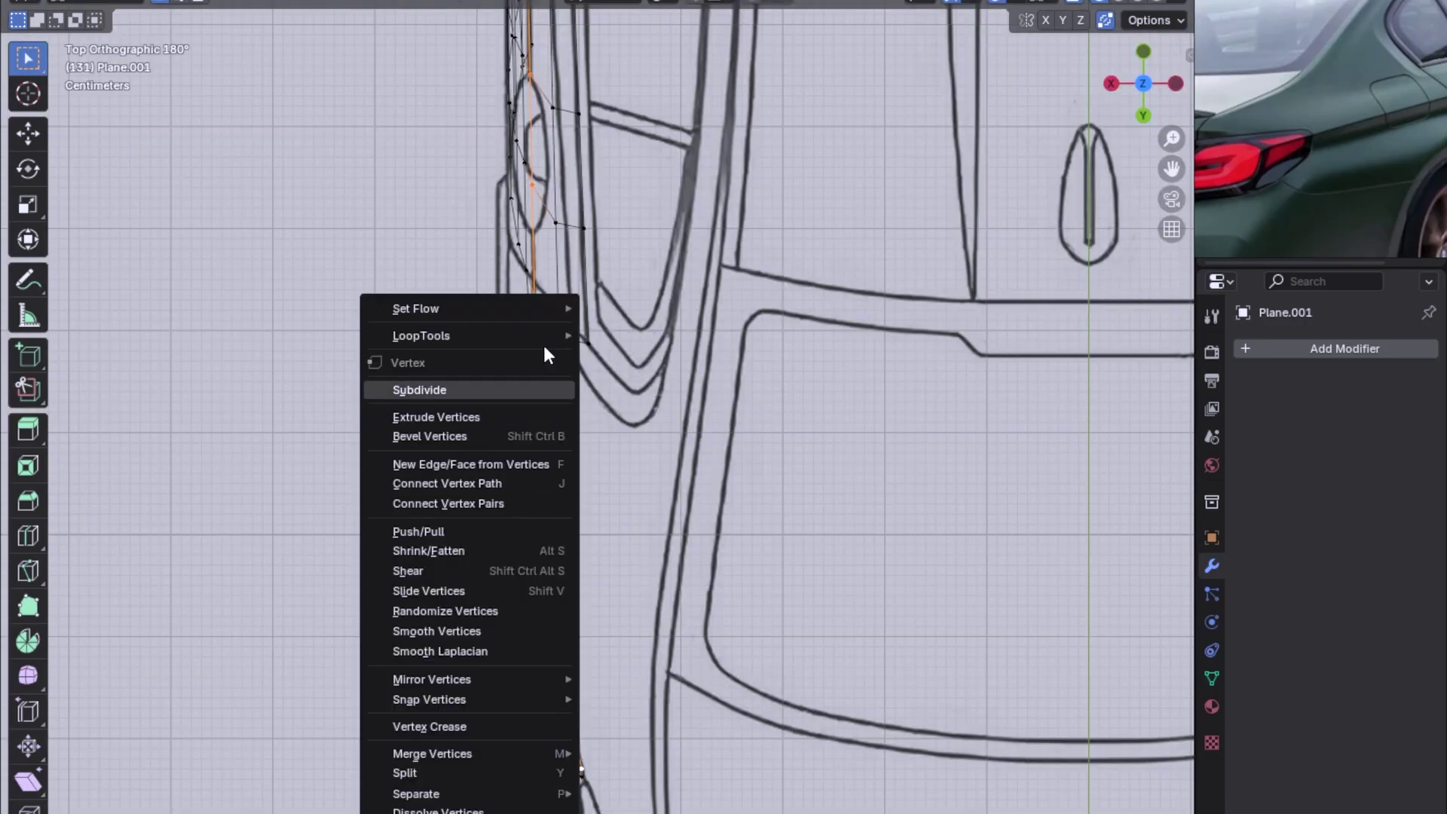
{"action": "left_click", "coordinate": [663, 376]}
{"action": "scroll", "coordinate": [592, 545], "scroll_direction": "down", "scroll_amount": 2}
{"action": "mouse_move", "coordinate": [592, 545]}
{"action": "middle_mouse_down"}
{"action": "mouse_move", "coordinate": [779, 394]}
{"action": "mouse_move", "coordinate": [1069, 281]}
{"action": "mouse_move", "coordinate": [666, 539]}
{"action": "mouse_move", "coordinate": [586, 492]}
{"action": "mouse_move", "coordinate": [663, 433]}
{"action": "mouse_move", "coordinate": [779, 384]}
{"action": "mouse_move", "coordinate": [770, 431]}
{"action": "mouse_move", "coordinate": [852, 474]}
{"action": "middle_mouse_up"}
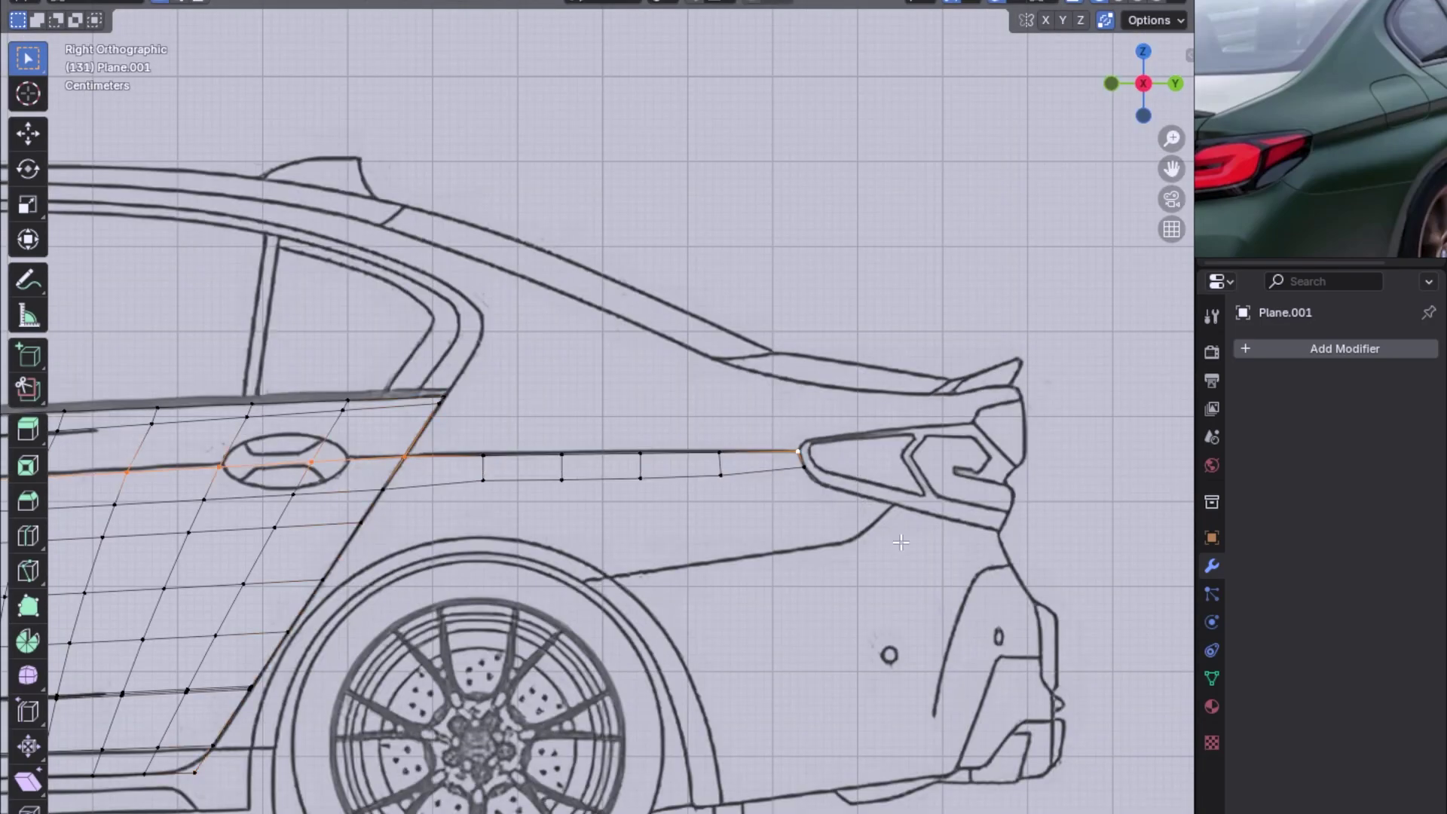
Undo the old strip and extrude the body-line edges to the tail-light straight down along Z.
{"action": "left_click", "coordinate": [761, 472], "text": "alt"}
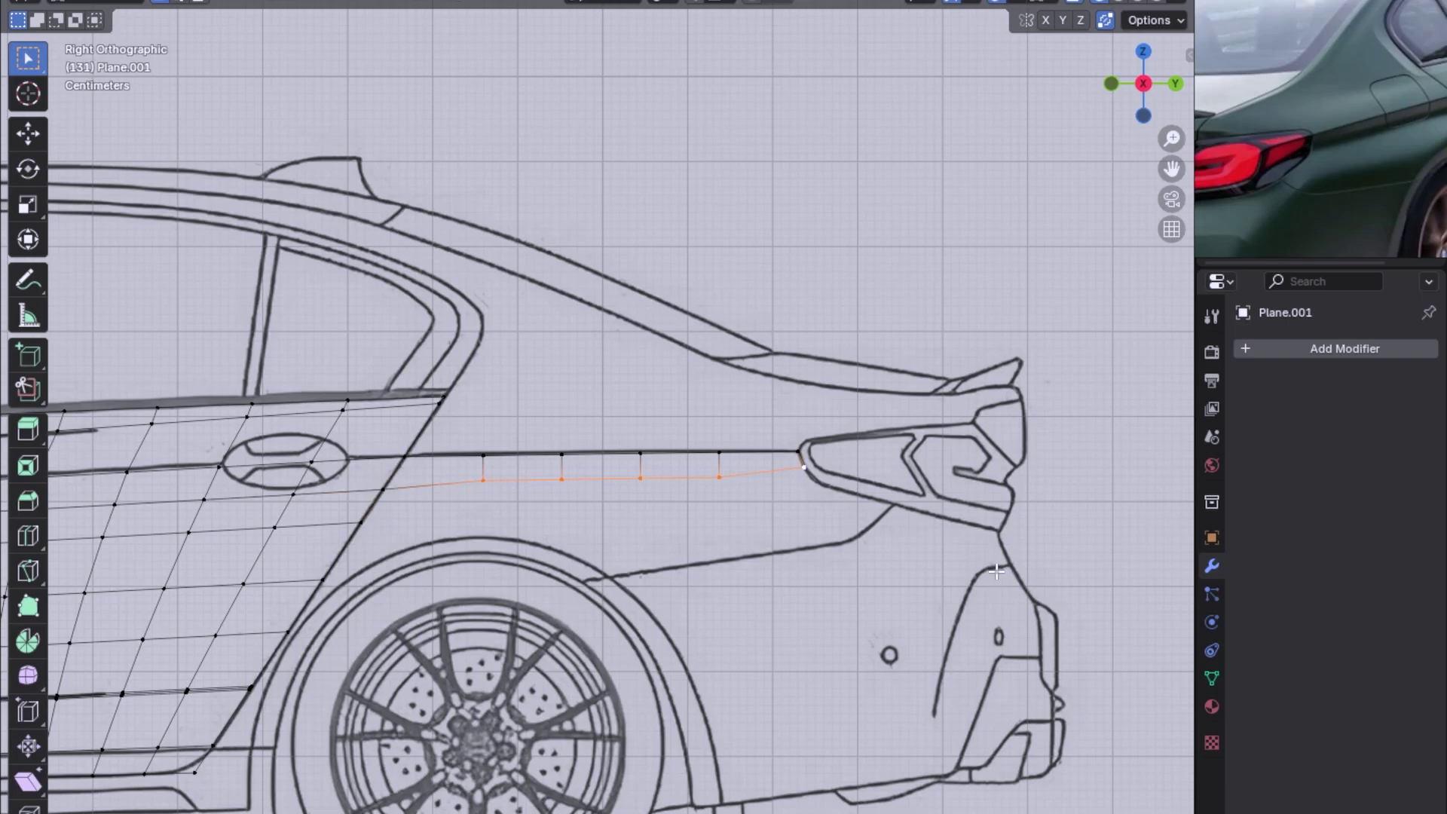
{"action": "key", "text": "ctrl+z"}
{"action": "key", "text": "ctrl+z"}
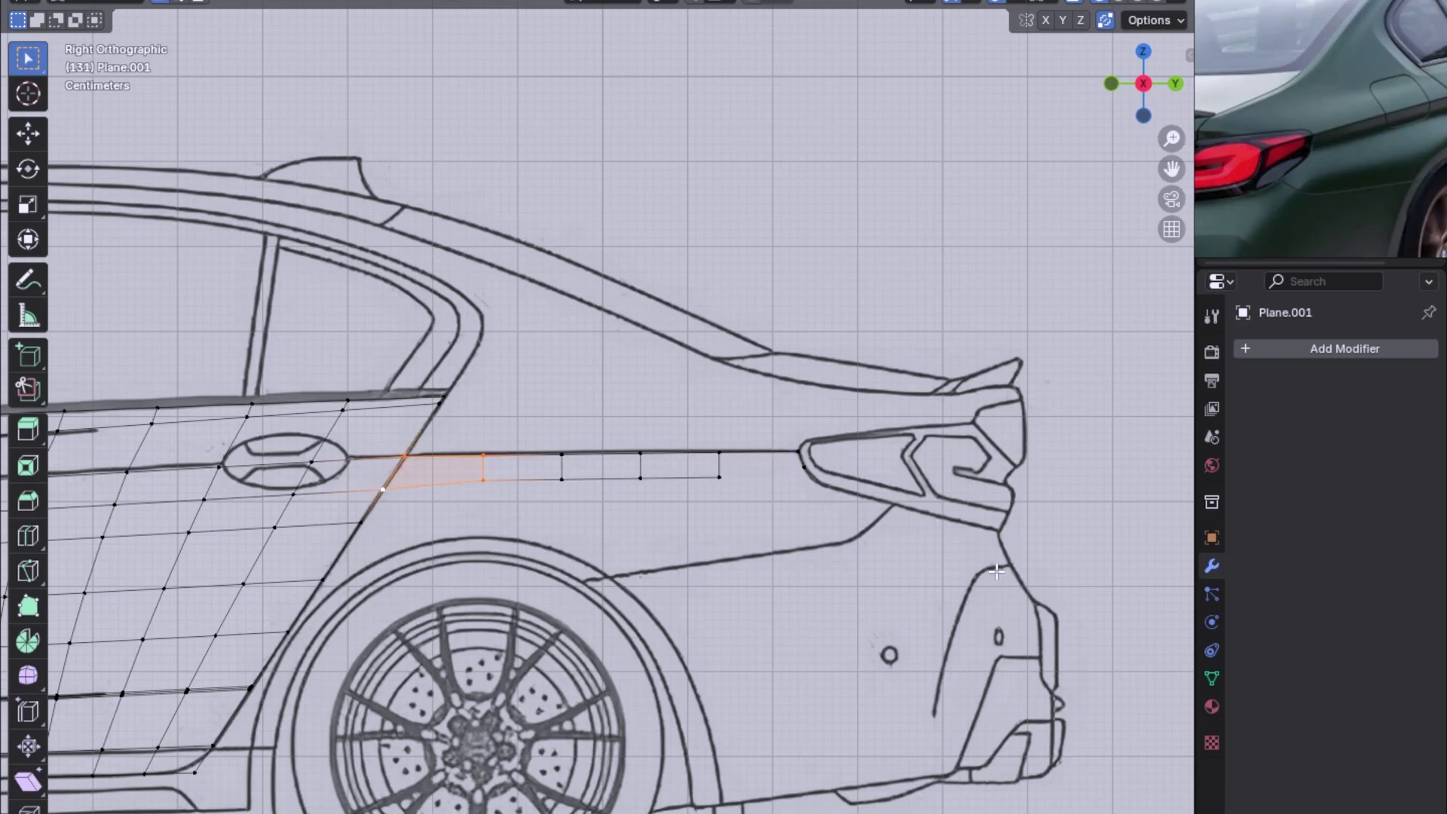
{"action": "key", "text": "ctrl+z"}
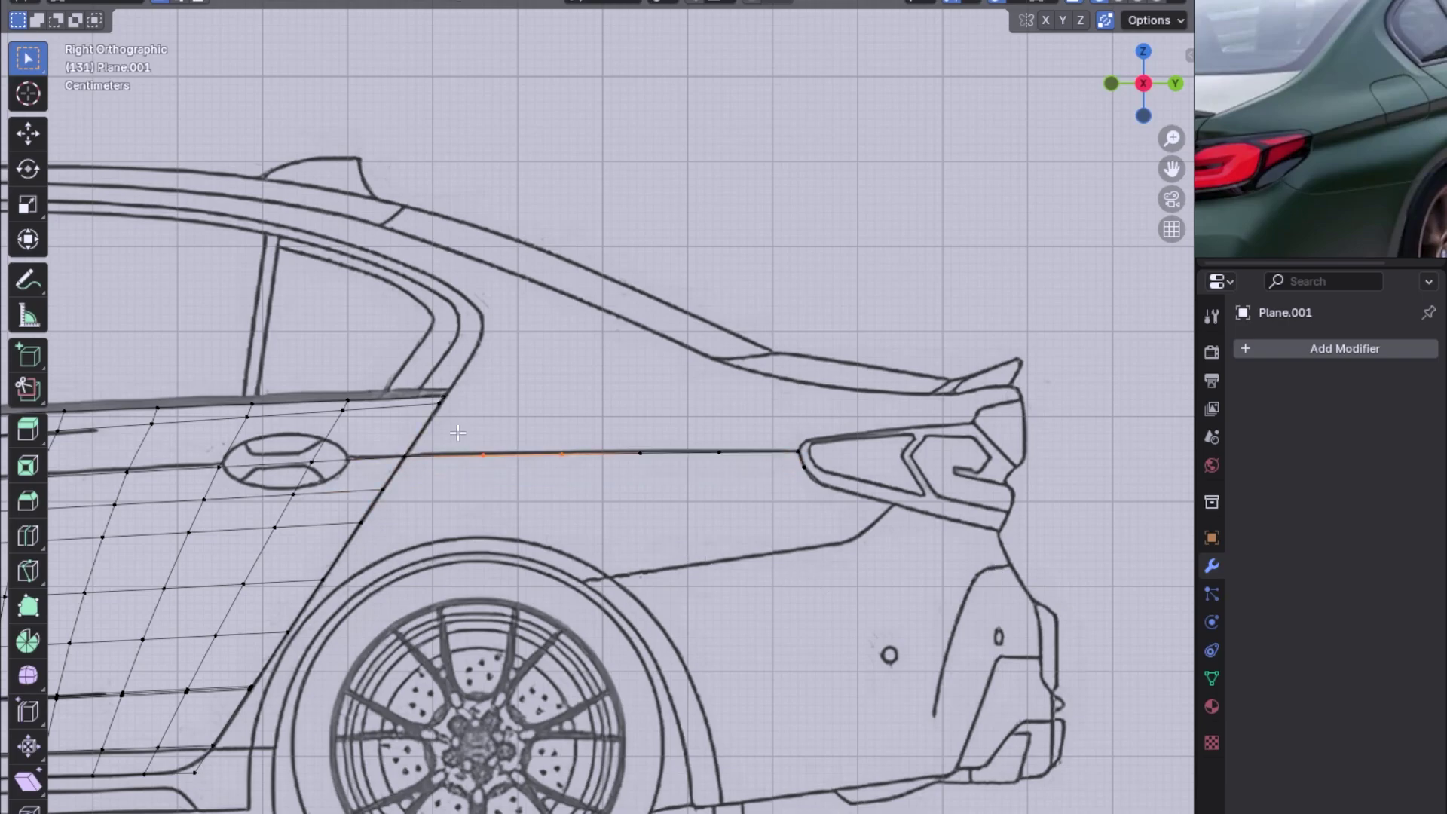
{"action": "left_click", "coordinate": [742, 482], "text": "ctrl"}
{"action": "key", "text": "ctrl+z"}
{"action": "key", "text": "e"}
{"action": "key", "text": "z"}
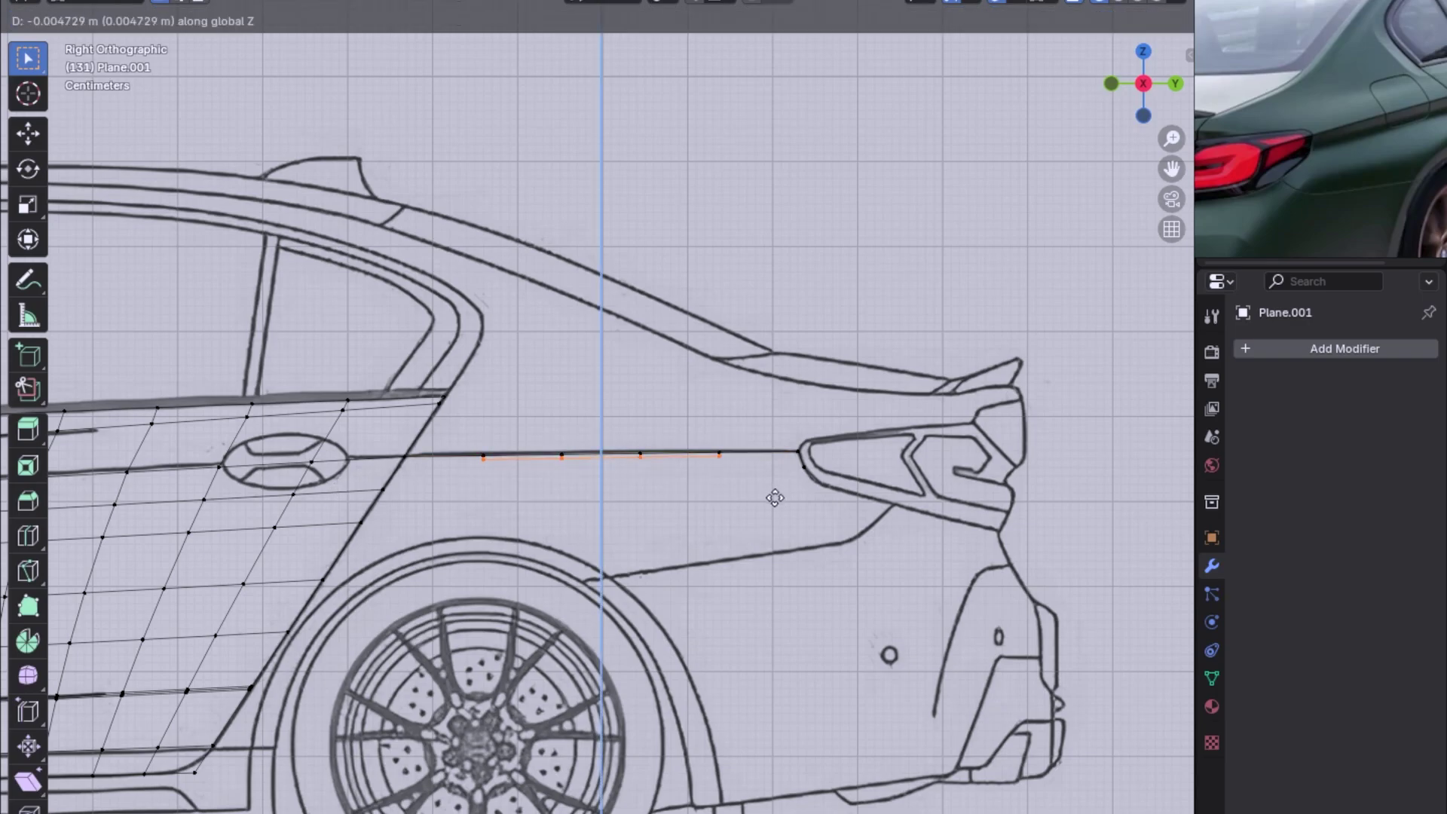
{"action": "left_click", "coordinate": [765, 523]}
Fill a face at the tail-light corner to close the gap.
{"action": "left_click", "coordinate": [383, 448]}
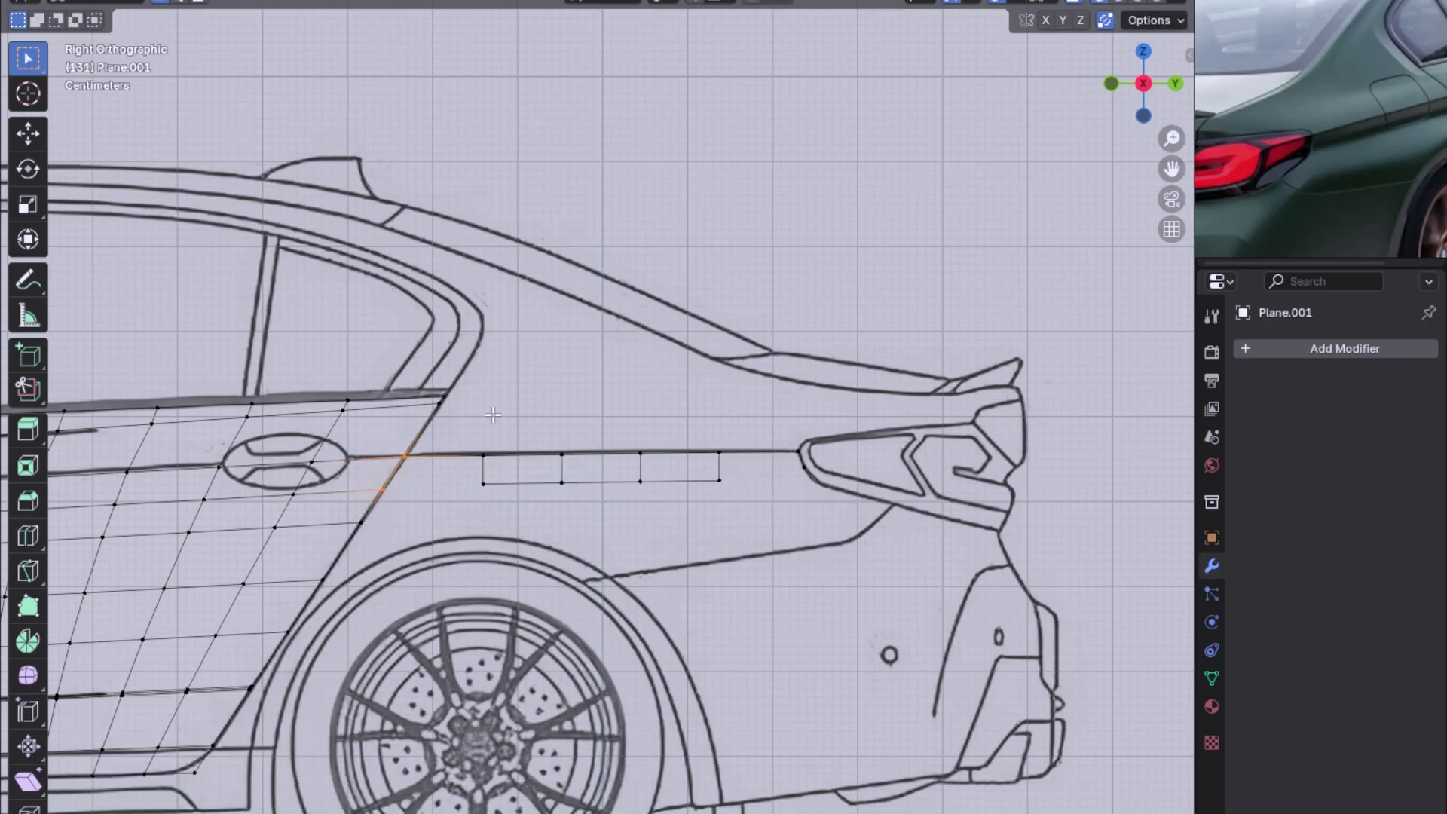
{"action": "left_click", "coordinate": [763, 442], "text": "shift"}
{"action": "left_click", "coordinate": [803, 466], "text": "shift"}
{"action": "key", "text": "f"}
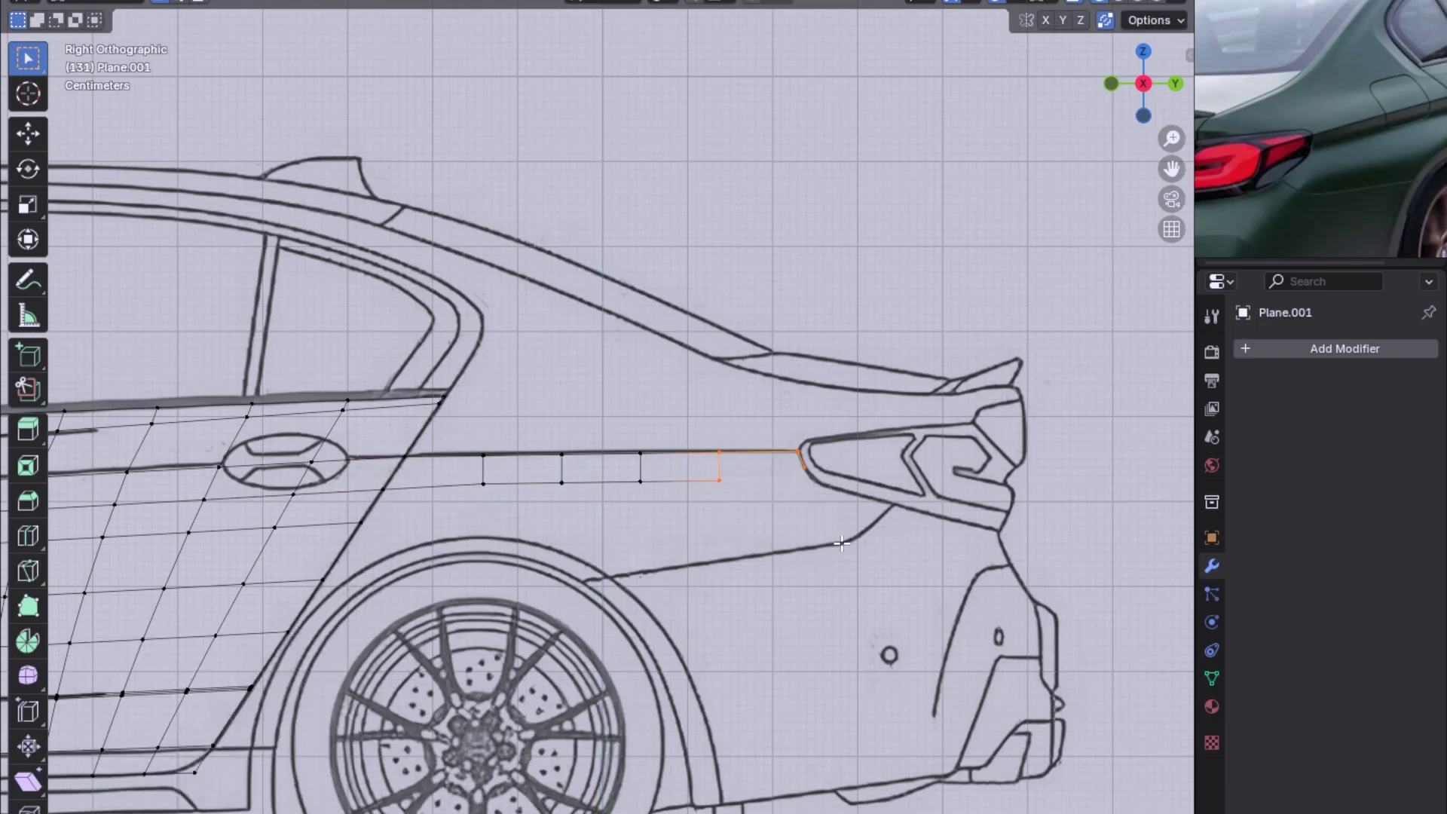
Curve the full body-line loop to the top blueprint with LoopTools Curve.
{"action": "left_click", "coordinate": [424, 464]}
{"action": "left_click", "coordinate": [354, 459], "text": "alt+shift"}
{"action": "scroll", "coordinate": [675, 457], "scroll_direction": "down", "scroll_amount": 4}
{"action": "scroll", "coordinate": [676, 457], "scroll_direction": "up", "scroll_amount": 2}
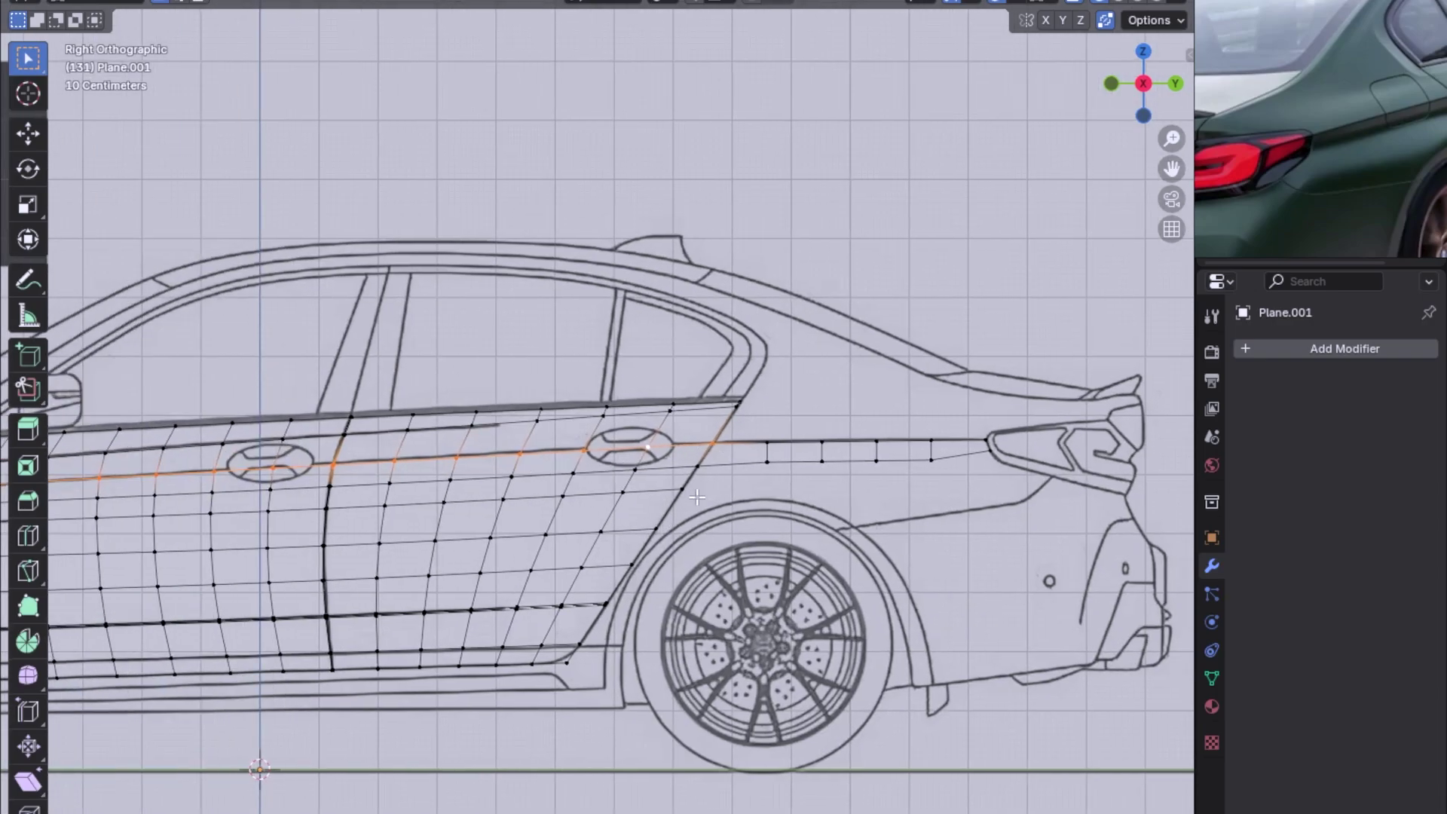
{"action": "scroll", "coordinate": [753, 512], "scroll_direction": "up", "scroll_amount": 2}
{"action": "mouse_move", "coordinate": [1002, 572]}
{"action": "middle_mouse_down", "text": "shift"}
{"action": "mouse_move", "coordinate": [874, 573]}
{"action": "mouse_move", "coordinate": [845, 678]}
{"action": "middle_mouse_up", "text": "shift"}
{"action": "right_click", "coordinate": [676, 352]}
{"action": "mouse_move", "coordinate": [624, 336]}
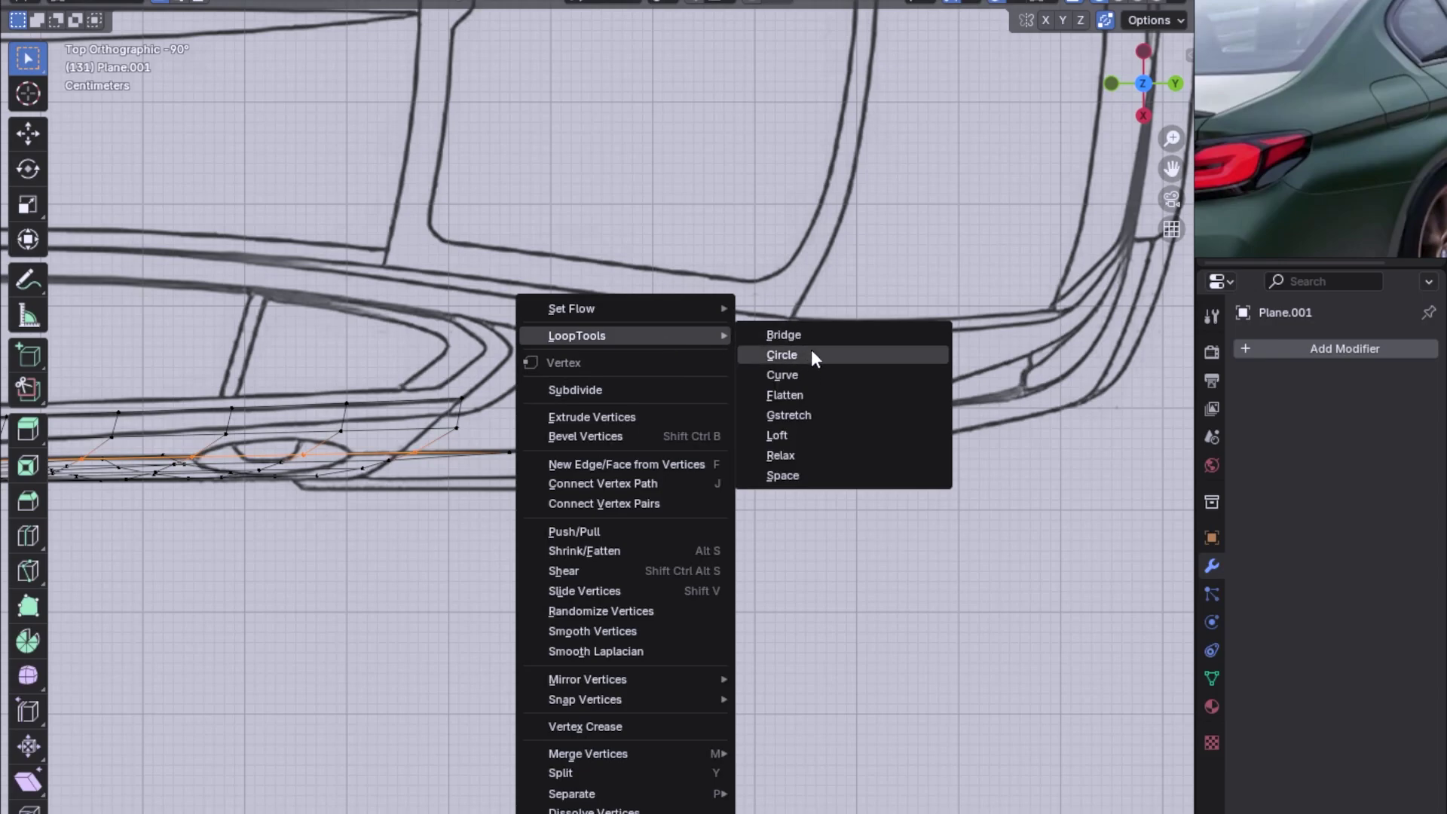
{"action": "left_click", "coordinate": [790, 374]}
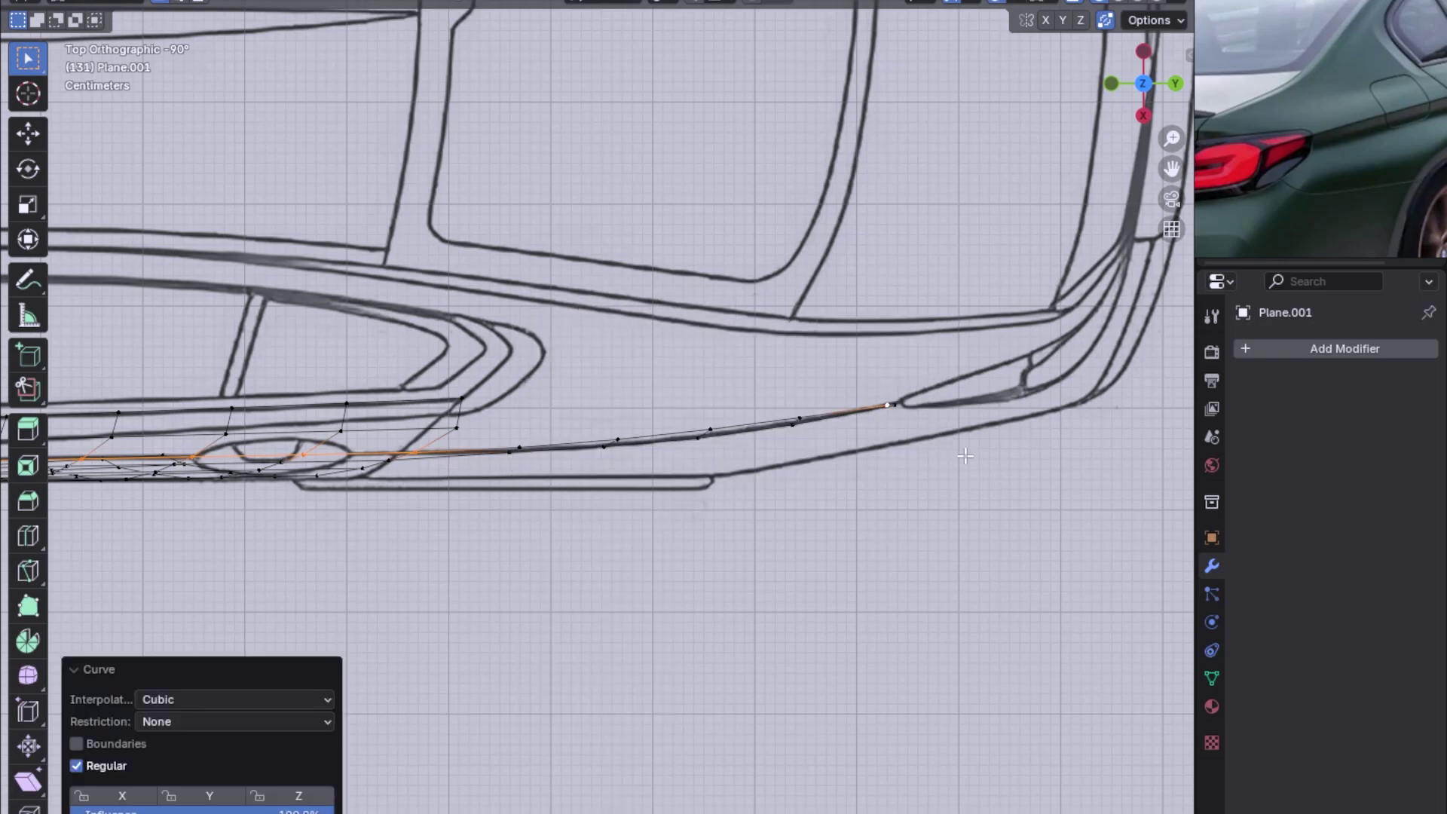
{"action": "middle_click_drag", "start_coordinate": [964, 456], "coordinate": [952, 410], "text": "alt"}
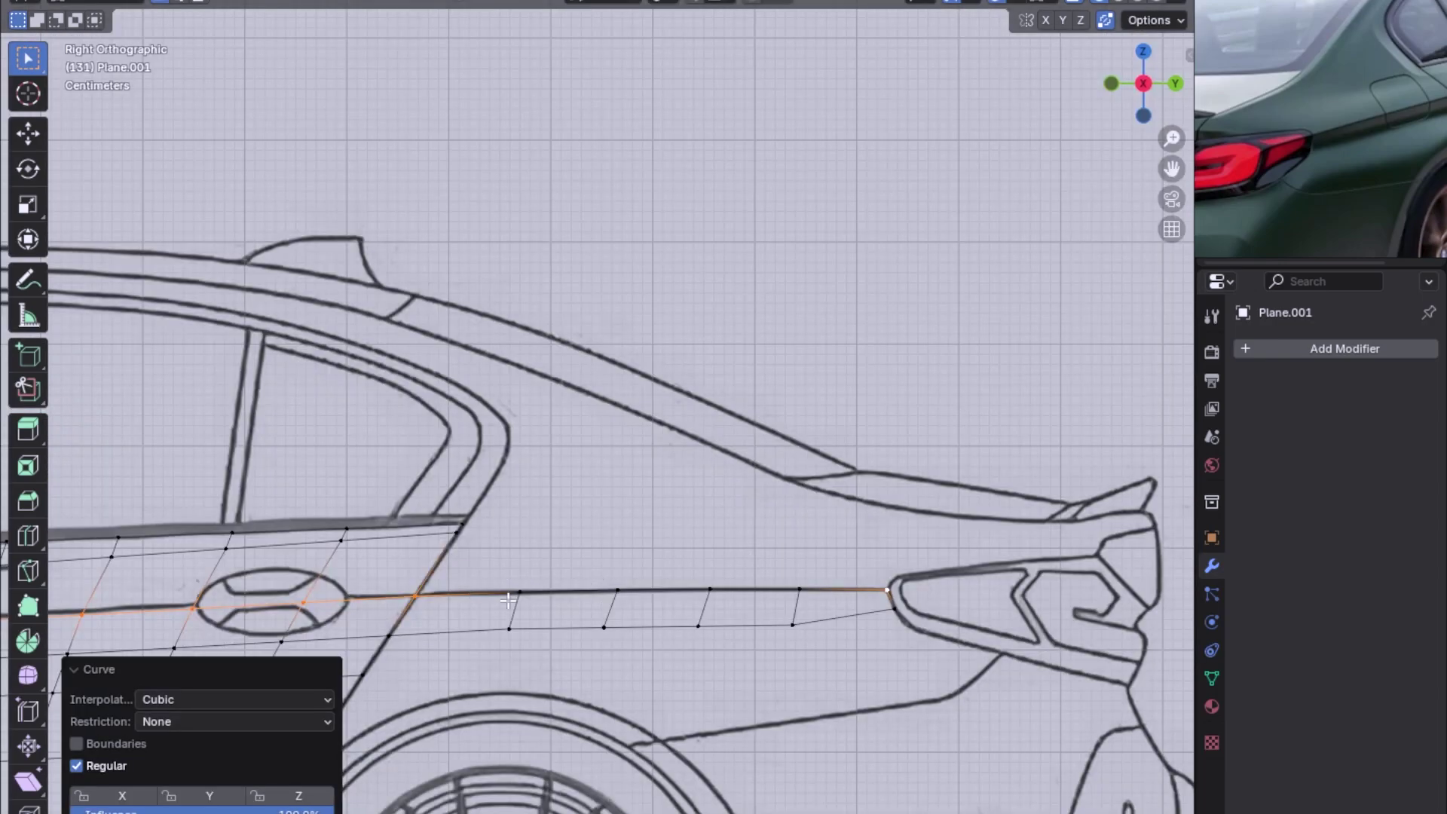
{"action": "middle_click_drag", "start_coordinate": [477, 592], "coordinate": [496, 462], "text": "shift"}
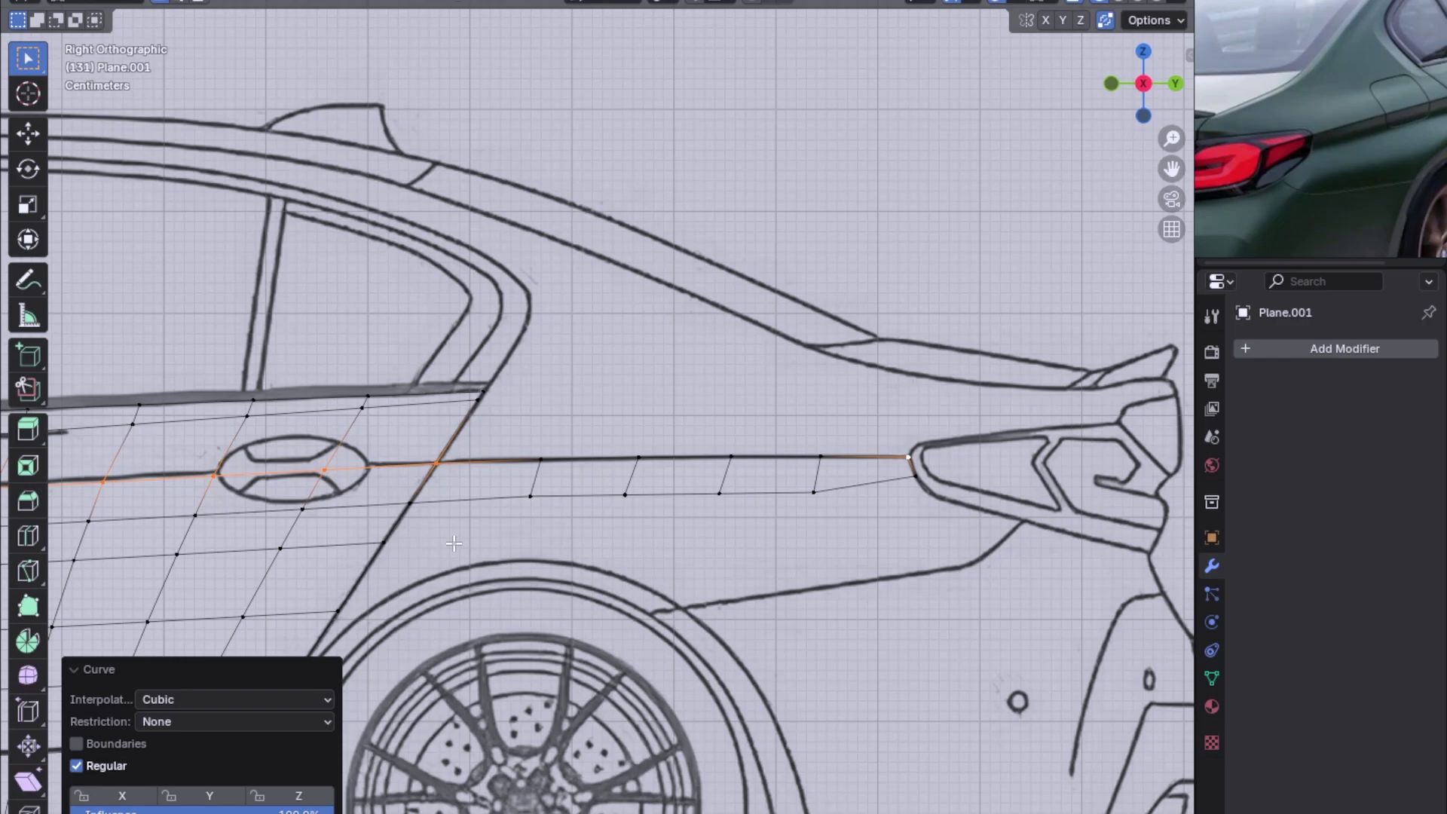
{"action": "scroll", "coordinate": [369, 530], "scroll_direction": "down", "scroll_amount": 1}
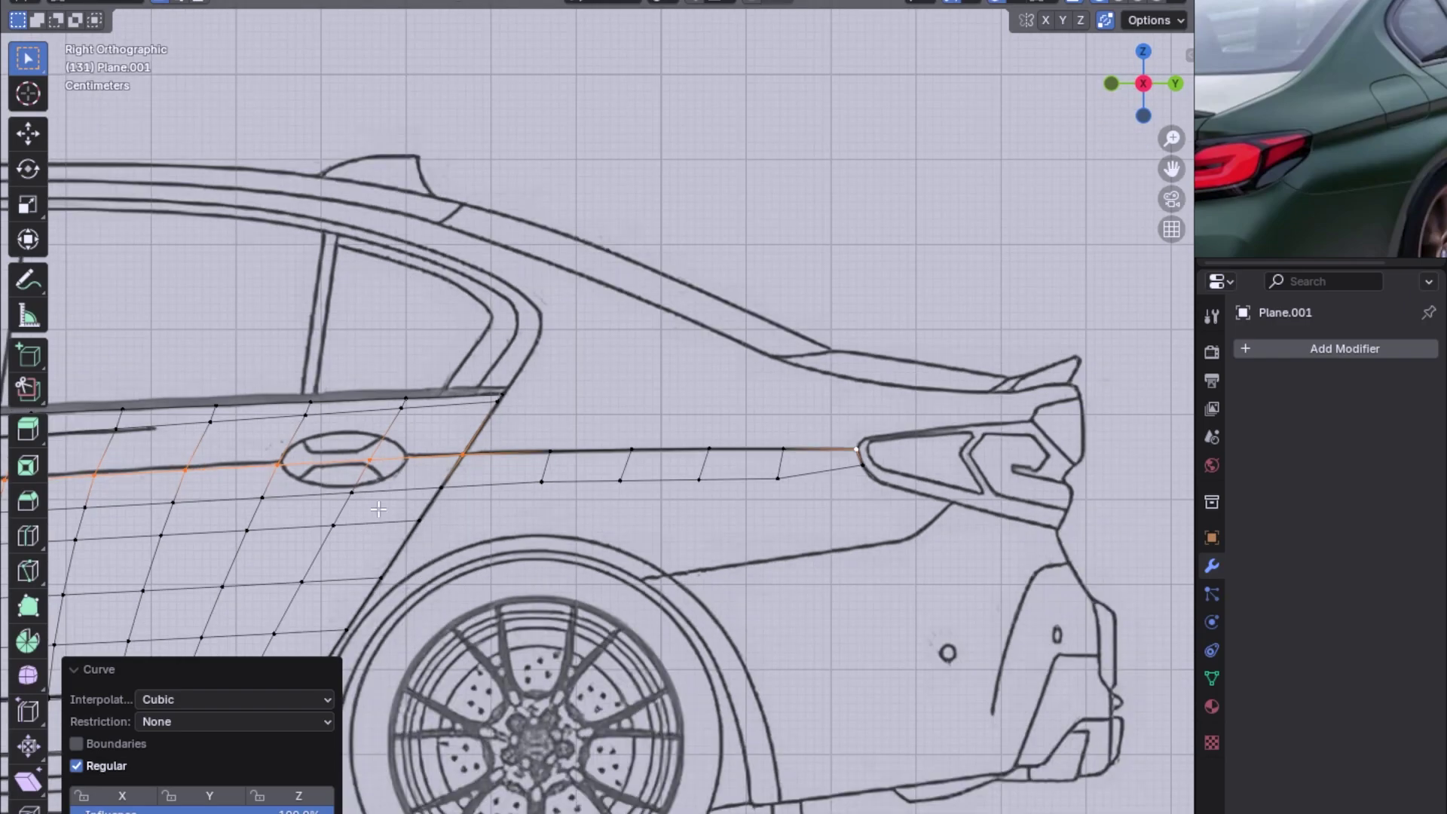
{"action": "scroll", "coordinate": [405, 490], "scroll_direction": "down", "scroll_amount": 2}
{"action": "scroll", "coordinate": [406, 491], "scroll_direction": "down", "scroll_amount": 2}
{"action": "scroll", "coordinate": [593, 559], "scroll_direction": "up", "scroll_amount": 1}
{"action": "scroll", "coordinate": [594, 559], "scroll_direction": "up", "scroll_amount": 1}
{"action": "scroll", "coordinate": [594, 559], "scroll_direction": "up", "scroll_amount": 2}
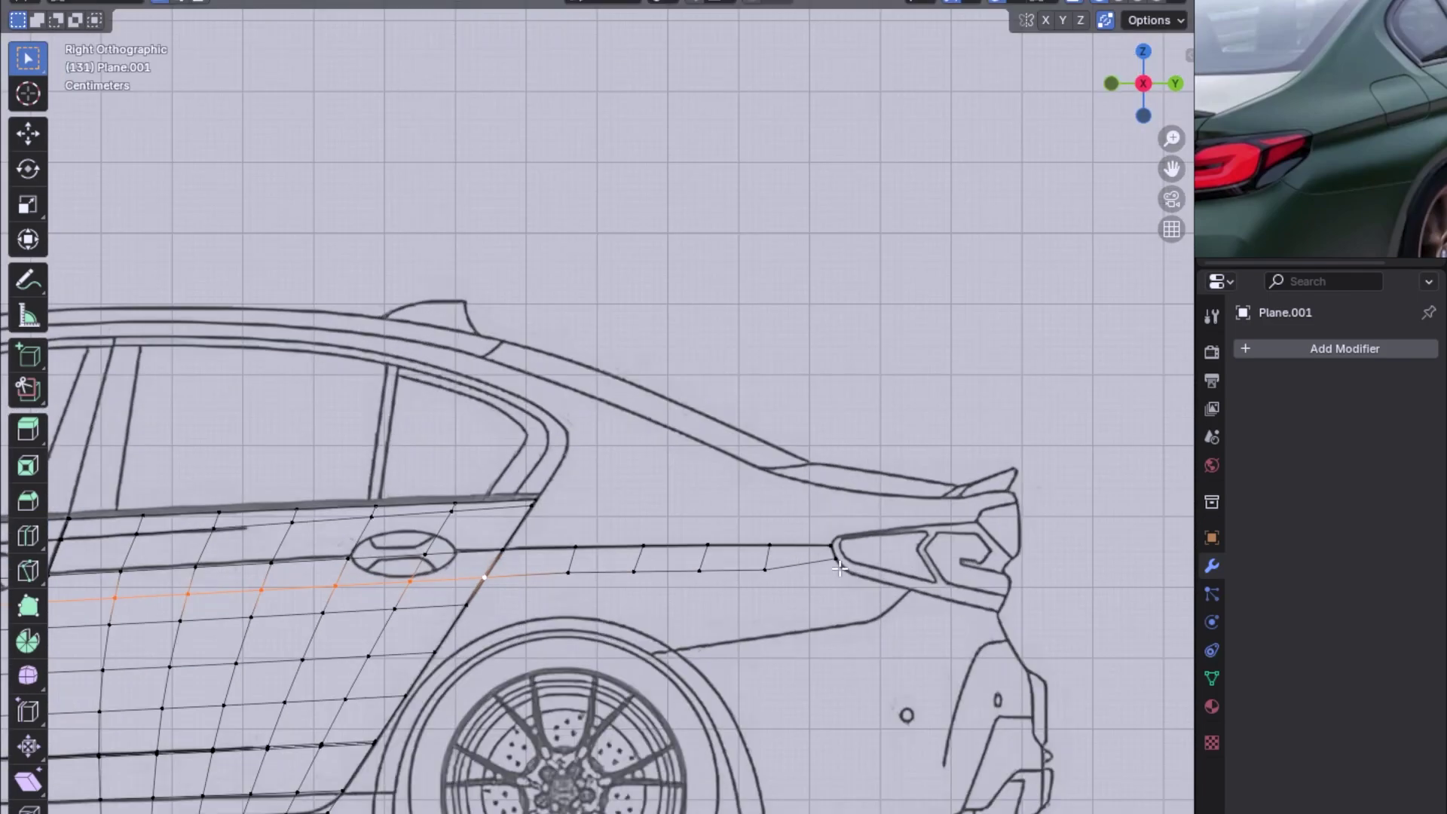
{"action": "scroll", "coordinate": [840, 568], "scroll_direction": "up", "scroll_amount": 1}
{"action": "left_click", "coordinate": [1143, 51]}
{"action": "key", "text": "KP_3"}
{"action": "right_click", "coordinate": [776, 581]}
{"action": "mouse_move", "coordinate": [653, 336]}
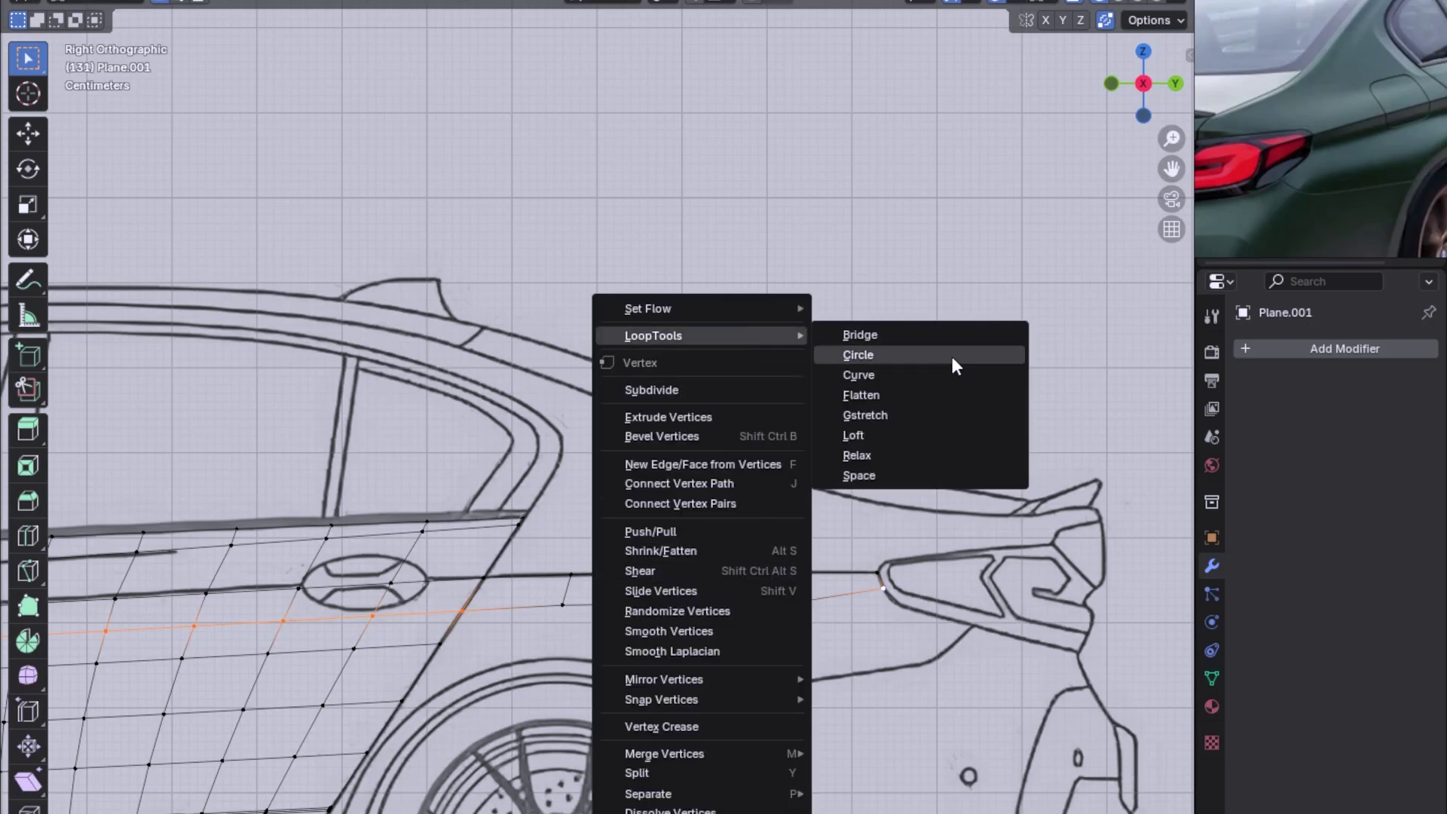
{"action": "middle_click_drag", "start_coordinate": [911, 501], "coordinate": [903, 587]}
{"action": "key", "text": "KP_7"}
{"action": "key", "text": "KP_3"}
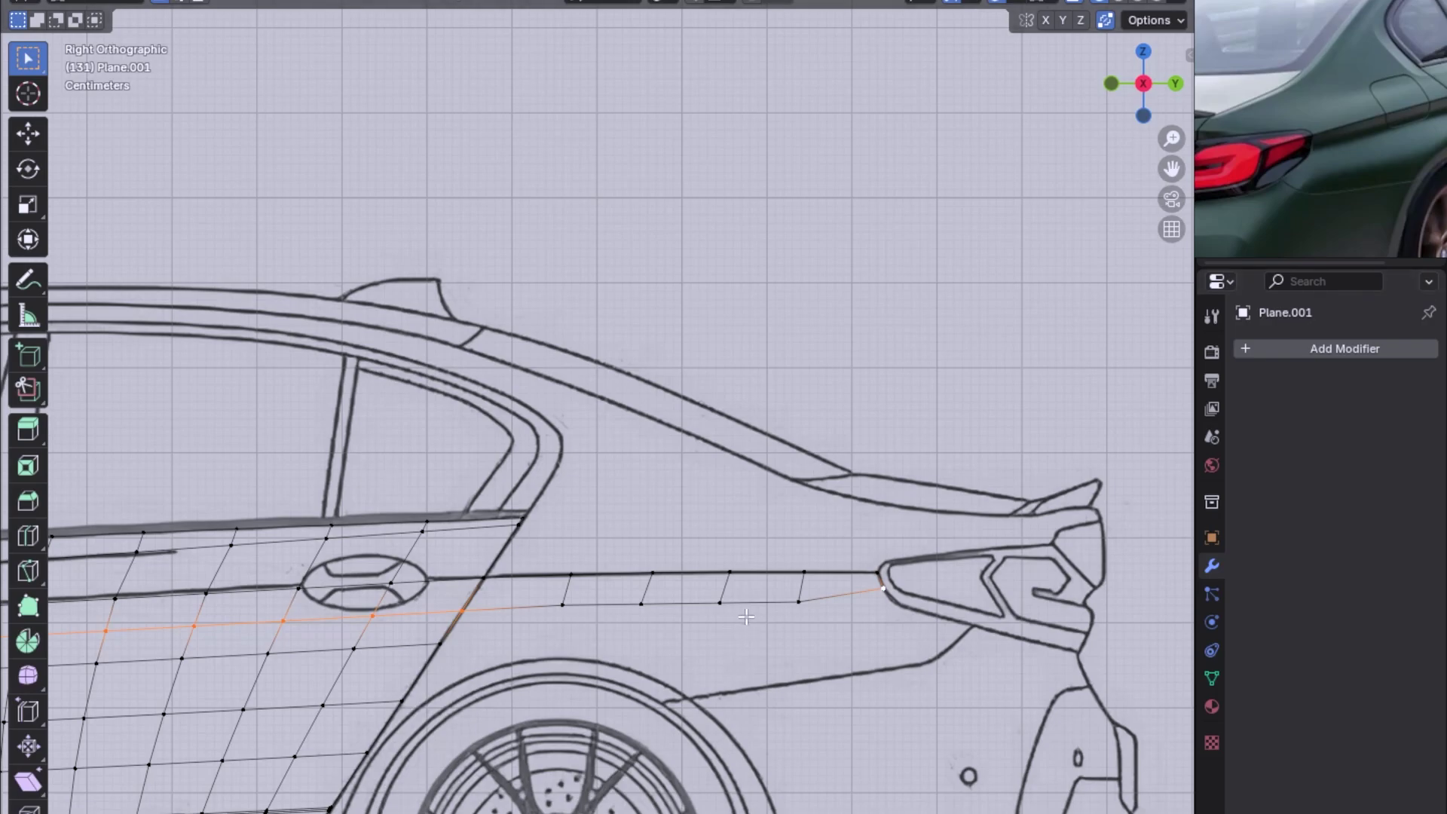
Apply LoopTools Curve to the edge loop with X, Y and Z locks tried.
{"action": "right_click", "coordinate": [751, 605]}
{"action": "left_click", "coordinate": [942, 375]}
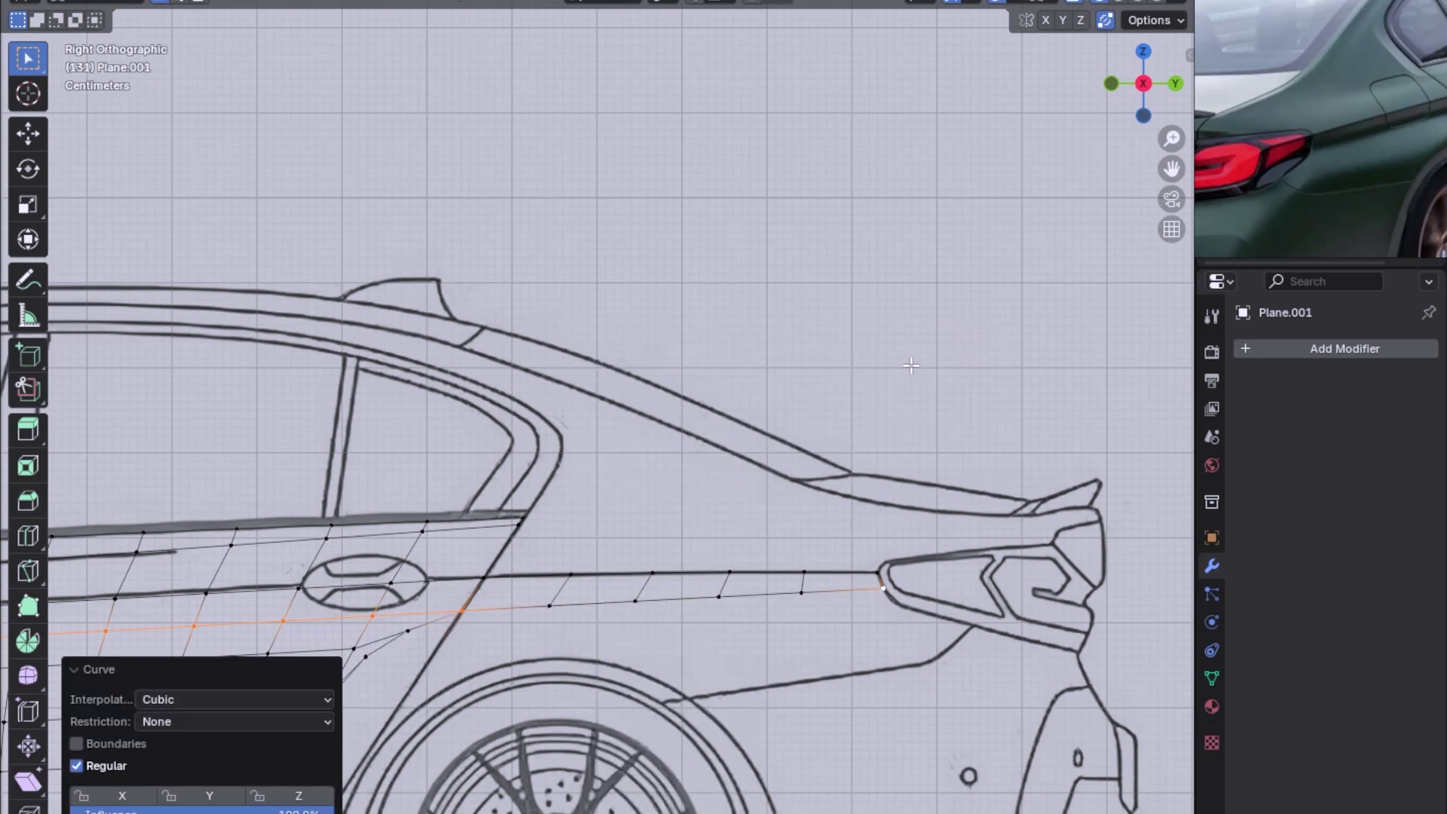
{"action": "mouse_move", "coordinate": [597, 592]}
{"action": "middle_mouse_down"}
{"action": "mouse_move", "coordinate": [404, 648]}
{"action": "mouse_move", "coordinate": [545, 688]}
{"action": "middle_mouse_up"}
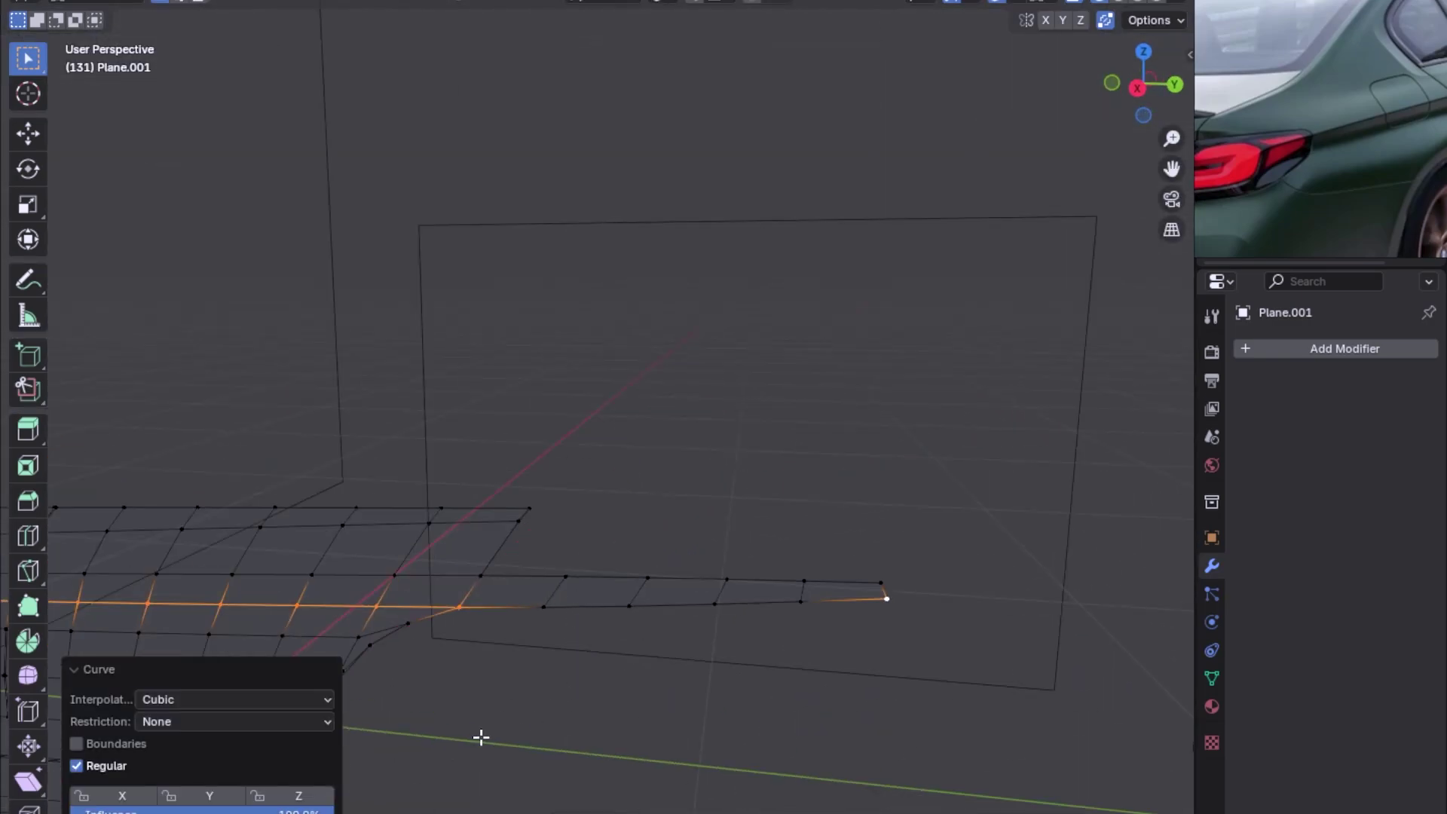
{"action": "left_click", "coordinate": [187, 795]}
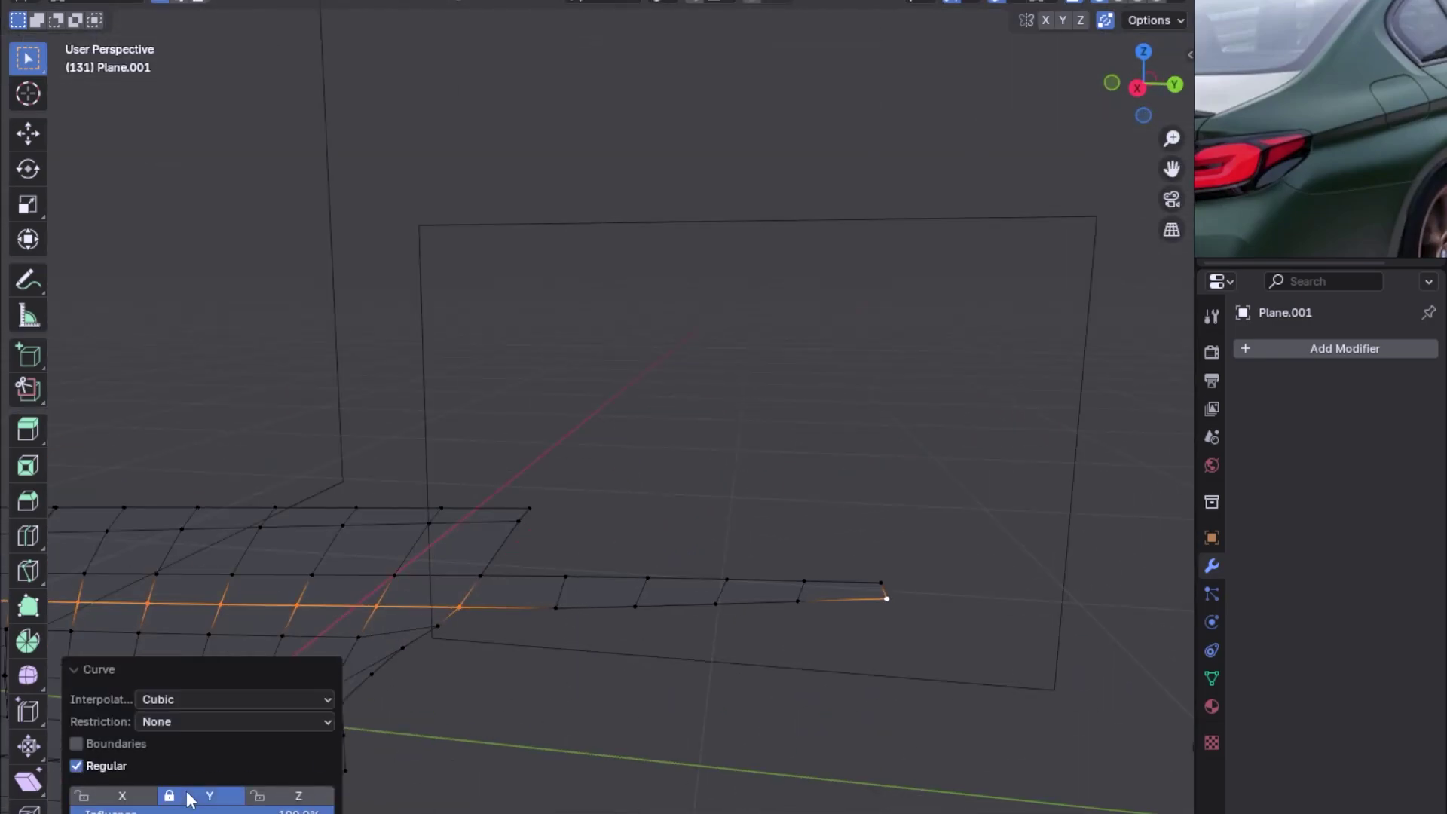
{"action": "left_click", "coordinate": [122, 796]}
{"action": "left_click", "coordinate": [286, 796]}
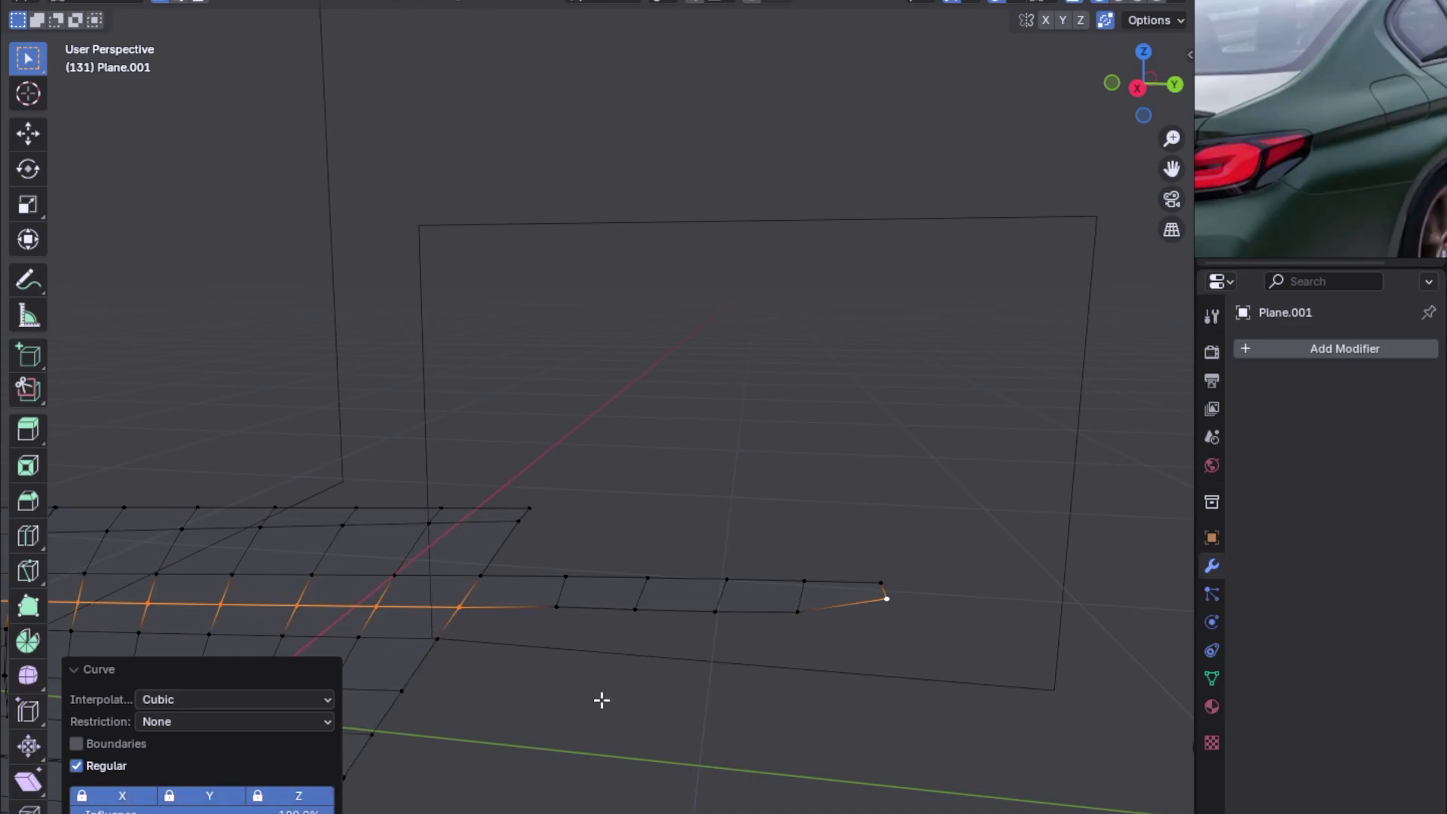
{"action": "mouse_move", "coordinate": [574, 672]}
{"action": "middle_mouse_down"}
{"action": "mouse_move", "coordinate": [610, 710]}
{"action": "mouse_move", "coordinate": [853, 575]}
{"action": "middle_mouse_up"}
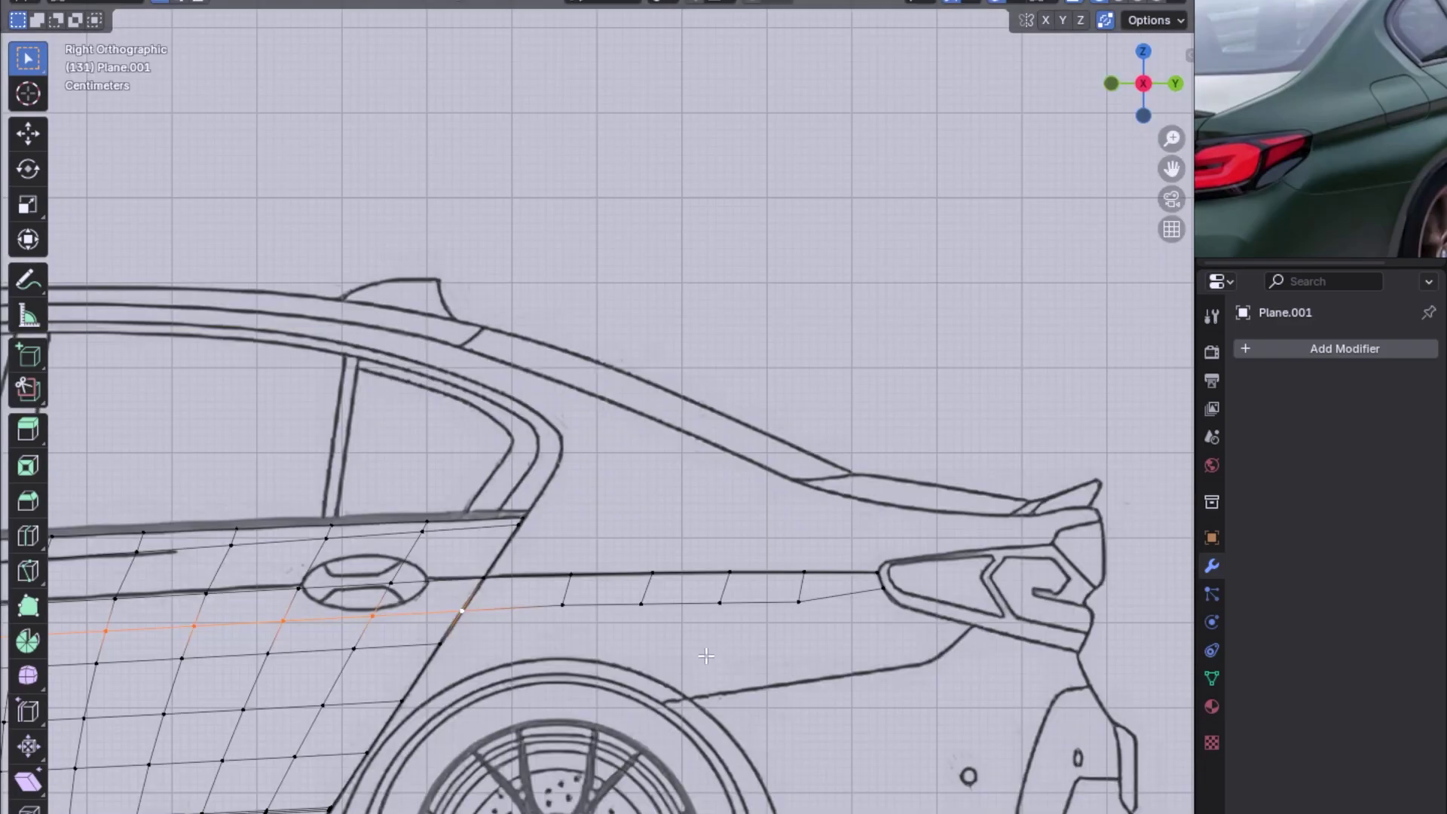
Curve the vertex row out to the tail light with Boundaries enabled.
{"action": "left_click", "coordinate": [883, 588], "text": "ctrl"}
{"action": "right_click", "coordinate": [661, 336]}
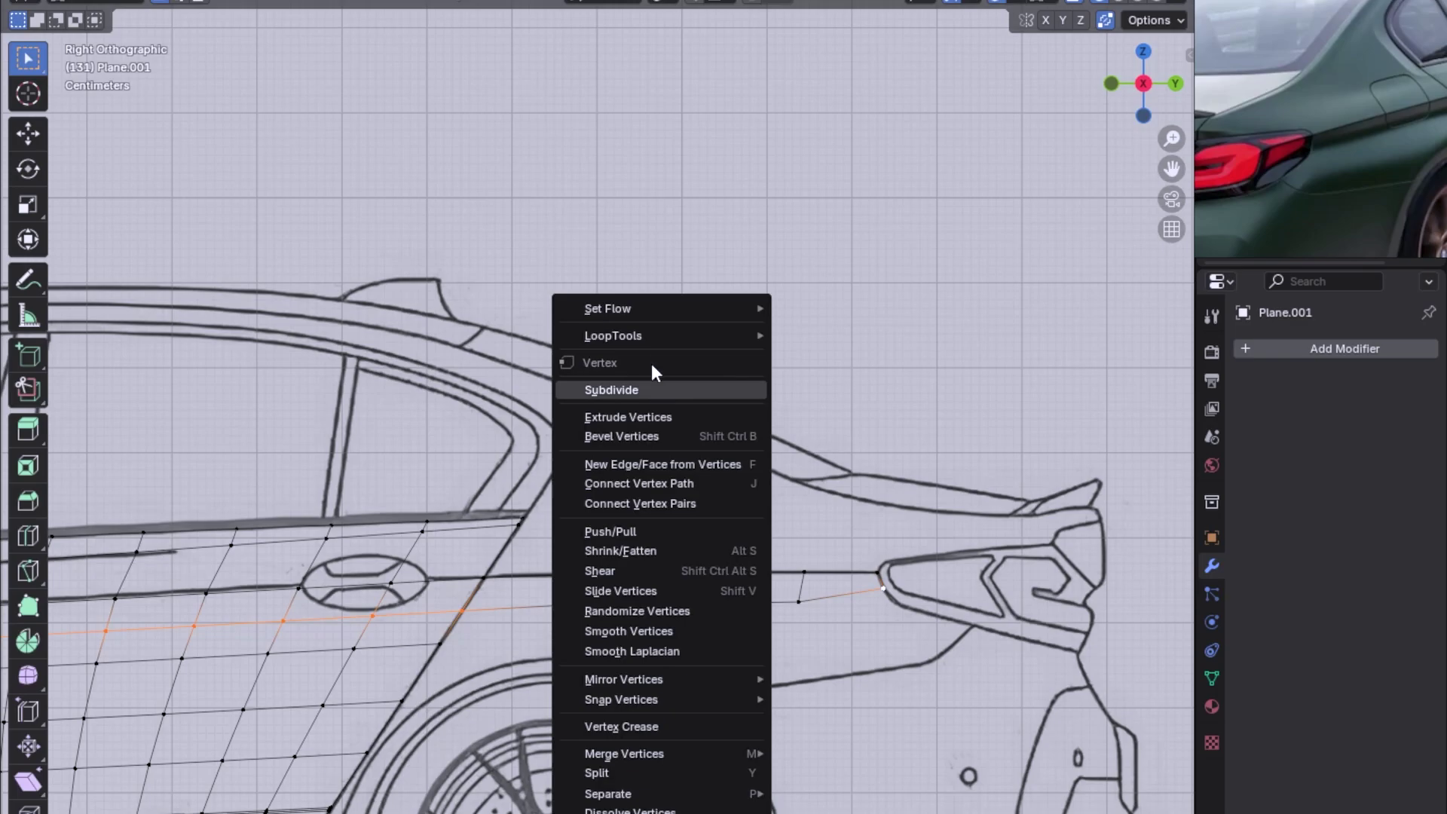
{"action": "left_click", "coordinate": [836, 377]}
{"action": "scroll", "coordinate": [572, 653], "scroll_direction": "down", "scroll_amount": 1}
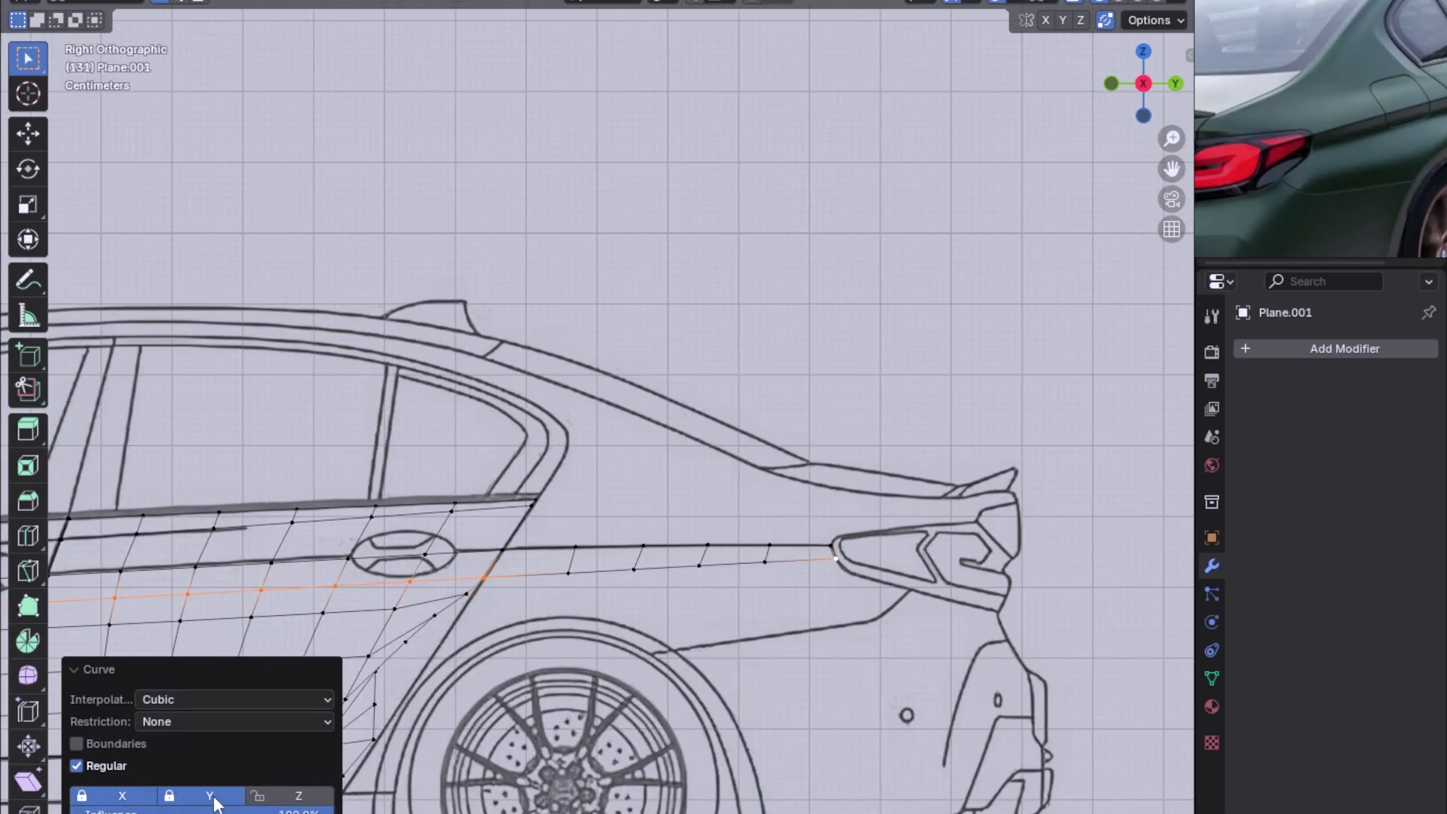
{"action": "middle_click_drag", "start_coordinate": [671, 631], "coordinate": [767, 503], "text": "shift"}
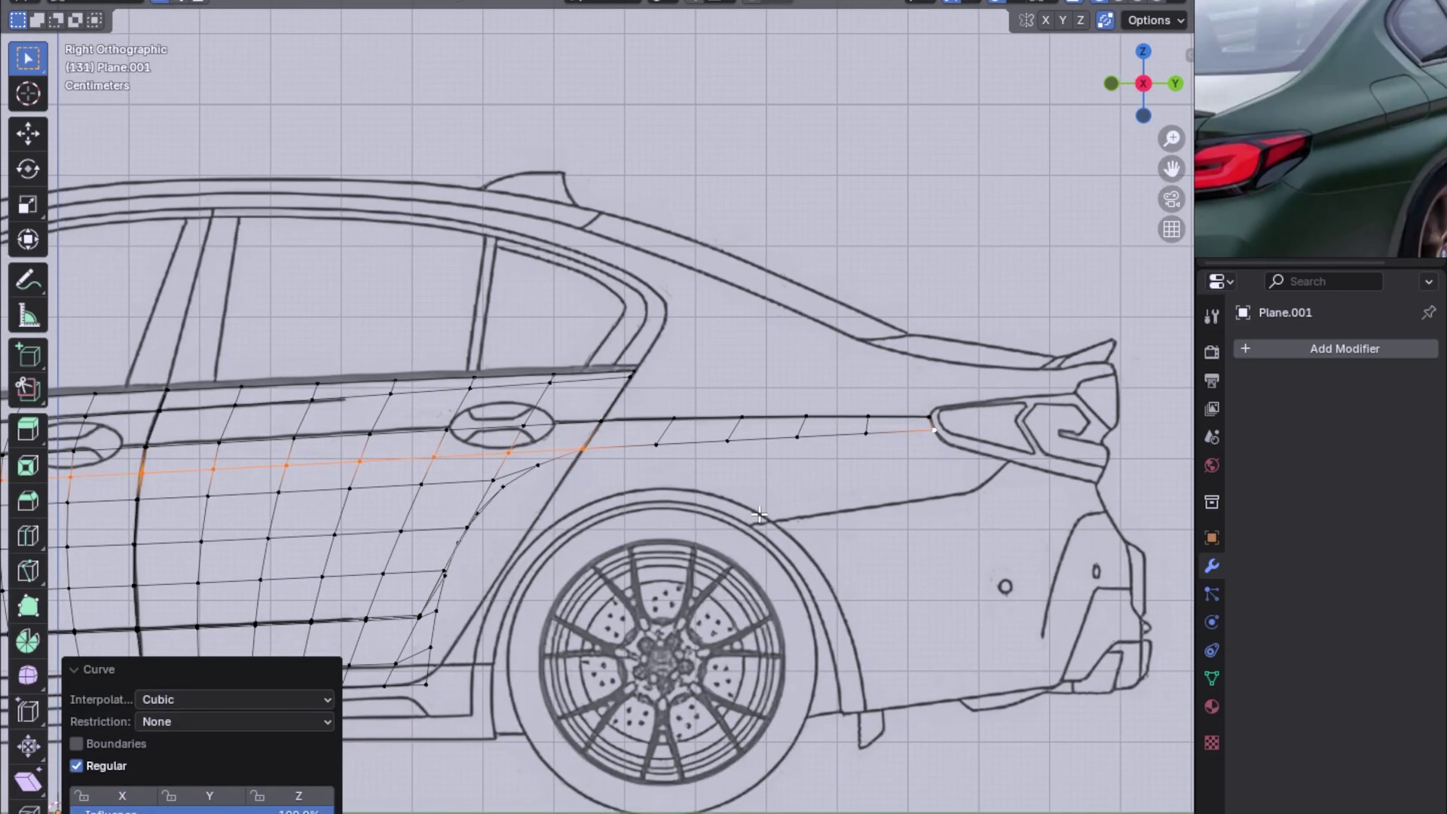
{"action": "left_click", "coordinate": [76, 743]}
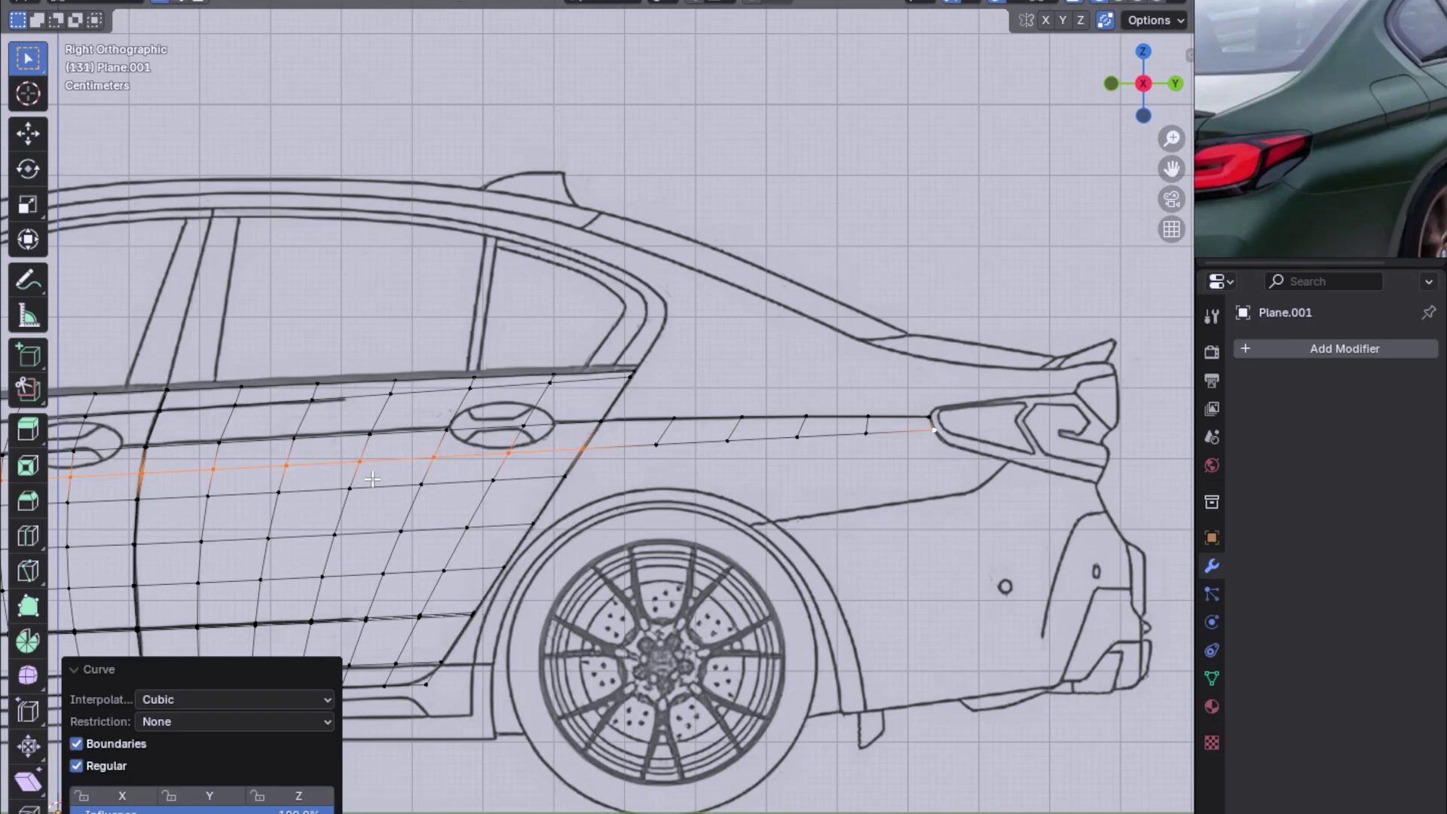
Inspect the curve in side and perspective views, then select a single strip vertex.
{"action": "mouse_move", "coordinate": [734, 471]}
{"action": "middle_mouse_down"}
{"action": "mouse_move", "coordinate": [743, 524]}
{"action": "mouse_move", "coordinate": [730, 517]}
{"action": "mouse_move", "coordinate": [831, 488]}
{"action": "middle_mouse_up"}
{"action": "key", "text": "KP_3"}
{"action": "scroll", "coordinate": [799, 467], "scroll_direction": "up", "scroll_amount": 2}
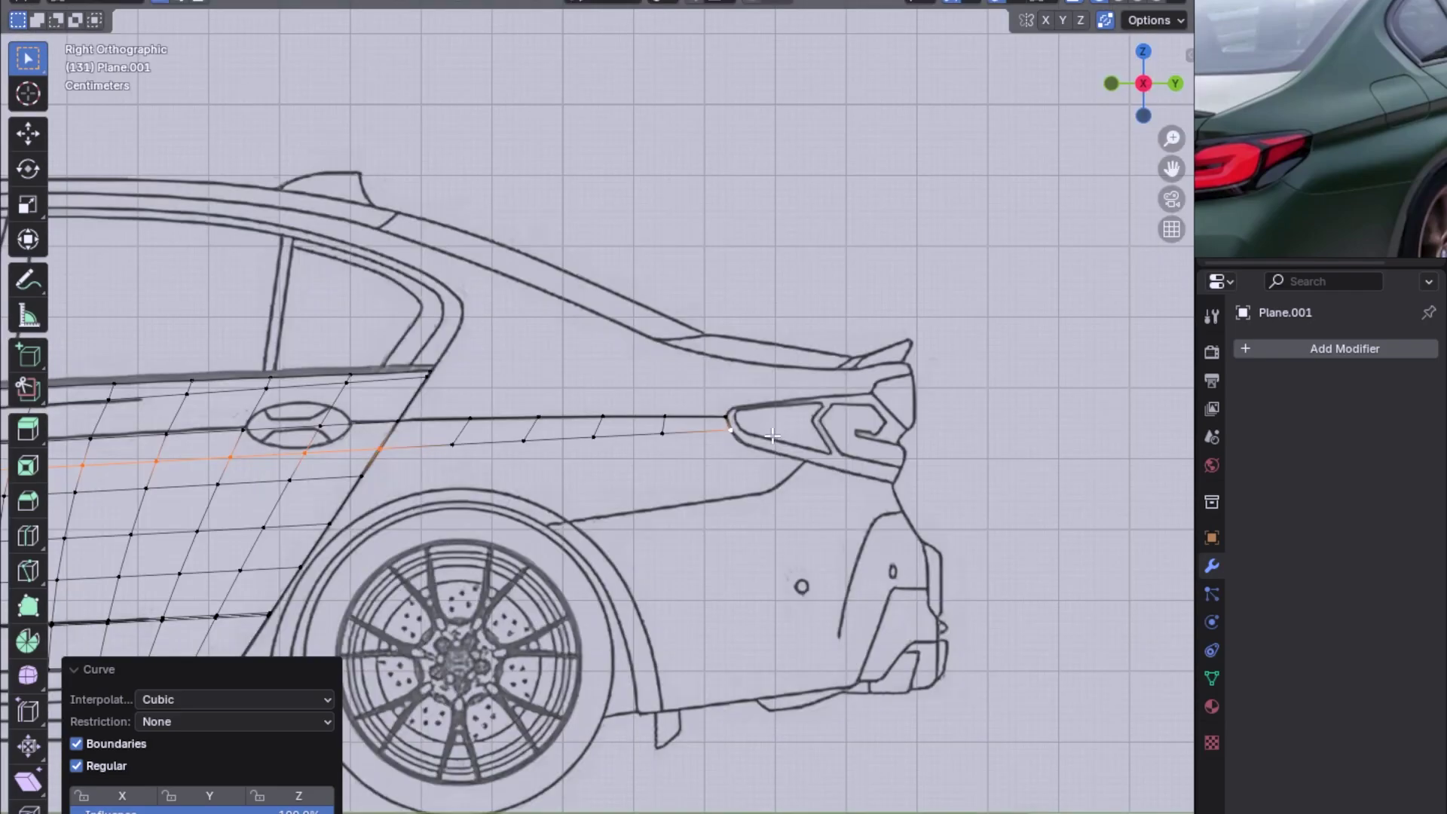
{"action": "scroll", "coordinate": [842, 465], "scroll_direction": "down", "scroll_amount": 2}
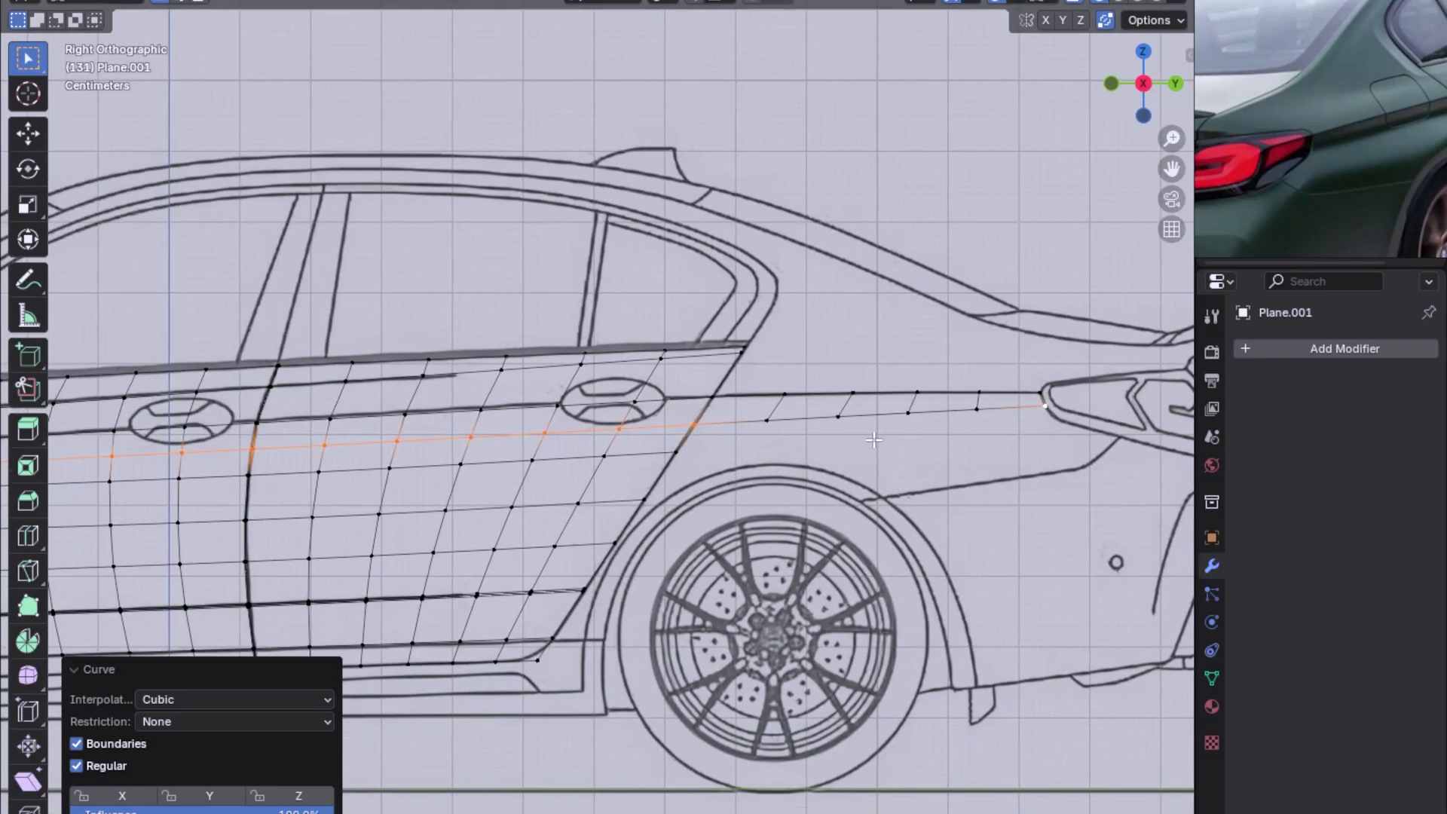
{"action": "scroll", "coordinate": [842, 465], "scroll_direction": "down", "scroll_amount": 2}
{"action": "scroll", "coordinate": [842, 466], "scroll_direction": "down", "scroll_amount": 2}
{"action": "scroll", "coordinate": [843, 466], "scroll_direction": "down", "scroll_amount": 2}
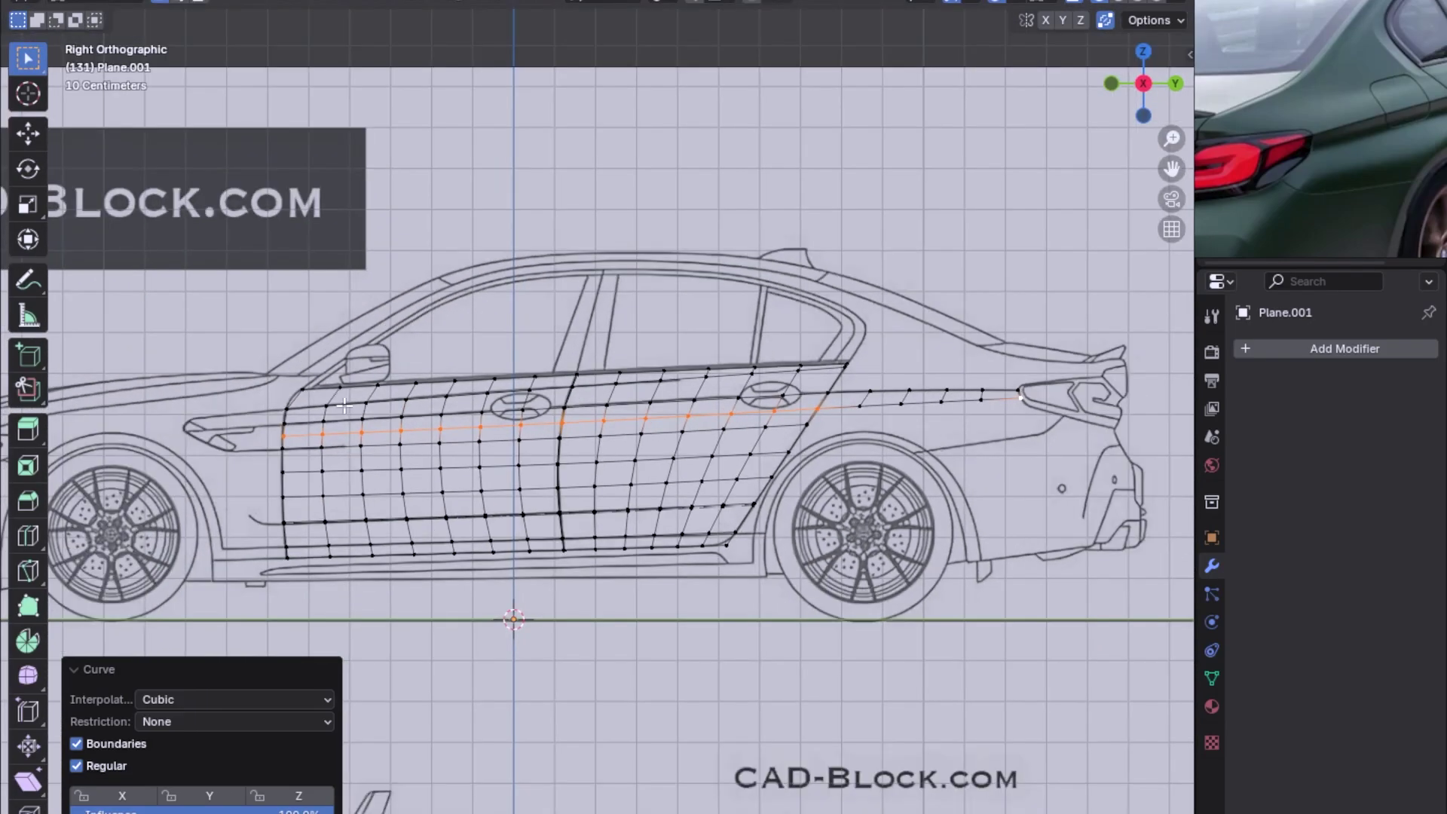
{"action": "middle_click_drag", "start_coordinate": [842, 466], "coordinate": [473, 433]}
{"action": "left_click", "coordinate": [368, 488]}
{"action": "middle_click_drag", "start_coordinate": [468, 495], "coordinate": [527, 494]}
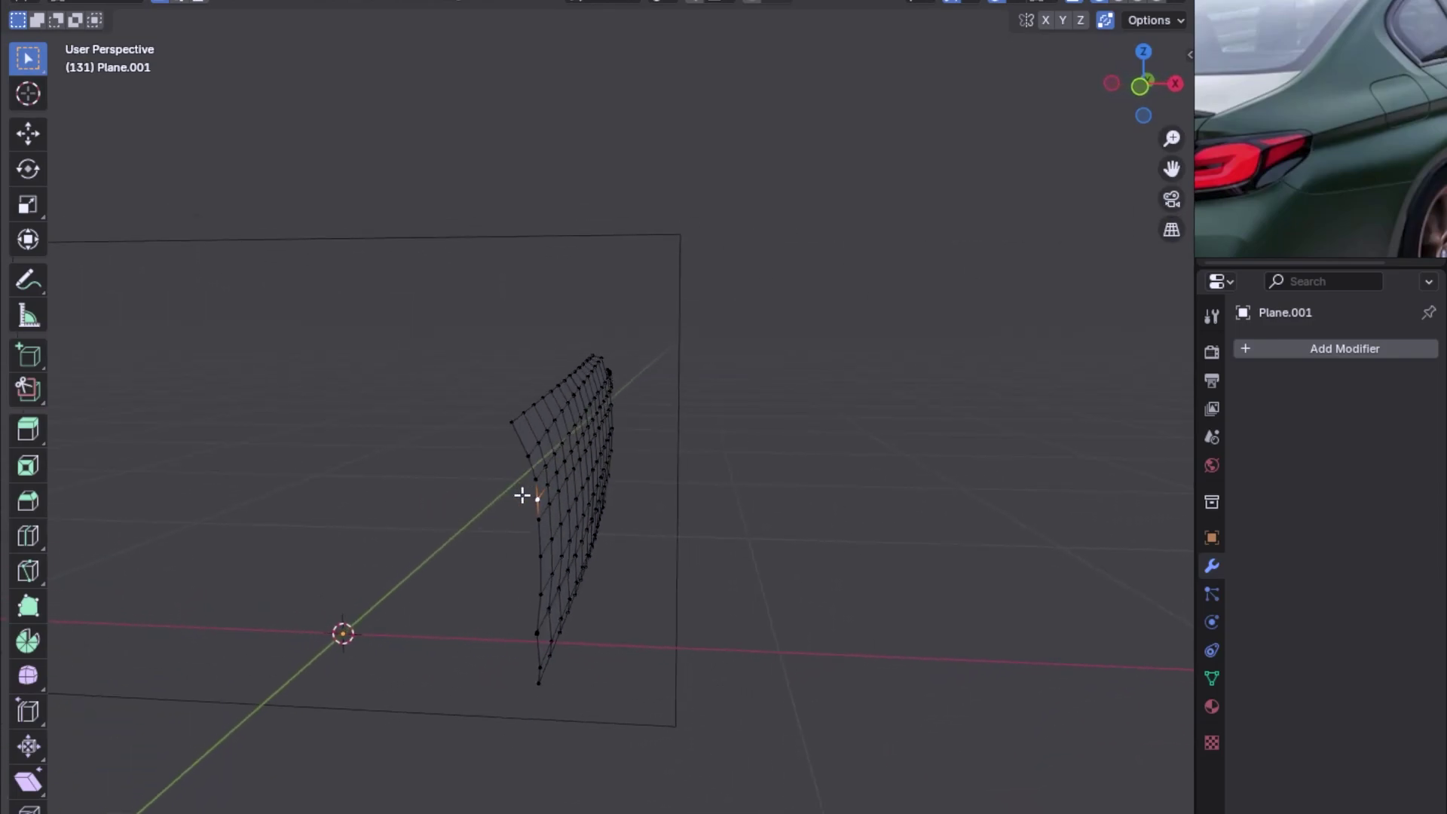
Nudge the strip's end vertex -0.012453 m along X.
{"action": "key", "text": "g"}
{"action": "key", "text": "x"}
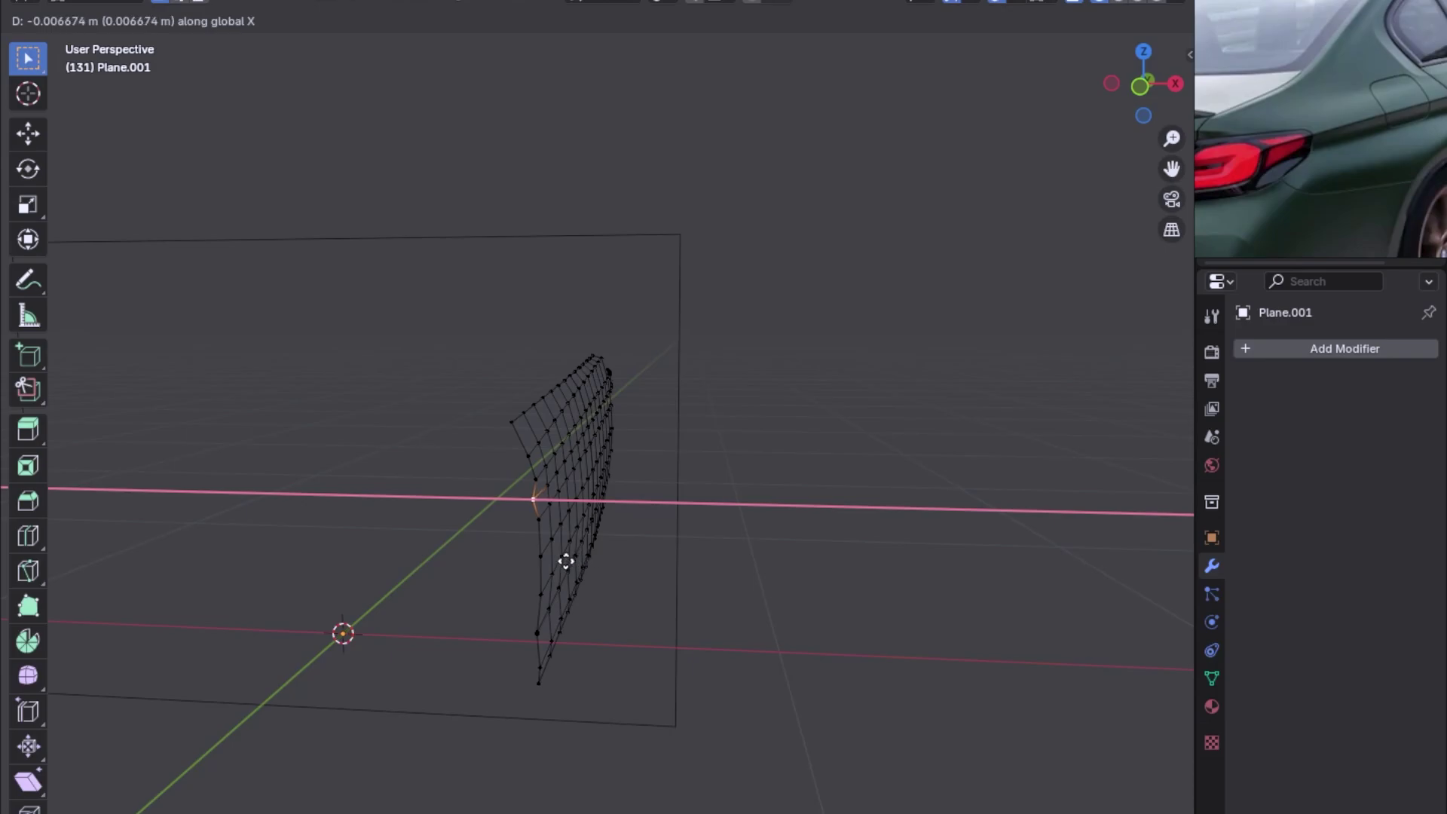
{"action": "left_click", "coordinate": [529, 565]}
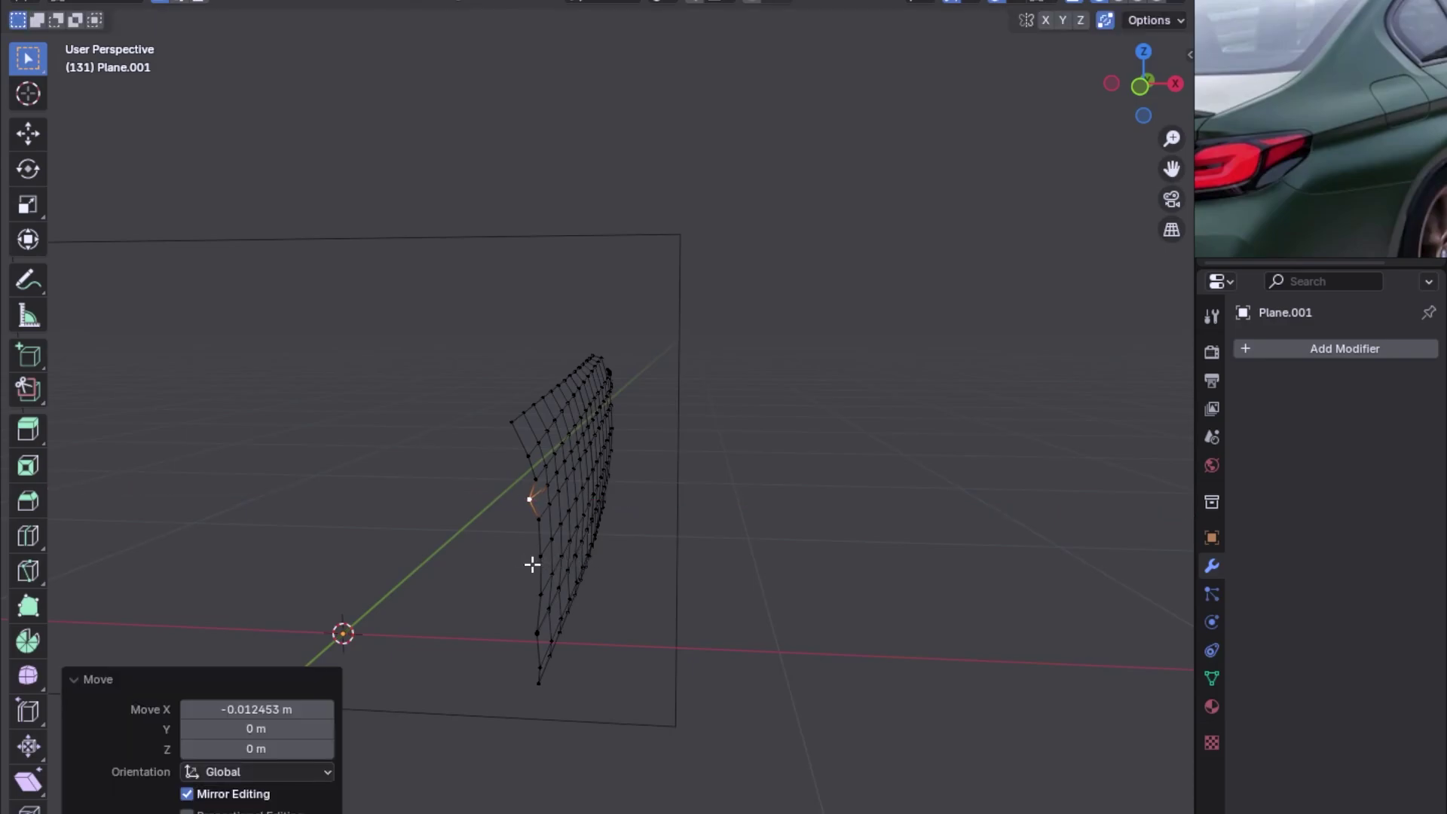
{"action": "mouse_move", "coordinate": [595, 482]}
{"action": "middle_mouse_down"}
{"action": "mouse_move", "coordinate": [922, 359]}
{"action": "mouse_move", "coordinate": [892, 391]}
{"action": "mouse_move", "coordinate": [646, 419]}
{"action": "middle_mouse_up"}
Reapply LoopTools Curve so the selected vertices follow the body's bend.
{"action": "right_click", "coordinate": [644, 418]}
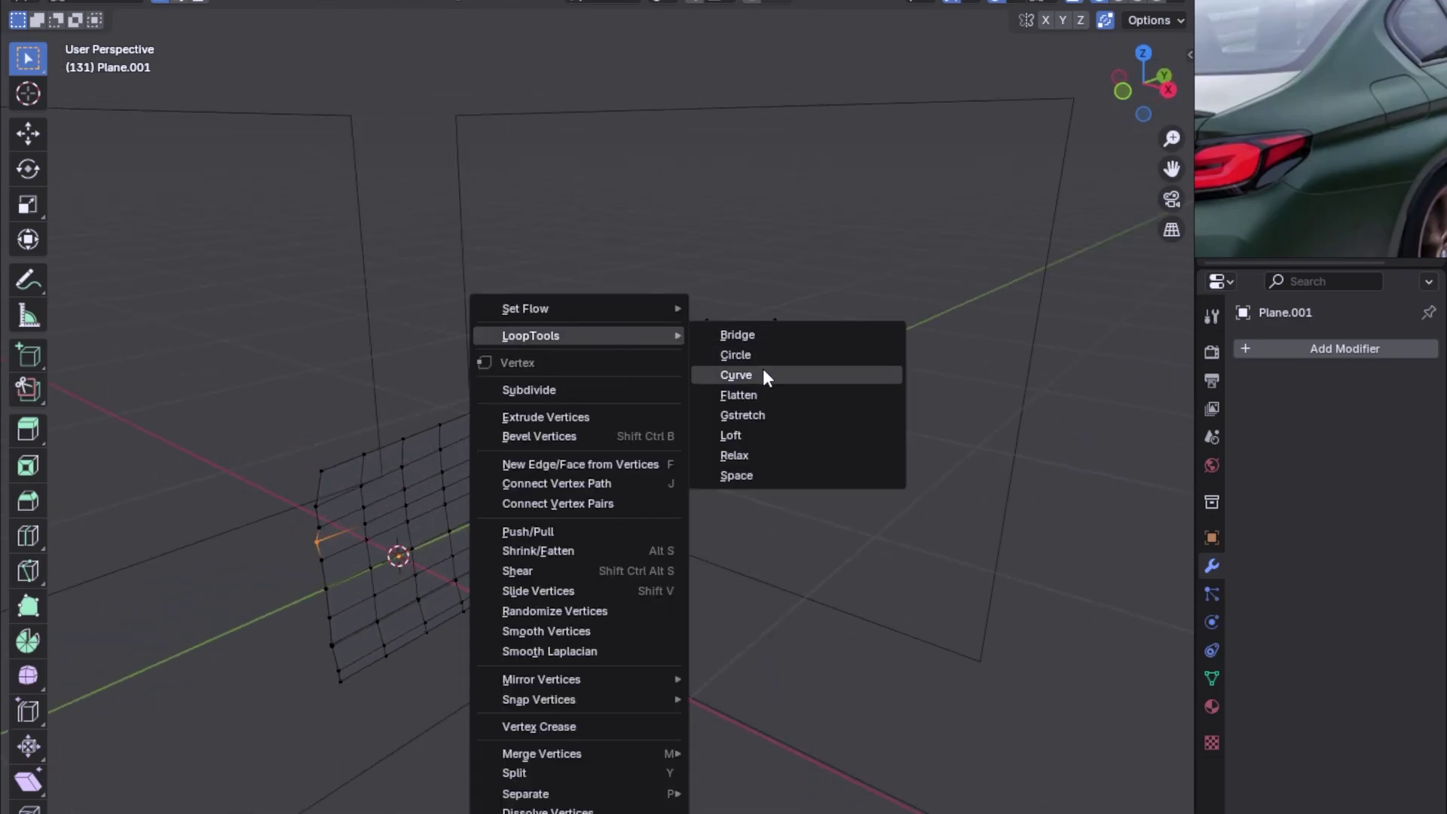
{"action": "mouse_move", "coordinate": [531, 336]}
{"action": "left_click", "coordinate": [762, 370]}
{"action": "mouse_move", "coordinate": [356, 501]}
{"action": "middle_mouse_down"}
{"action": "mouse_move", "coordinate": [694, 375]}
{"action": "mouse_move", "coordinate": [349, 329]}
{"action": "mouse_move", "coordinate": [549, 352]}
{"action": "mouse_move", "coordinate": [713, 345]}
{"action": "mouse_move", "coordinate": [671, 478]}
{"action": "middle_mouse_up"}
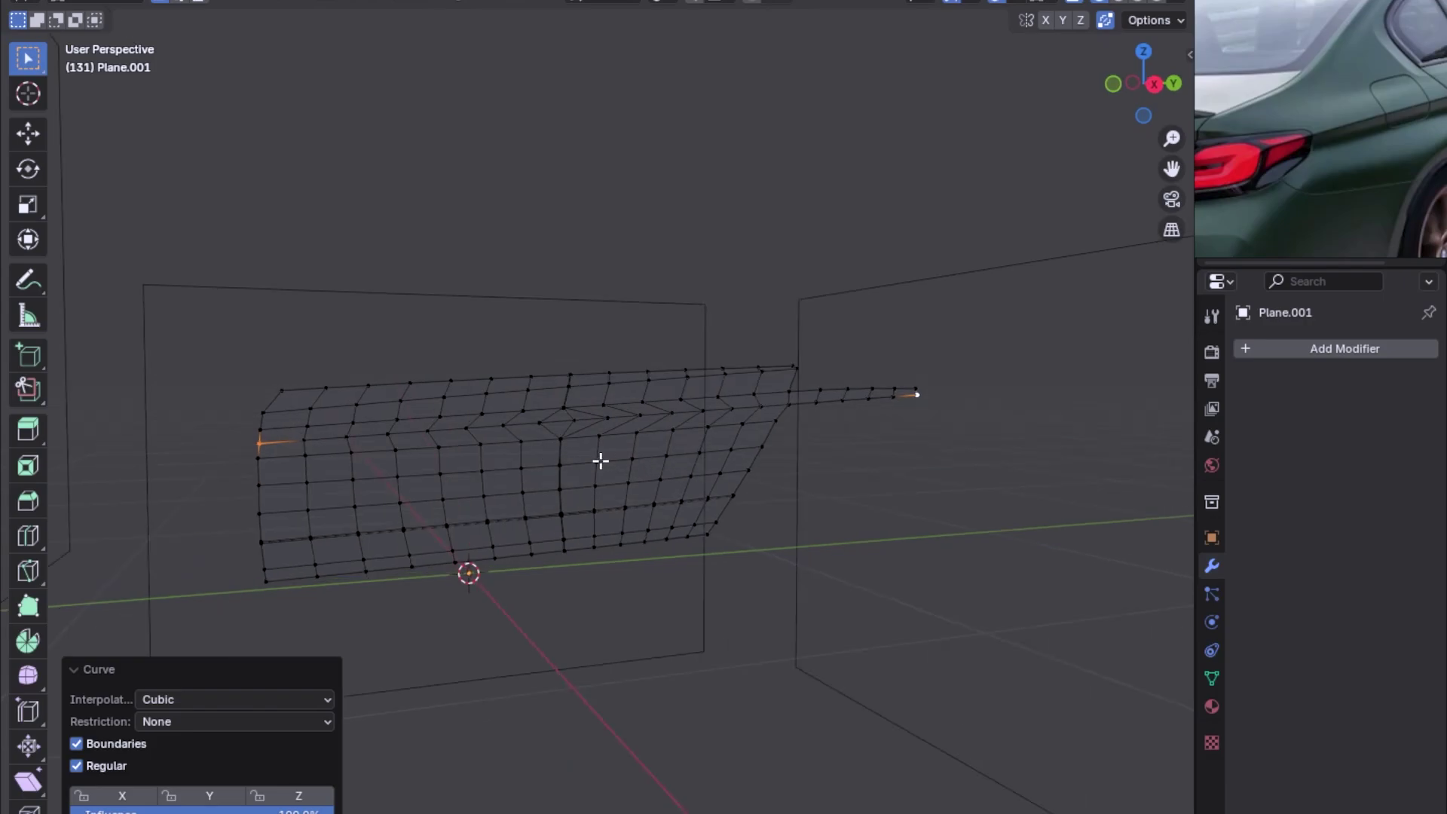
Zoom in on the panel and select the vertical edge loop.
{"action": "scroll", "coordinate": [565, 457], "scroll_direction": "up", "scroll_amount": 3}
{"action": "scroll", "coordinate": [498, 464], "scroll_direction": "up", "scroll_amount": 3}
{"action": "scroll", "coordinate": [527, 470], "scroll_direction": "up", "scroll_amount": 2}
{"action": "scroll", "coordinate": [550, 452], "scroll_direction": "up", "scroll_amount": 2}
{"action": "left_click", "coordinate": [515, 442], "text": "alt"}
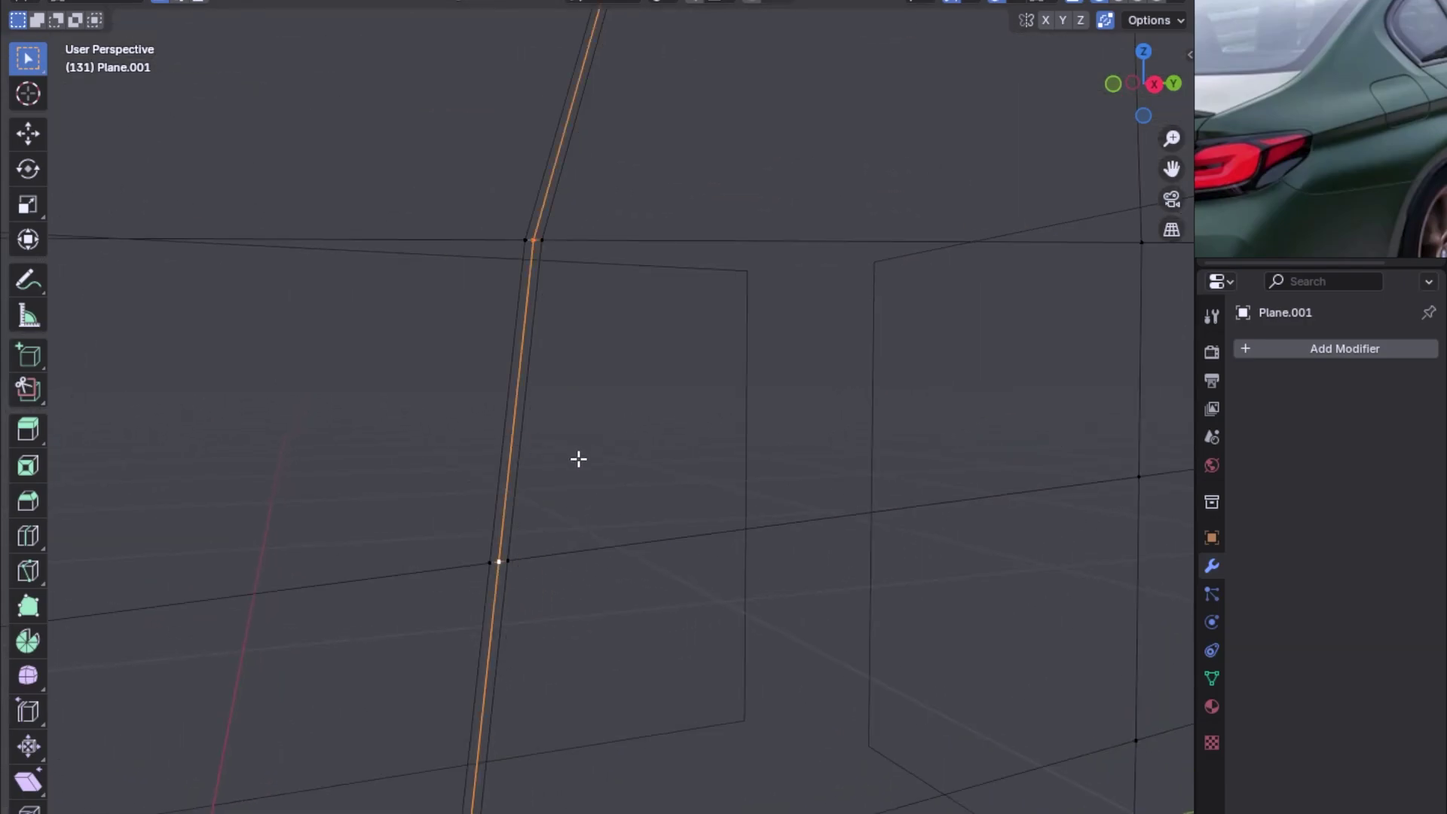
Slide the duplicate loop onto its neighbour and merge all vertices by distance at 0.001 m.
{"action": "key", "text": "g"}
{"action": "key", "text": "g"}
{"action": "left_click", "coordinate": [539, 455]}
{"action": "key", "text": "a"}
{"action": "key", "text": "m"}
{"action": "left_click", "coordinate": [785, 586]}
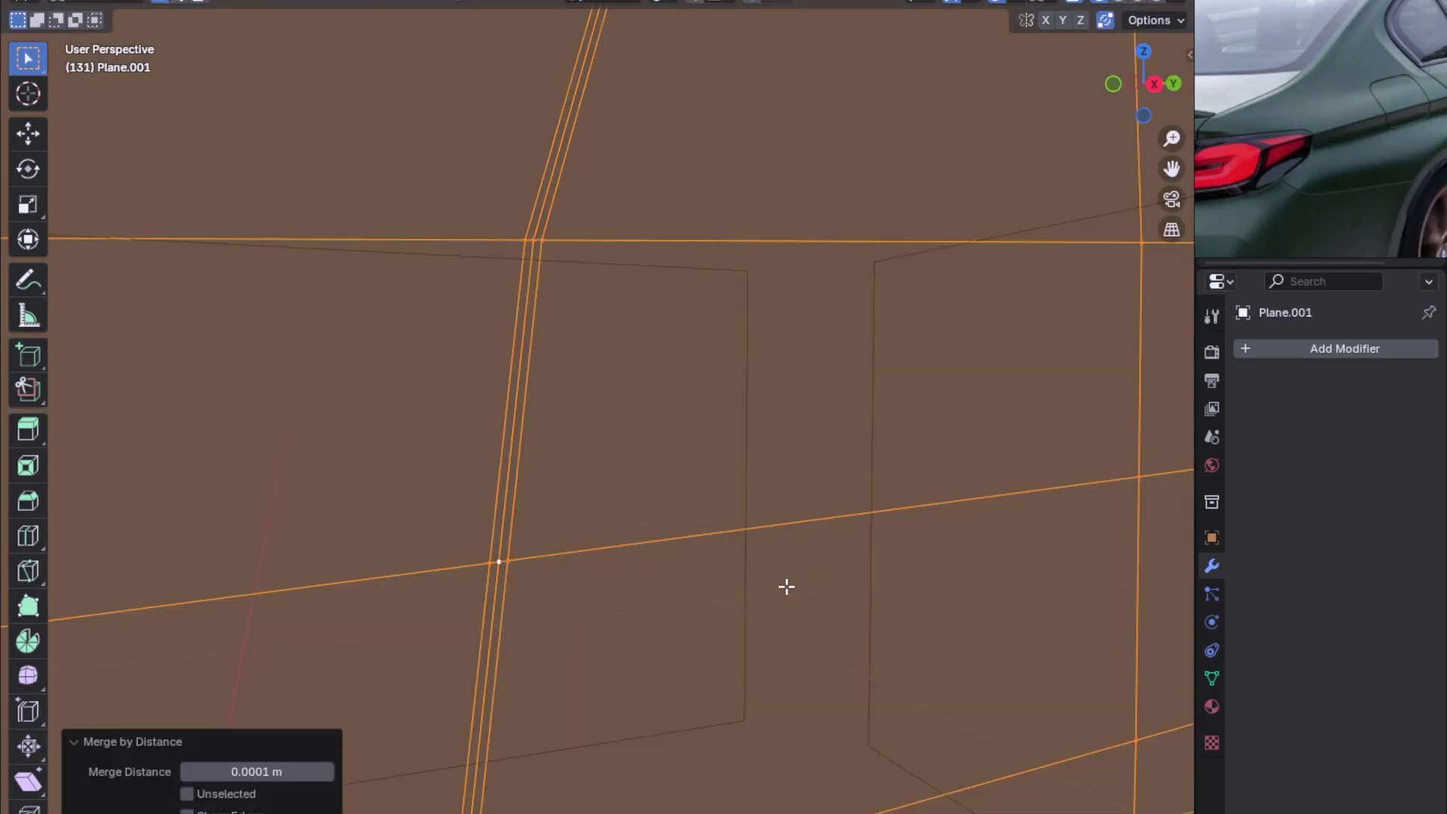
{"action": "left_click", "coordinate": [327, 770]}
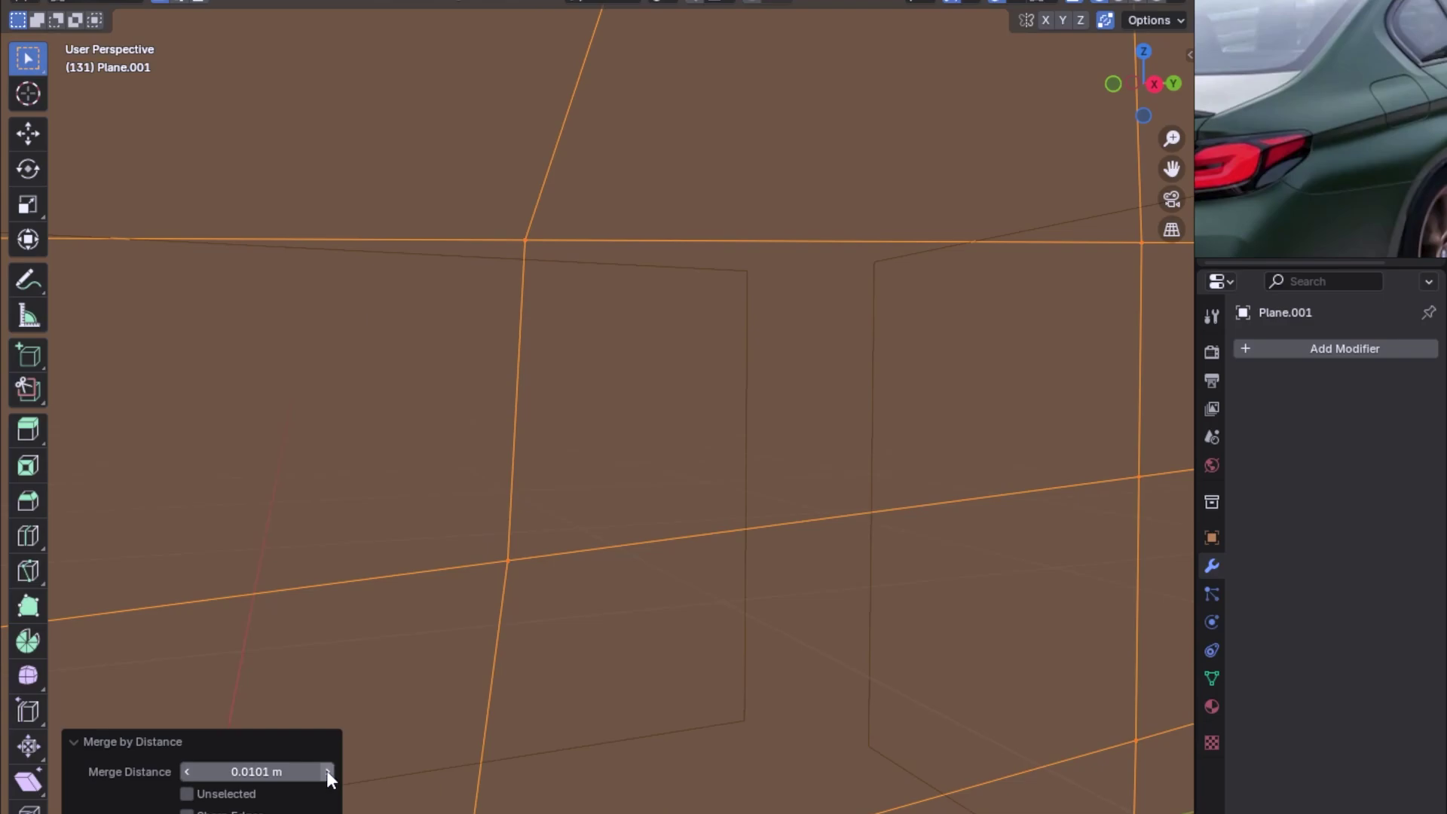
{"action": "left_click", "coordinate": [193, 774]}
{"action": "left_click", "coordinate": [242, 774]}
{"action": "key", "text": "Return"}
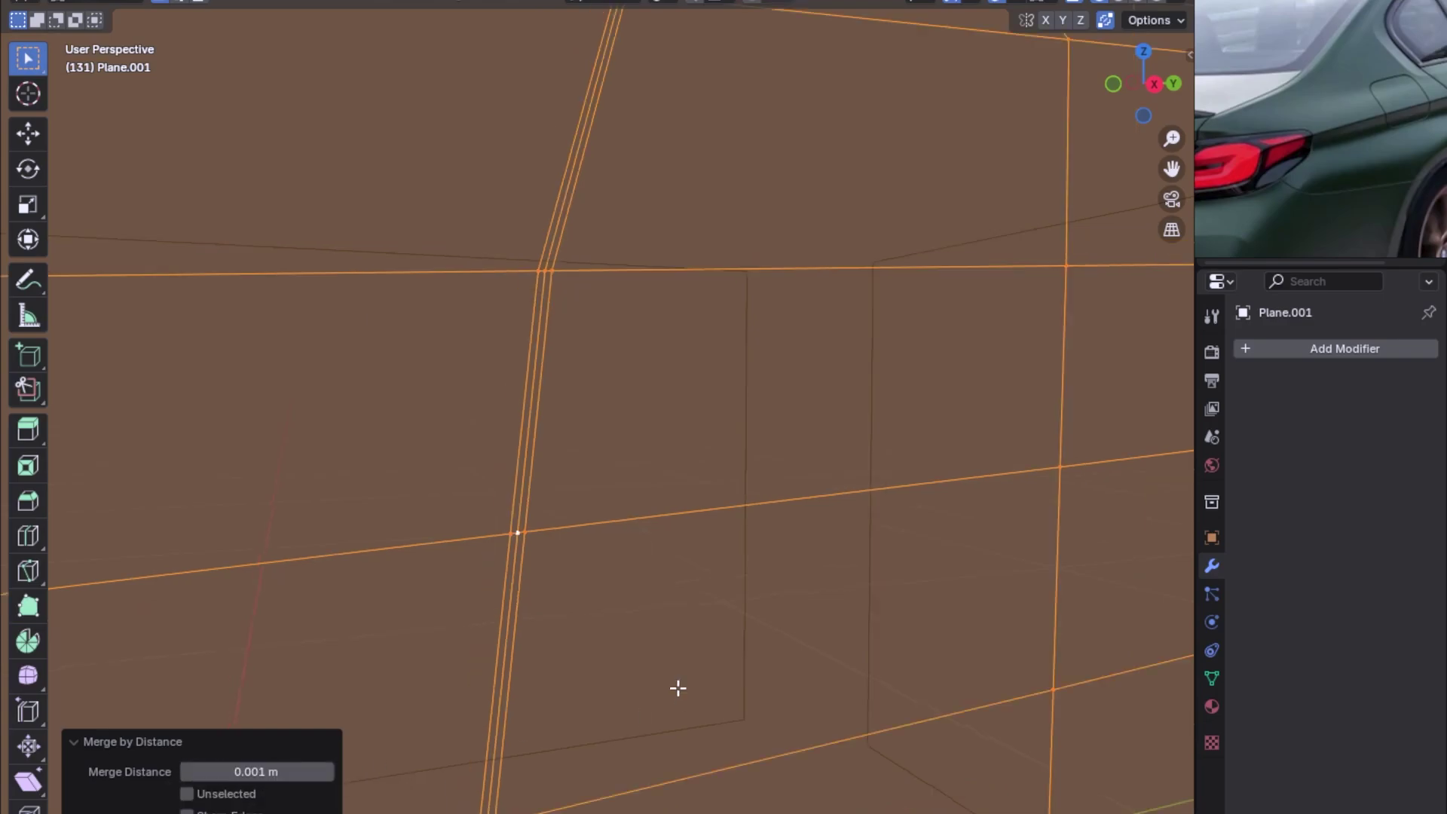
{"action": "scroll", "coordinate": [678, 688], "scroll_direction": "down", "scroll_amount": 5}
{"action": "key", "text": "alt+a"}
{"action": "scroll", "coordinate": [671, 433], "scroll_direction": "down", "scroll_amount": 5}
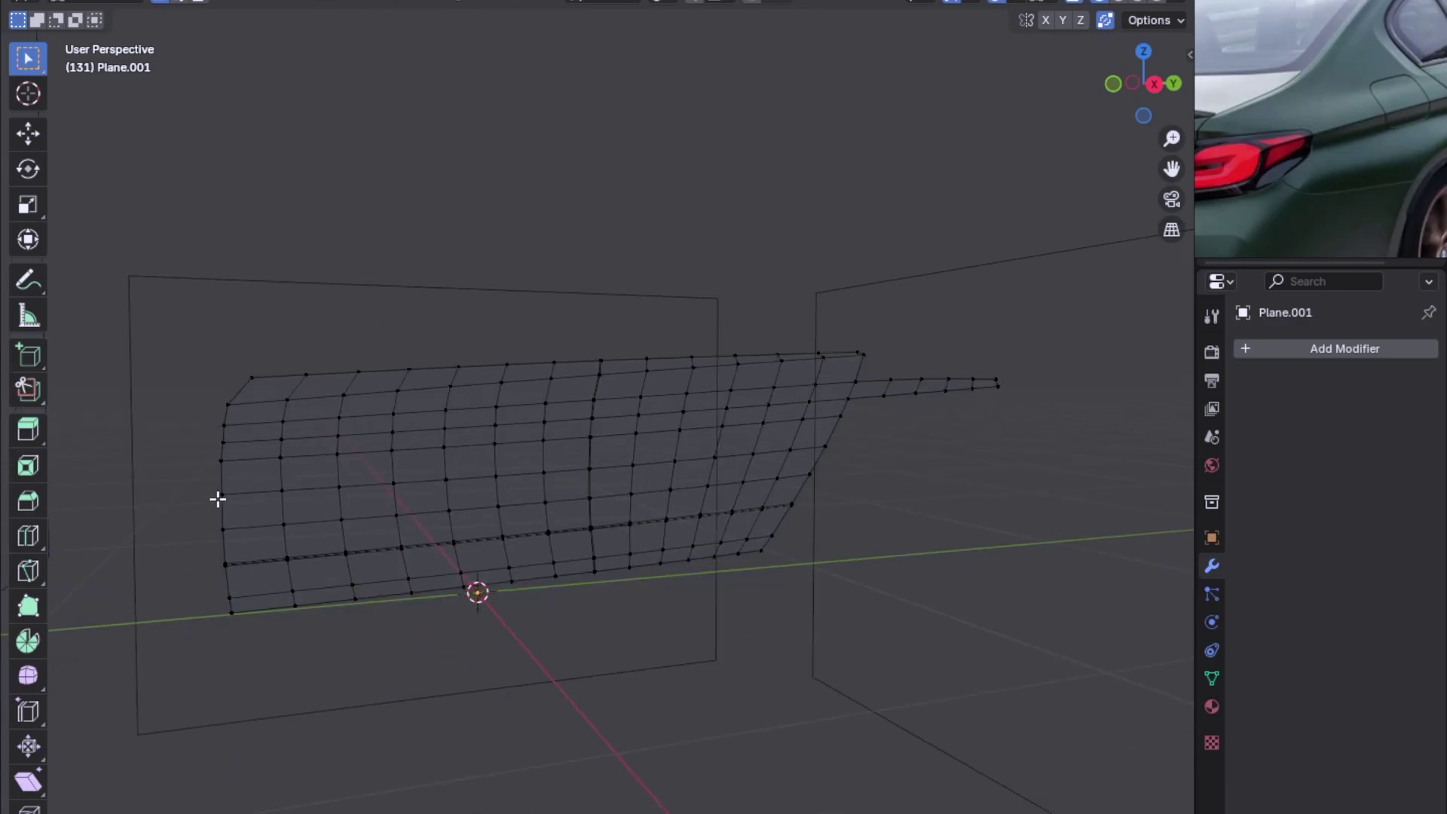
Curve the top vertex row out to the strip's tip with Y locked.
{"action": "left_click", "coordinate": [997, 387], "text": "ctrl"}
{"action": "right_click", "coordinate": [223, 441]}
{"action": "mouse_move", "coordinate": [140, 336]}
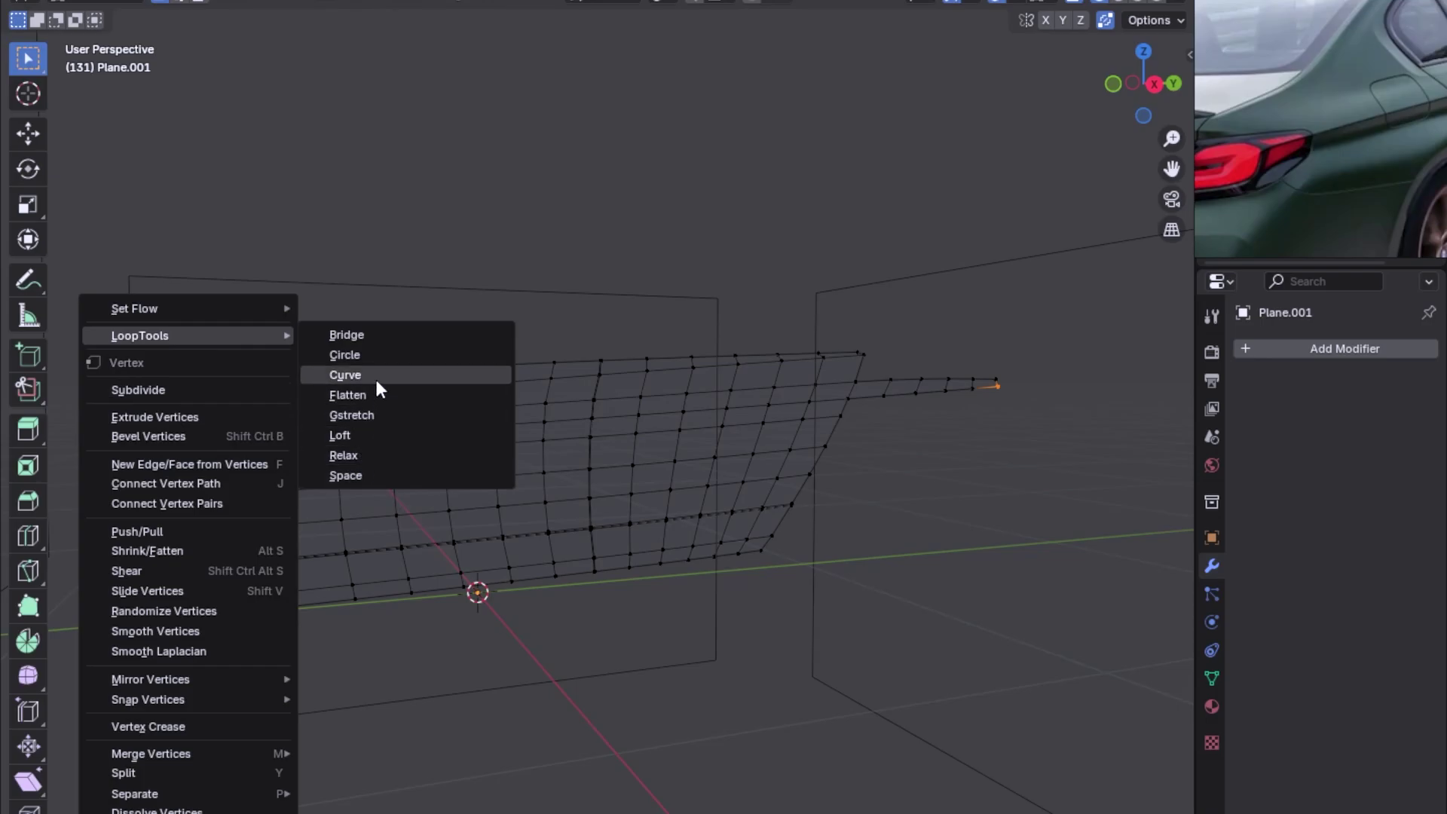
{"action": "left_click", "coordinate": [373, 375]}
{"action": "scroll", "coordinate": [820, 442], "scroll_direction": "up", "scroll_amount": 5}
{"action": "scroll", "coordinate": [697, 455], "scroll_direction": "up", "scroll_amount": 3}
{"action": "scroll", "coordinate": [603, 501], "scroll_direction": "down", "scroll_amount": 4}
{"action": "mouse_move", "coordinate": [604, 504]}
{"action": "middle_mouse_down"}
{"action": "mouse_move", "coordinate": [782, 492]}
{"action": "mouse_move", "coordinate": [572, 527]}
{"action": "middle_mouse_up"}
{"action": "left_click", "coordinate": [224, 798]}
Orbit and zoom to inspect the curved panel from the side.
{"action": "mouse_move", "coordinate": [698, 546]}
{"action": "middle_mouse_down"}
{"action": "mouse_move", "coordinate": [614, 423]}
{"action": "mouse_move", "coordinate": [794, 400]}
{"action": "mouse_move", "coordinate": [387, 404]}
{"action": "mouse_move", "coordinate": [874, 366]}
{"action": "mouse_move", "coordinate": [1169, 465]}
{"action": "mouse_move", "coordinate": [188, 388]}
{"action": "mouse_move", "coordinate": [705, 404]}
{"action": "mouse_move", "coordinate": [591, 442]}
{"action": "mouse_move", "coordinate": [610, 423]}
{"action": "mouse_move", "coordinate": [588, 421]}
{"action": "middle_mouse_up"}
{"action": "scroll", "coordinate": [588, 438], "scroll_direction": "up", "scroll_amount": 4}
{"action": "scroll", "coordinate": [588, 421], "scroll_direction": "down", "scroll_amount": 4}
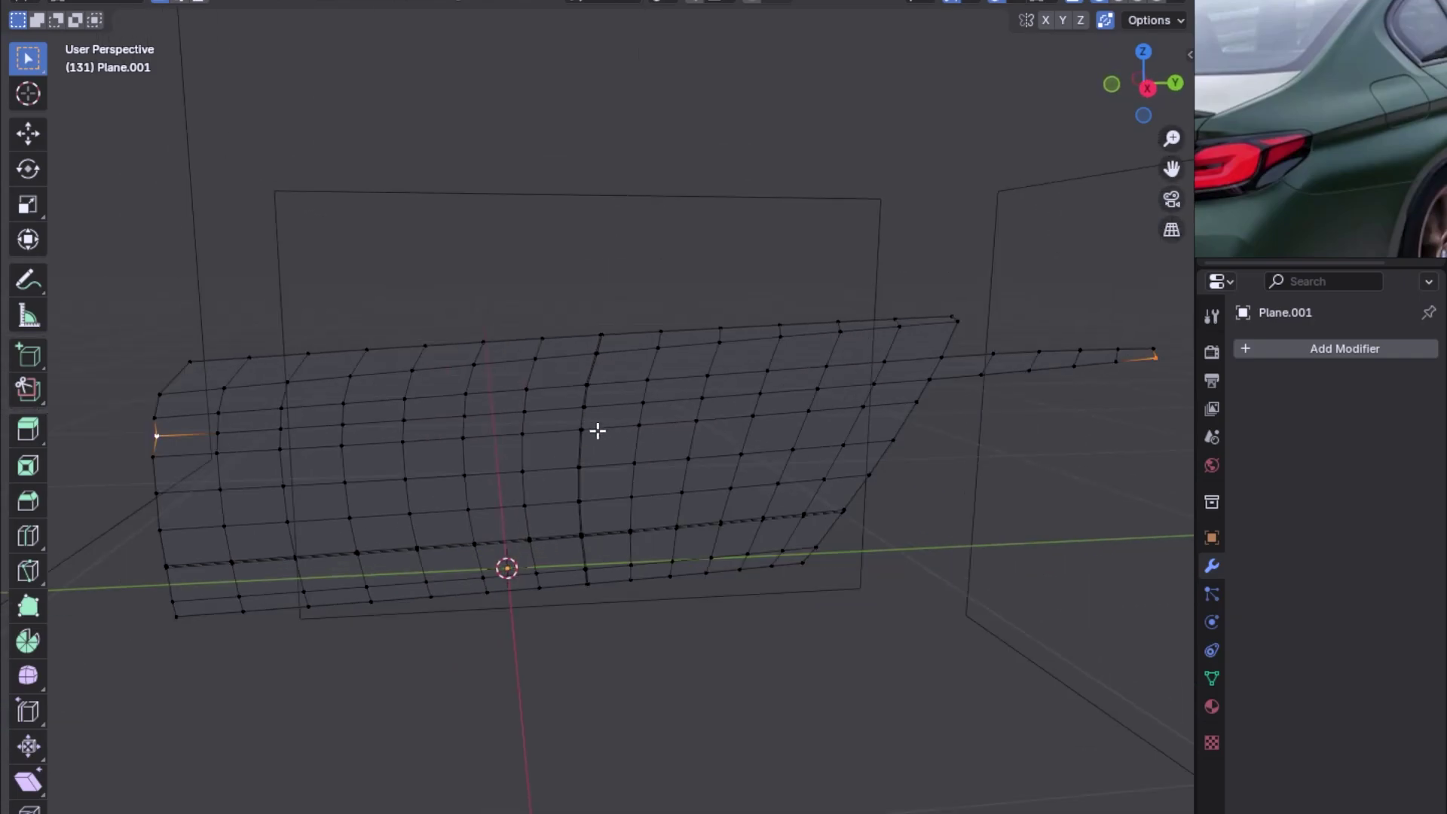
{"action": "mouse_move", "coordinate": [416, 459]}
{"action": "middle_mouse_down"}
{"action": "mouse_move", "coordinate": [575, 449]}
{"action": "mouse_move", "coordinate": [604, 429]}
{"action": "mouse_move", "coordinate": [571, 415]}
{"action": "middle_mouse_up"}
{"action": "scroll", "coordinate": [576, 407], "scroll_direction": "up", "scroll_amount": 2}
{"action": "scroll", "coordinate": [581, 332], "scroll_direction": "up", "scroll_amount": 2}
Dissolve the extra vertical edge loop across the door panel.
{"action": "left_click", "coordinate": [574, 319], "text": "alt"}
{"action": "scroll", "coordinate": [577, 321], "scroll_direction": "up", "scroll_amount": 2}
{"action": "key", "text": "ctrl+b"}
{"action": "key", "text": "2"}
{"action": "scroll", "coordinate": [562, 251], "scroll_direction": "down", "scroll_amount": 2}
{"action": "scroll", "coordinate": [572, 361], "scroll_direction": "down", "scroll_amount": 2}
{"action": "key", "text": "ctrl+x"}
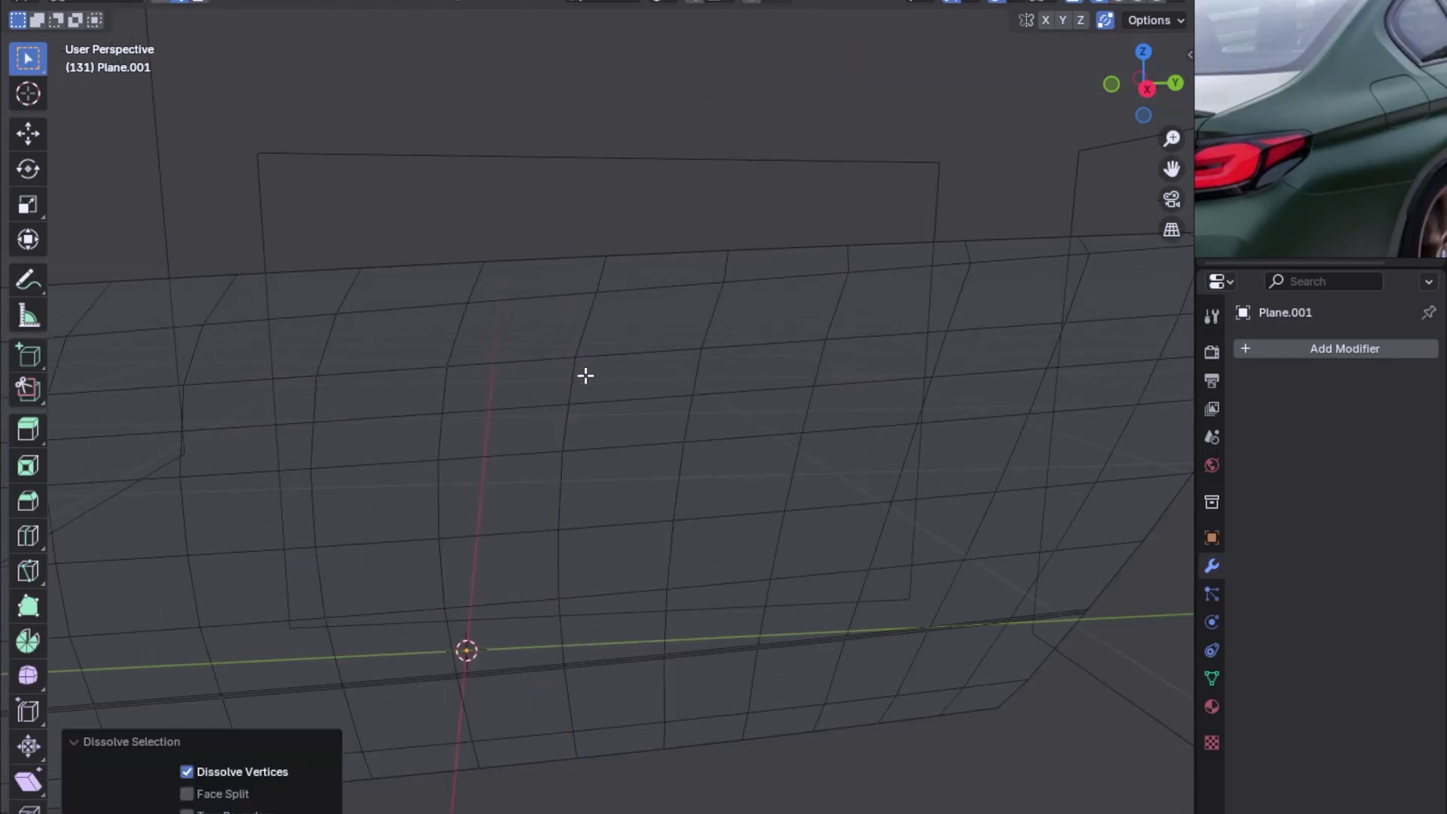
{"action": "middle_click_drag", "start_coordinate": [586, 375], "coordinate": [501, 417]}
{"action": "key", "text": "1"}
{"action": "scroll", "coordinate": [354, 426], "scroll_direction": "down", "scroll_amount": 2}
{"action": "middle_click_drag", "start_coordinate": [355, 426], "coordinate": [373, 419]}
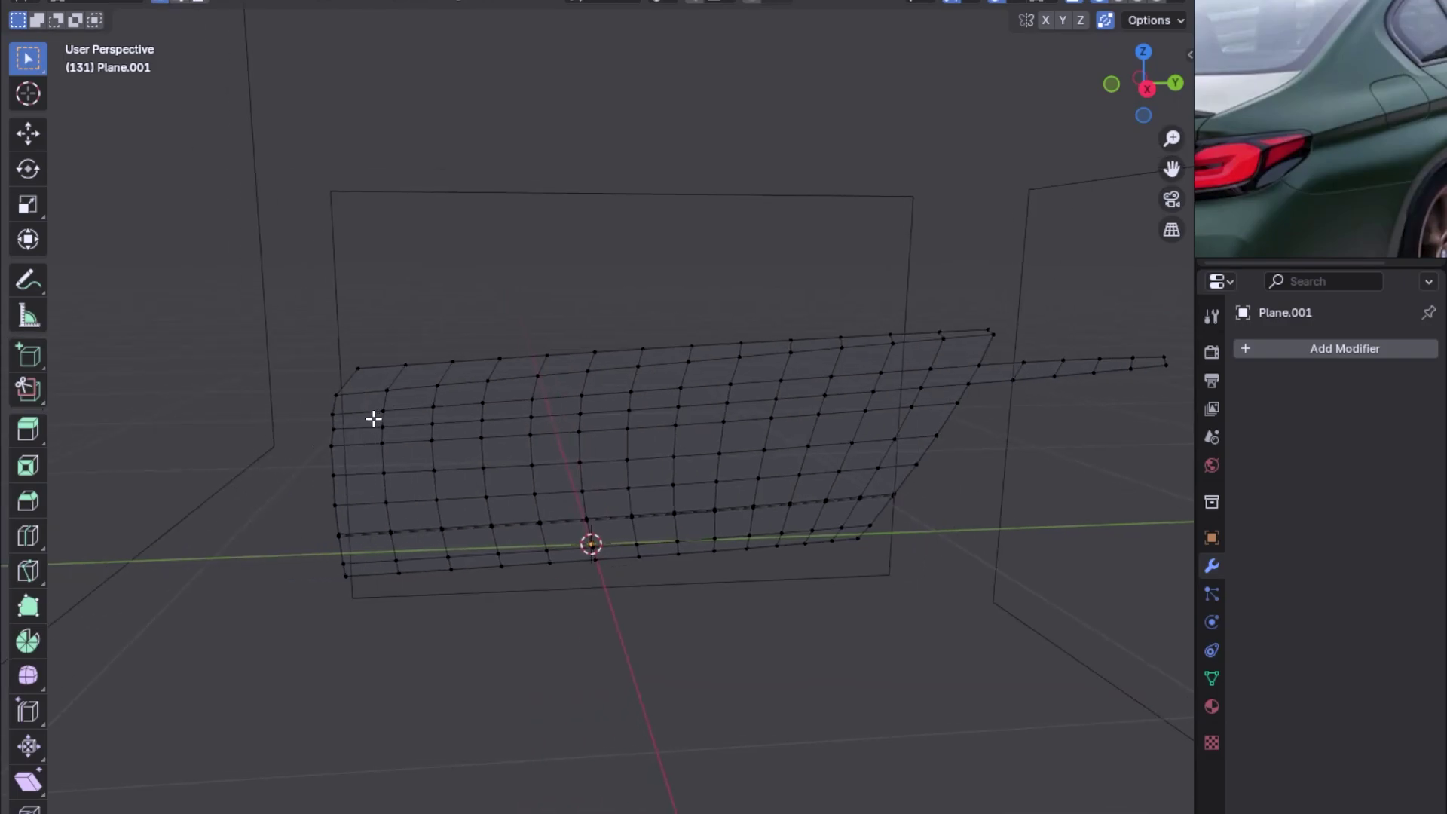
{"action": "middle_click_drag", "start_coordinate": [851, 421], "coordinate": [1096, 387]}
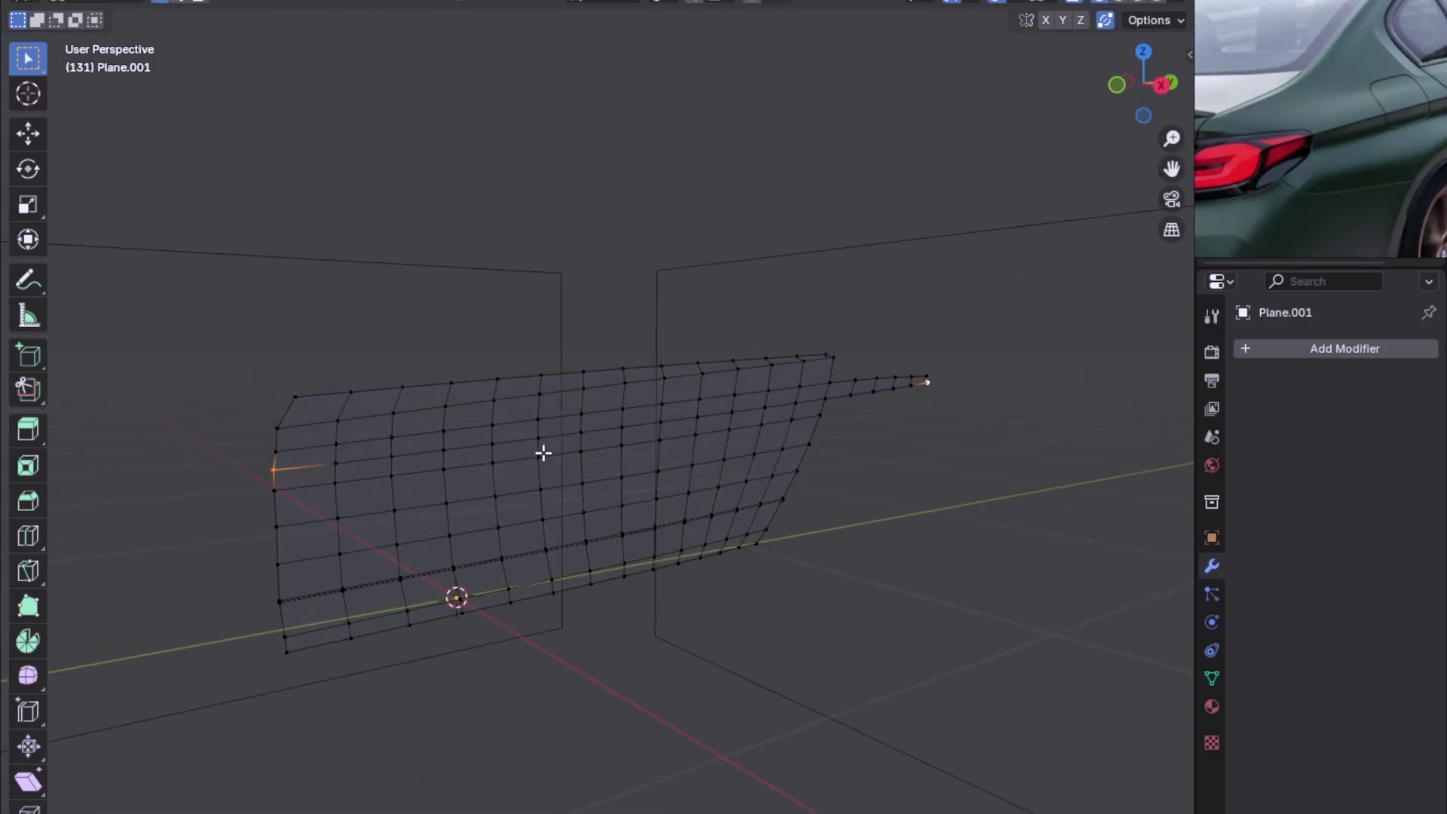
Re-curve the selected vertex row with LoopTools Curve and check it in top and front views.
{"action": "right_click", "coordinate": [542, 445]}
{"action": "left_click", "coordinate": [652, 368]}
{"action": "scroll", "coordinate": [653, 369], "scroll_direction": "up", "scroll_amount": 3}
{"action": "mouse_move", "coordinate": [652, 369]}
{"action": "middle_mouse_down"}
{"action": "mouse_move", "coordinate": [564, 463]}
{"action": "mouse_move", "coordinate": [646, 442]}
{"action": "mouse_move", "coordinate": [652, 455]}
{"action": "mouse_move", "coordinate": [583, 457]}
{"action": "mouse_move", "coordinate": [780, 441]}
{"action": "mouse_move", "coordinate": [824, 404]}
{"action": "mouse_move", "coordinate": [898, 260]}
{"action": "mouse_move", "coordinate": [1024, 213]}
{"action": "mouse_move", "coordinate": [638, 269]}
{"action": "mouse_move", "coordinate": [755, 336]}
{"action": "mouse_move", "coordinate": [1024, 223]}
{"action": "middle_mouse_up"}
{"action": "key", "text": "KP_7"}
{"action": "key", "text": "KP_1"}
{"action": "scroll", "coordinate": [809, 400], "scroll_direction": "up", "scroll_amount": 3}
{"action": "key", "text": "KP_7"}
{"action": "scroll", "coordinate": [497, 405], "scroll_direction": "up", "scroll_amount": 3}
{"action": "scroll", "coordinate": [497, 405], "scroll_direction": "down", "scroll_amount": 3}
Nudge the row's end vertex 0.004719 m along X.
{"action": "scroll", "coordinate": [497, 404], "scroll_direction": "down", "scroll_amount": 1}
{"action": "mouse_move", "coordinate": [497, 405]}
{"action": "middle_mouse_down"}
{"action": "mouse_move", "coordinate": [656, 226]}
{"action": "mouse_move", "coordinate": [756, 185]}
{"action": "mouse_move", "coordinate": [752, 165]}
{"action": "mouse_move", "coordinate": [791, 391]}
{"action": "middle_mouse_up"}
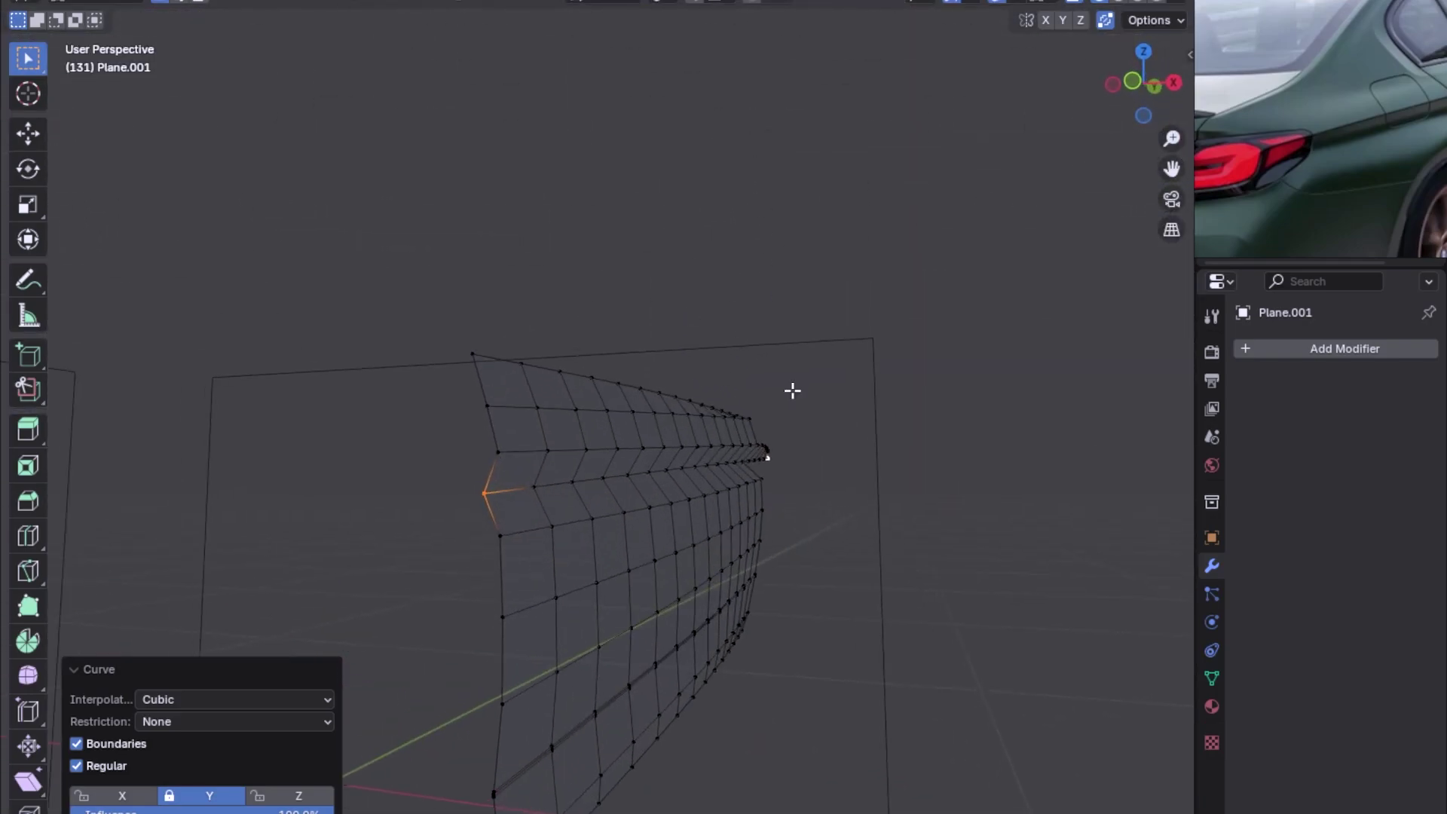
{"action": "mouse_move", "coordinate": [816, 478]}
{"action": "middle_mouse_down"}
{"action": "mouse_move", "coordinate": [708, 490]}
{"action": "mouse_move", "coordinate": [1043, 488]}
{"action": "mouse_move", "coordinate": [959, 433]}
{"action": "middle_mouse_up"}
{"action": "key", "text": "g"}
{"action": "key", "text": "x"}
{"action": "left_click", "coordinate": [531, 540]}
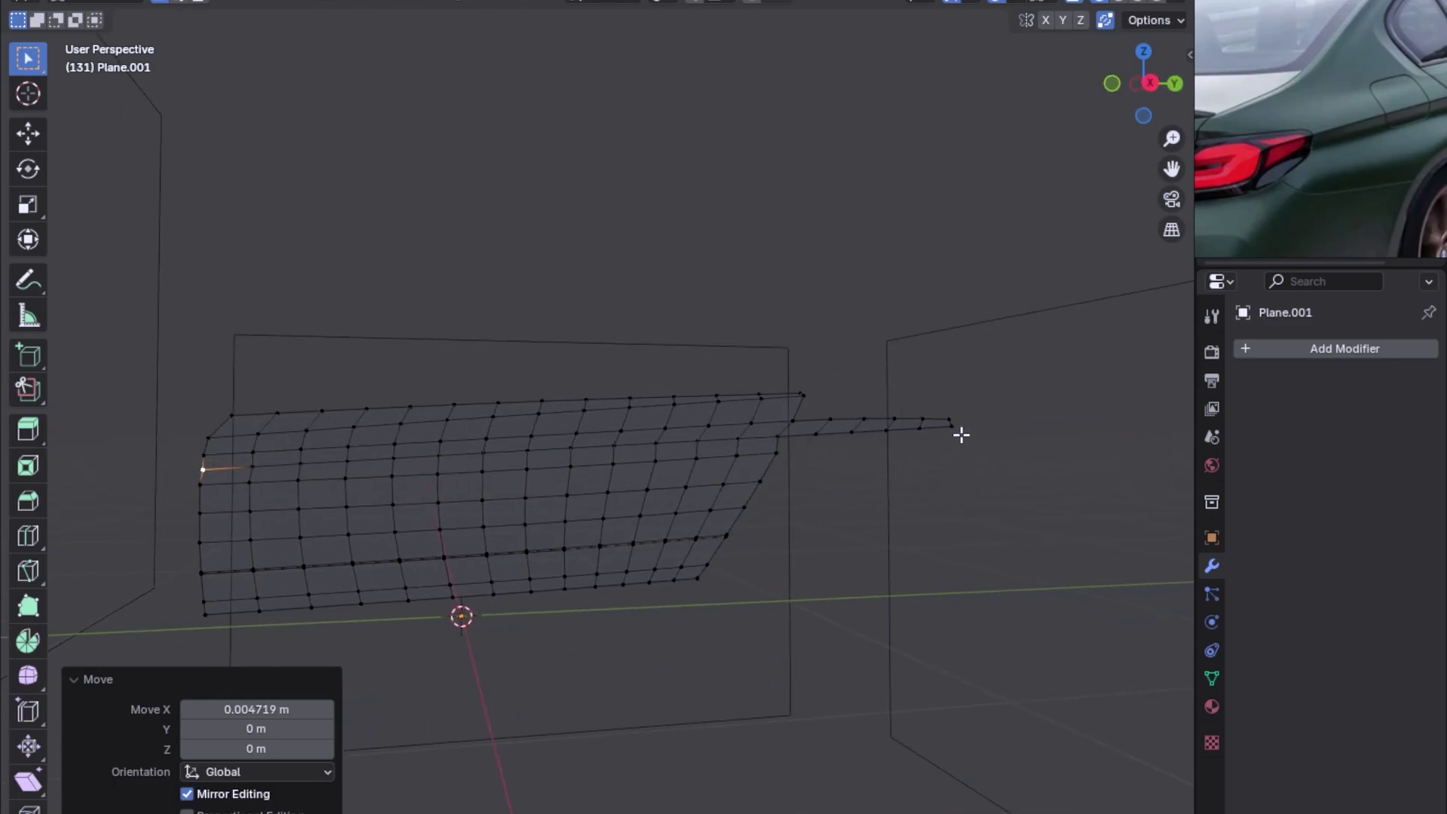
Undo a stray edge-path selection and leave the finished panel in Object Mode.
{"action": "left_click", "coordinate": [945, 425], "text": "ctrl"}
{"action": "key", "text": "ctrl+z"}
{"action": "mouse_move", "coordinate": [332, 494]}
{"action": "middle_mouse_down"}
{"action": "mouse_move", "coordinate": [561, 514]}
{"action": "mouse_move", "coordinate": [507, 497]}
{"action": "middle_mouse_up"}
{"action": "key", "text": "Tab"}
{"action": "key", "text": "Tab"}
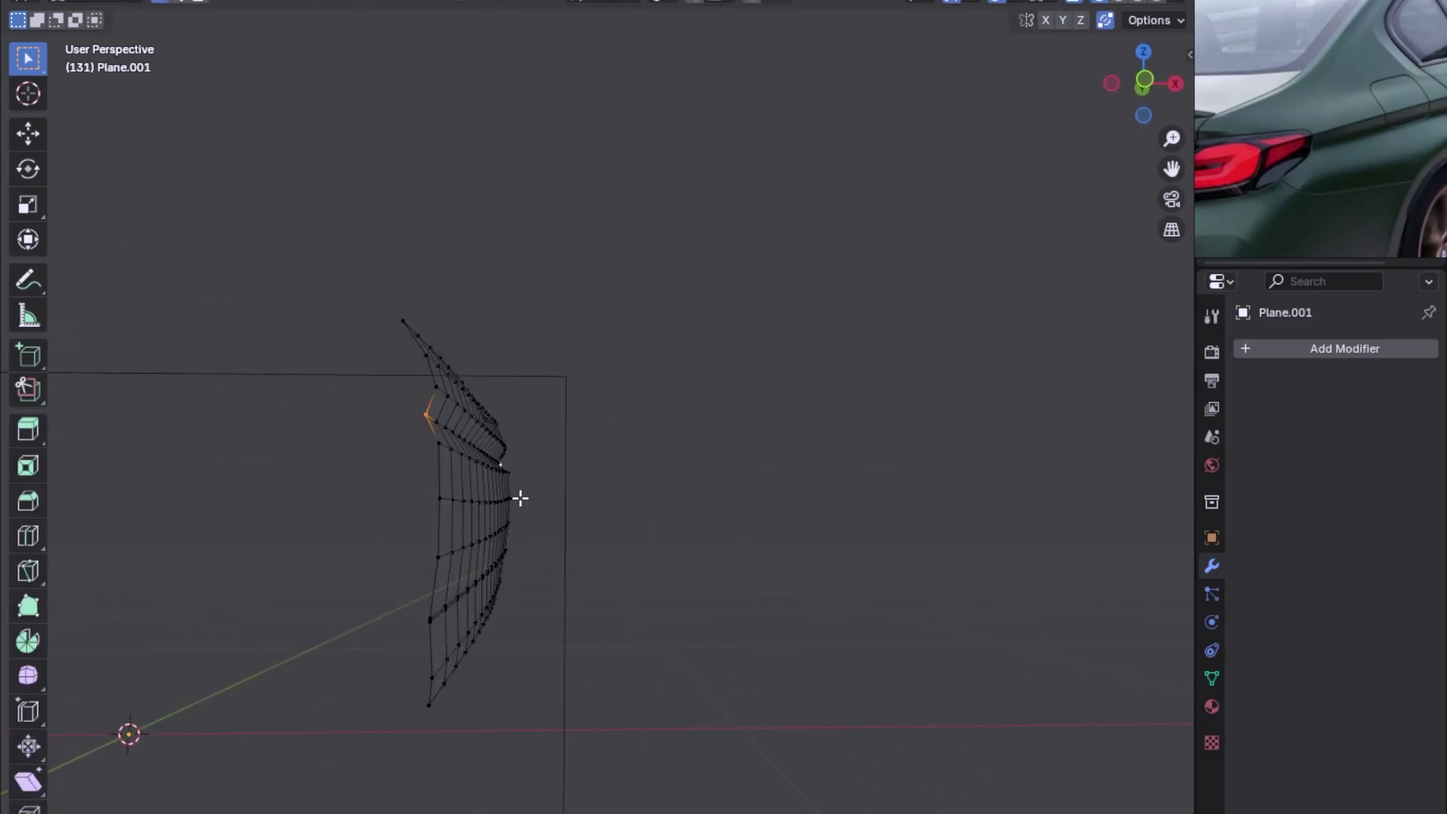
{"action": "middle_click_drag", "start_coordinate": [490, 473], "coordinate": [468, 501]}
{"action": "key", "text": "Tab"}
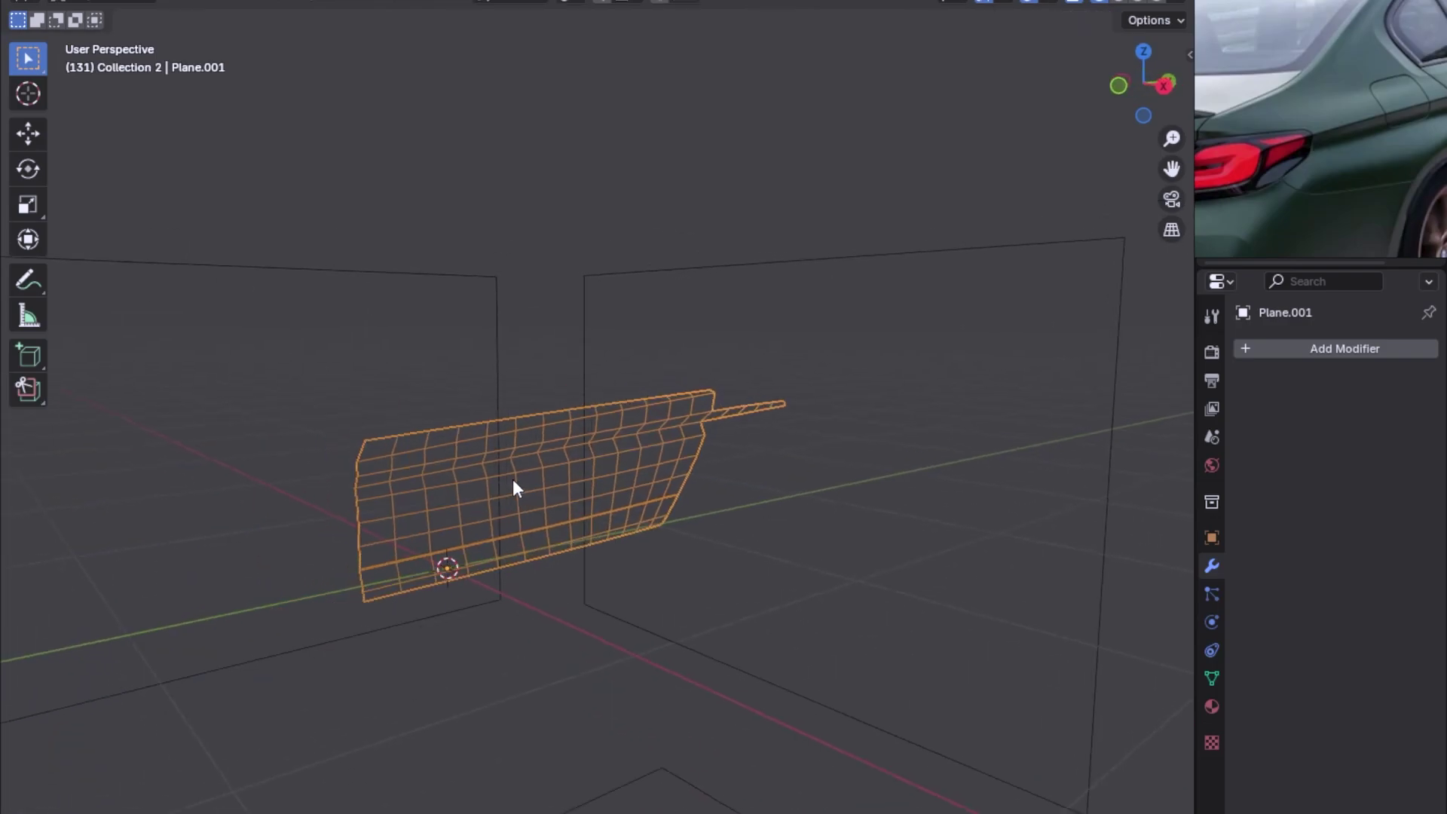
{"action": "key", "text": "z"}
{"action": "left_click", "coordinate": [609, 478]}
{"action": "middle_click_drag", "start_coordinate": [608, 478], "coordinate": [656, 475]}
{"action": "key", "text": "z"}
{"action": "left_click", "coordinate": [557, 473]}
{"action": "middle_click_drag", "start_coordinate": [558, 474], "coordinate": [576, 477]}
{"action": "key", "text": "q"}
{"action": "key", "text": "Escape"}
{"action": "key", "text": "h"}
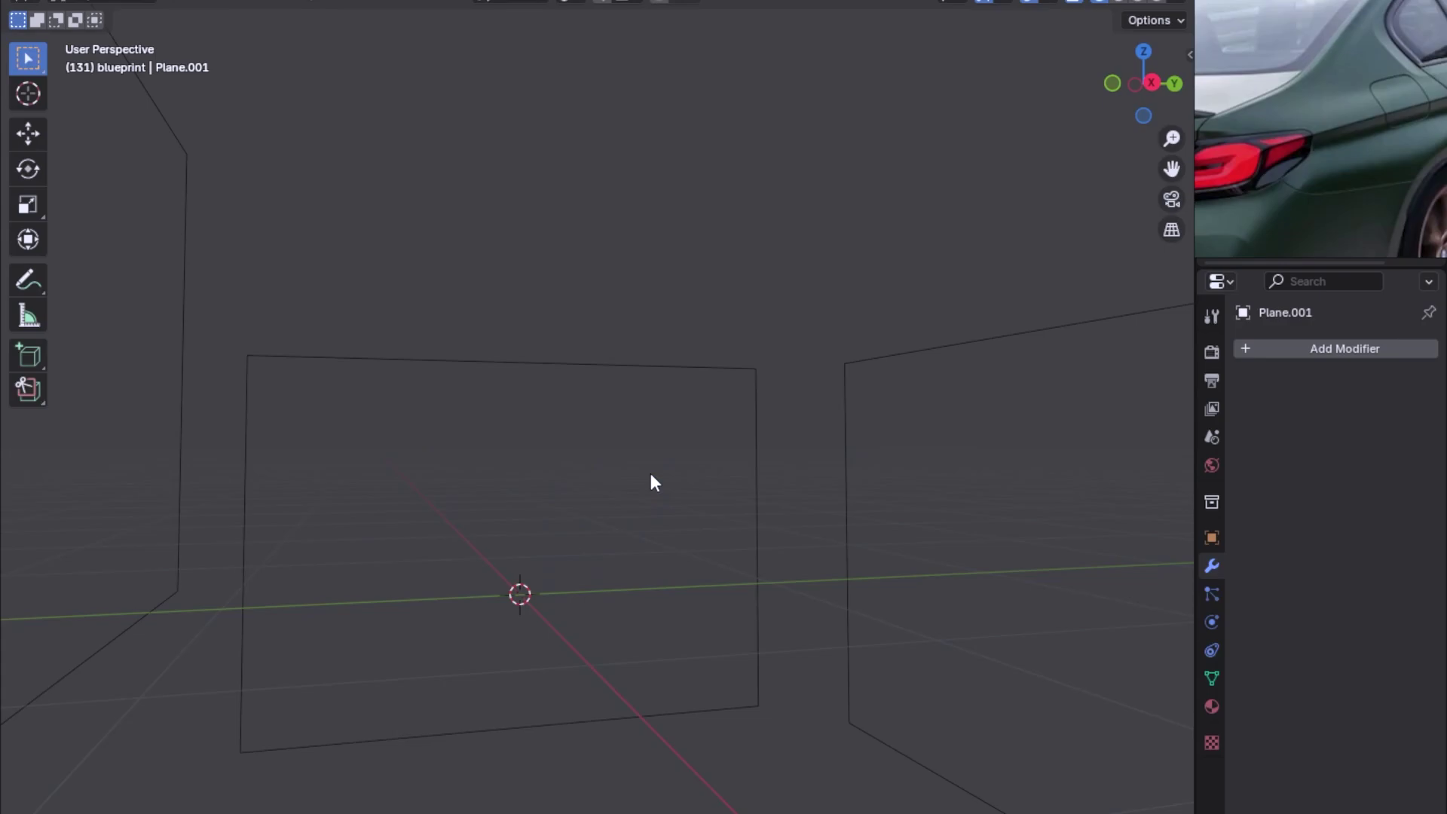
{"action": "key", "text": "alt+h"}
{"action": "scroll", "coordinate": [650, 473], "scroll_direction": "up", "scroll_amount": 2}
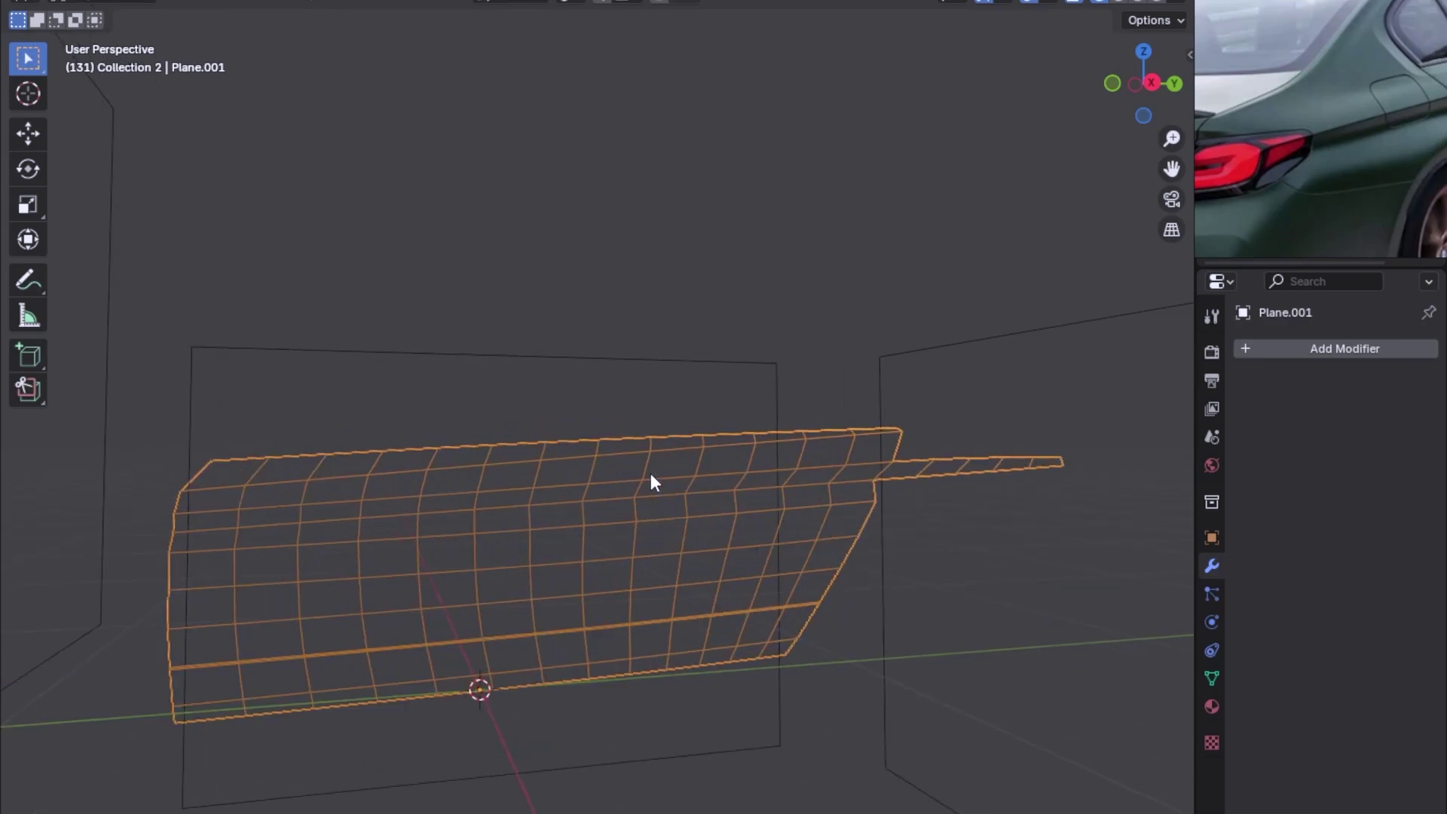
{"action": "key", "text": "alt+h"}
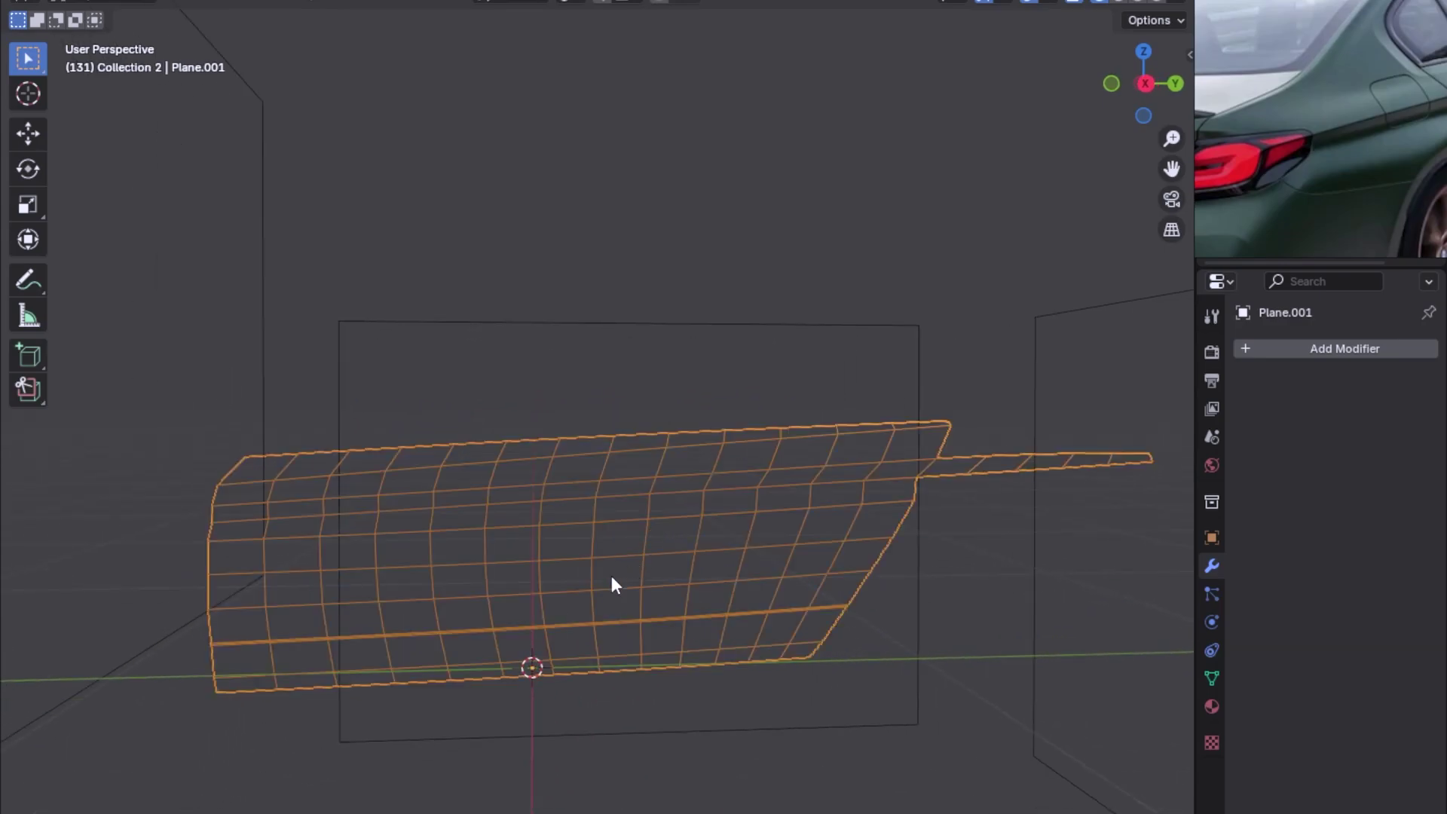
{"action": "key", "text": "shift+z"}
{"action": "key", "text": "Tab"}
{"action": "mouse_move", "coordinate": [540, 532]}
{"action": "middle_mouse_down"}
{"action": "mouse_move", "coordinate": [531, 502]}
{"action": "mouse_move", "coordinate": [465, 523]}
{"action": "mouse_move", "coordinate": [710, 485]}
{"action": "mouse_move", "coordinate": [640, 507]}
{"action": "middle_mouse_up"}
{"action": "left_click", "coordinate": [528, 491], "text": "alt"}
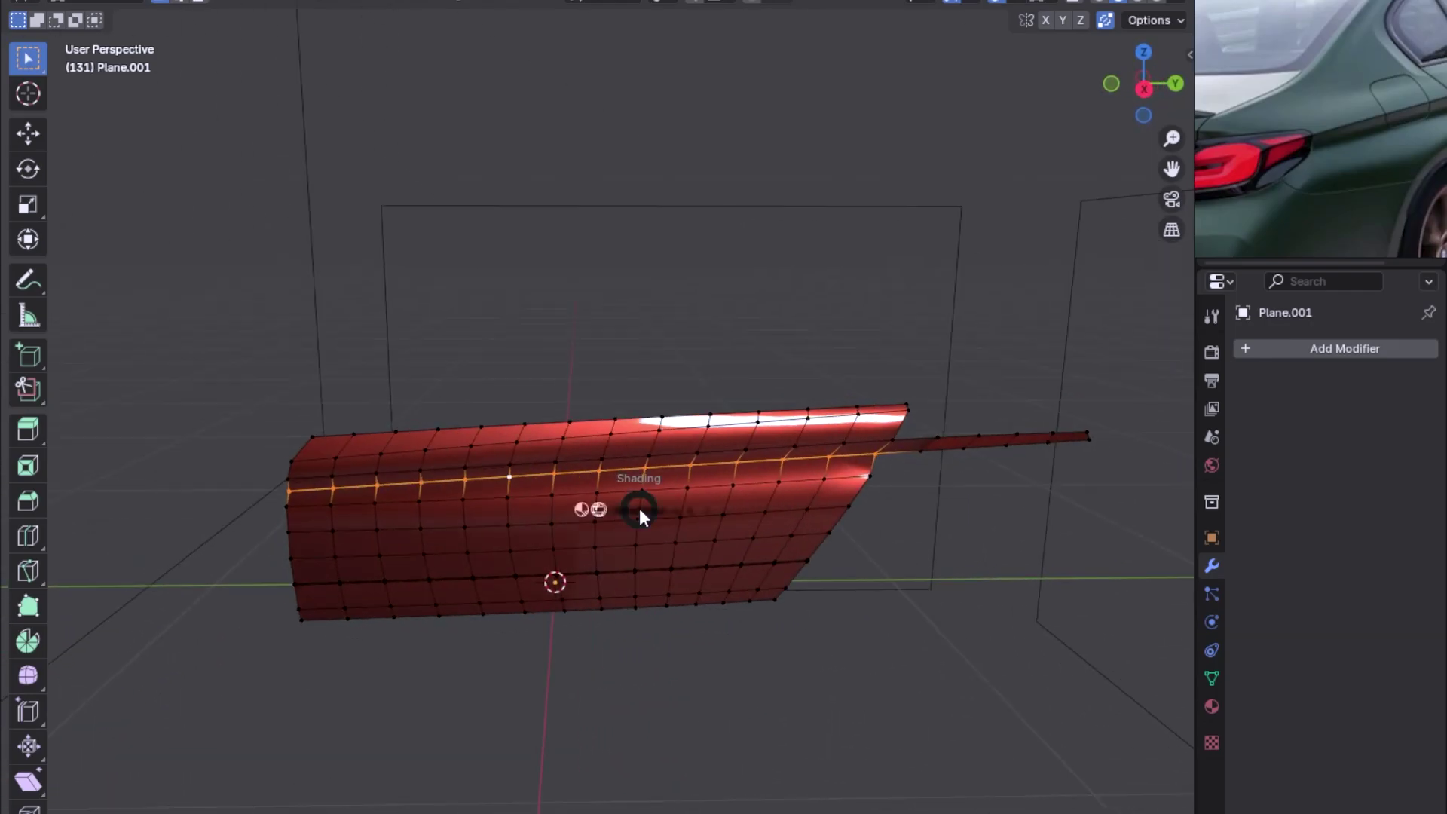
{"action": "key", "text": "KP_3"}
{"action": "key", "text": "z"}
{"action": "left_click", "coordinate": [630, 500]}
View the car from the right side, toggle X-ray, then return to solid shading.
{"action": "key", "text": "shift+z"}
{"action": "key", "text": "alt+z"}
{"action": "scroll", "coordinate": [761, 497], "scroll_direction": "down", "scroll_amount": 3}
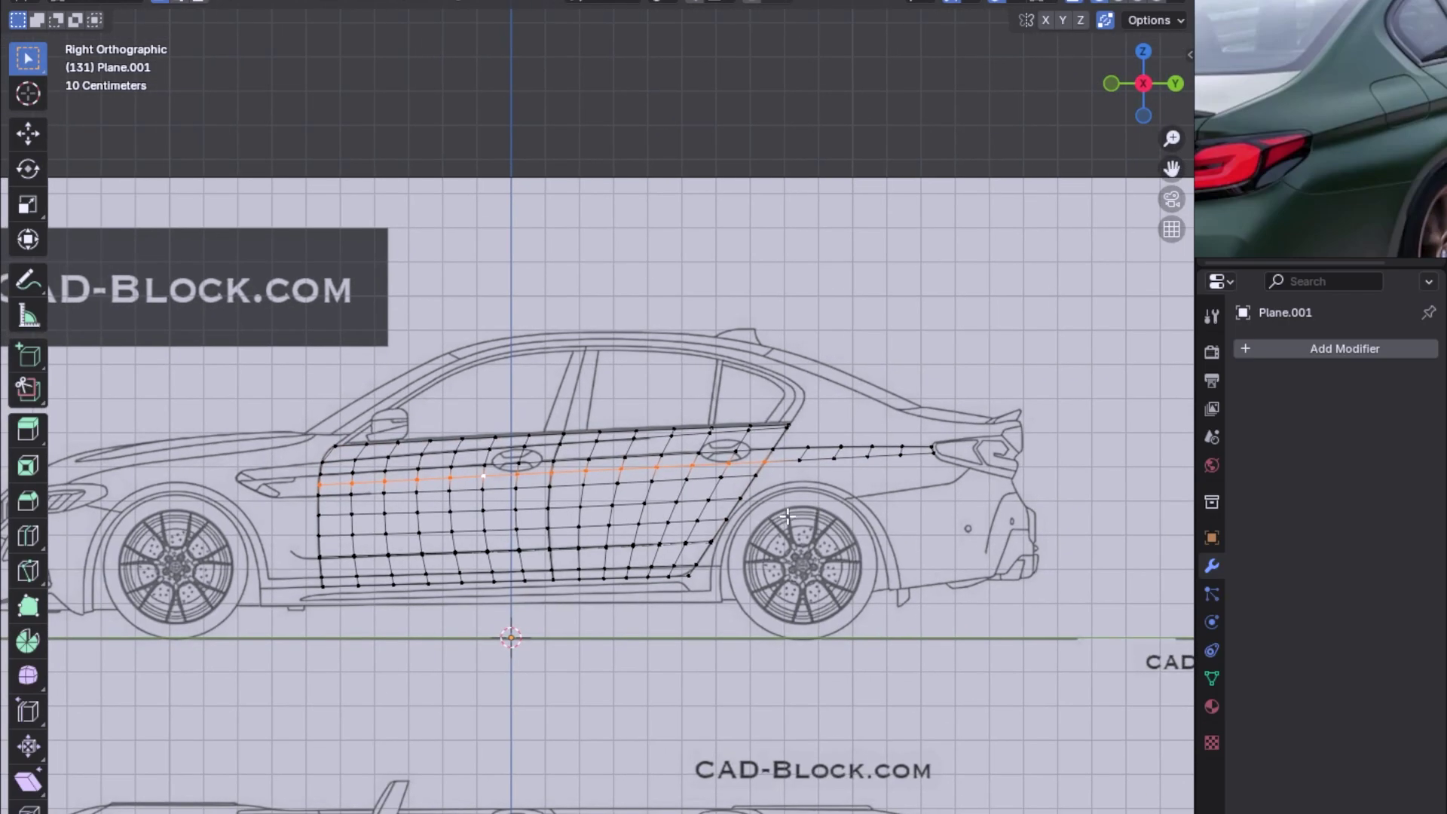
{"action": "scroll", "coordinate": [828, 513], "scroll_direction": "up", "scroll_amount": 2}
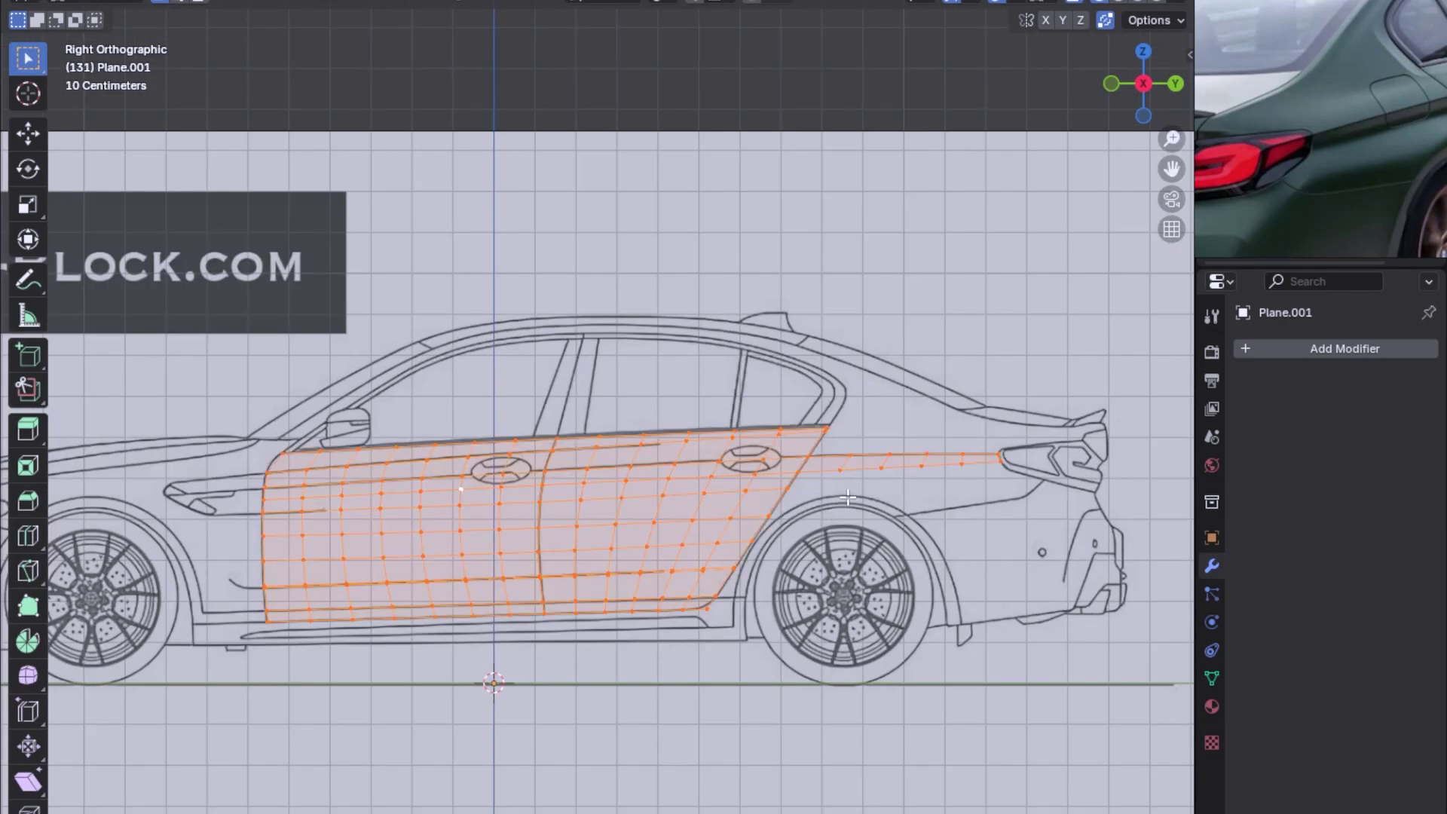
{"action": "key", "text": "z"}
{"action": "left_click", "coordinate": [935, 497]}
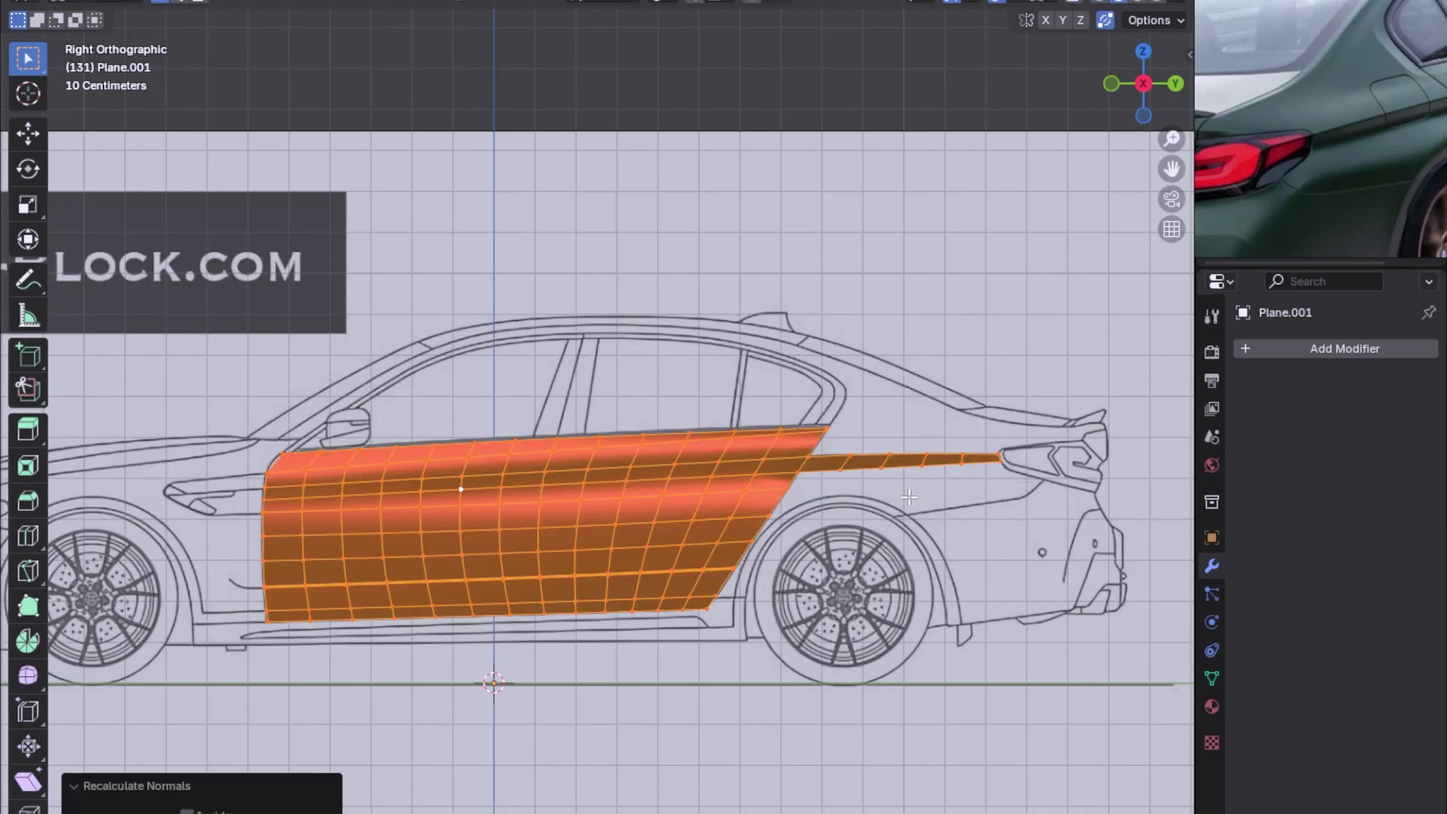
Recalculate the door panel's normals and zoom in on the rear strip and wheel.
{"action": "key", "text": "Tab"}
{"action": "scroll", "coordinate": [846, 494], "scroll_direction": "up", "scroll_amount": 2}
{"action": "scroll", "coordinate": [842, 492], "scroll_direction": "down", "scroll_amount": 1}
{"action": "key", "text": "Tab"}
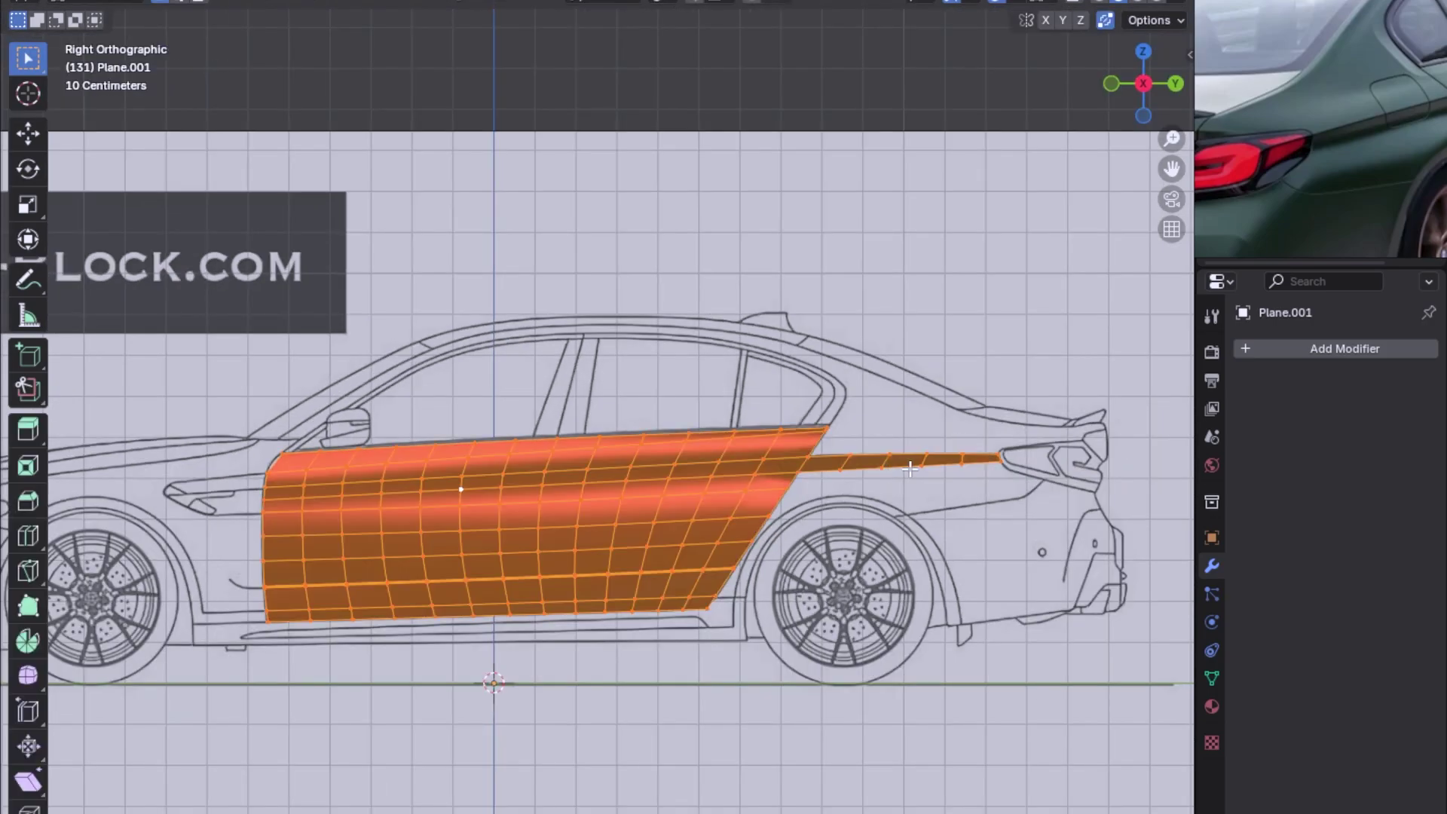
{"action": "scroll", "coordinate": [888, 499], "scroll_direction": "up", "scroll_amount": 1}
{"action": "middle_click_drag", "start_coordinate": [888, 499], "coordinate": [780, 522], "text": "shift"}
{"action": "scroll", "coordinate": [695, 535], "scroll_direction": "up", "scroll_amount": 2}
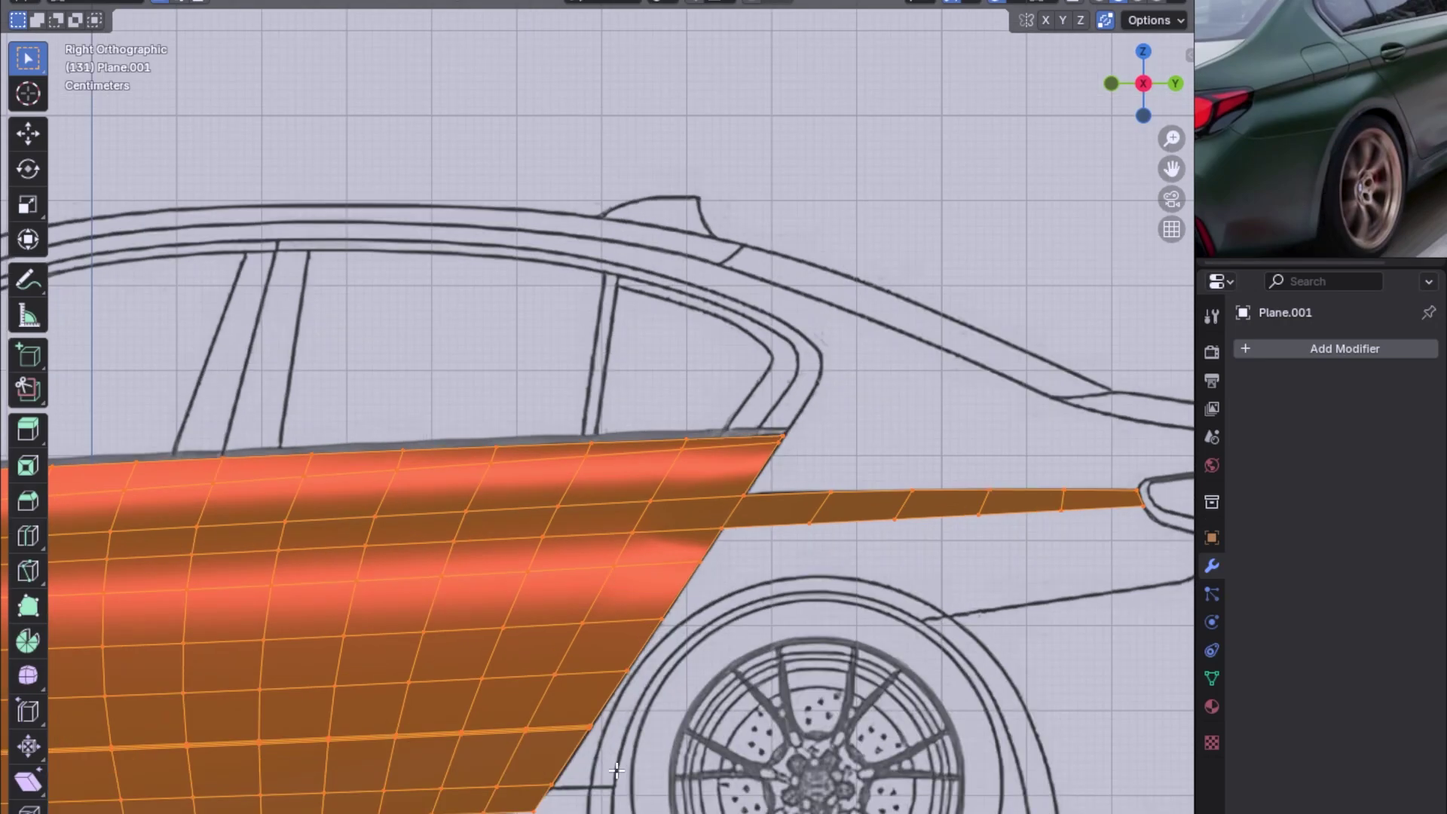
{"action": "scroll", "coordinate": [630, 717], "scroll_direction": "up", "scroll_amount": 3}
Duplicate the door panel's lower rear corner vertex and place the copy beside it.
{"action": "left_click", "coordinate": [561, 607]}
{"action": "middle_click_drag", "start_coordinate": [652, 620], "coordinate": [606, 590], "text": "shift"}
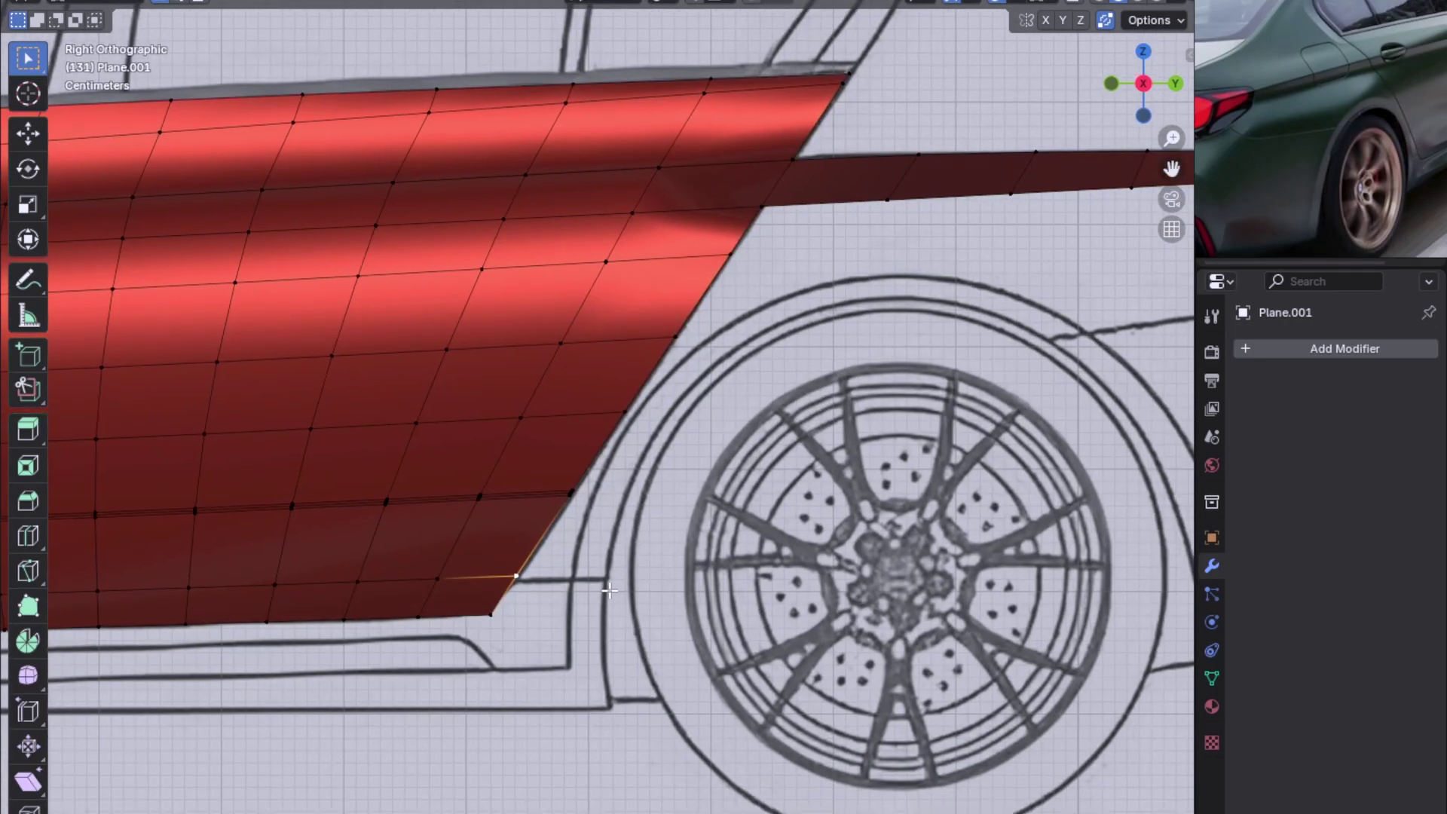
{"action": "scroll", "coordinate": [606, 590], "scroll_direction": "up", "scroll_amount": 1}
{"action": "key", "text": "shift+d"}
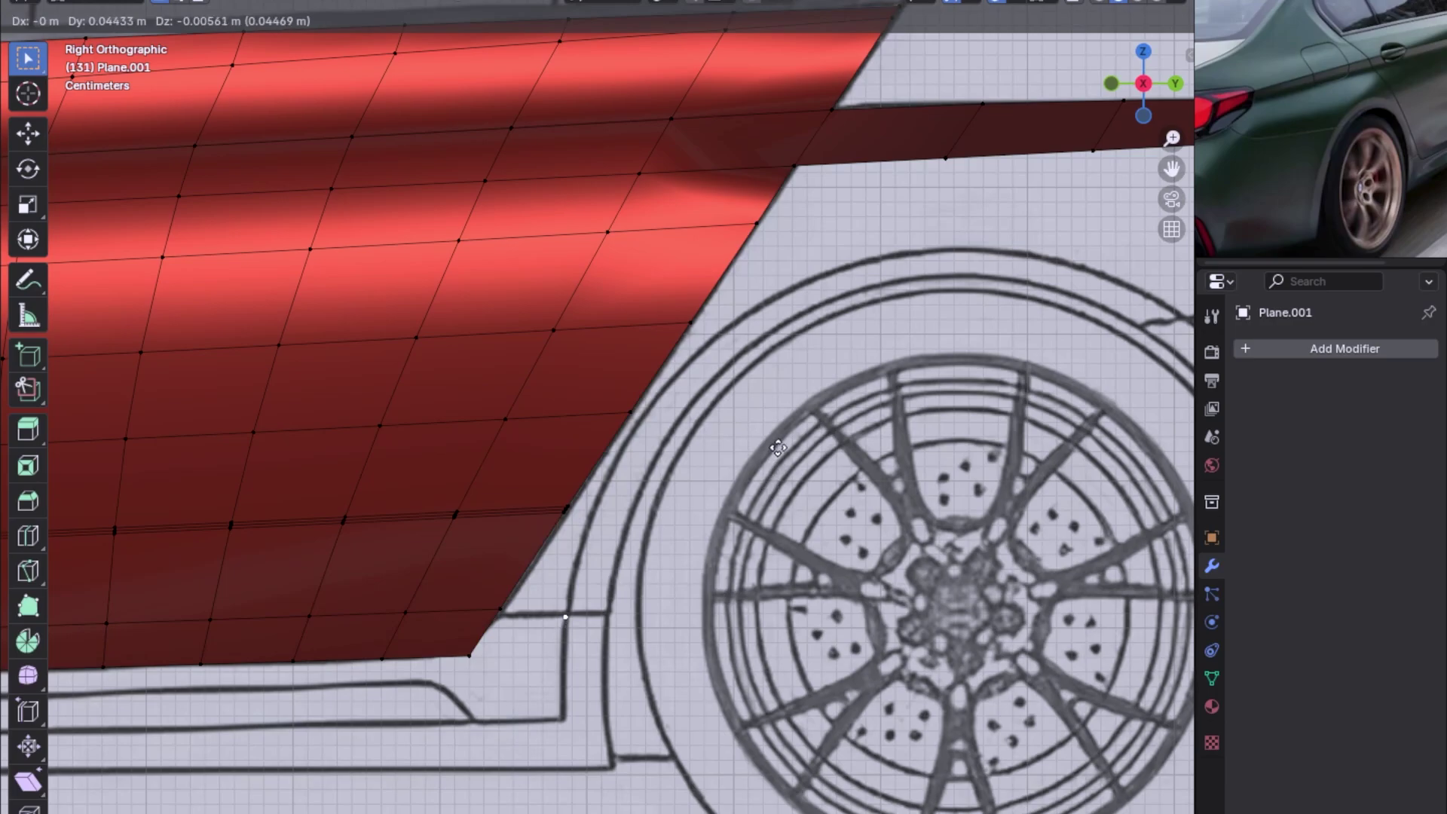
{"action": "left_click", "coordinate": [796, 420]}
{"action": "middle_click_drag", "start_coordinate": [738, 531], "coordinate": [777, 493], "text": "alt"}
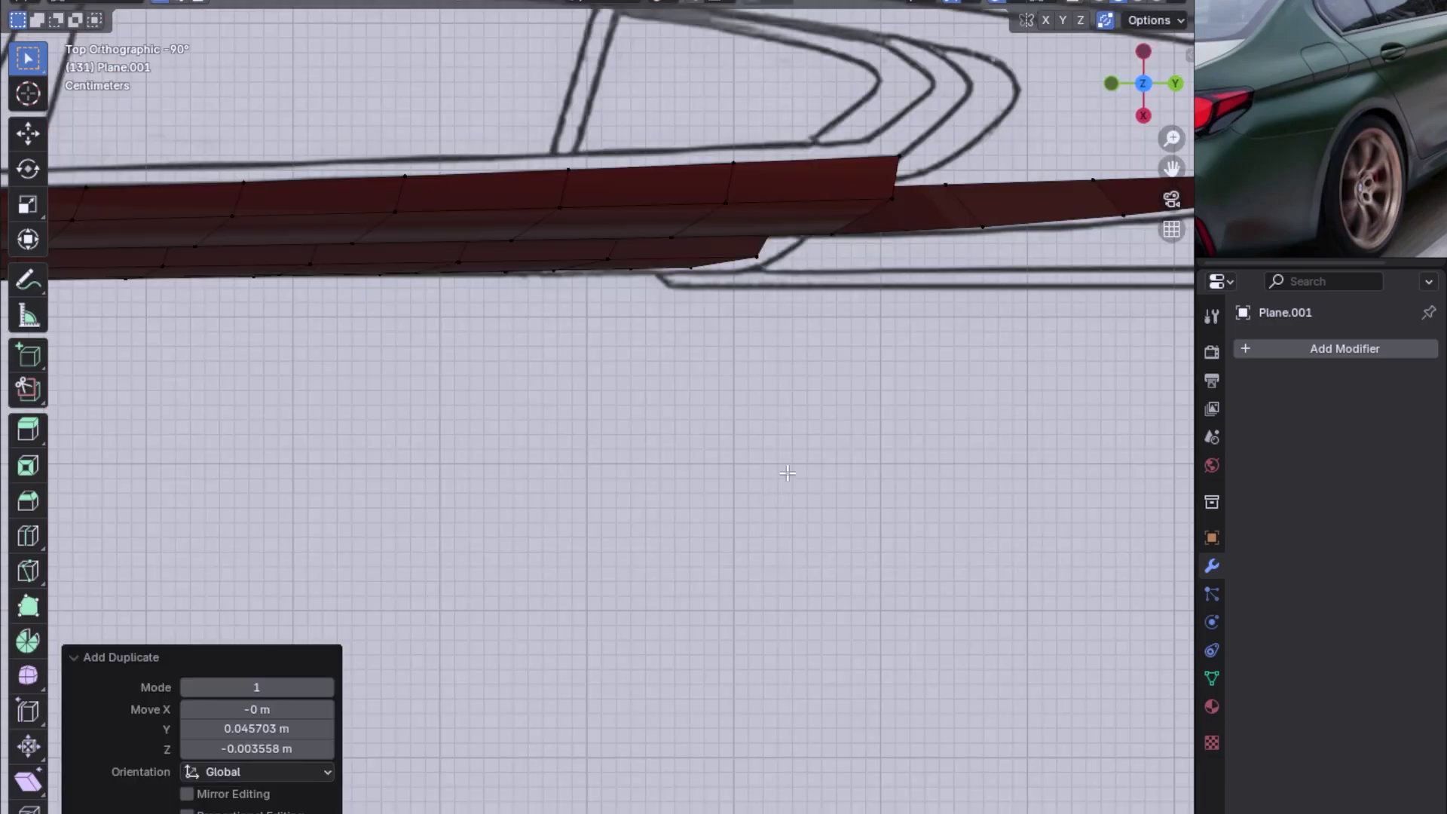
{"action": "mouse_move", "coordinate": [798, 426]}
{"action": "middle_mouse_down"}
{"action": "mouse_move", "coordinate": [807, 284]}
{"action": "mouse_move", "coordinate": [695, 536]}
{"action": "middle_mouse_up"}
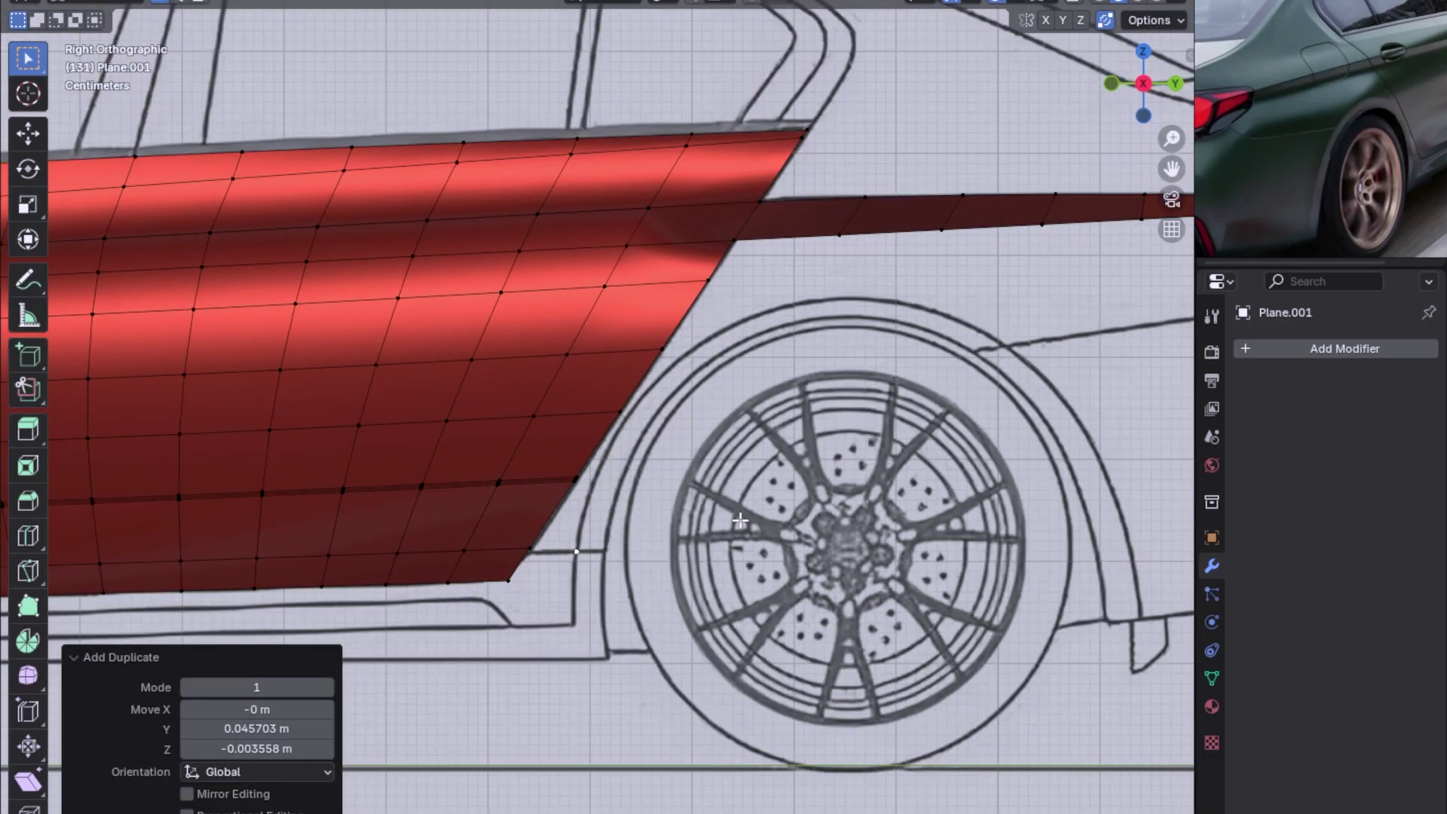
{"action": "scroll", "coordinate": [740, 520], "scroll_direction": "down", "scroll_amount": 1}
Run a new edge to the arch's rear end and split it with 8 cuts.
{"action": "key", "text": "g"}
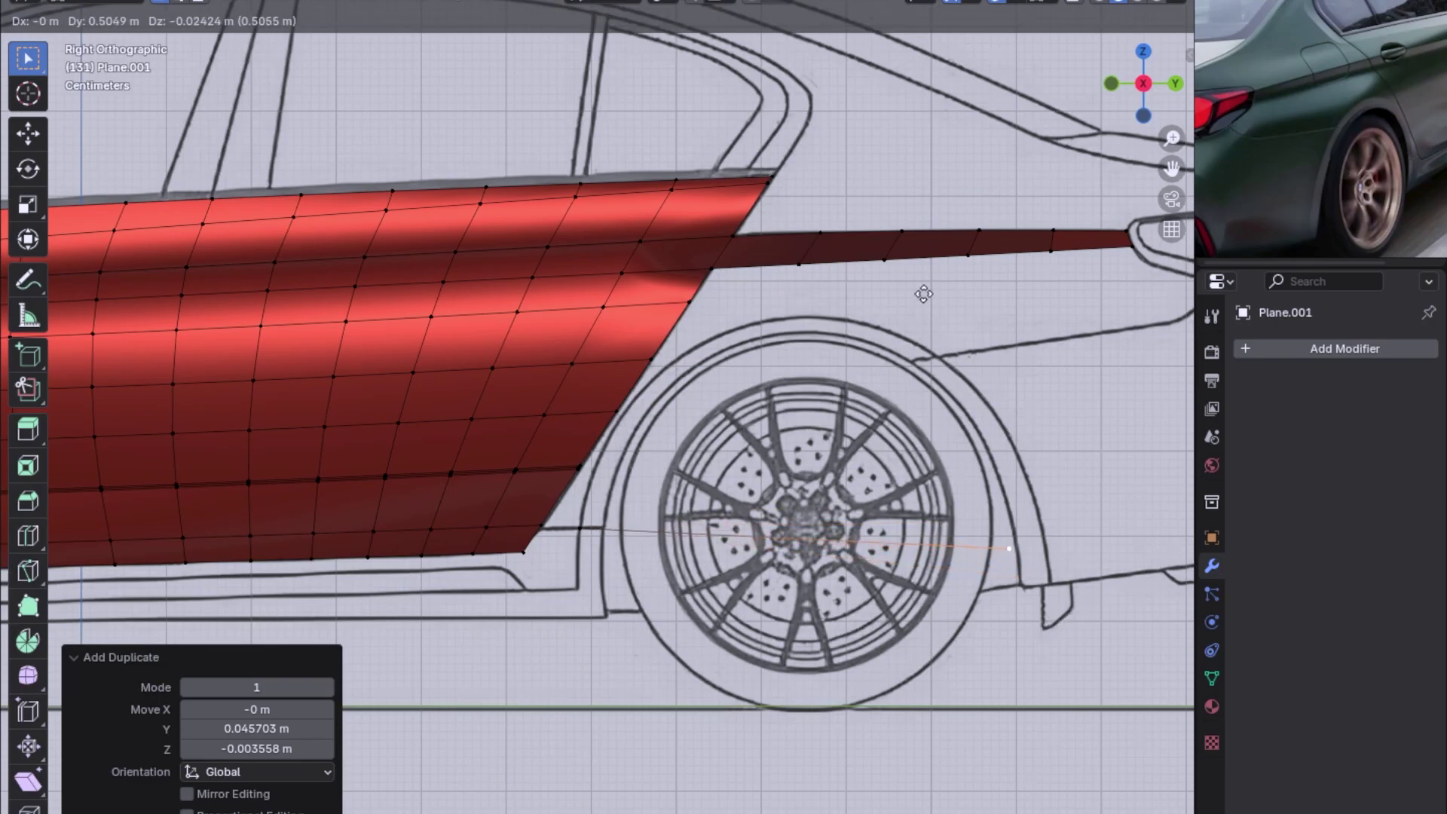
{"action": "left_click", "coordinate": [1066, 662]}
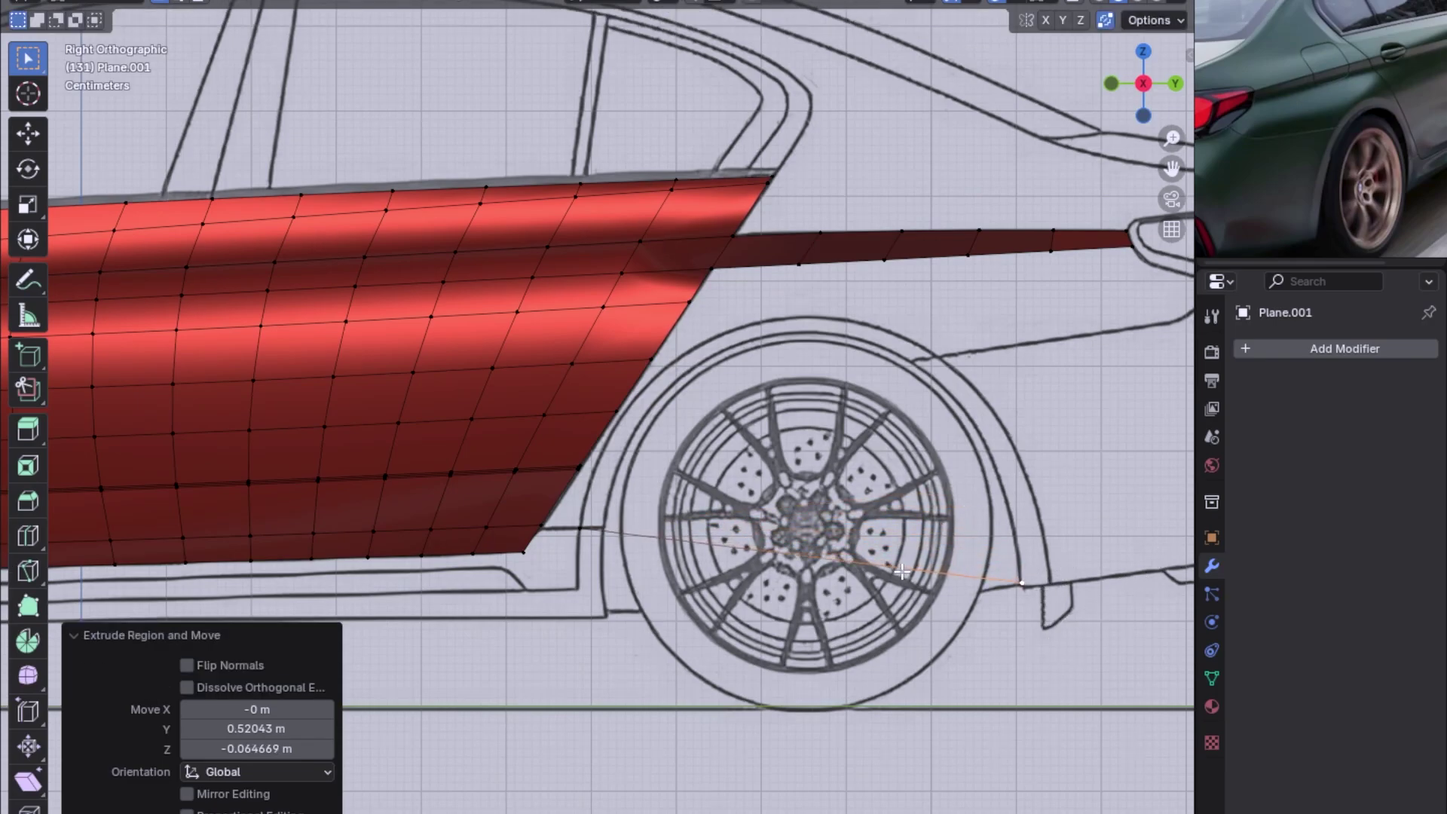
{"action": "key", "text": "ctrl+r"}
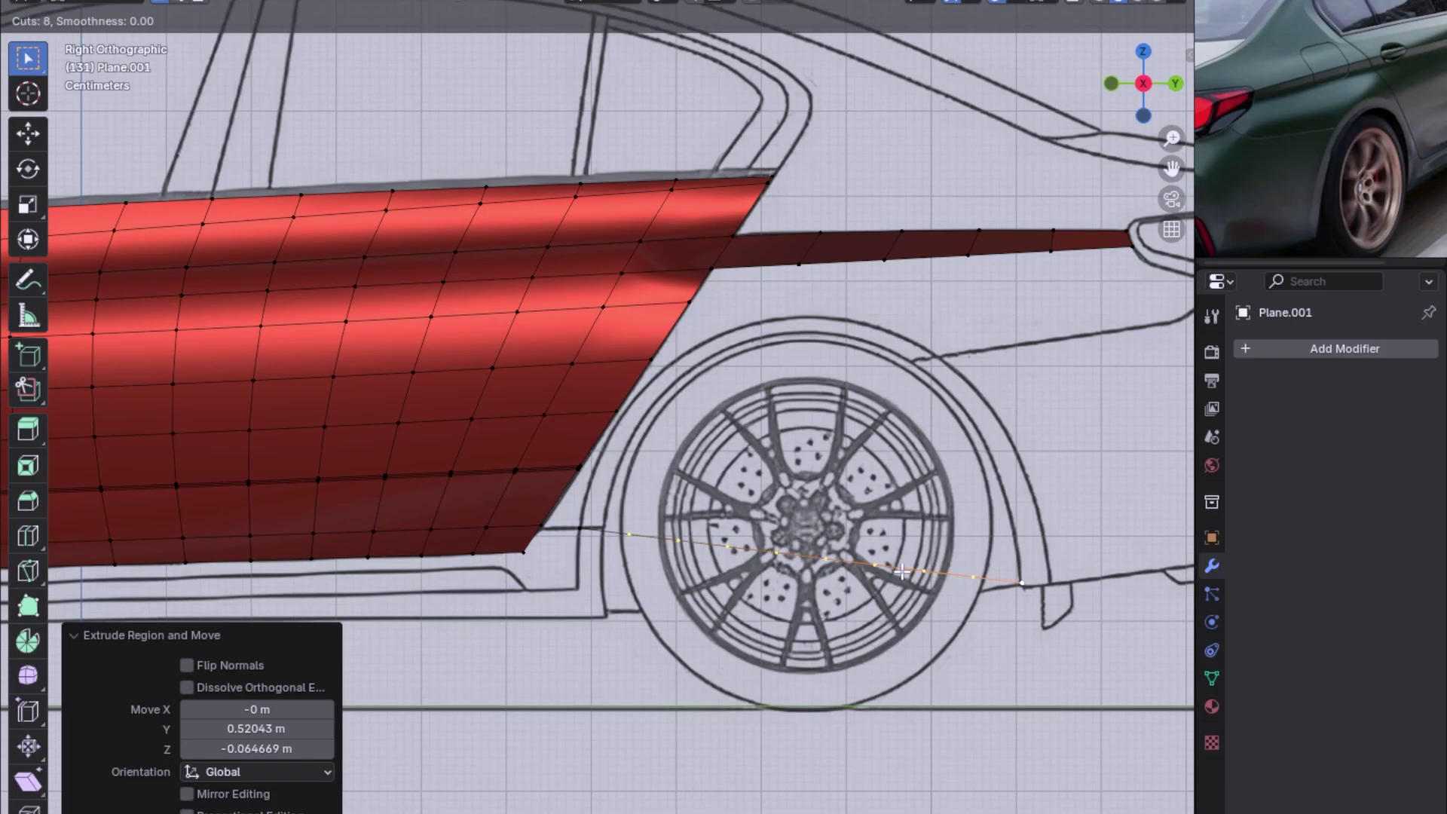
{"action": "left_click", "coordinate": [902, 572]}
{"action": "right_click", "coordinate": [924, 592]}
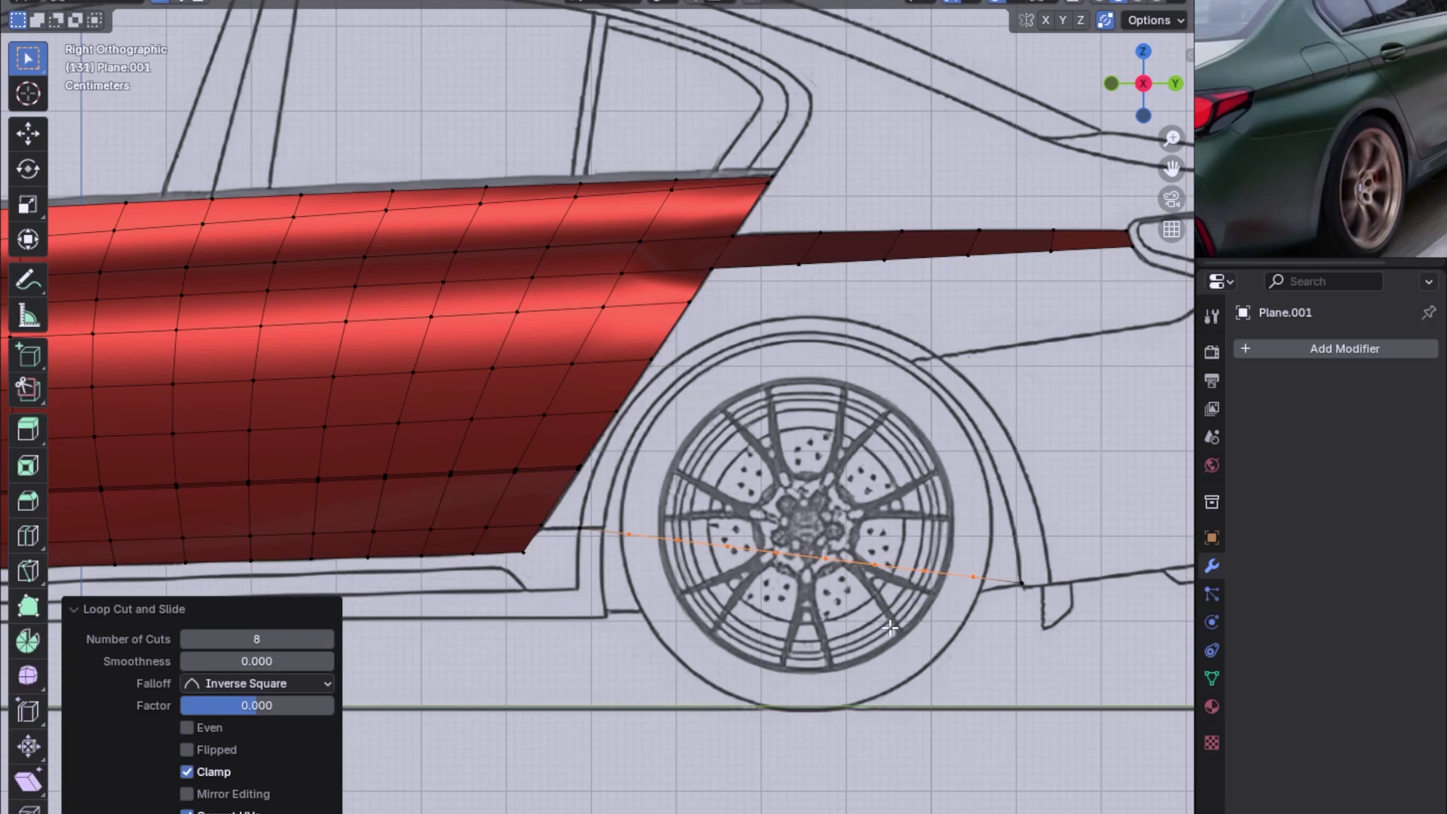
{"action": "left_click_drag", "start_coordinate": [679, 582], "coordinate": [679, 584]}
Move the first five edge vertices up onto the front and top of the arch outline.
{"action": "key", "text": "g"}
{"action": "left_click", "coordinate": [650, 558]}
{"action": "key", "text": "g"}
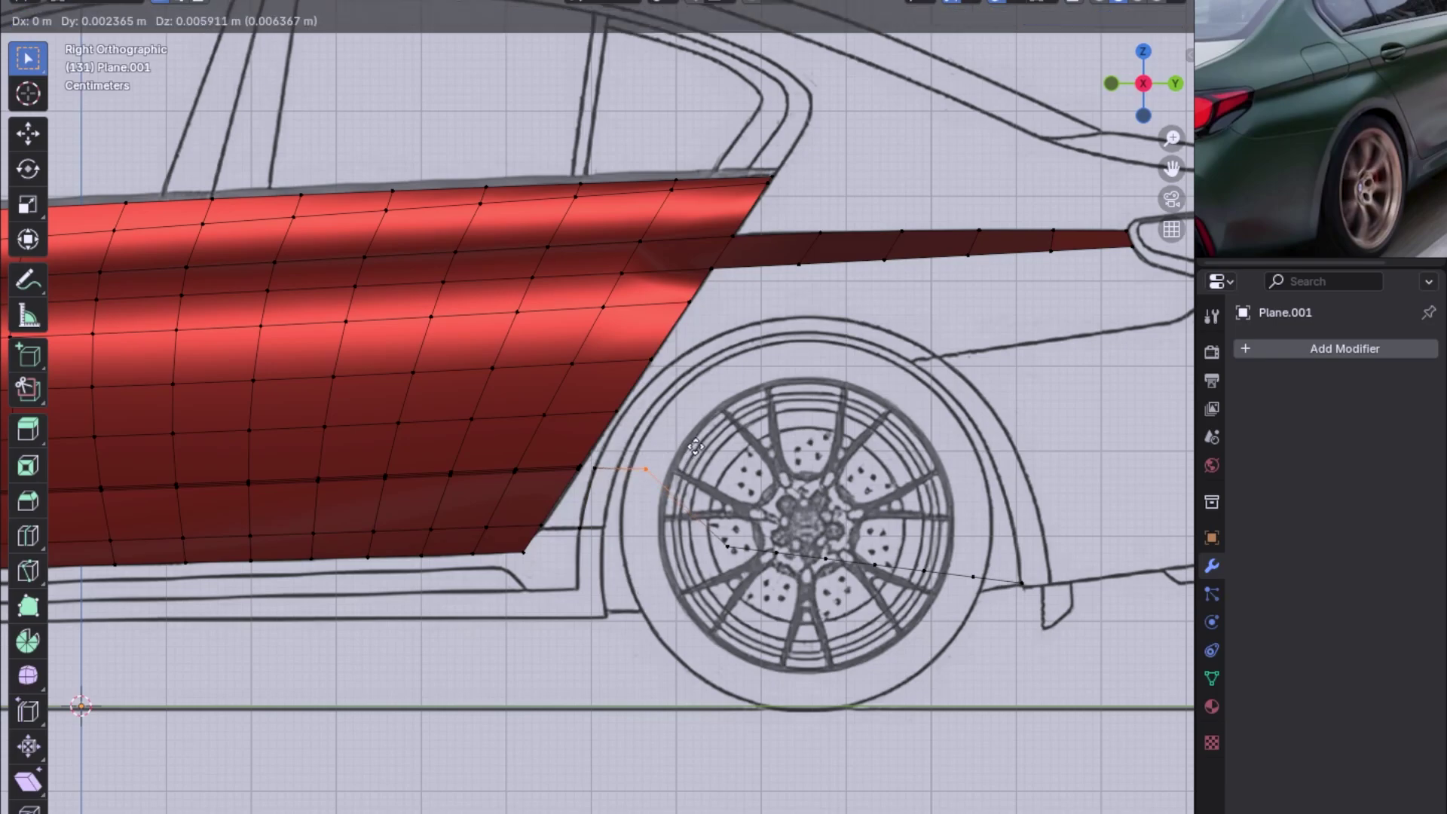
{"action": "left_click", "coordinate": [671, 401]}
{"action": "key", "text": "g"}
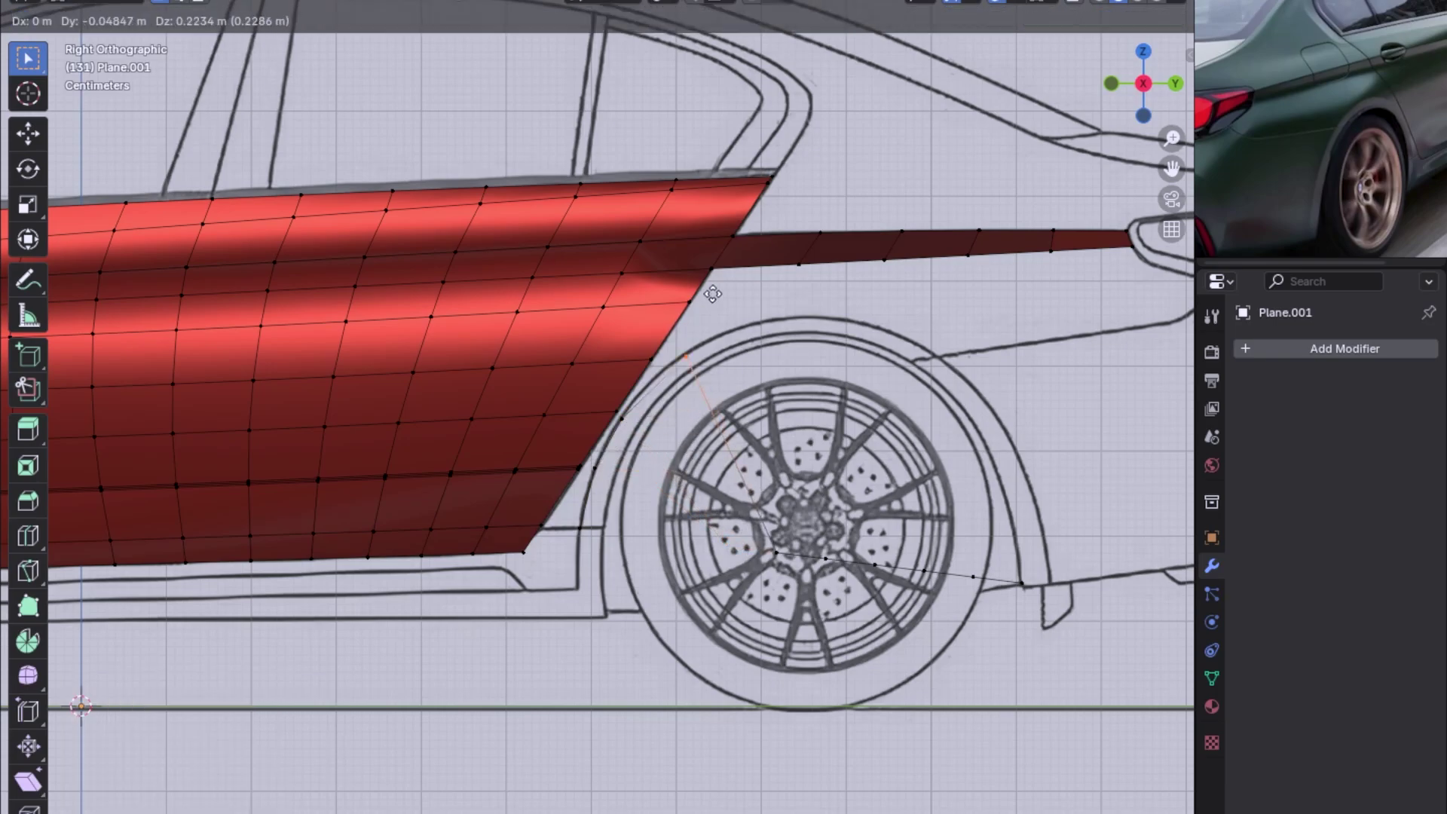
{"action": "left_click", "coordinate": [694, 307]}
{"action": "key", "text": "g"}
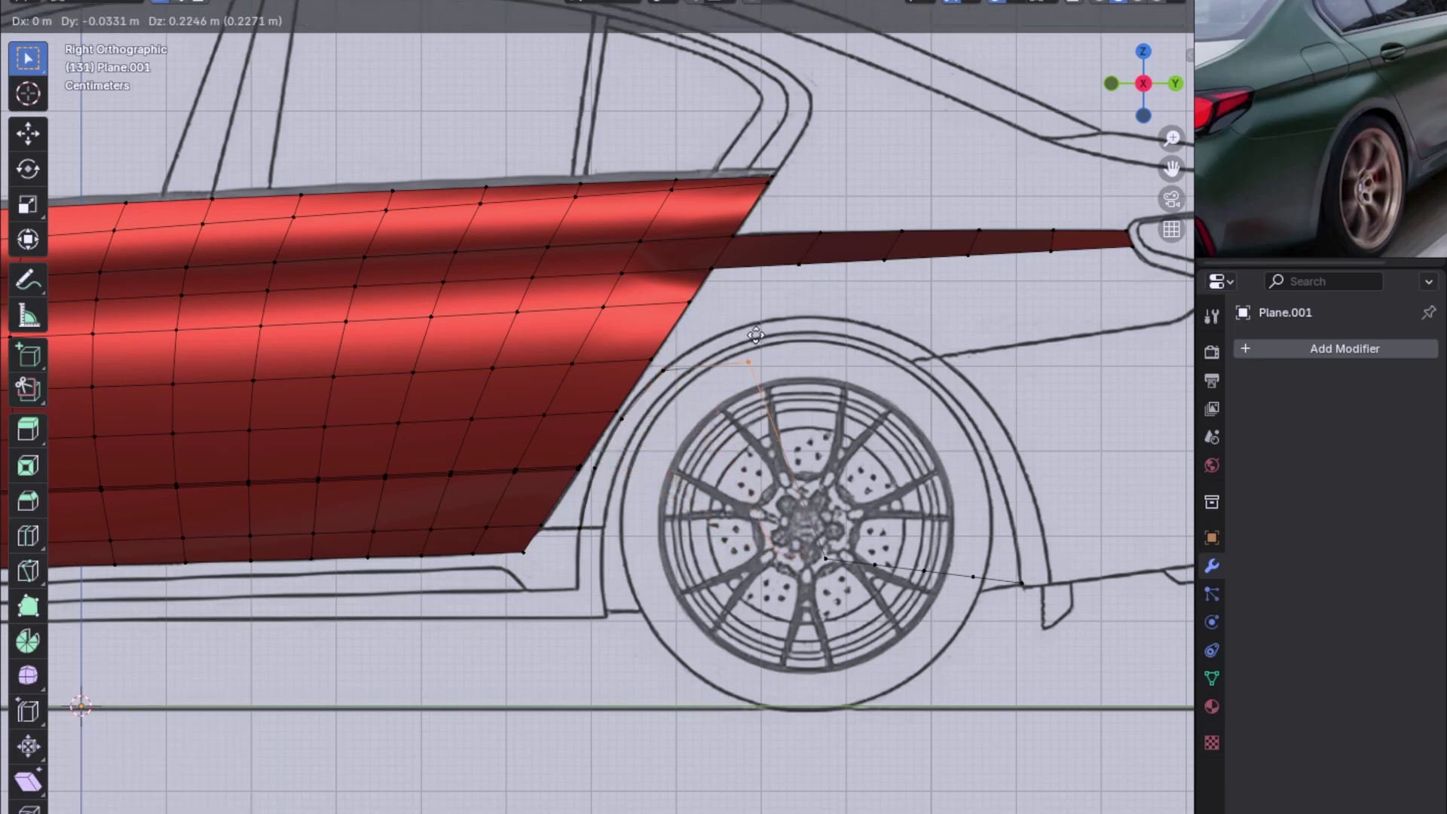
{"action": "left_click", "coordinate": [723, 315]}
{"action": "key", "text": "g"}
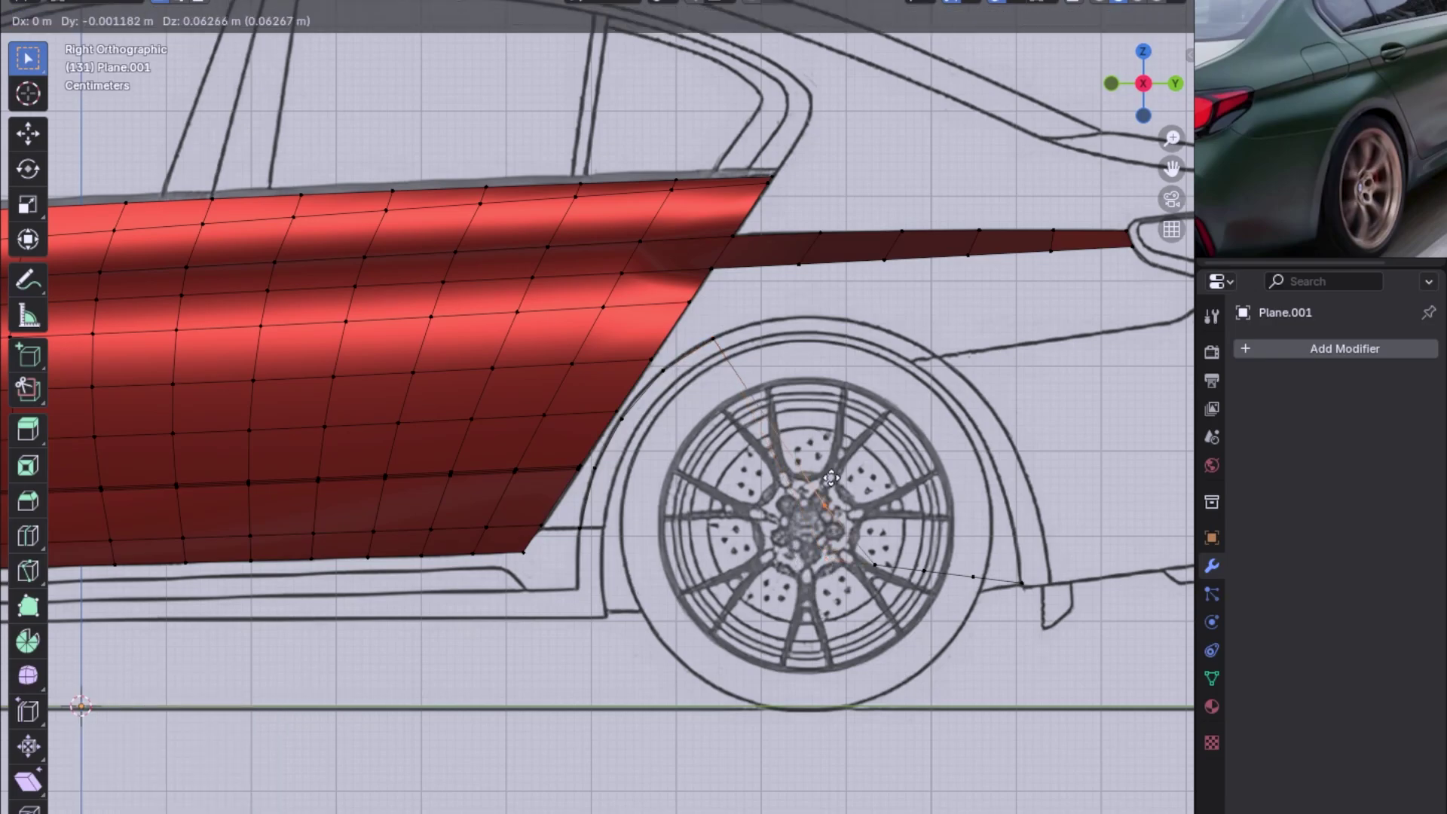
{"action": "left_click", "coordinate": [783, 311]}
Move the remaining vertices along the arch's rear curve down to its rear end.
{"action": "key", "text": "g"}
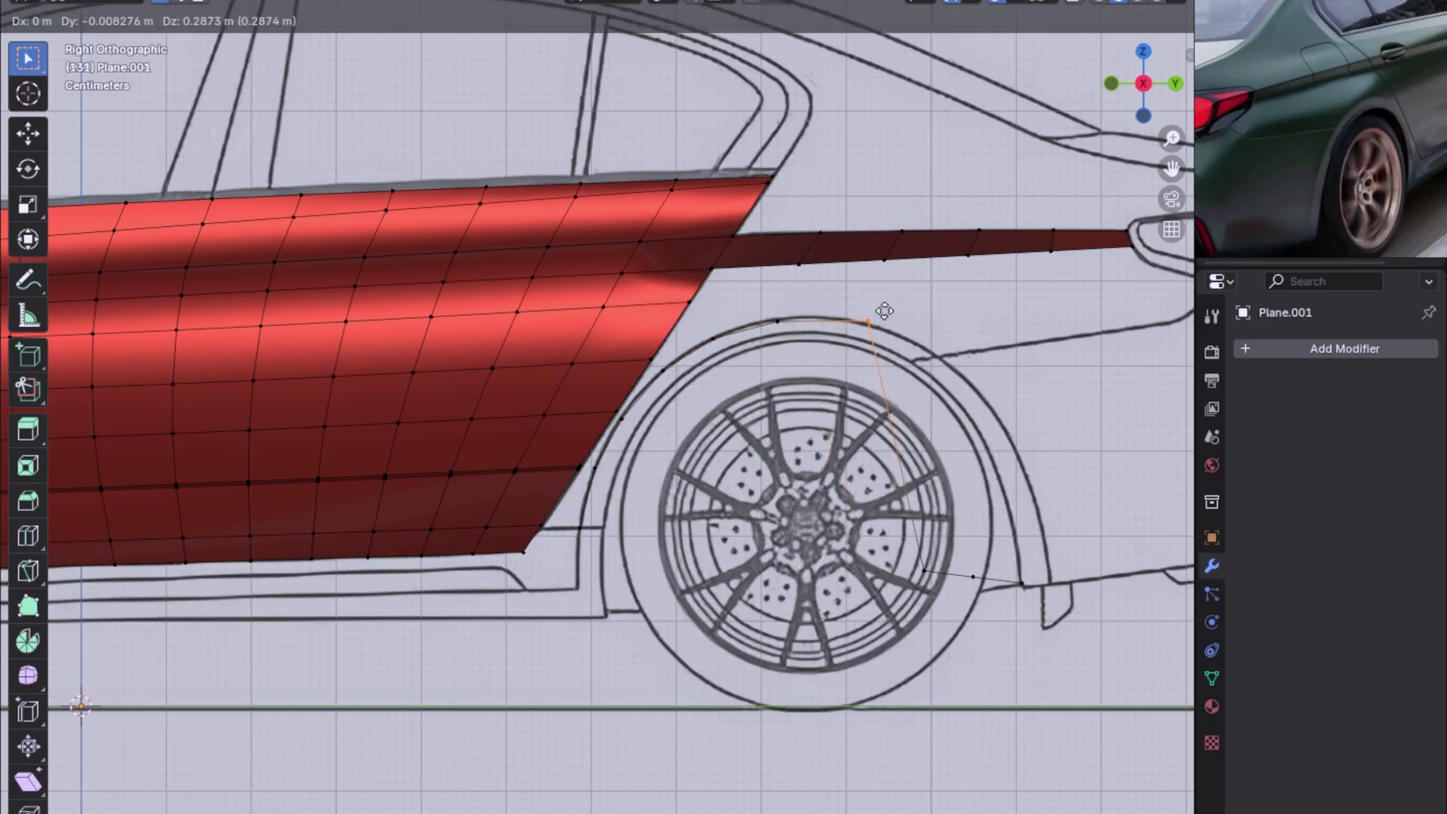
{"action": "left_click", "coordinate": [885, 318]}
{"action": "key", "text": "g"}
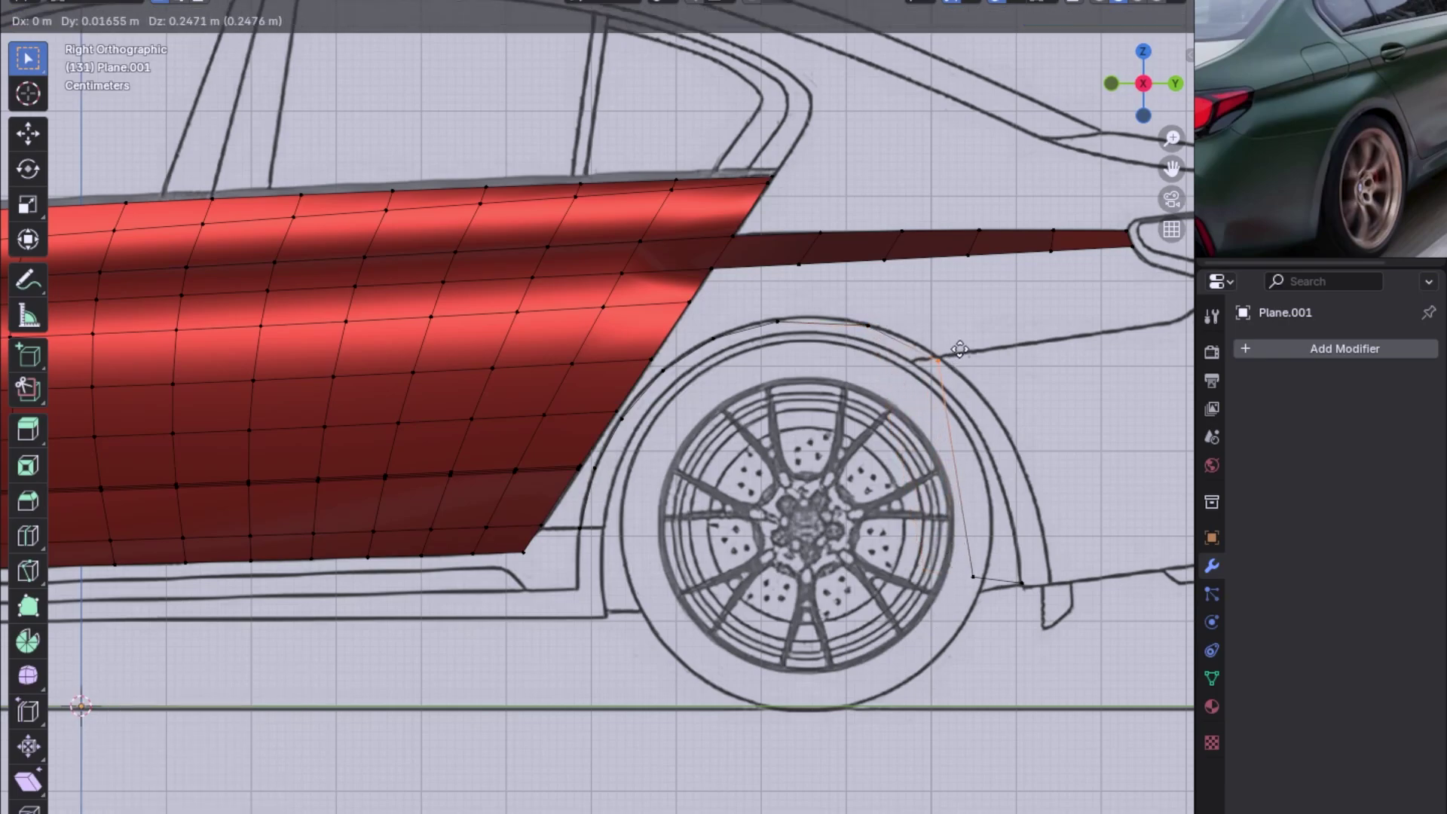
{"action": "left_click", "coordinate": [962, 348]}
{"action": "key", "text": "g"}
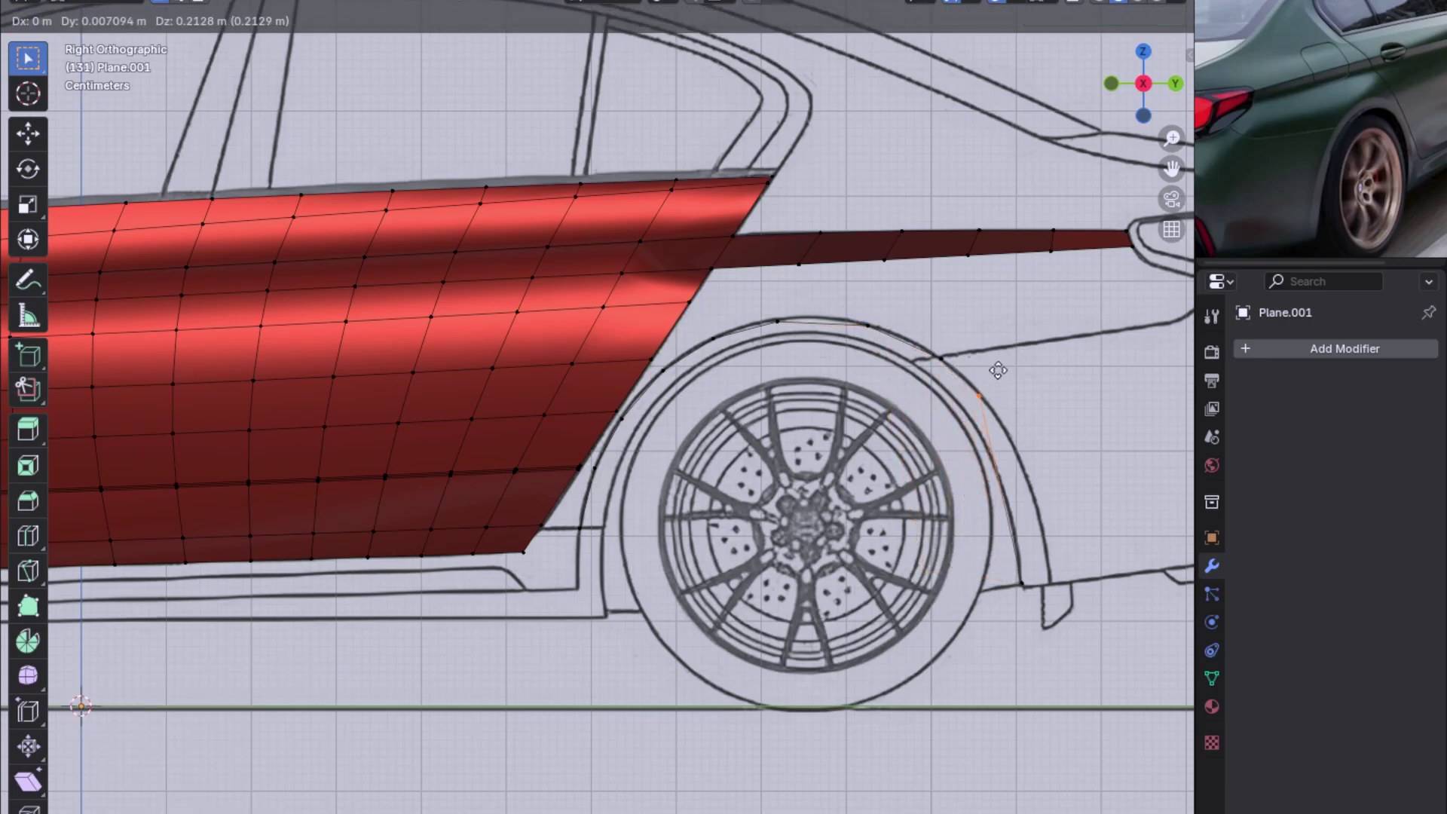
{"action": "left_click", "coordinate": [1002, 374]}
{"action": "key", "text": "g"}
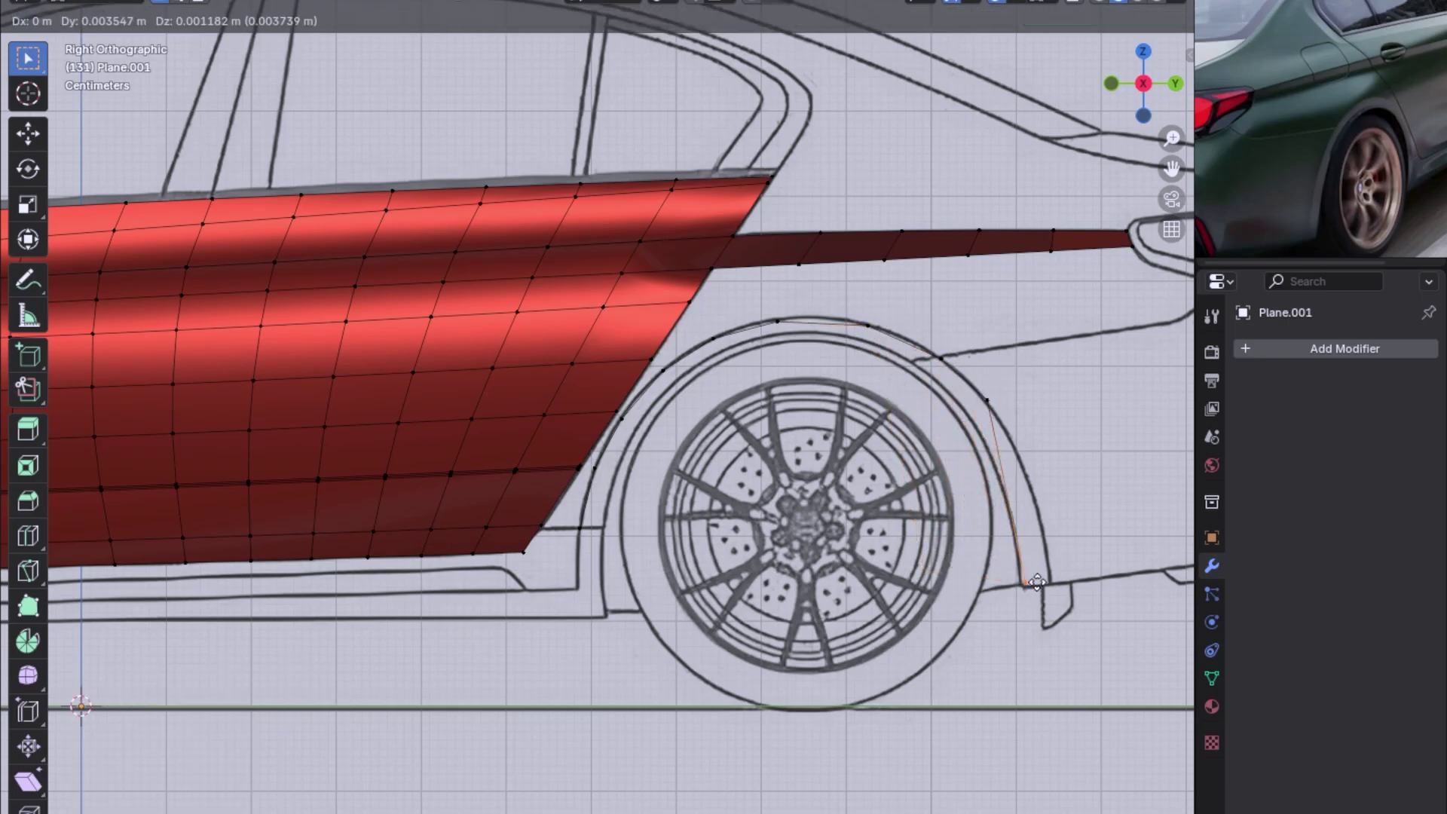
{"action": "left_click", "coordinate": [1063, 582]}
Add 2 cuts to the arch edge and place the new vertex on the arch outline.
{"action": "key", "text": "ctrl+r"}
{"action": "left_click", "coordinate": [1018, 474]}
{"action": "right_click", "coordinate": [1018, 475]}
{"action": "key", "text": "g"}
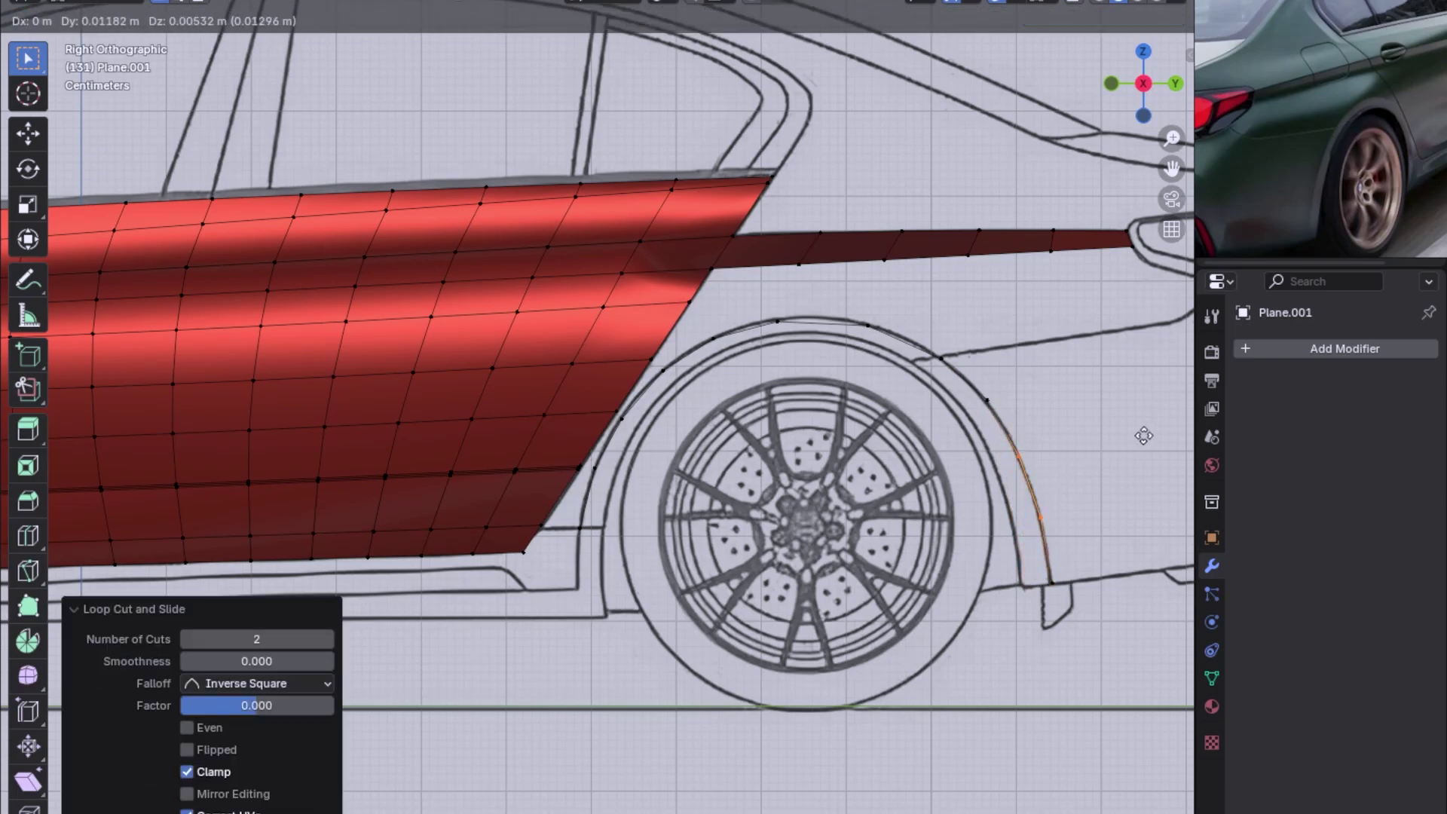
{"action": "left_click", "coordinate": [1120, 463]}
Space the front and rear arch spans evenly with LoopTools Space.
{"action": "left_click", "coordinate": [799, 326], "text": "alt"}
{"action": "left_click", "coordinate": [955, 364]}
{"action": "left_click", "coordinate": [590, 531], "text": "ctrl"}
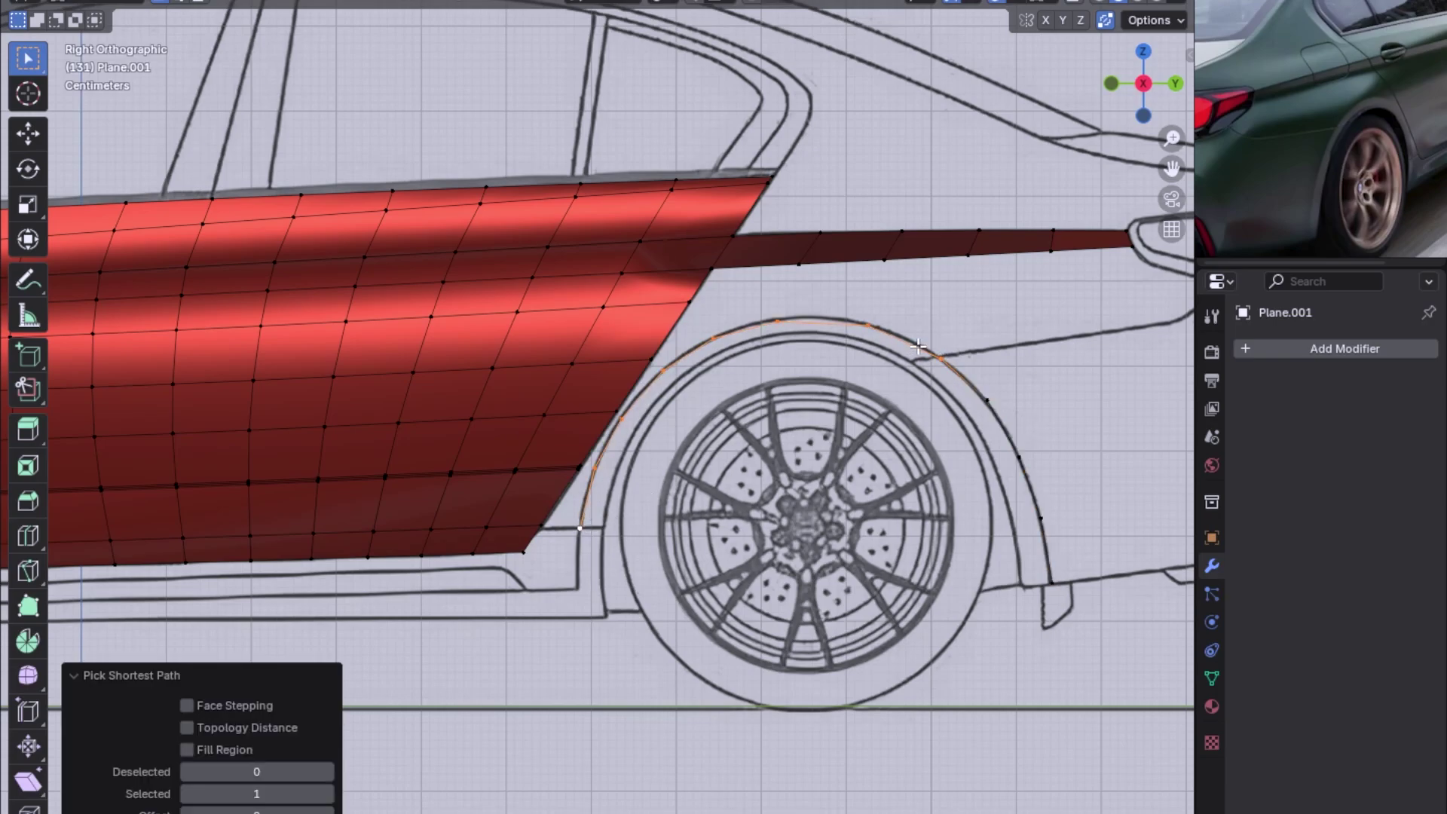
{"action": "right_click", "coordinate": [917, 345]}
{"action": "left_click", "coordinate": [1005, 467]}
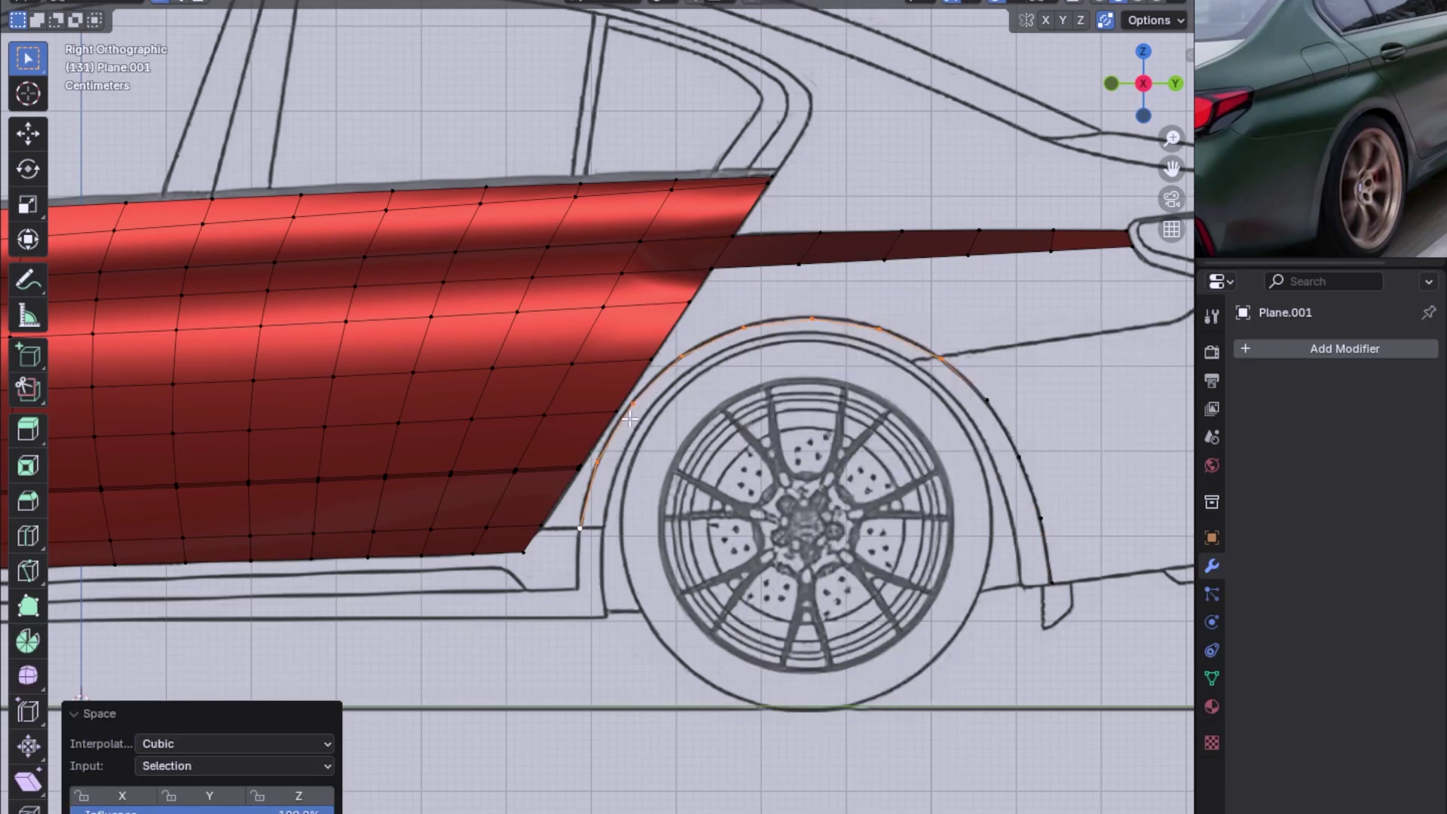
{"action": "left_click", "coordinate": [943, 360]}
{"action": "left_click", "coordinate": [1051, 581], "text": "ctrl"}
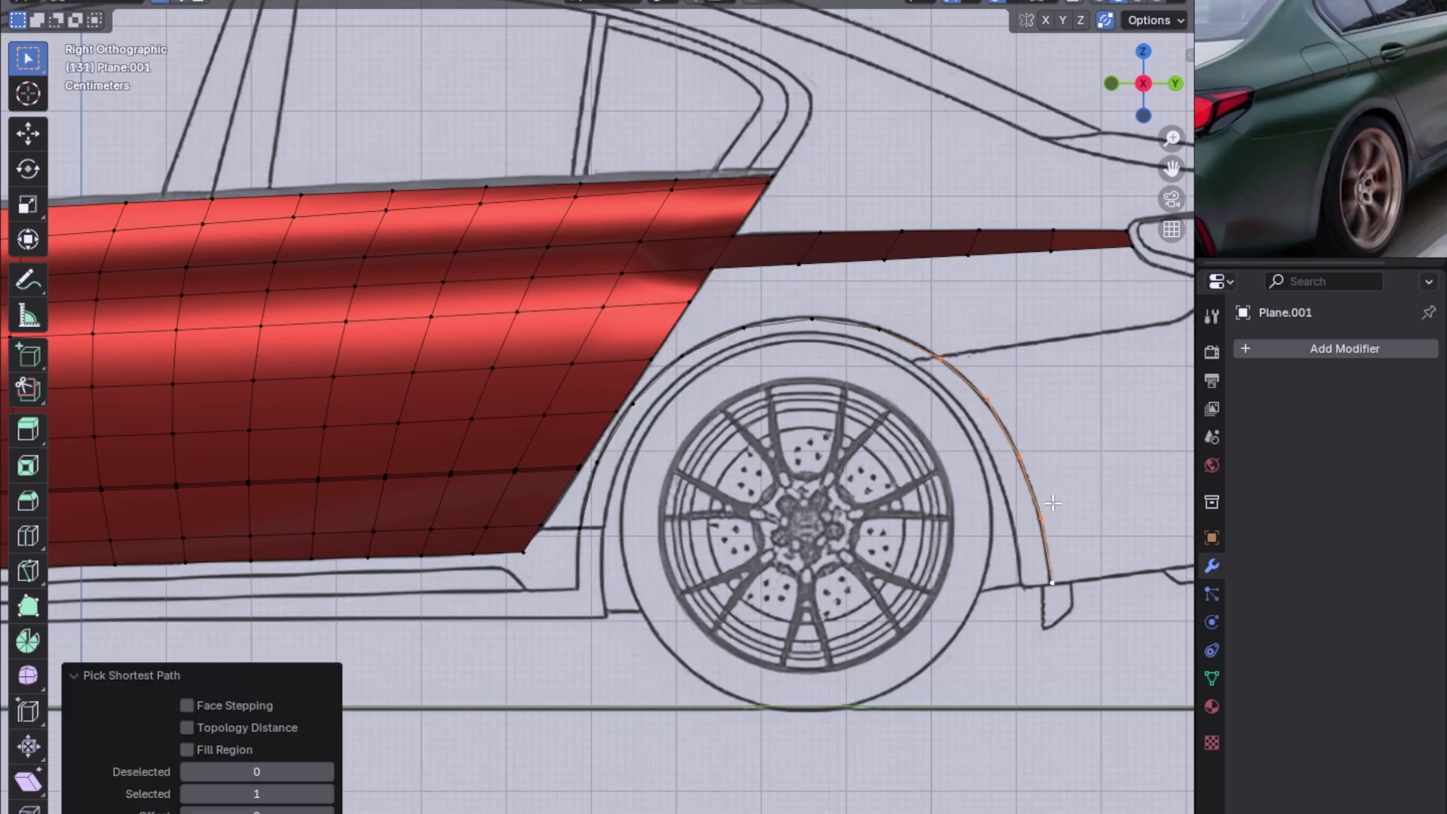
{"action": "right_click", "coordinate": [1050, 581]}
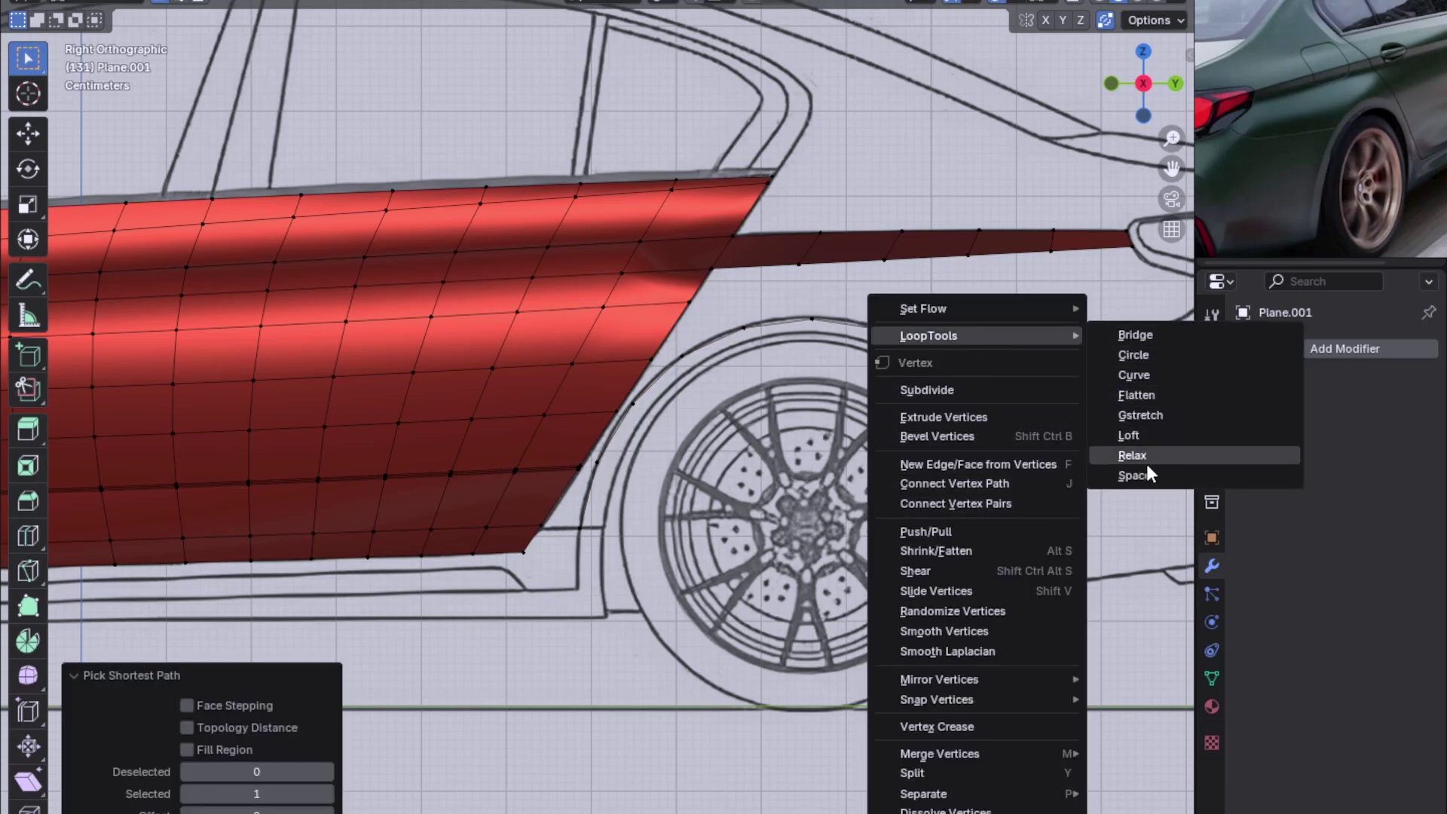
{"action": "left_click", "coordinate": [1141, 475]}
Select the top arch vertex and its neighbour, panning toward the car's rear.
{"action": "scroll", "coordinate": [1002, 284], "scroll_direction": "up", "scroll_amount": 1}
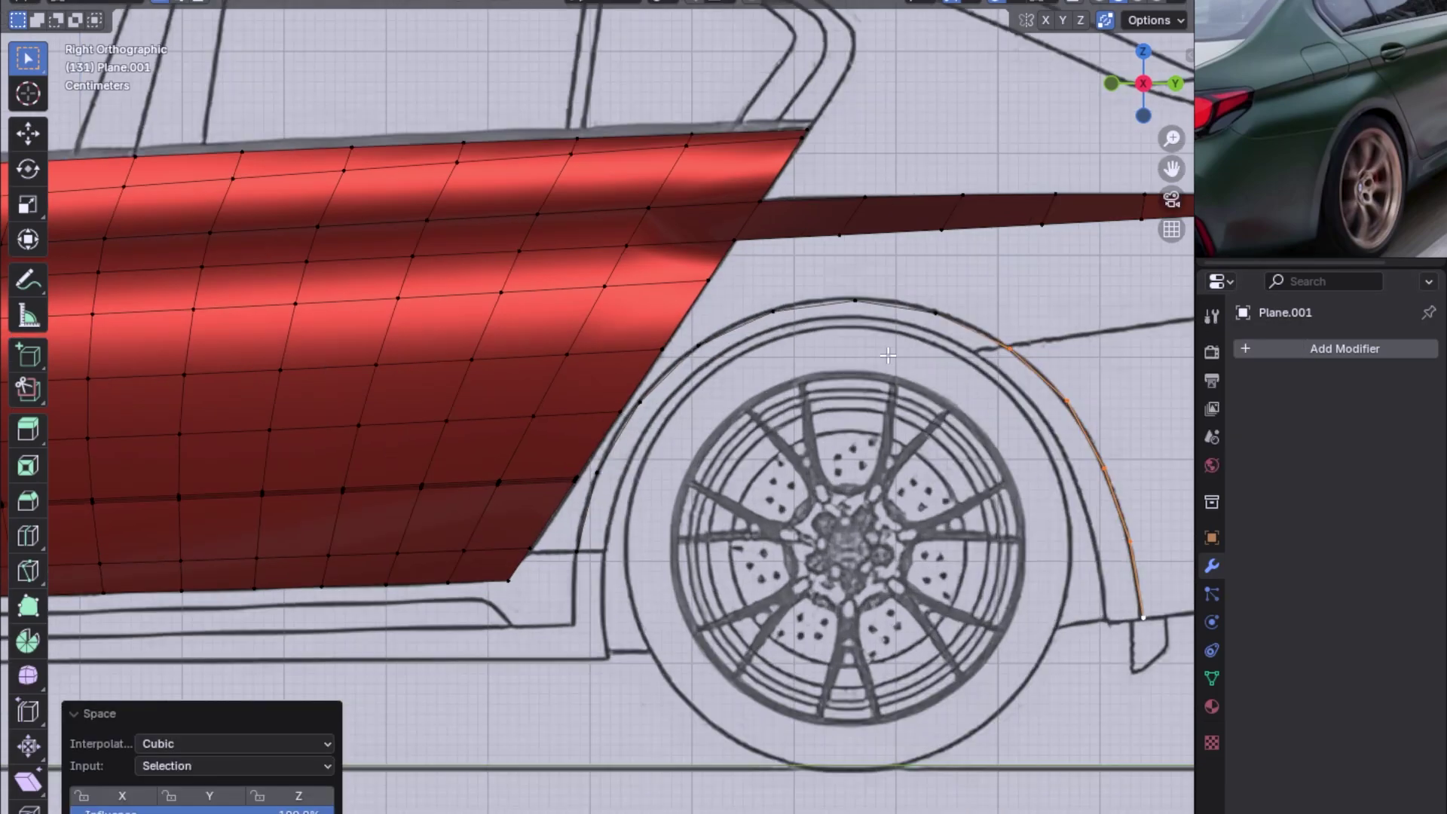
{"action": "scroll", "coordinate": [834, 416], "scroll_direction": "up", "scroll_amount": 1}
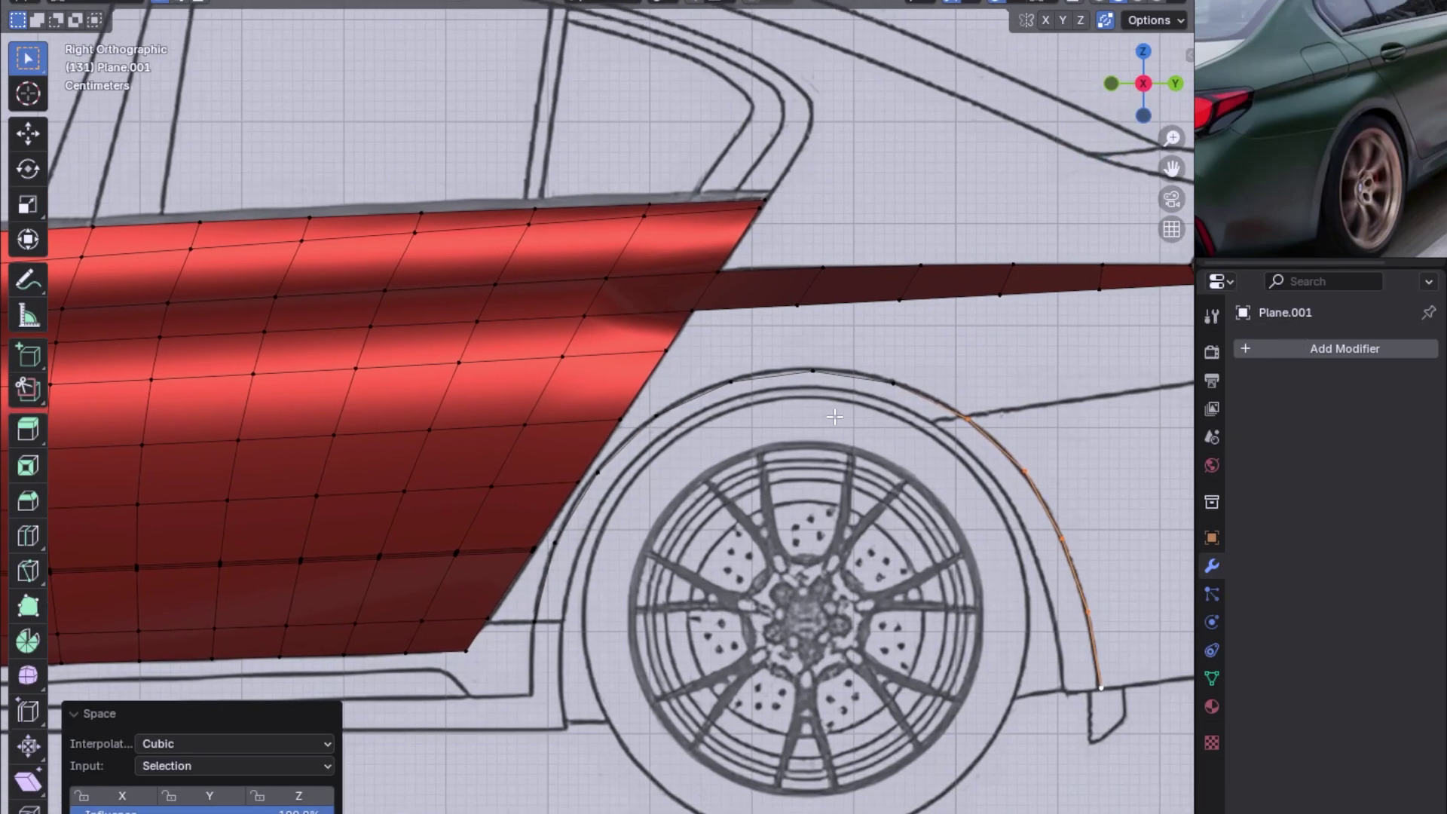
{"action": "left_click", "coordinate": [824, 365]}
{"action": "left_click", "coordinate": [963, 424]}
{"action": "middle_click_drag", "start_coordinate": [962, 423], "coordinate": [728, 419], "text": "shift"}
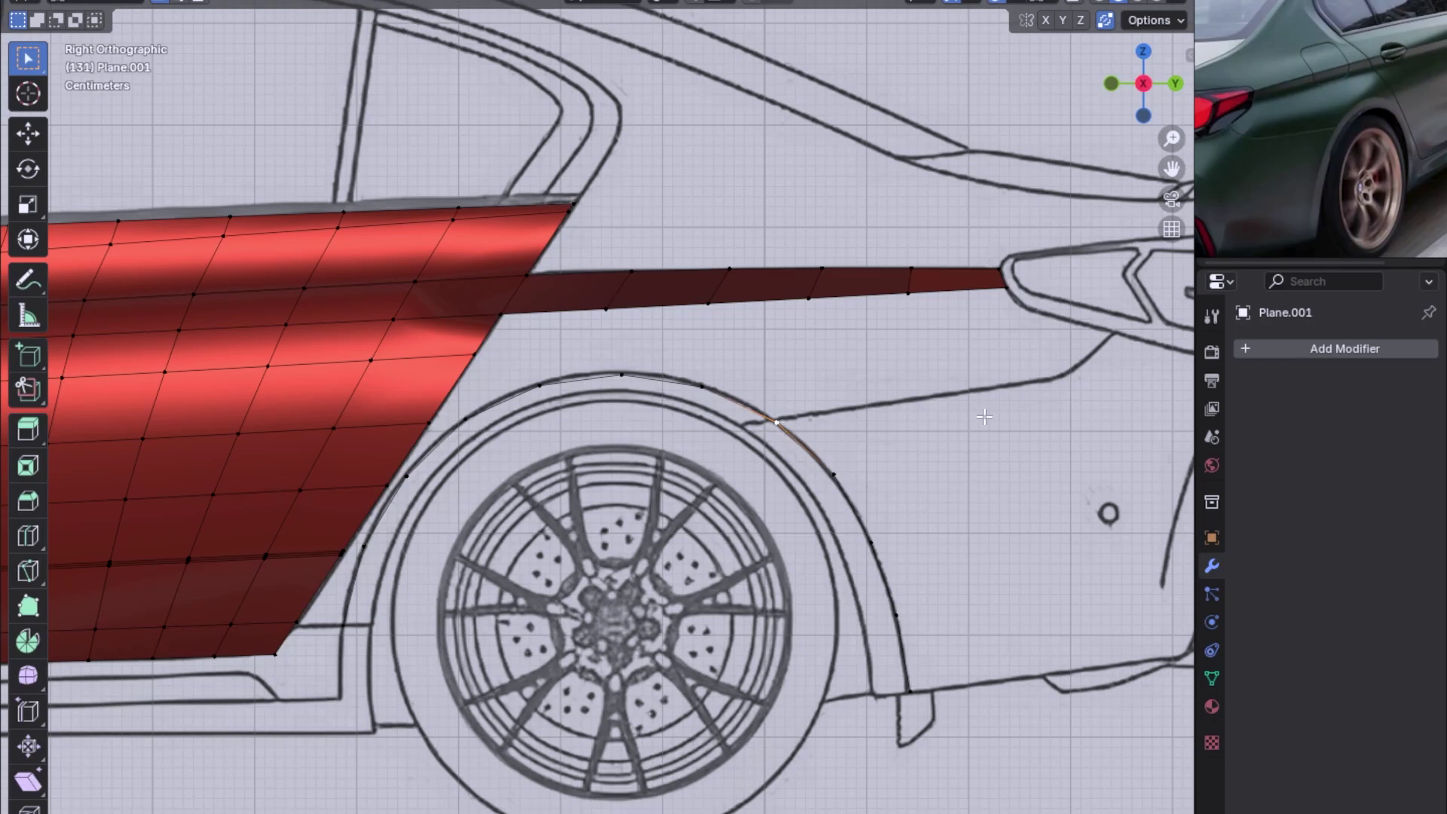
Shift the wheel-arch curve 0.011921 m along X in top view.
{"action": "key", "text": "ctrl+KP_1"}
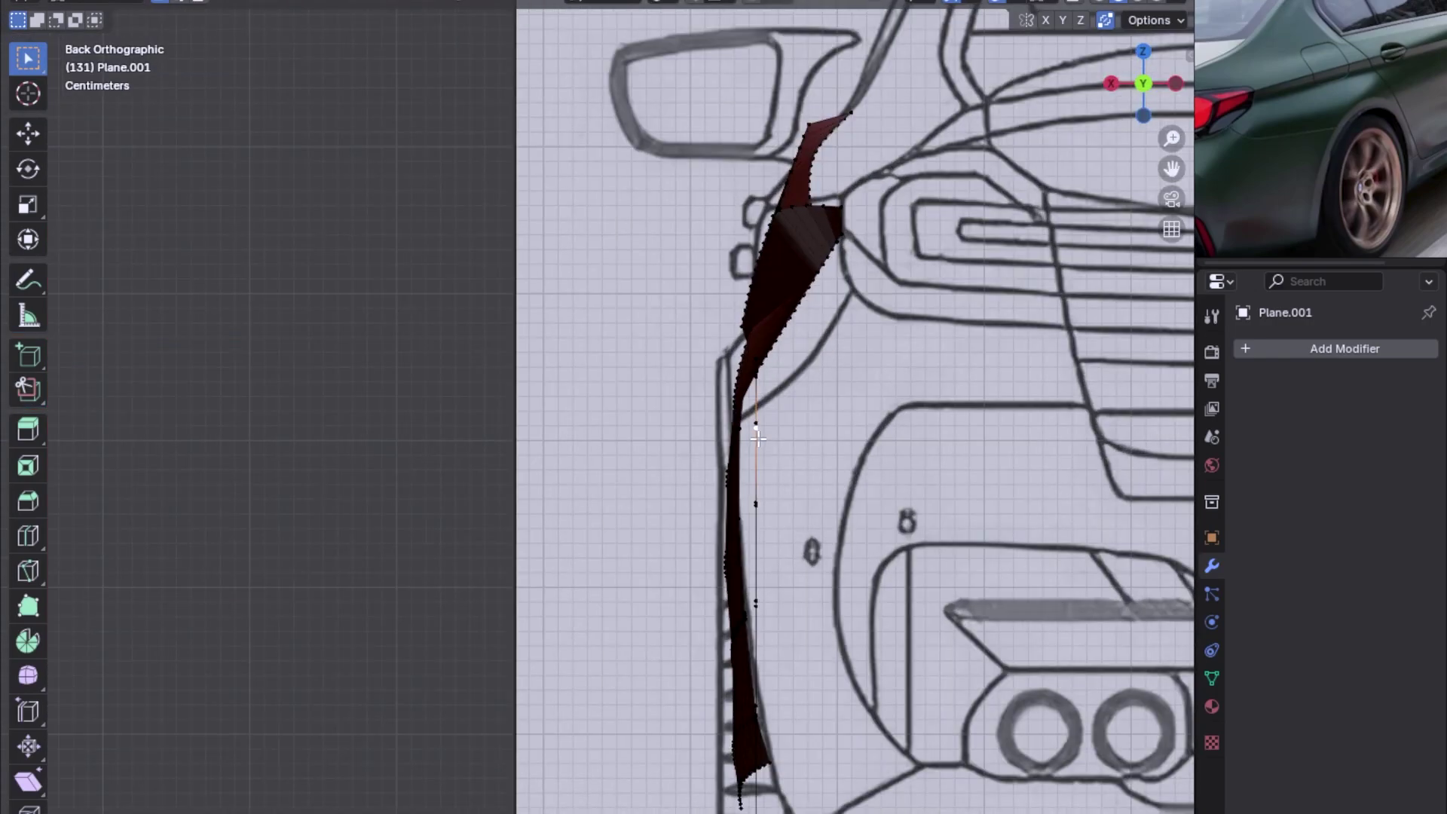
{"action": "key", "text": "KP_3"}
{"action": "scroll", "coordinate": [833, 420], "scroll_direction": "down", "scroll_amount": 3}
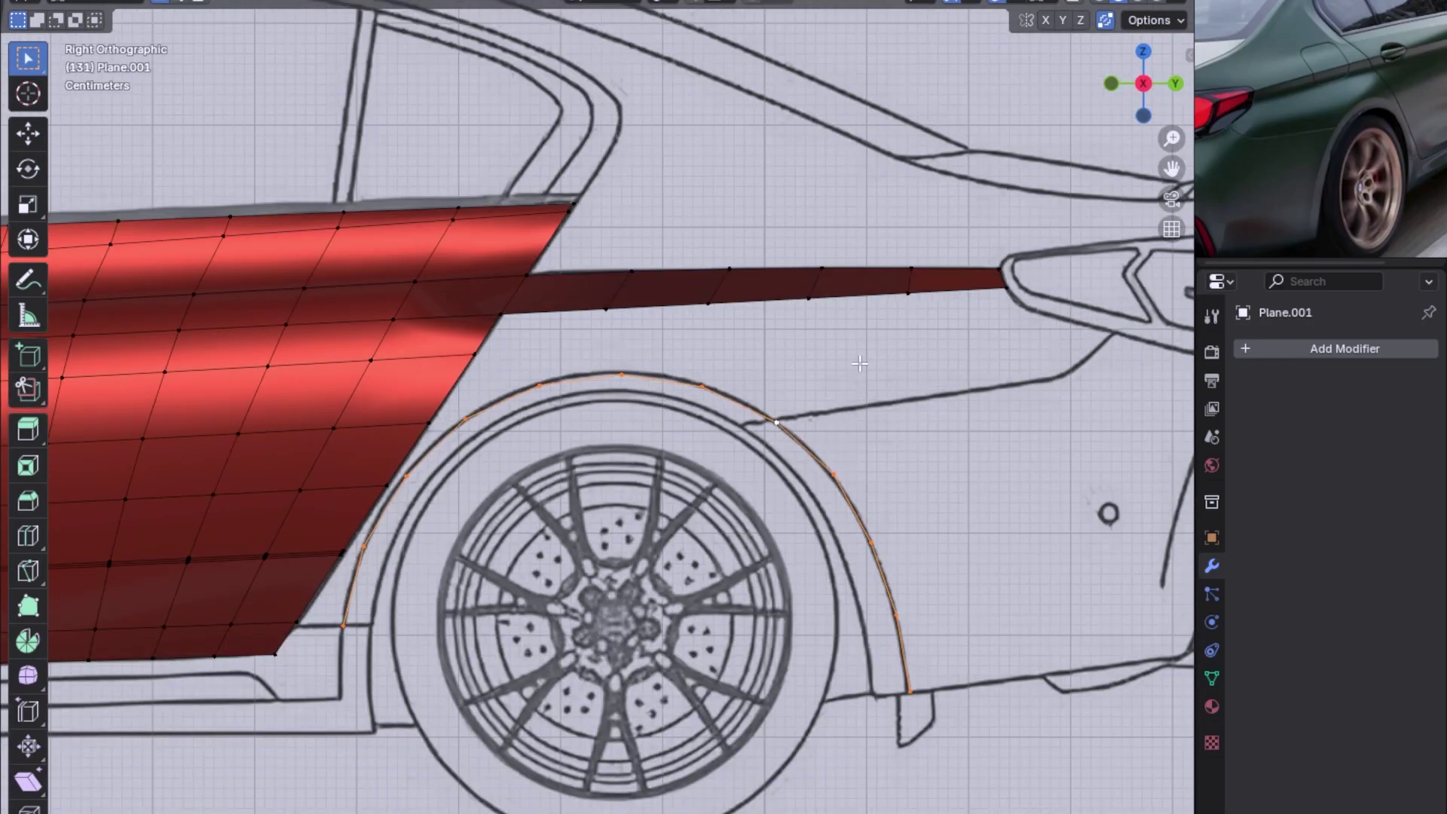
{"action": "key", "text": "KP_7"}
{"action": "key", "text": "g"}
{"action": "key", "text": "x"}
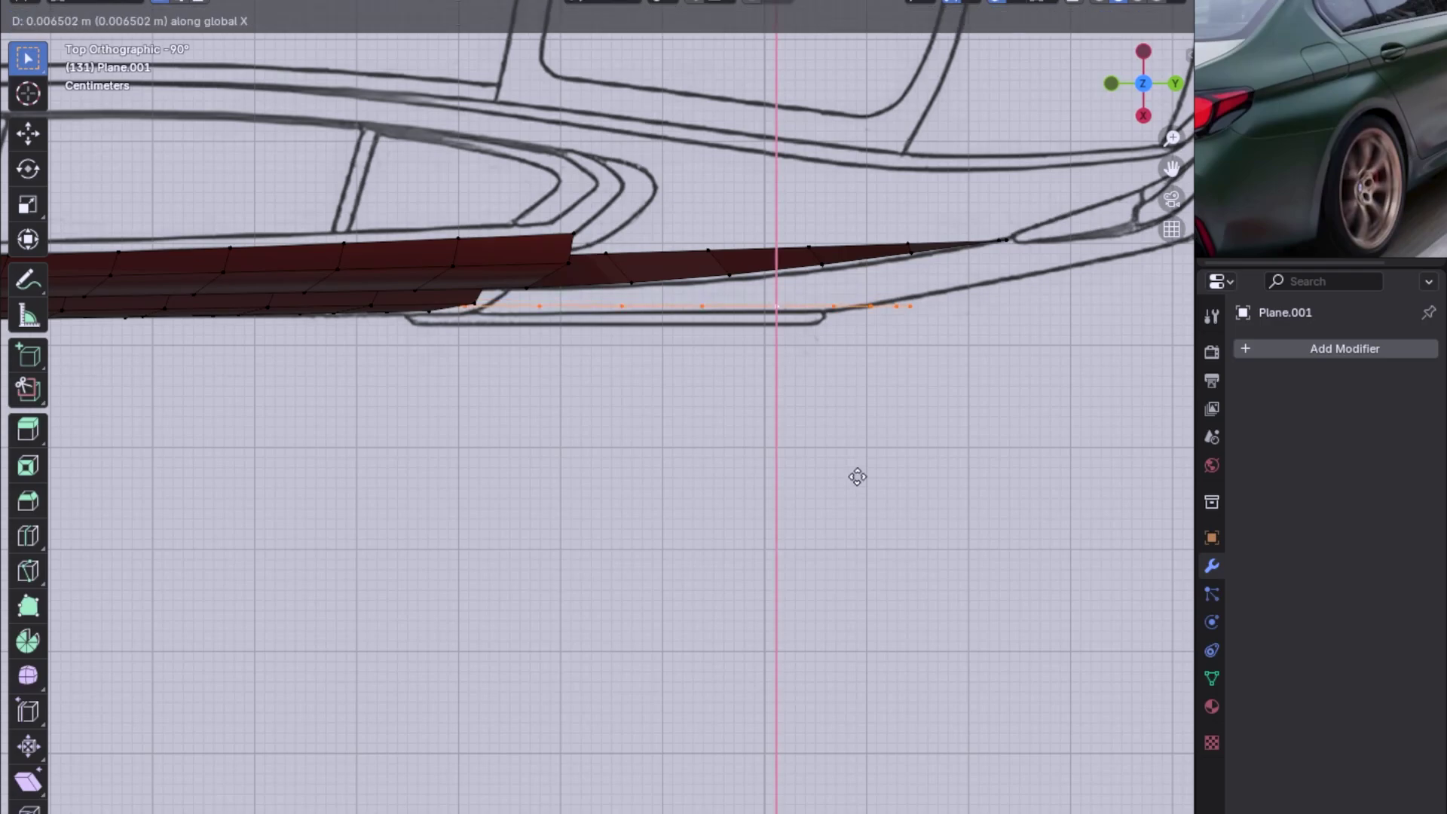
{"action": "left_click", "coordinate": [864, 525]}
Pull the curve's bottom vertex -0.038522 m along X in the back view.
{"action": "key", "text": "KP_3"}
{"action": "scroll", "coordinate": [859, 420], "scroll_direction": "up", "scroll_amount": 3}
{"action": "scroll", "coordinate": [859, 420], "scroll_direction": "up", "scroll_amount": 2}
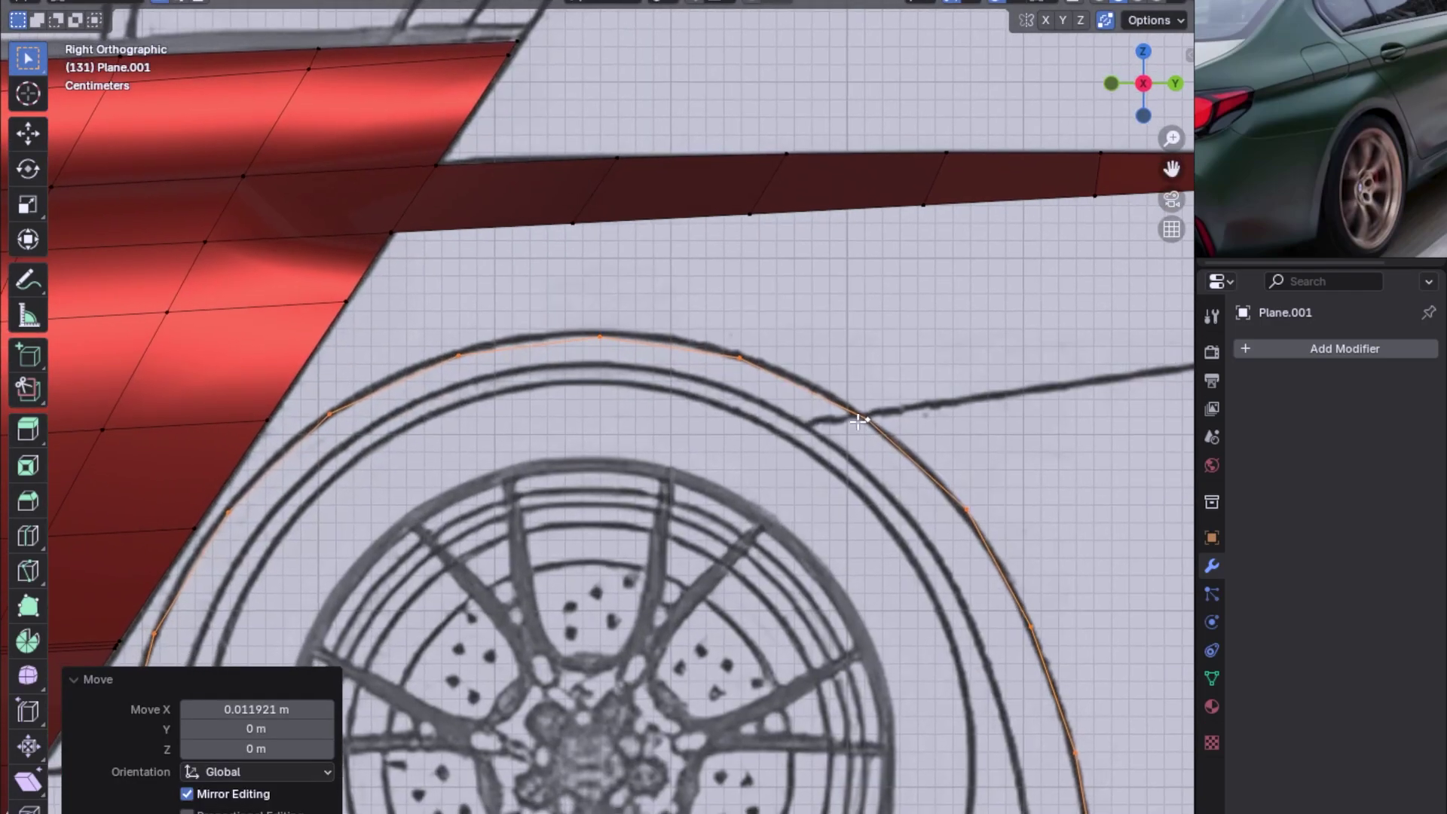
{"action": "scroll", "coordinate": [859, 420], "scroll_direction": "down", "scroll_amount": 4}
{"action": "key", "text": "ctrl+KP_1"}
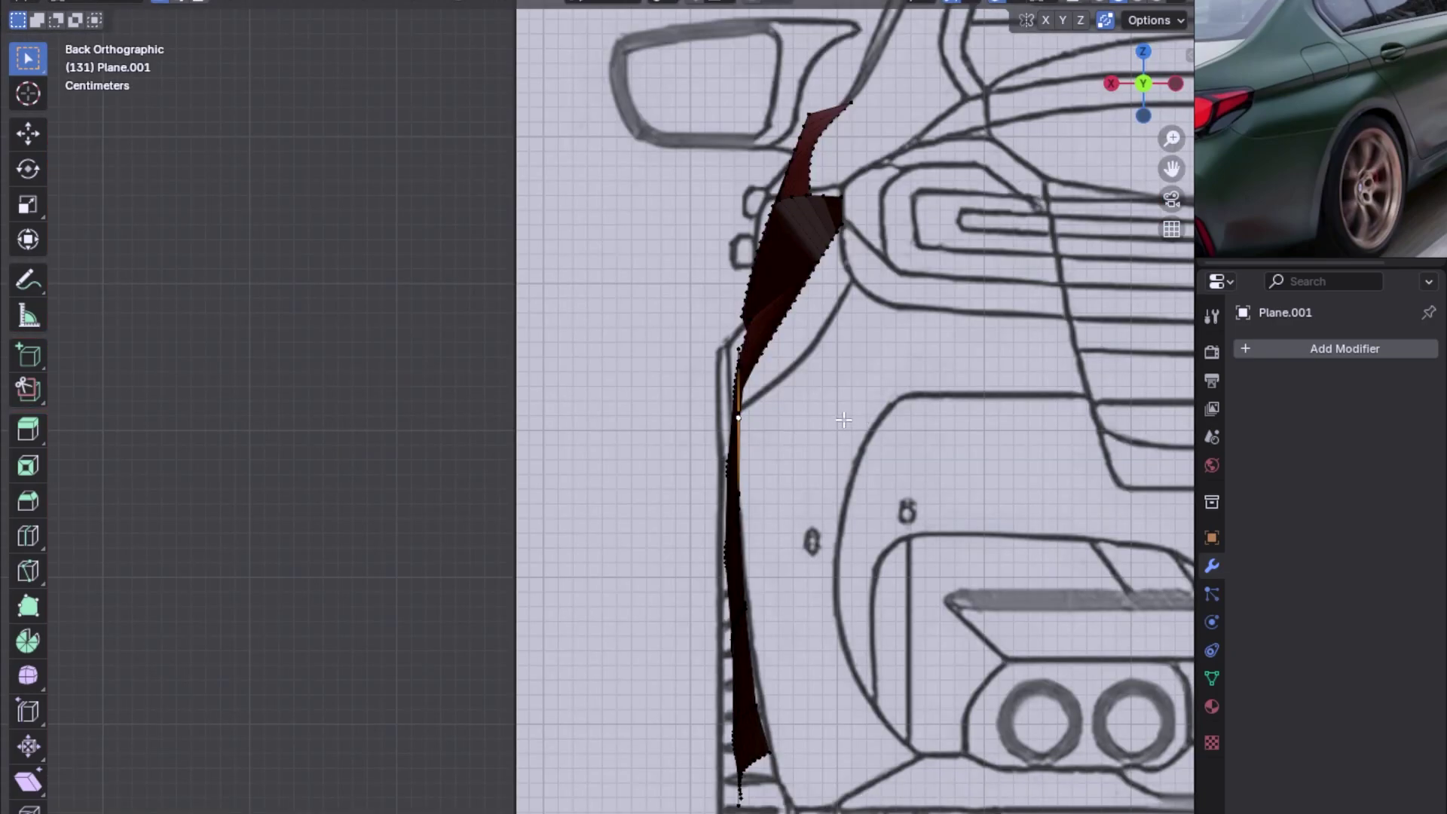
{"action": "key", "text": "KP_3"}
{"action": "key", "text": "ctrl+KP_1"}
{"action": "middle_click_drag", "start_coordinate": [818, 705], "coordinate": [803, 568], "text": "shift"}
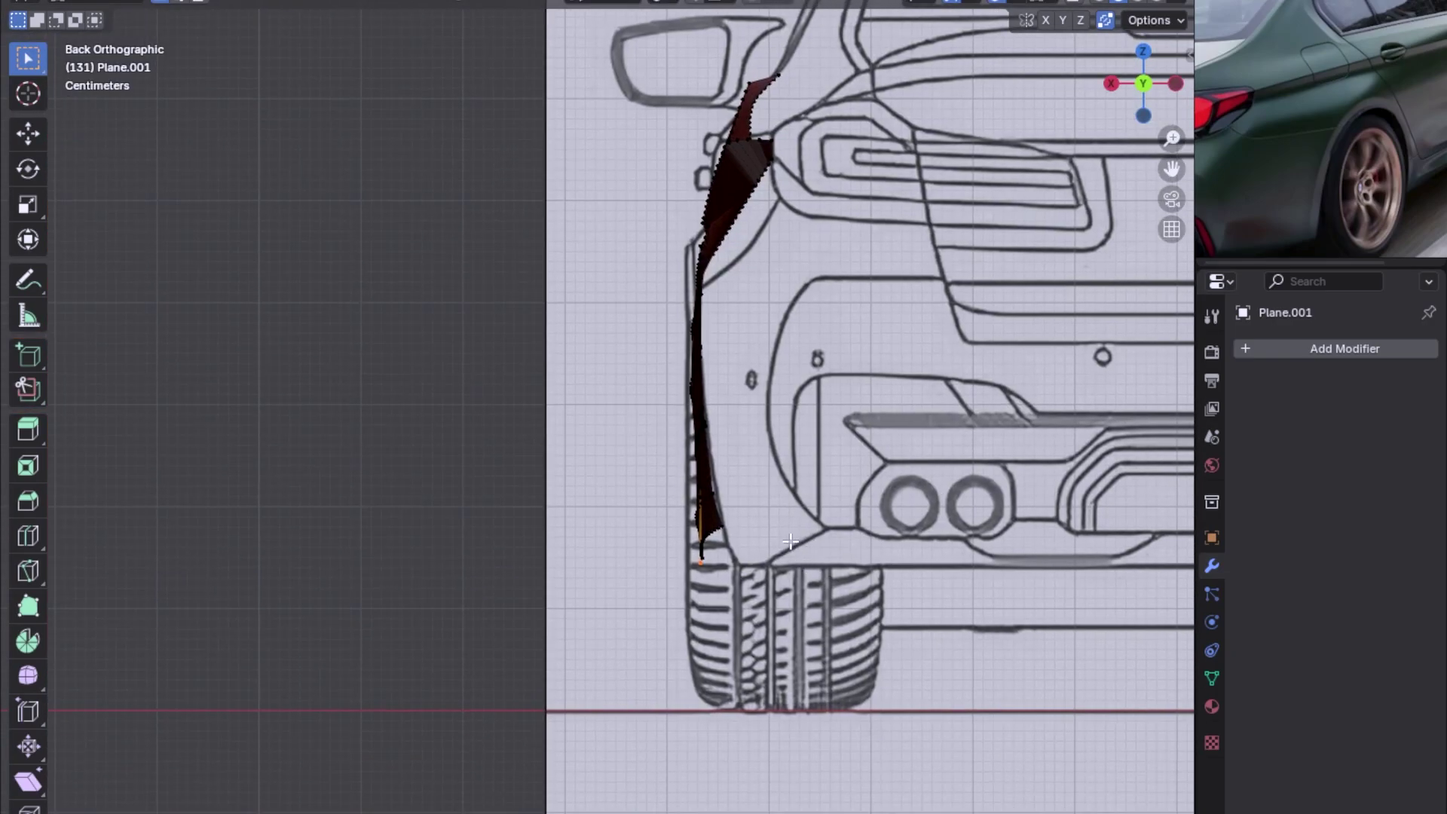
{"action": "key", "text": "g"}
{"action": "key", "text": "x"}
{"action": "left_click", "coordinate": [806, 527]}
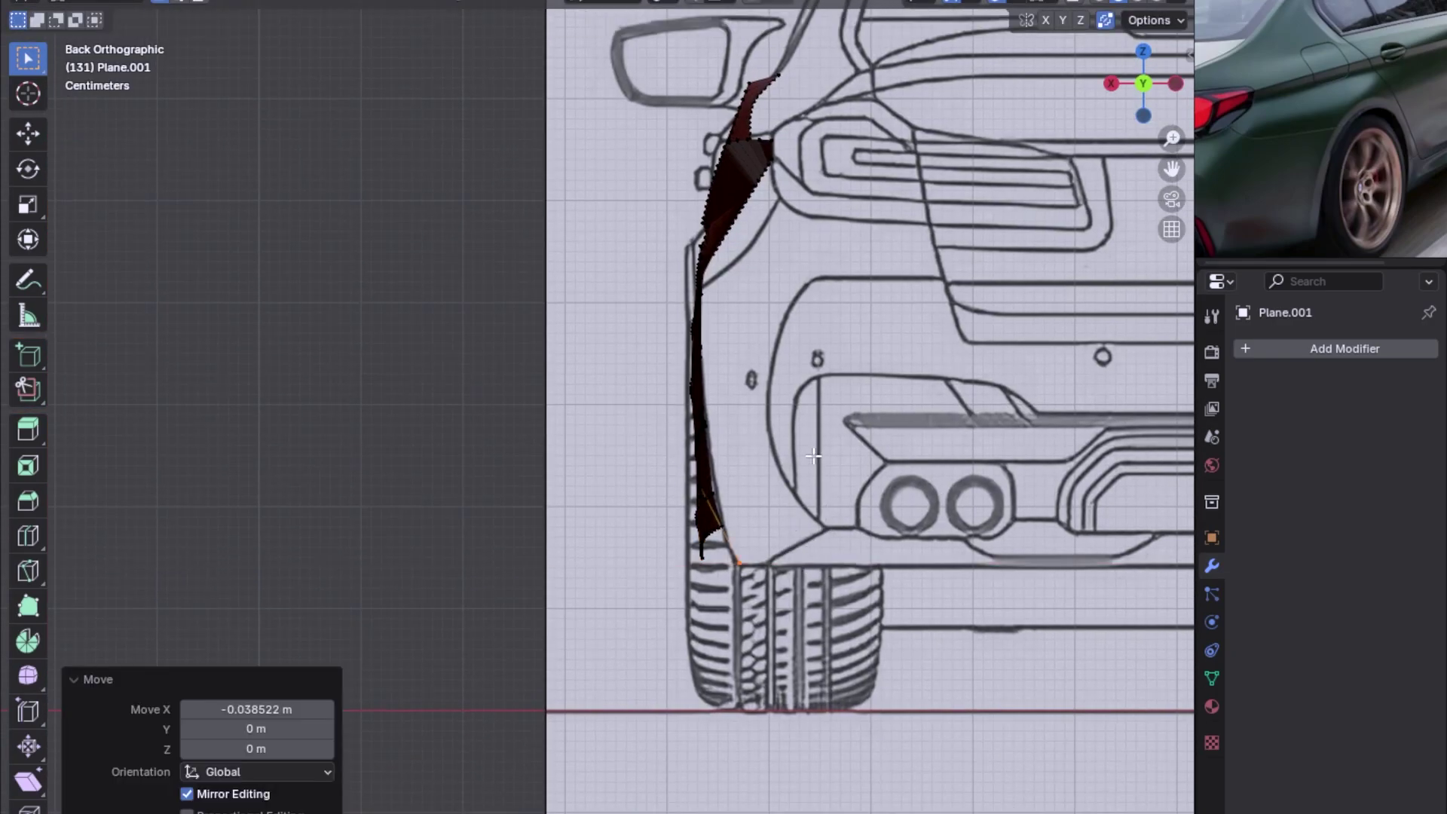
Check the curve from front and side views and select the whole arch curve.
{"action": "middle_click_drag", "start_coordinate": [807, 527], "coordinate": [928, 480]}
{"action": "key", "text": "KP_1"}
{"action": "key", "text": "KP_3"}
{"action": "mouse_move", "coordinate": [957, 528]}
{"action": "middle_mouse_down"}
{"action": "mouse_move", "coordinate": [749, 525]}
{"action": "mouse_move", "coordinate": [882, 504]}
{"action": "middle_mouse_up"}
{"action": "key", "text": "ctrl+l"}
{"action": "key", "text": "KP_3"}
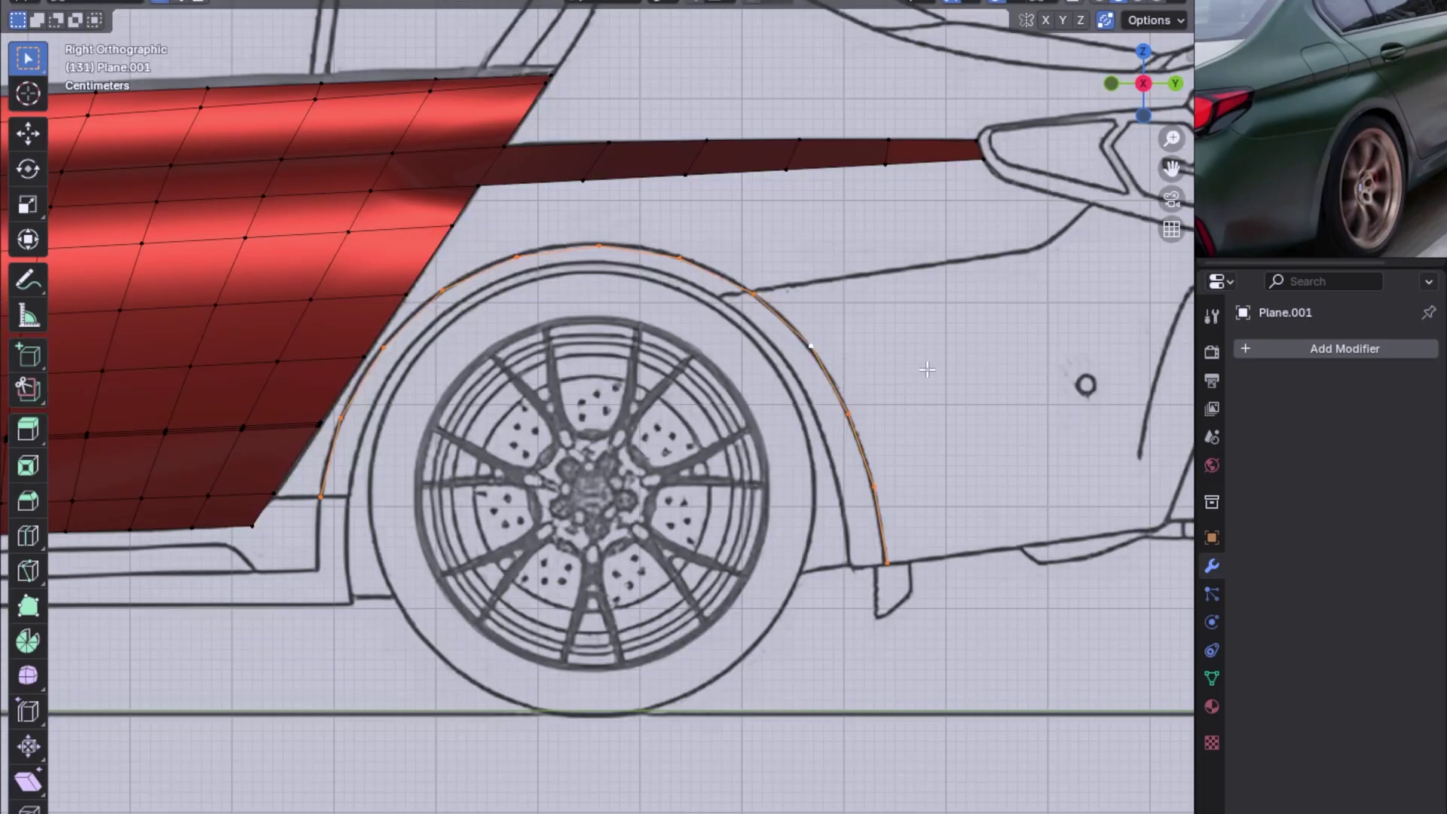
Extrude the arch curve and scale it 0.844 around the median point into a band.
{"action": "key", "text": "e"}
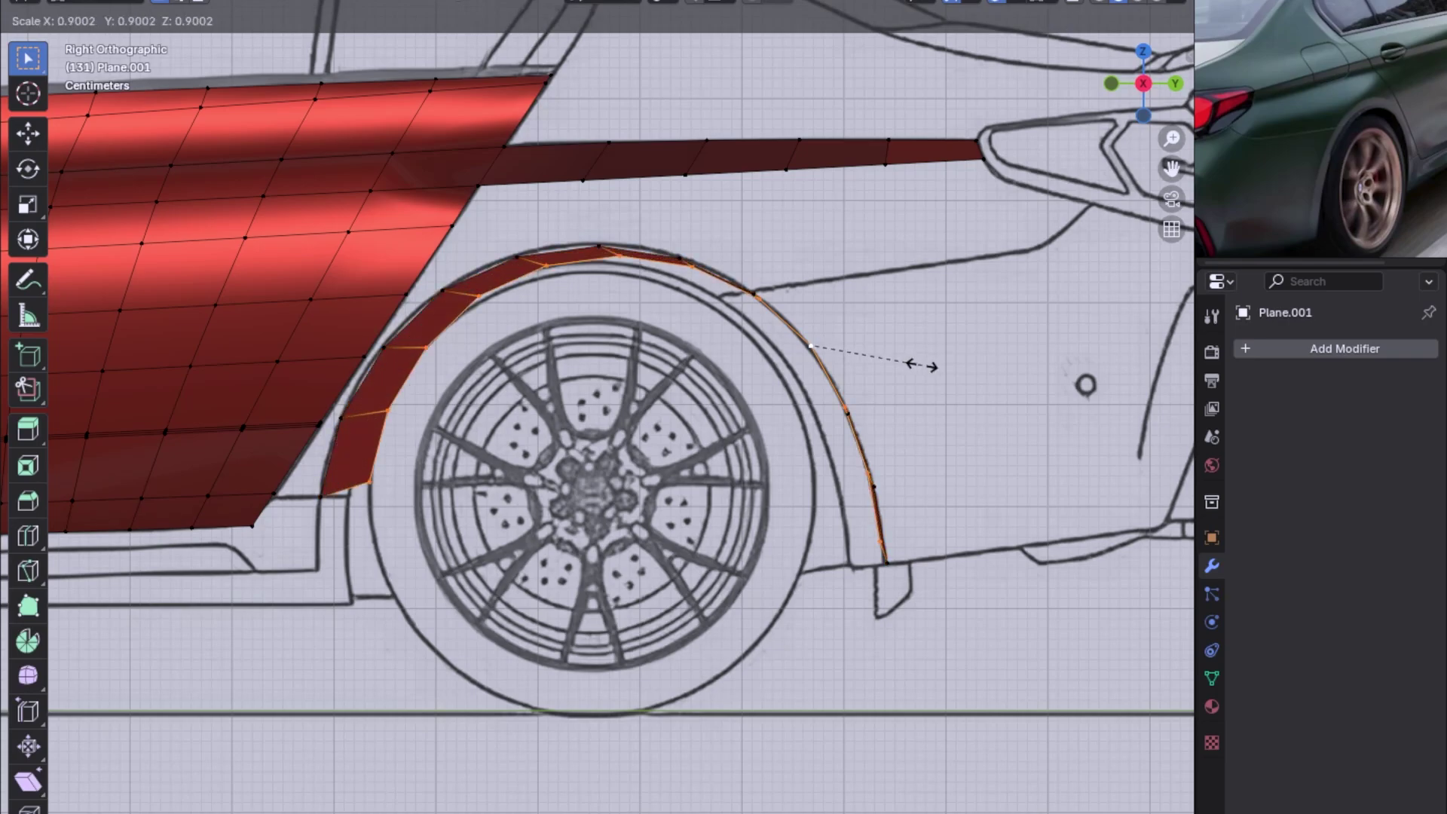
{"action": "key", "text": "Escape"}
{"action": "key", "text": "period"}
{"action": "left_click", "coordinate": [918, 252]}
{"action": "key", "text": "s"}
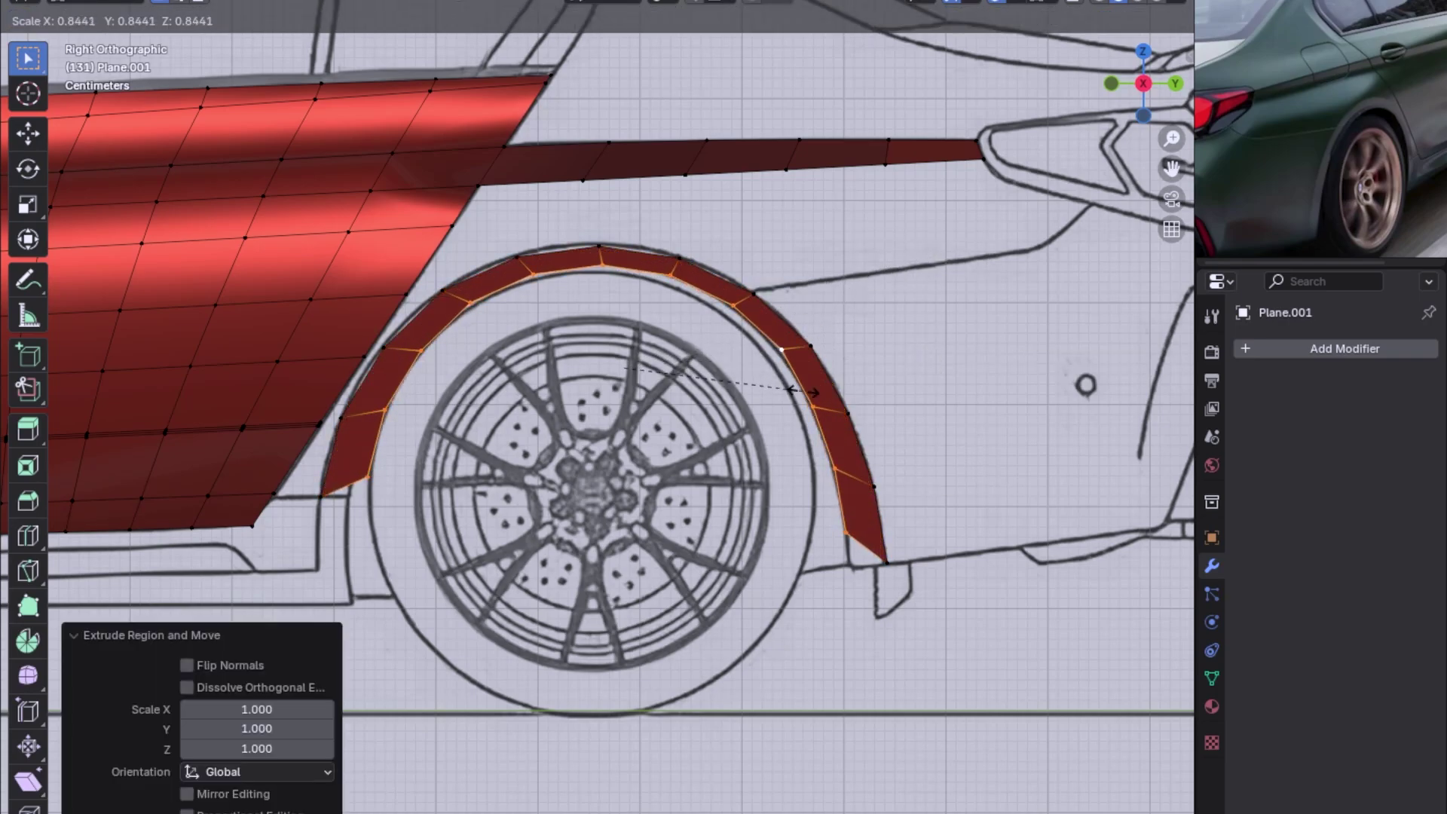
{"action": "left_click", "coordinate": [703, 360]}
Tuck the strip's bottom vertex -0.038128 m along X and select its outer edge loop.
{"action": "left_click", "coordinate": [885, 560]}
{"action": "key", "text": "ctrl+KP_1"}
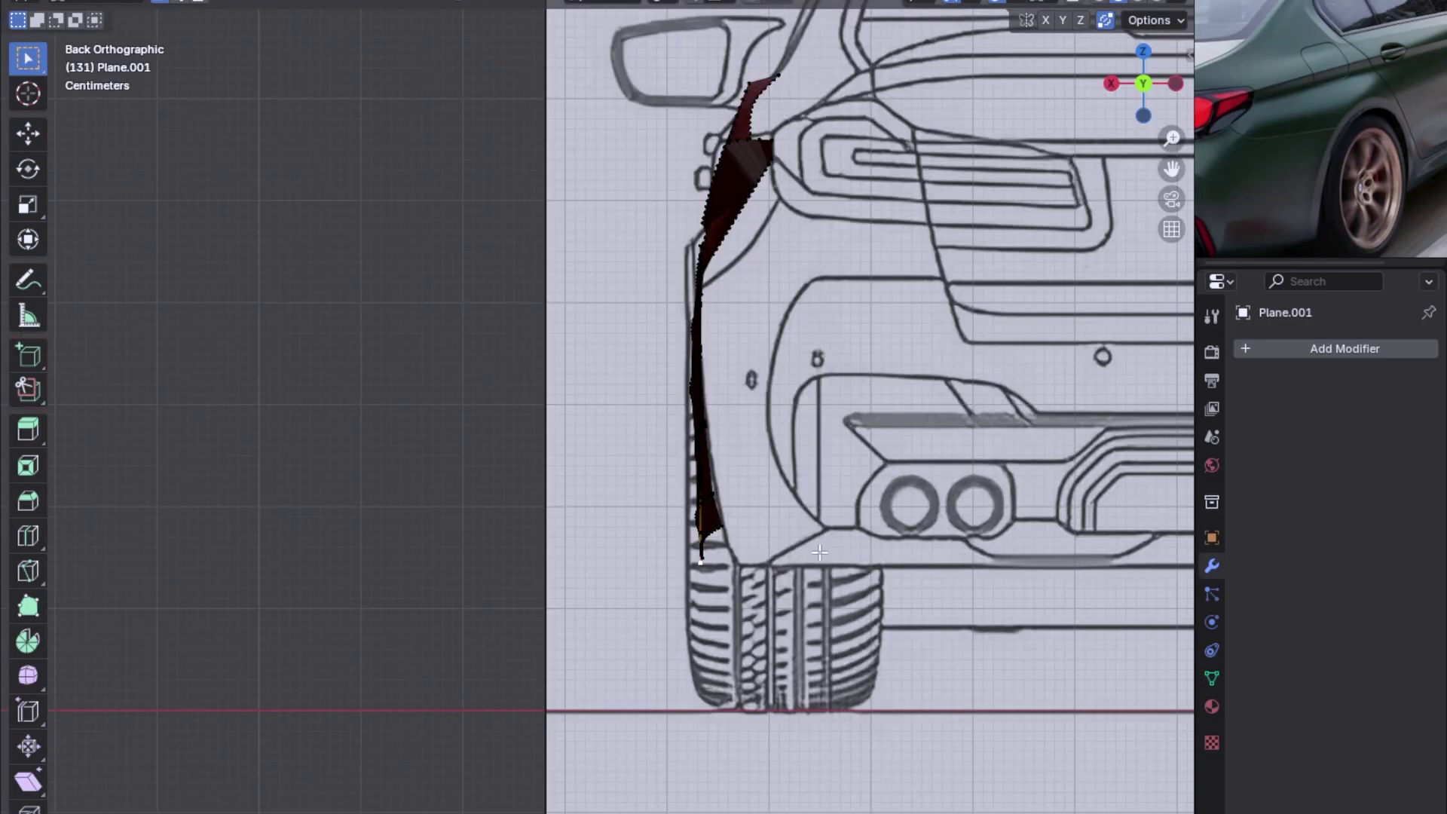
{"action": "key", "text": "g"}
{"action": "key", "text": "x"}
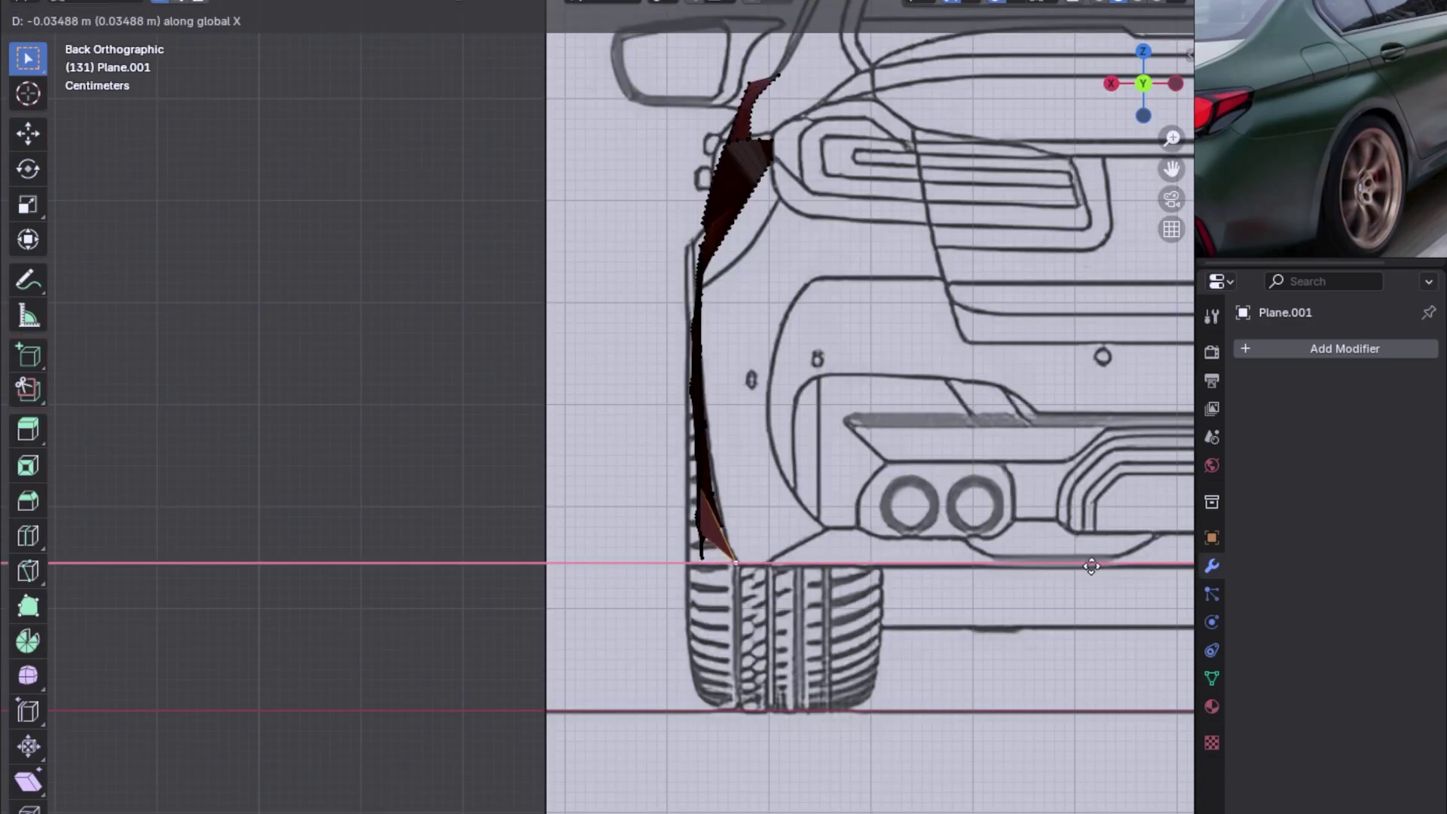
{"action": "left_click", "coordinate": [1112, 568]}
{"action": "key", "text": "KP_3"}
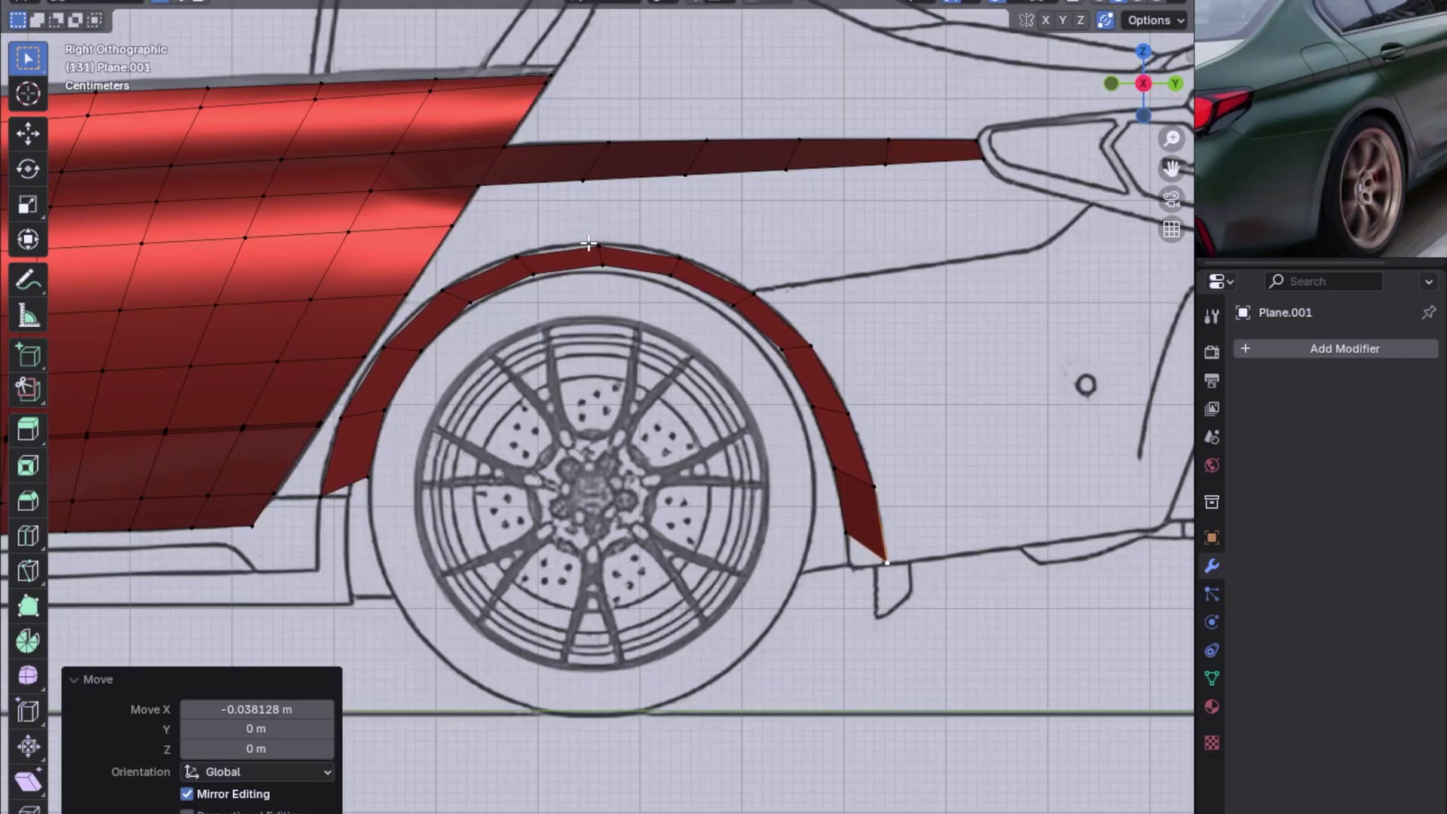
{"action": "left_click", "coordinate": [589, 243], "text": "alt"}
{"action": "mouse_move", "coordinate": [786, 317]}
{"action": "middle_mouse_down"}
{"action": "mouse_move", "coordinate": [829, 403]}
{"action": "mouse_move", "coordinate": [716, 417]}
{"action": "mouse_move", "coordinate": [742, 330]}
{"action": "middle_mouse_up"}
Reapply LoopTools Curve to the strip's outer edge, then view it from the back in X-ray.
{"action": "right_click", "coordinate": [803, 355]}
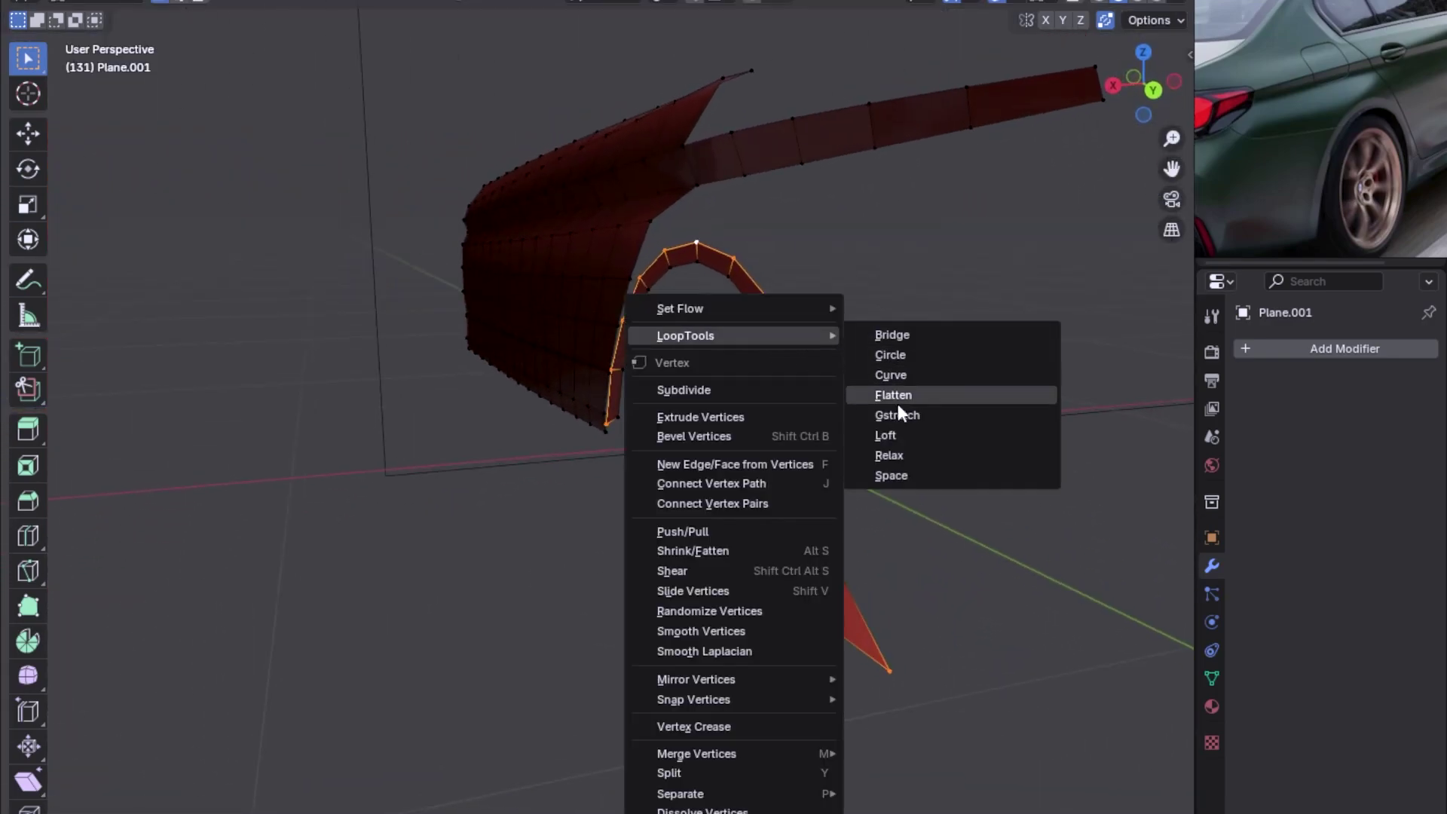
{"action": "left_click", "coordinate": [901, 369]}
{"action": "key", "text": "ctrl+KP_1"}
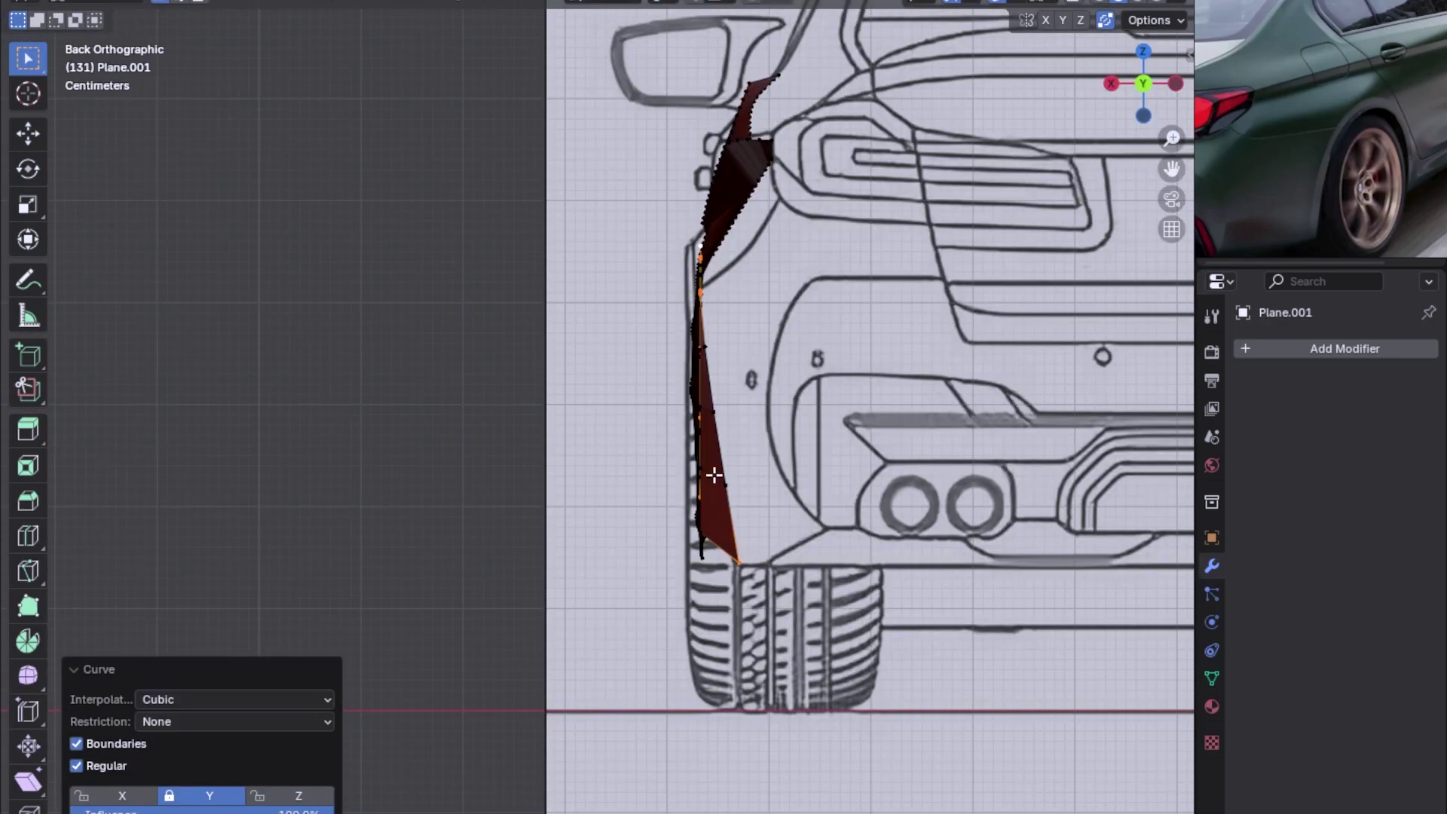
{"action": "middle_click_drag", "start_coordinate": [785, 409], "coordinate": [816, 423]}
{"action": "key", "text": "ctrl+KP_1"}
{"action": "key", "text": "alt+z"}
{"action": "scroll", "coordinate": [757, 438], "scroll_direction": "up", "scroll_amount": 1}
{"action": "scroll", "coordinate": [758, 439], "scroll_direction": "up", "scroll_amount": 2}
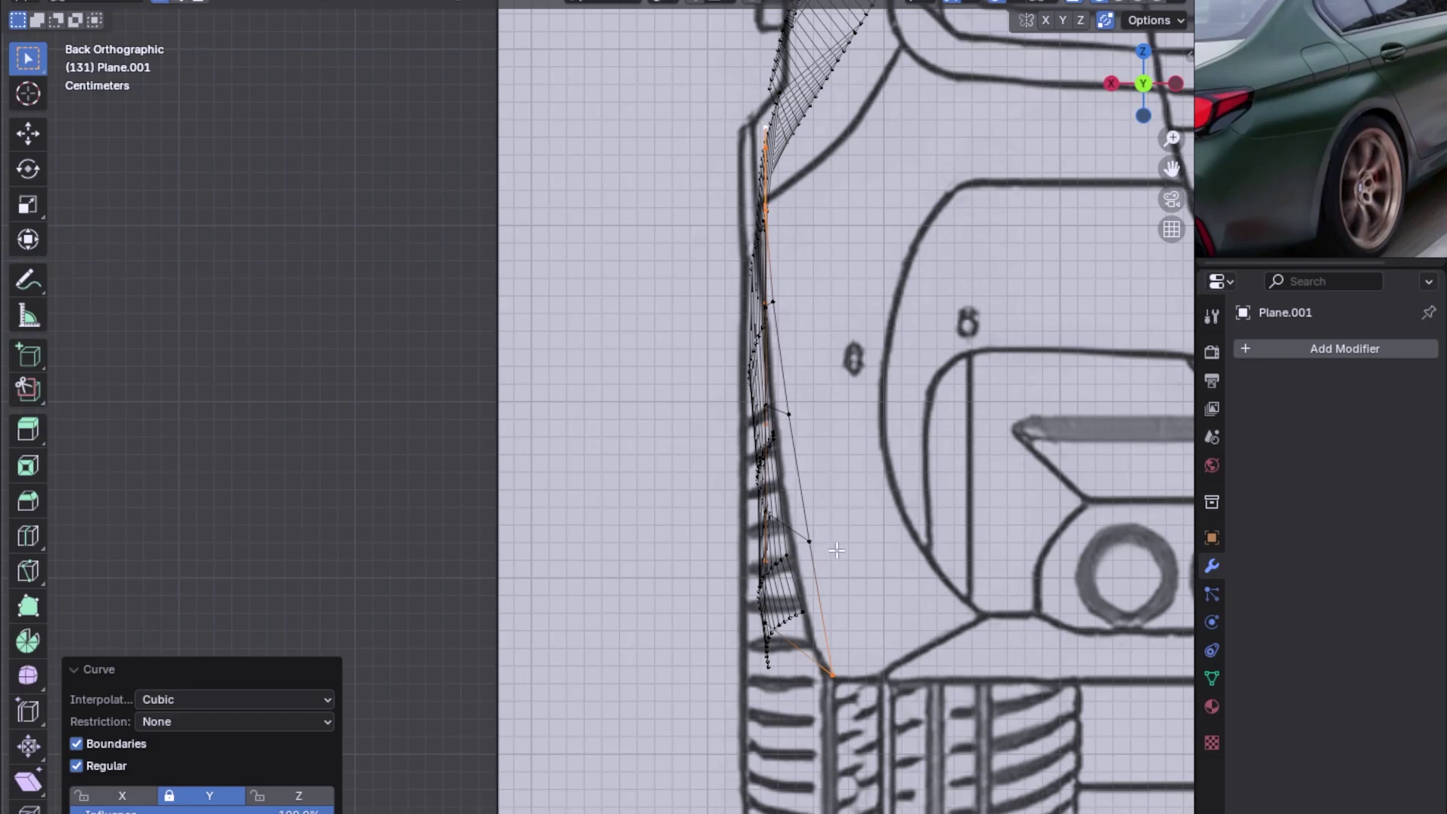
In Back Ortho, nudge the selected vertex along X to match the body outline.
{"action": "middle_click_drag", "start_coordinate": [833, 546], "coordinate": [1114, 629]}
{"action": "key", "text": "KP_5"}
{"action": "scroll", "coordinate": [1075, 589], "scroll_direction": "up", "scroll_amount": 4}
{"action": "key", "text": "ctrl+KP_1"}
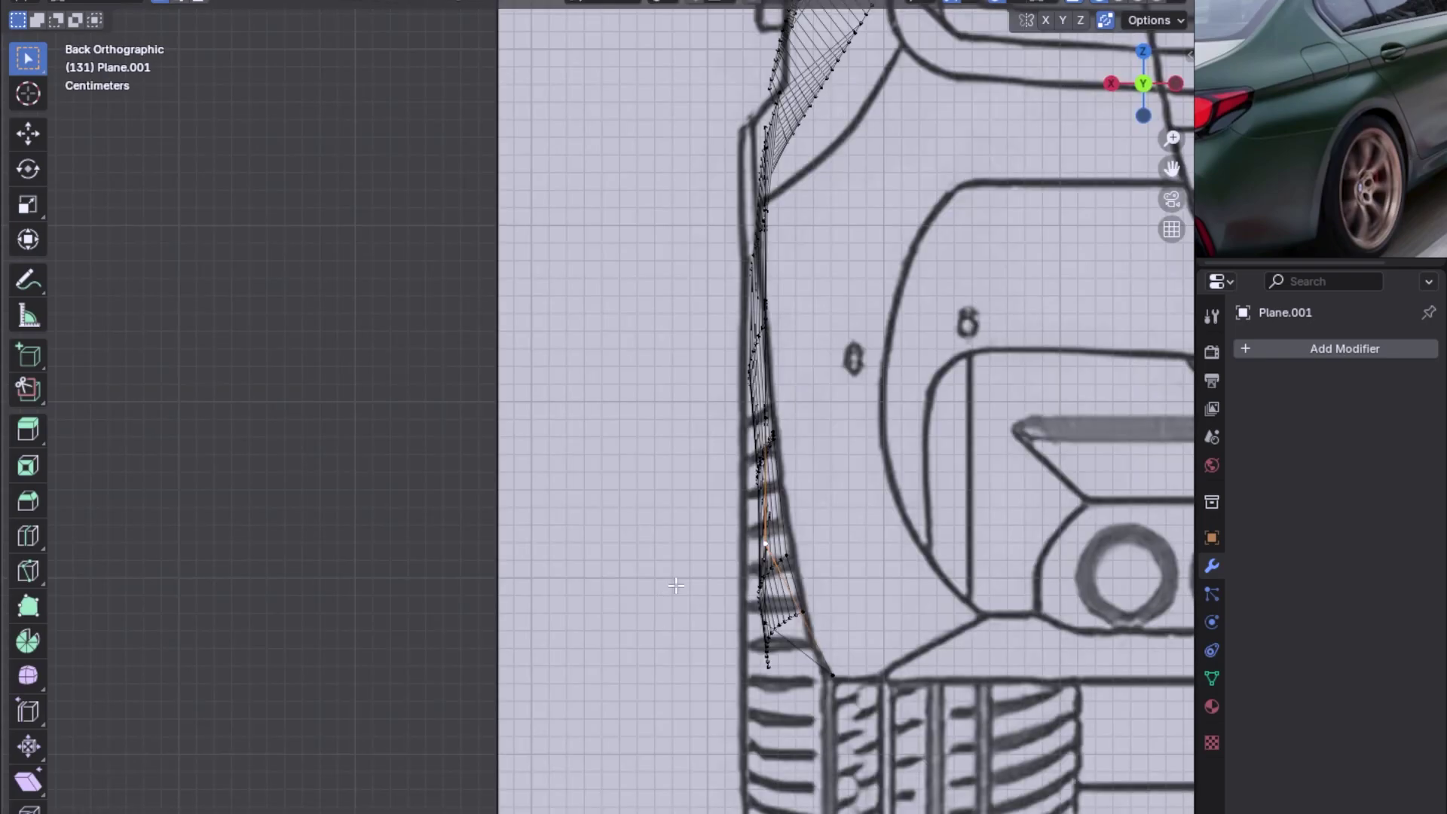
{"action": "key", "text": "g"}
{"action": "key", "text": "x"}
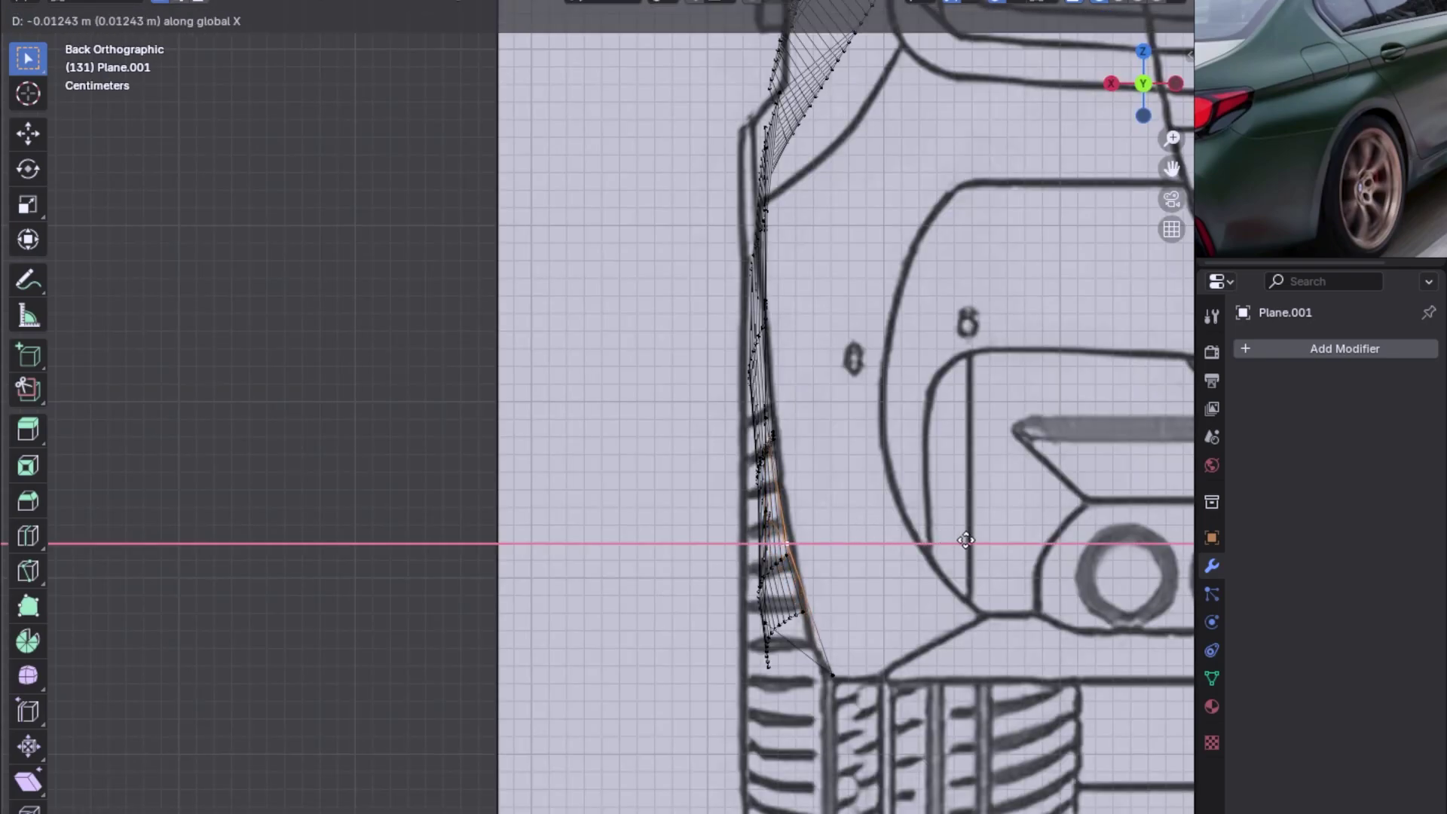
{"action": "left_click", "coordinate": [968, 540]}
Line up the strip's lower vertex along X with the body, then return to Right Ortho.
{"action": "left_click", "coordinate": [831, 673]}
{"action": "key", "text": "g"}
{"action": "key", "text": "x"}
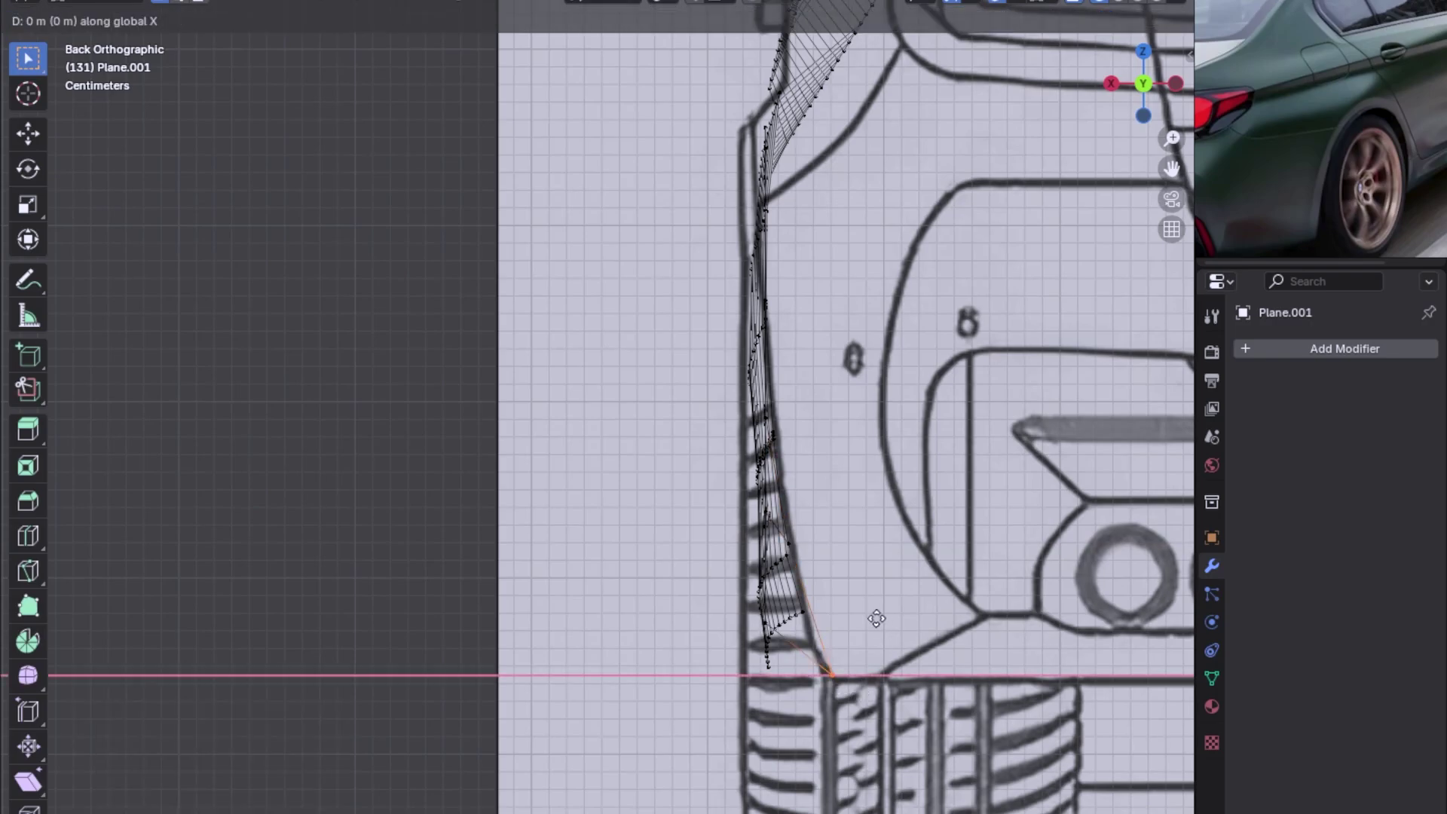
{"action": "left_click", "coordinate": [765, 648]}
{"action": "middle_click_drag", "start_coordinate": [765, 648], "coordinate": [917, 597]}
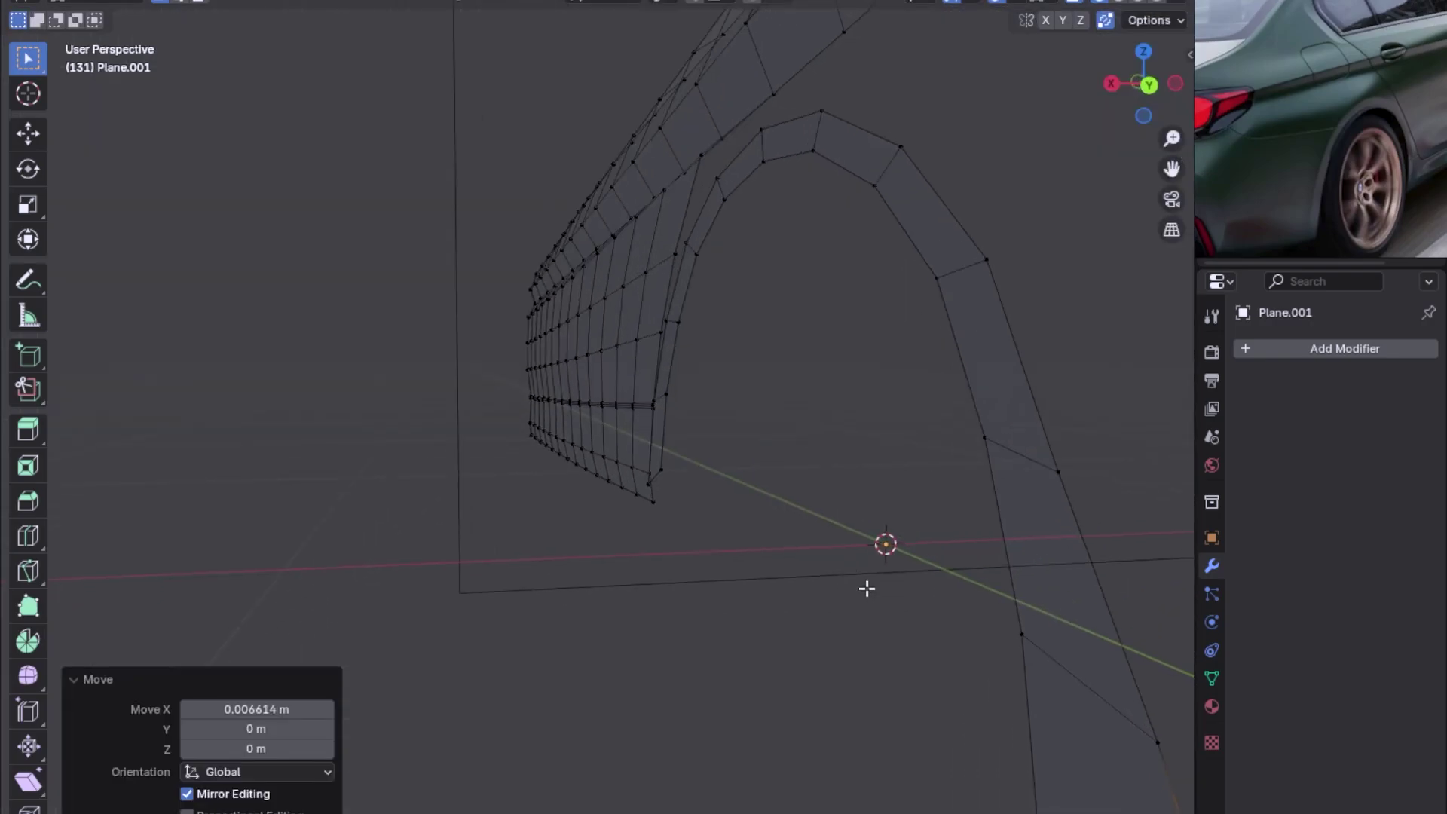
{"action": "left_click", "coordinate": [842, 510], "text": "shift"}
{"action": "key", "text": "ctrl+KP_1"}
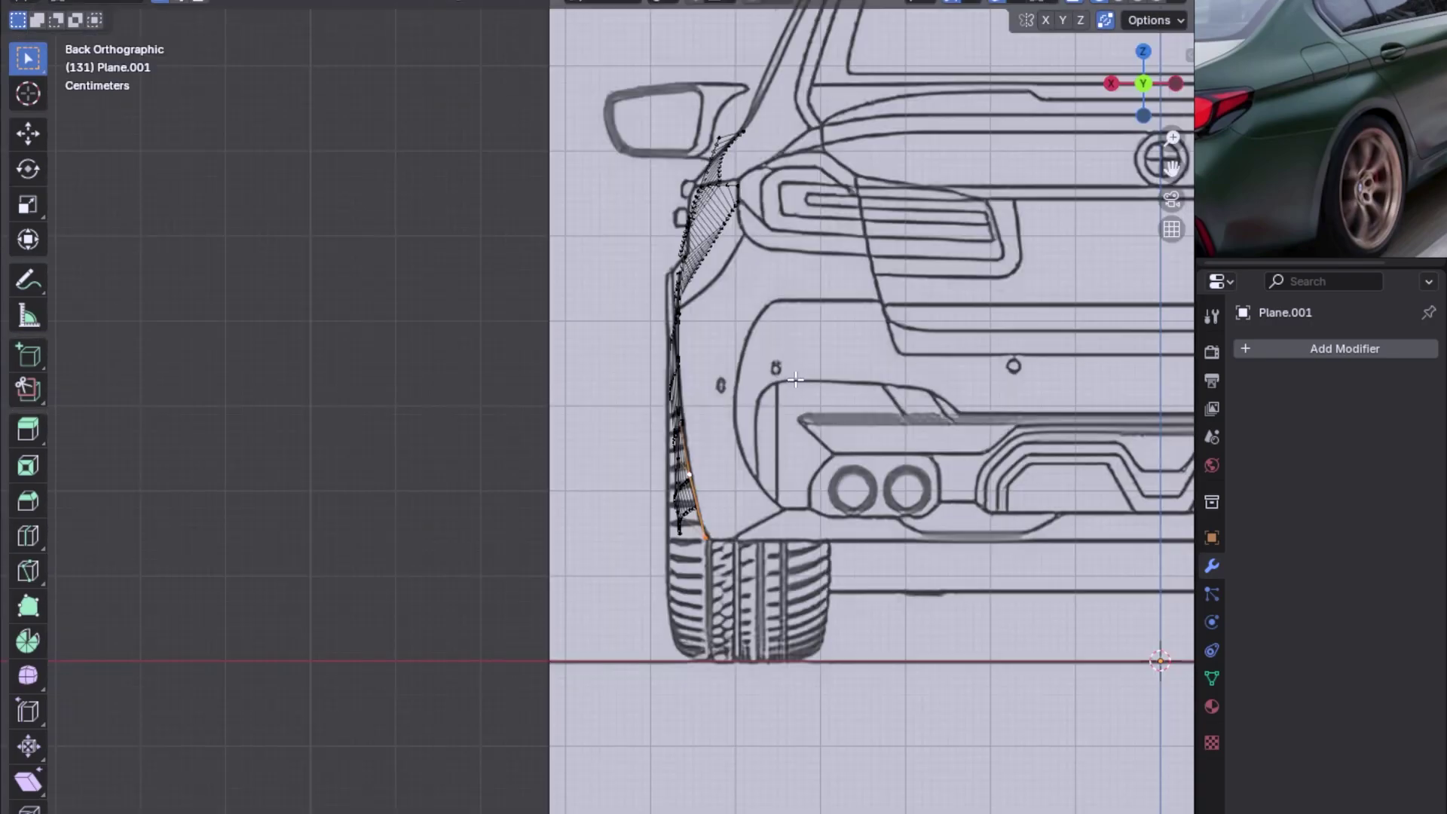
{"action": "key", "text": "KP_3"}
{"action": "left_click", "coordinate": [726, 313], "text": "shift"}
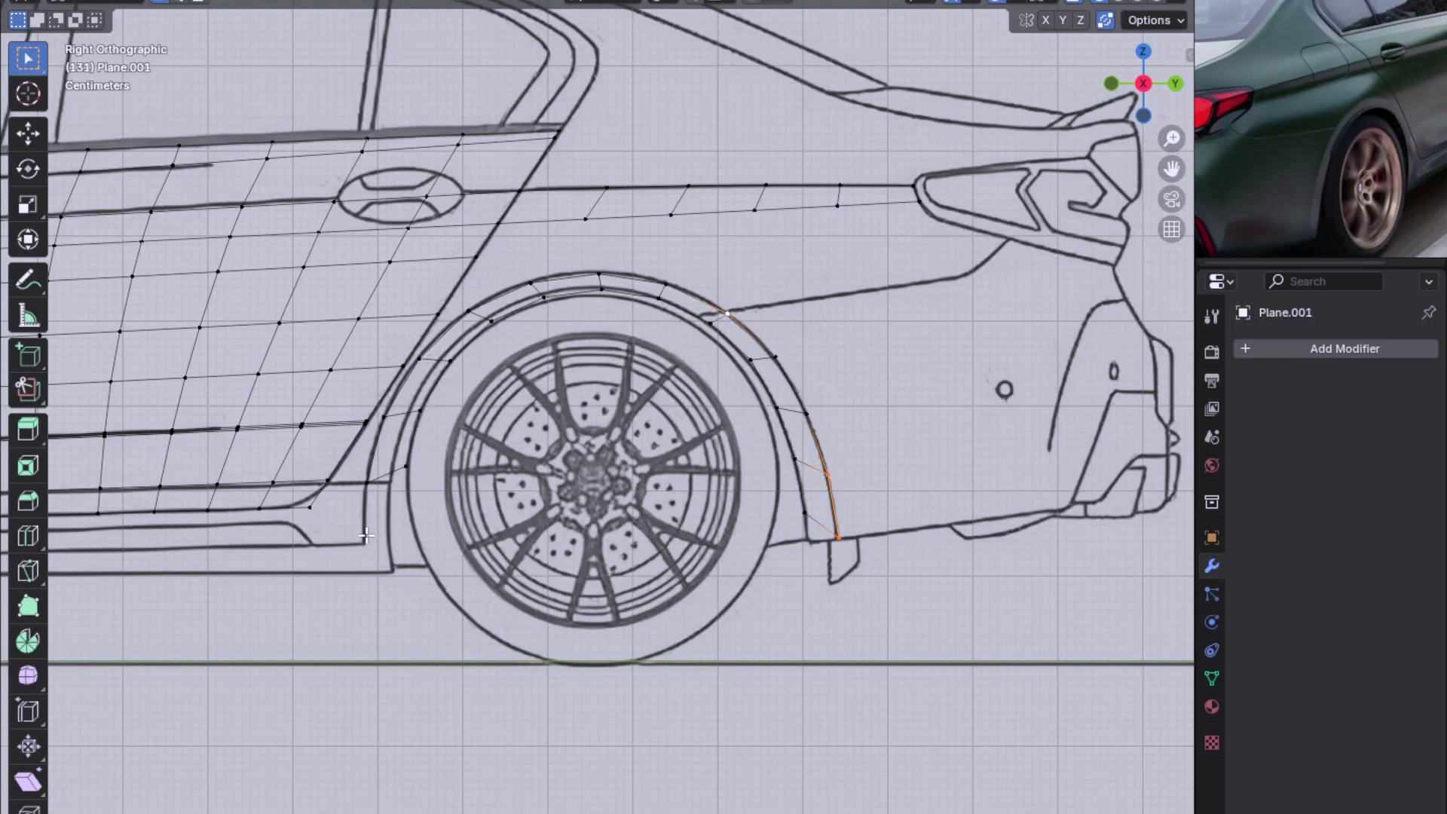
Select the vertex path from the arch top down its front side and smooth it with LoopTools Curve.
{"action": "left_click", "coordinate": [373, 482], "text": "ctrl"}
{"action": "key", "text": "ctrl+z"}
{"action": "left_click", "coordinate": [543, 276], "text": "ctrl"}
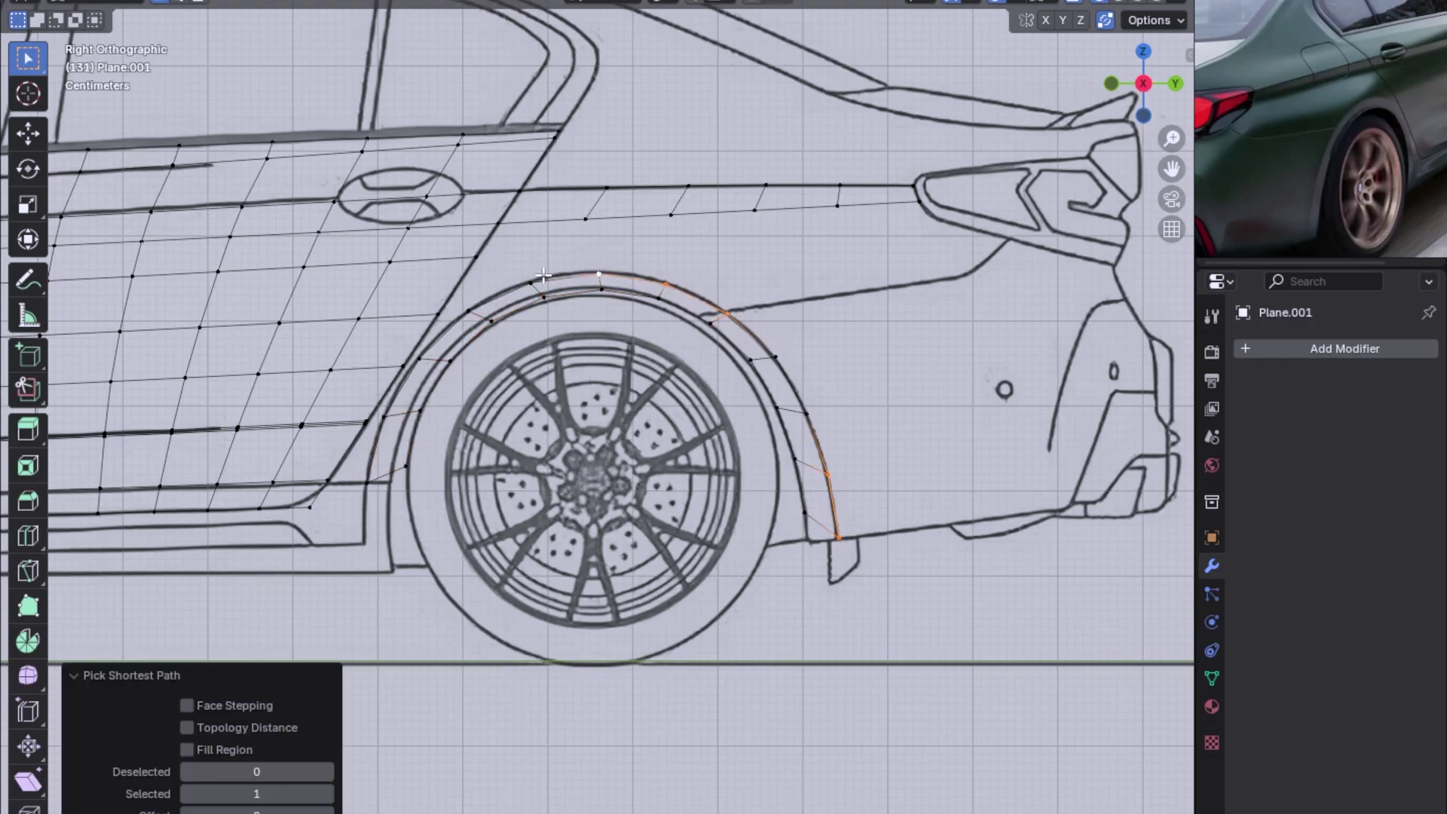
{"action": "left_click", "coordinate": [367, 484], "text": "ctrl"}
{"action": "scroll", "coordinate": [376, 459], "scroll_direction": "up", "scroll_amount": 1}
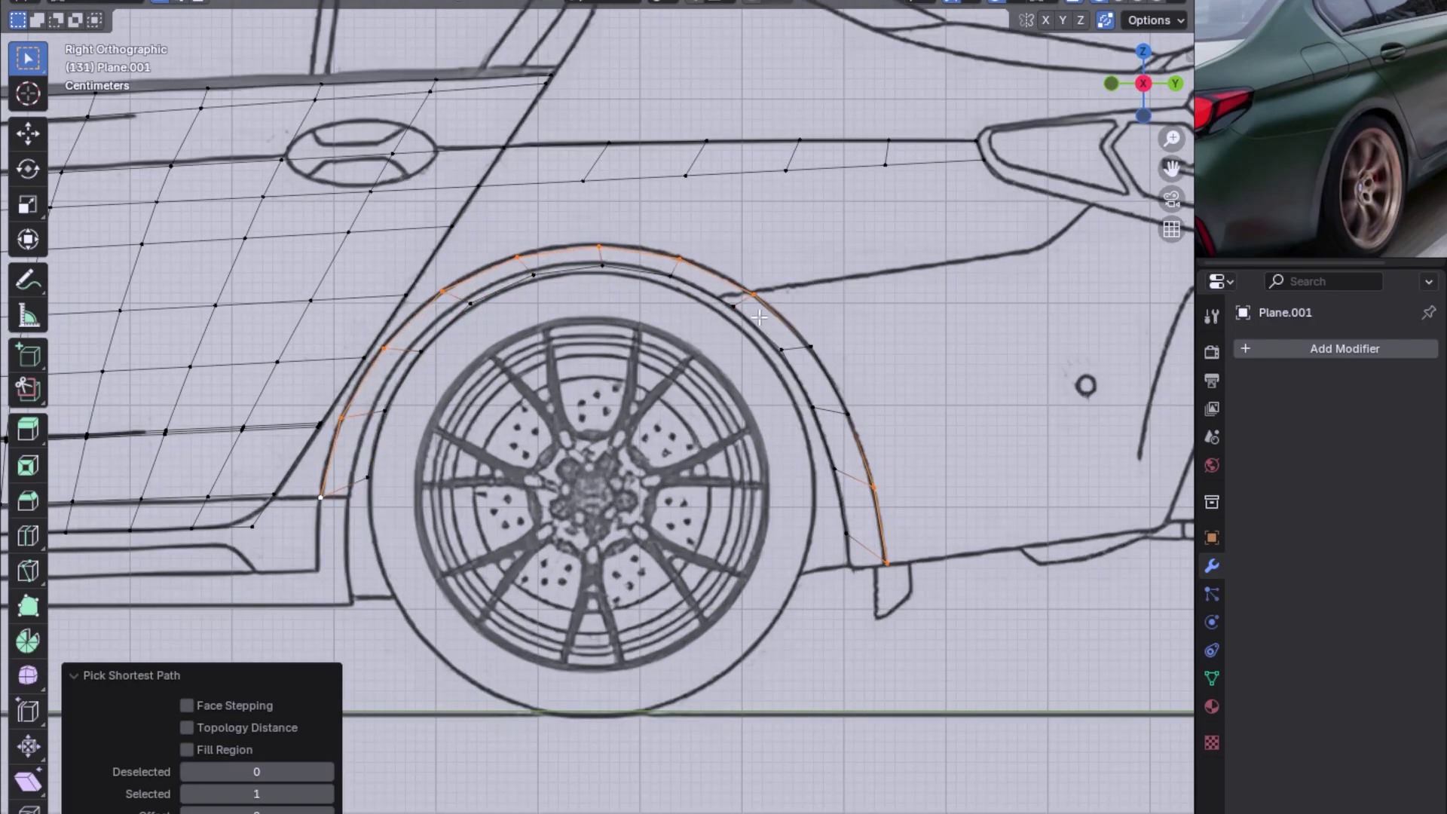
{"action": "right_click", "coordinate": [759, 317]}
{"action": "left_click", "coordinate": [880, 344]}
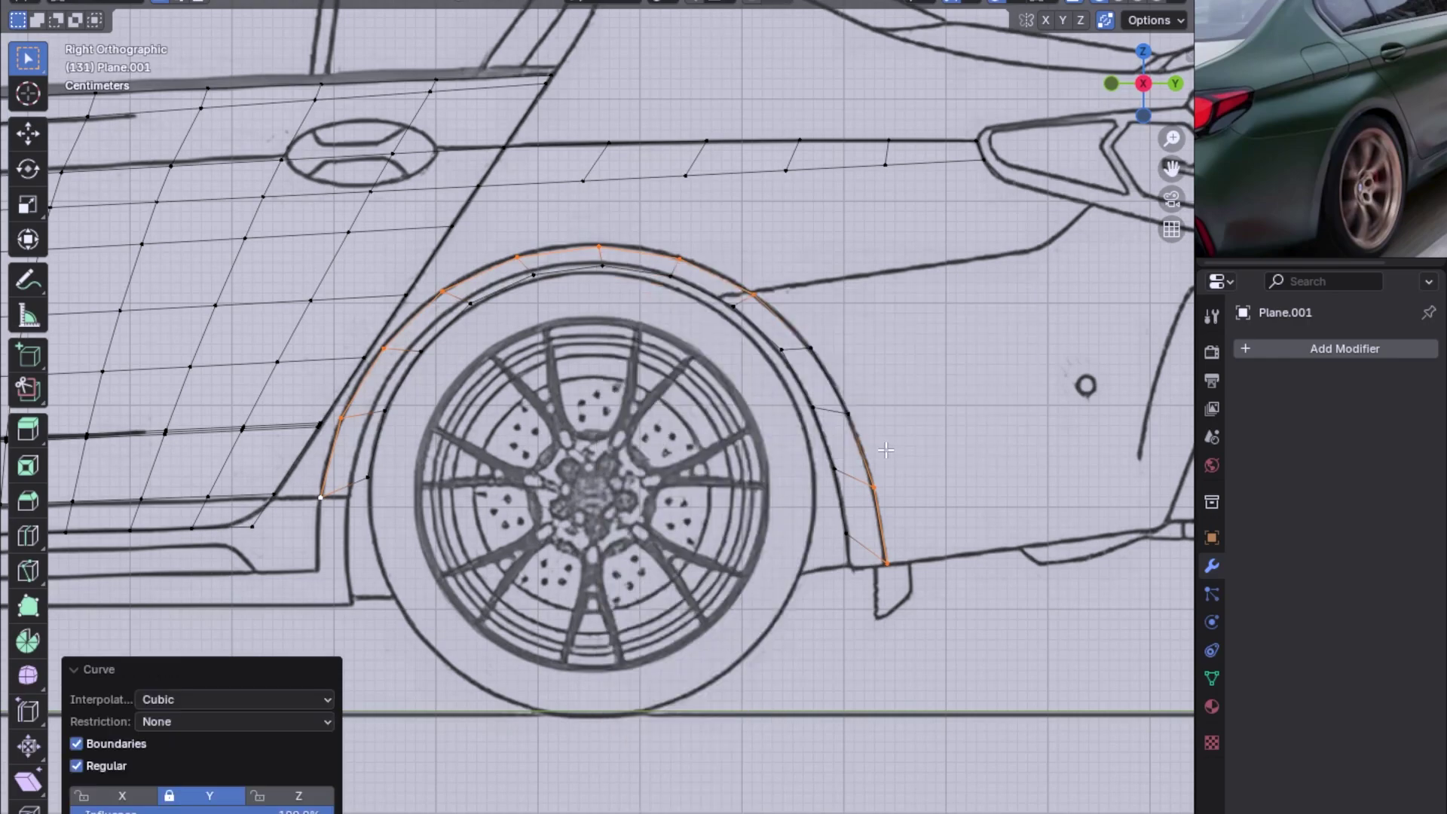
Select the whole inner wheel-arch edge loop, checking it from the back and side views.
{"action": "middle_click_drag", "start_coordinate": [891, 450], "coordinate": [646, 429]}
{"action": "key", "text": "ctrl+KP_1"}
{"action": "scroll", "coordinate": [710, 291], "scroll_direction": "up", "scroll_amount": 1}
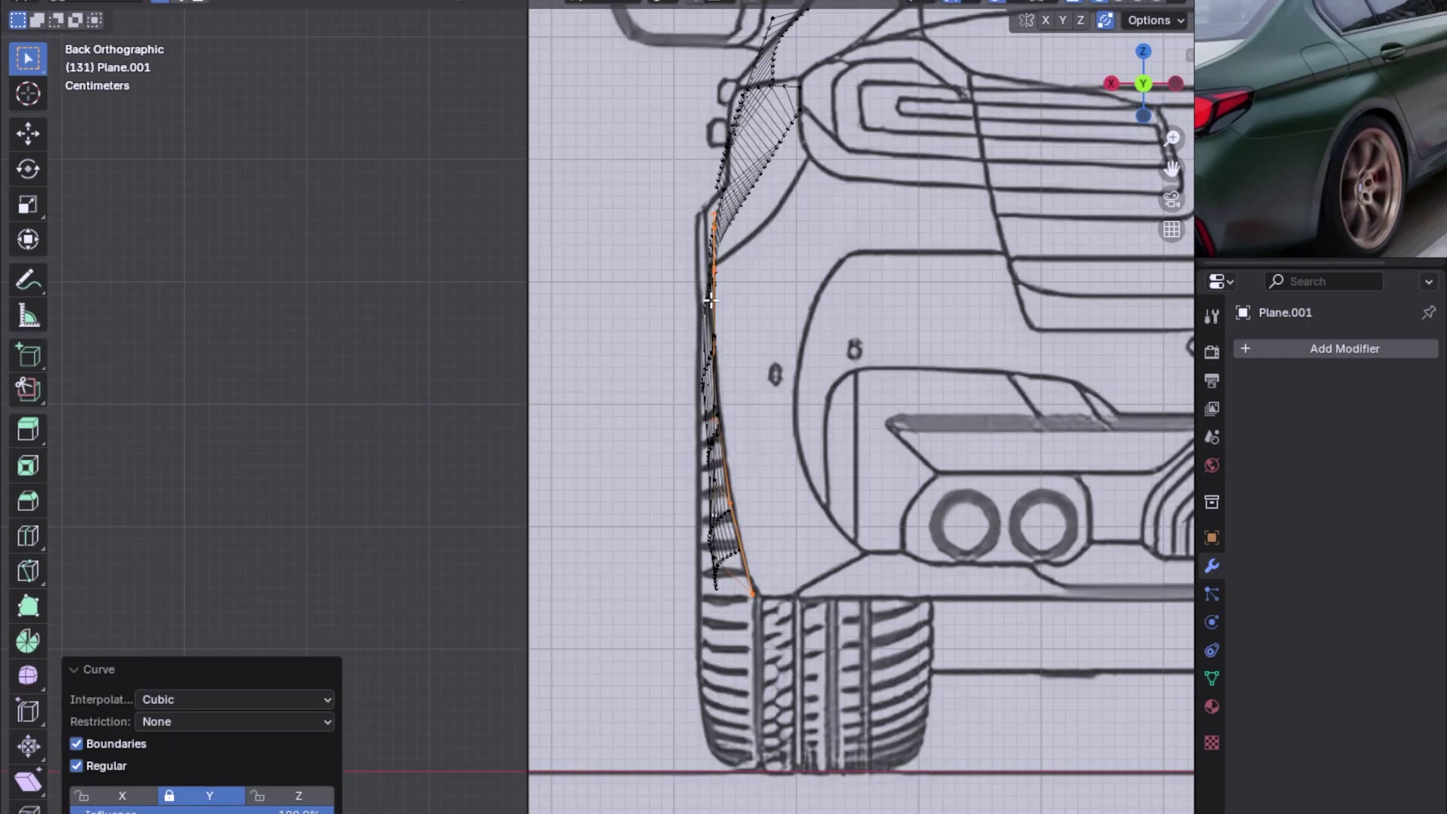
{"action": "middle_click_drag", "start_coordinate": [745, 469], "coordinate": [839, 355]}
{"action": "left_click", "coordinate": [827, 310]}
{"action": "left_click", "coordinate": [953, 696], "text": "ctrl"}
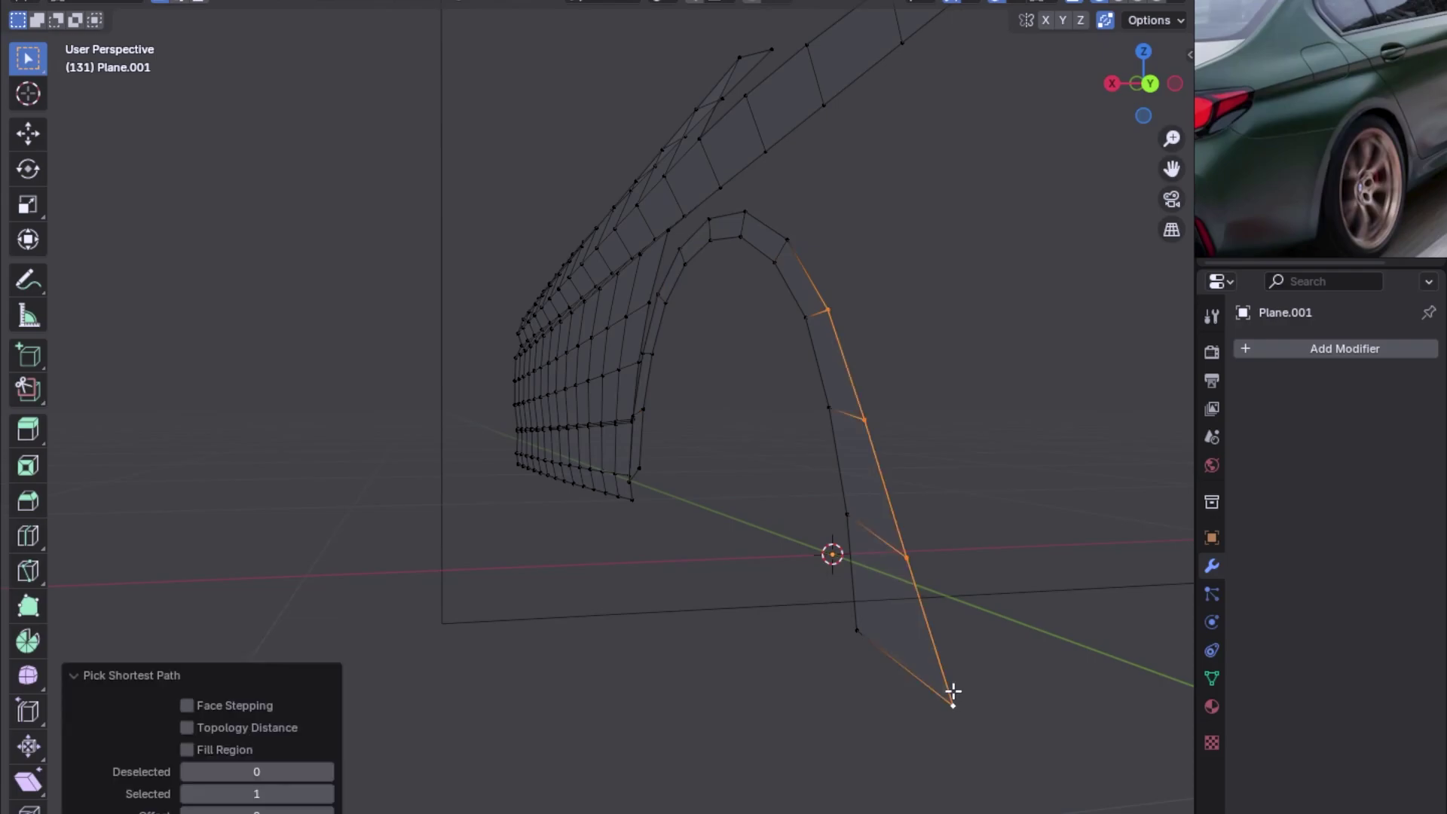
{"action": "key", "text": "ctrl+KP_1"}
{"action": "key", "text": "KP_3"}
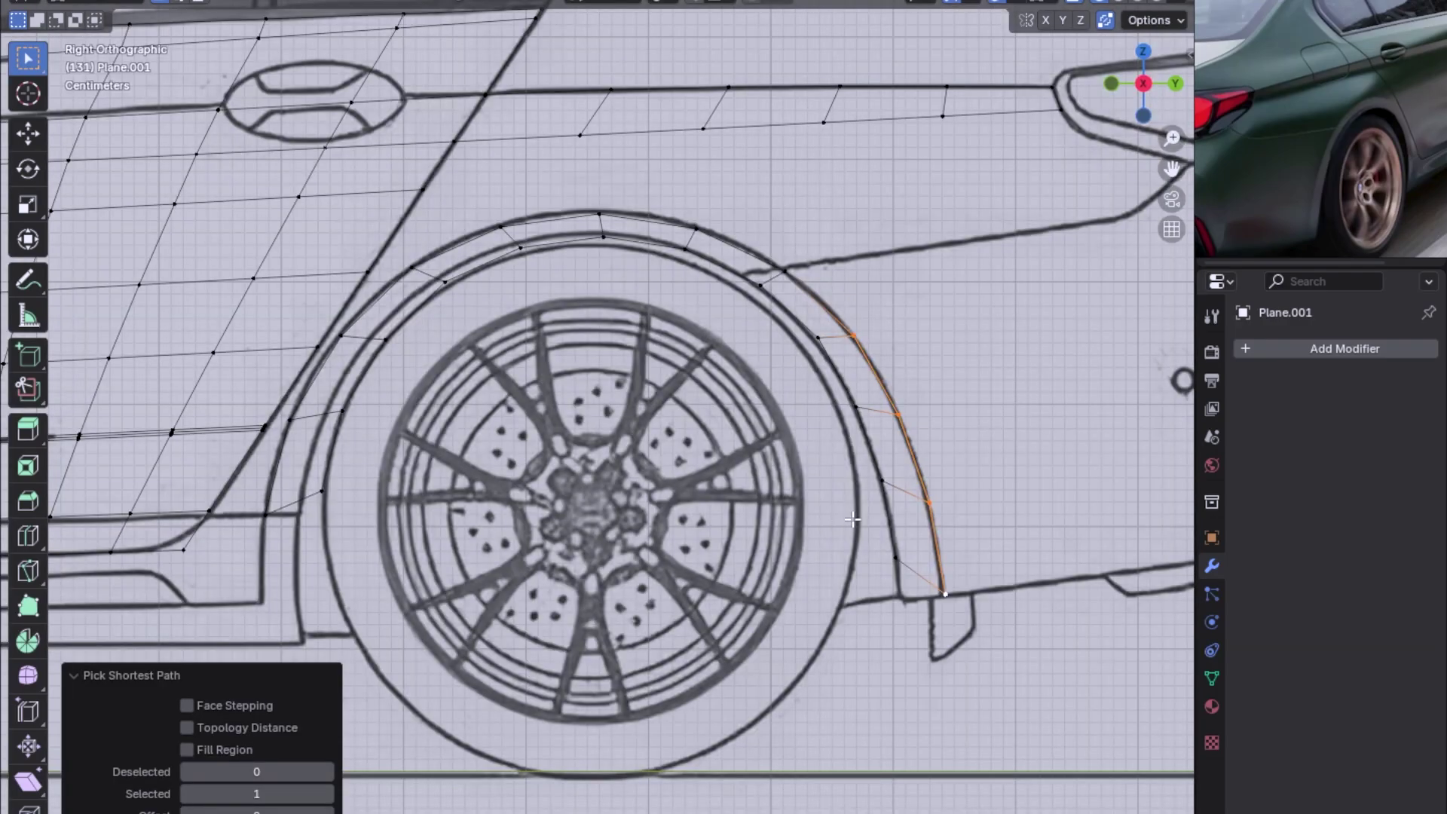
{"action": "left_click", "coordinate": [757, 288], "text": "alt"}
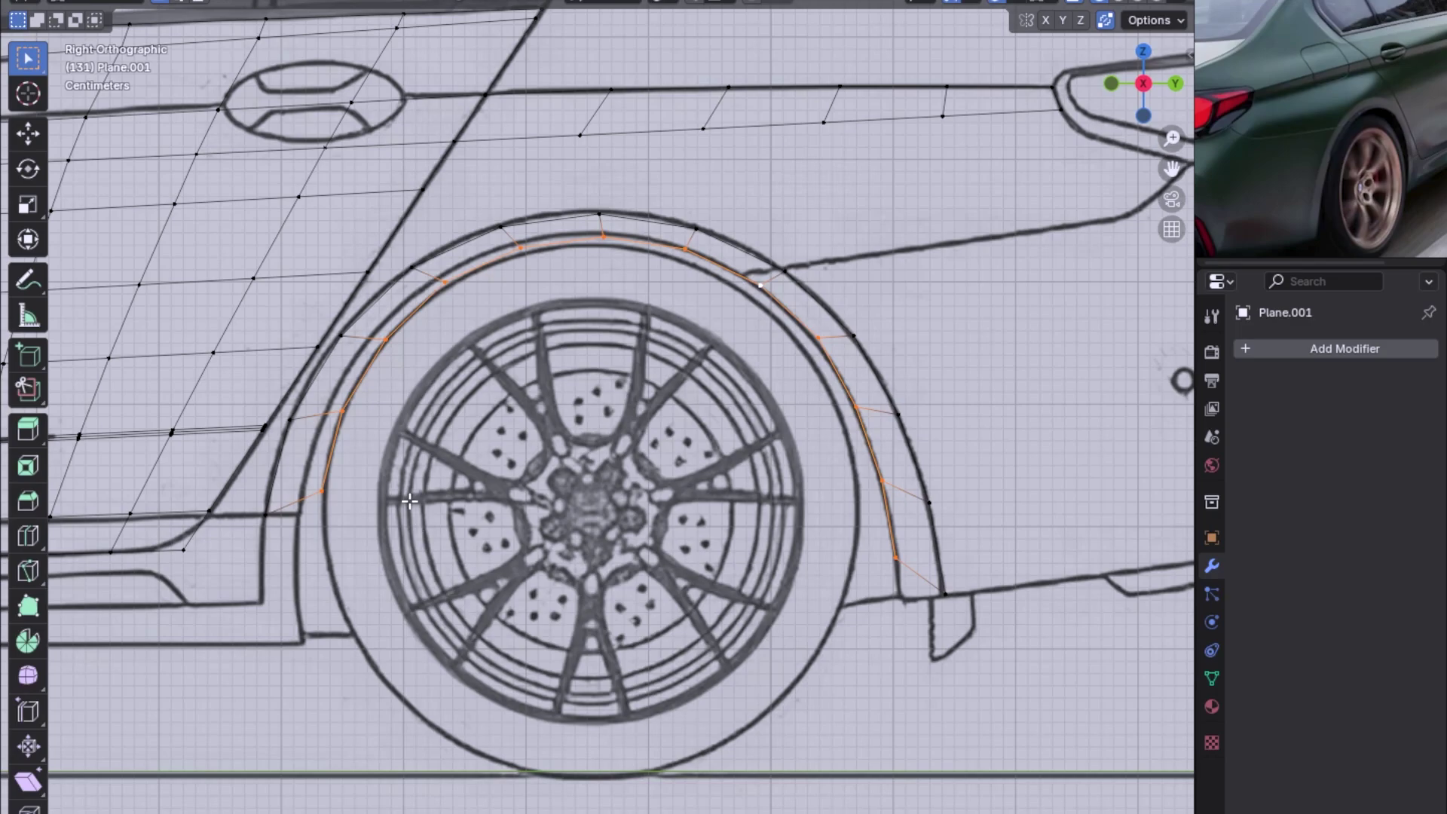
Delete the inner arch loop's vertices, then extrude the outer arch loop and scale it inward.
{"action": "key", "text": "x"}
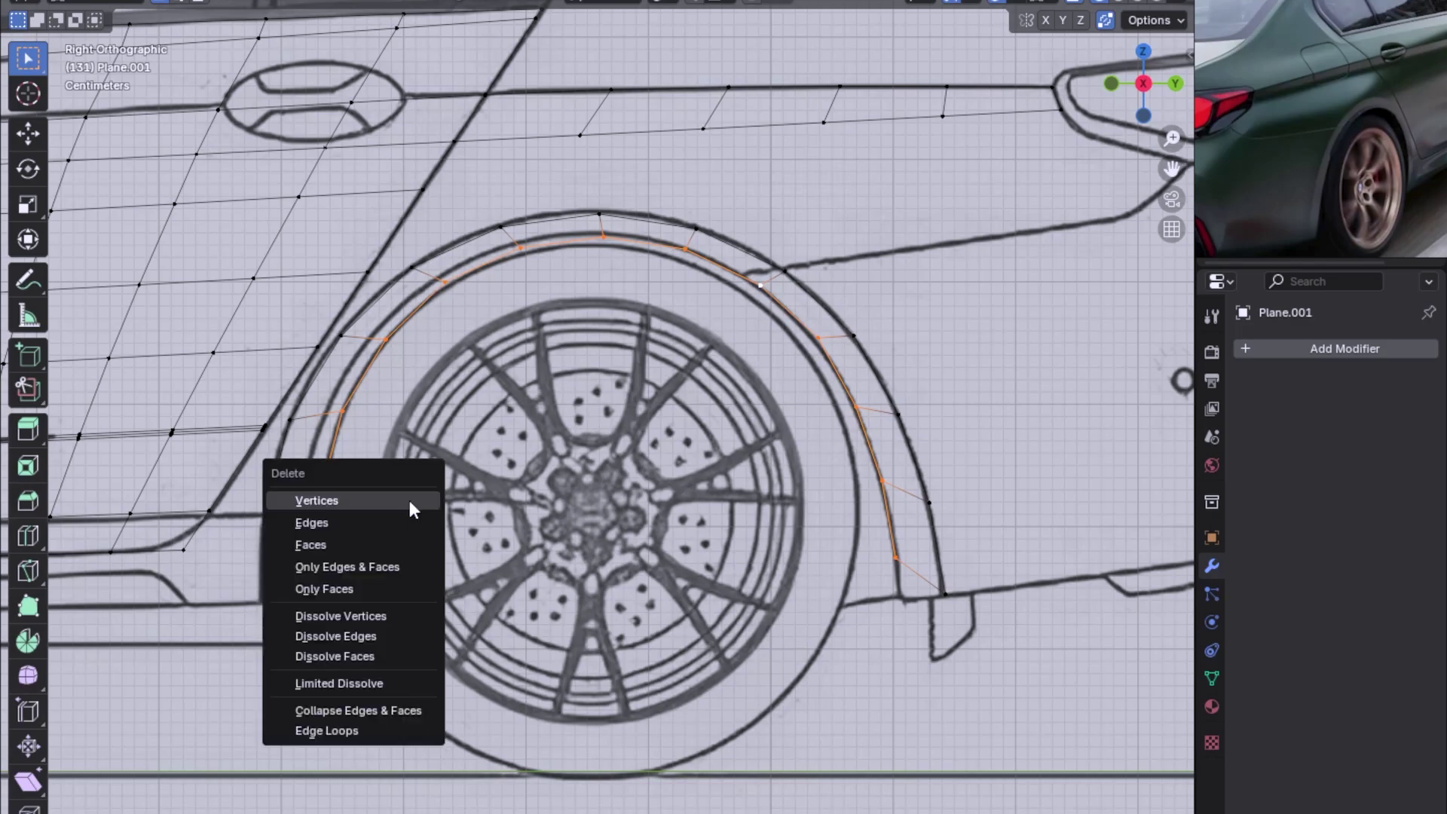
{"action": "left_click", "coordinate": [408, 495]}
{"action": "left_click", "coordinate": [537, 219], "text": "alt"}
{"action": "scroll", "coordinate": [499, 467], "scroll_direction": "up", "scroll_amount": 1}
{"action": "key", "text": "e"}
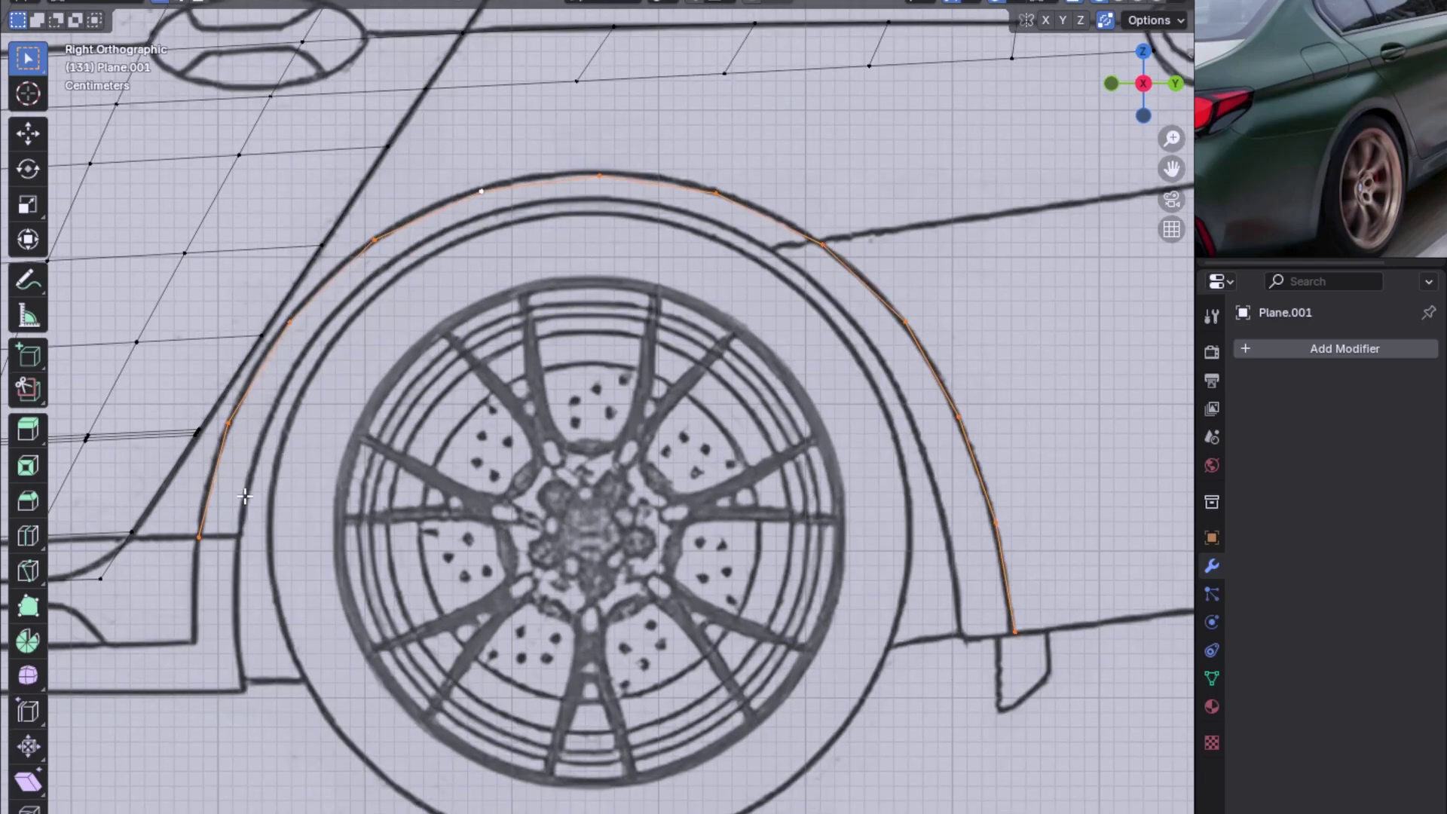
{"action": "key", "text": "s"}
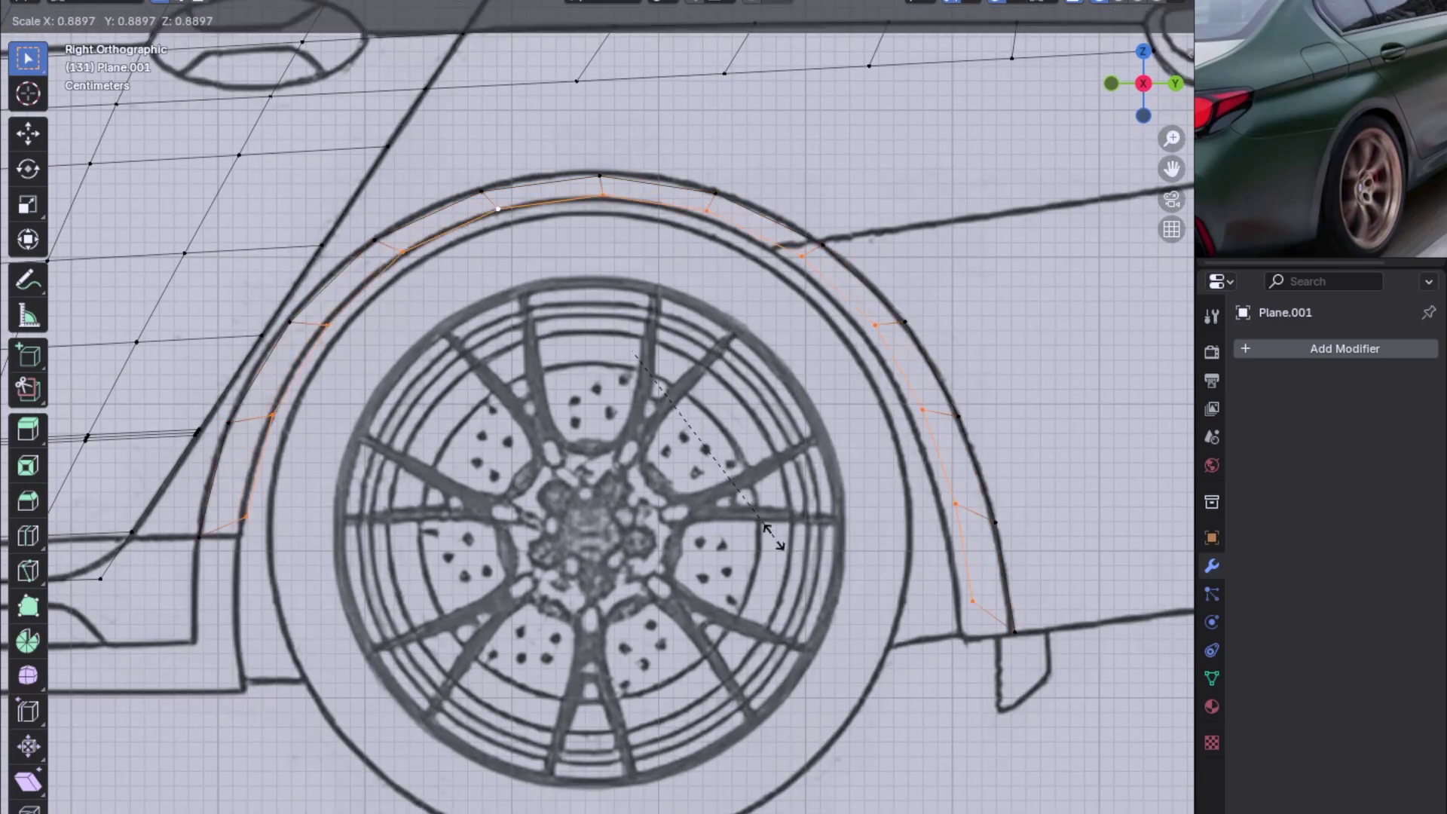
{"action": "left_click", "coordinate": [802, 532]}
Lower the arch's lower-left vertex in Z and drop the lower-right vertex to the fender bottom.
{"action": "left_click", "coordinate": [242, 520]}
{"action": "key", "text": "g"}
{"action": "key", "text": "z"}
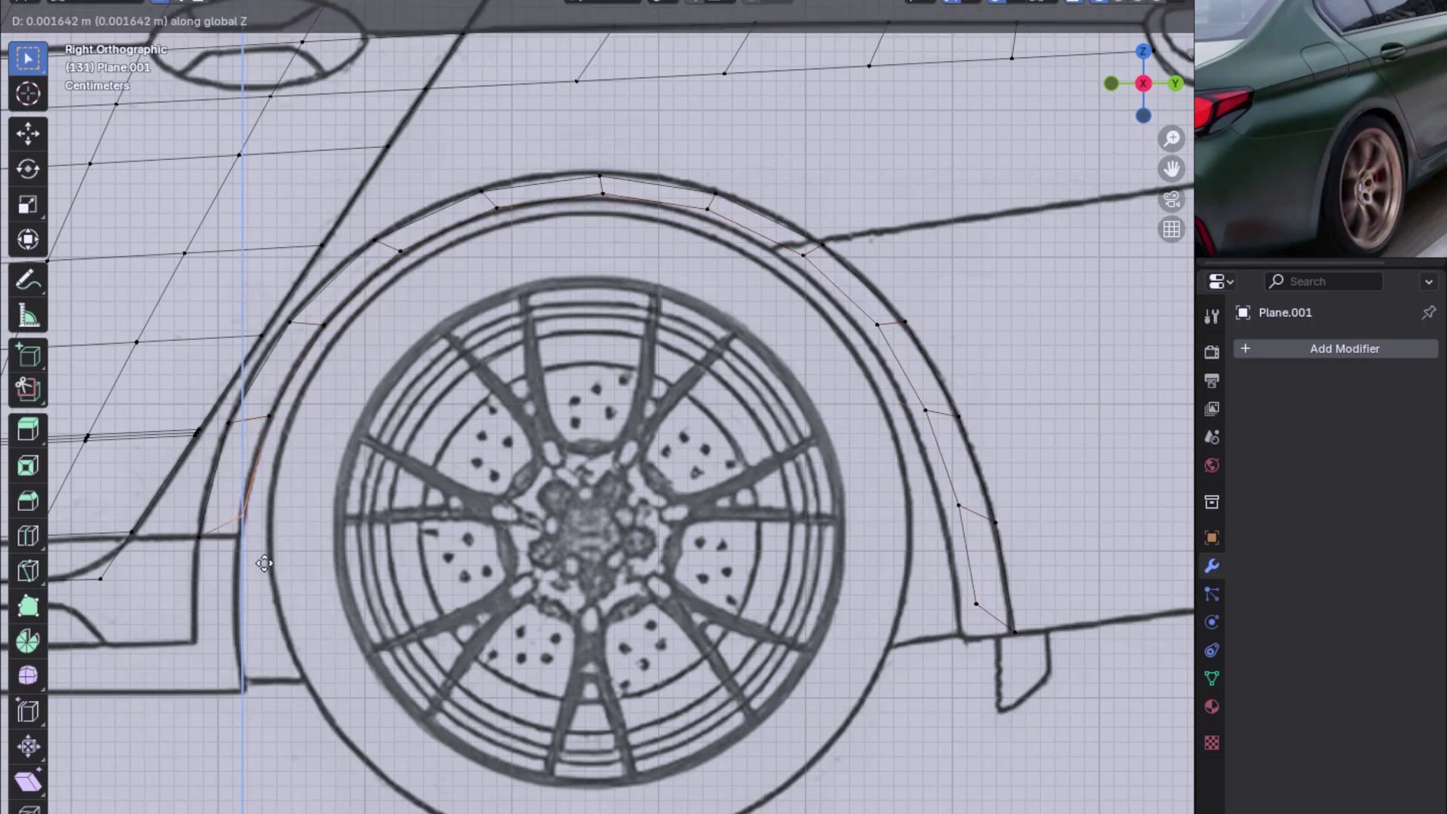
{"action": "left_click", "coordinate": [406, 593]}
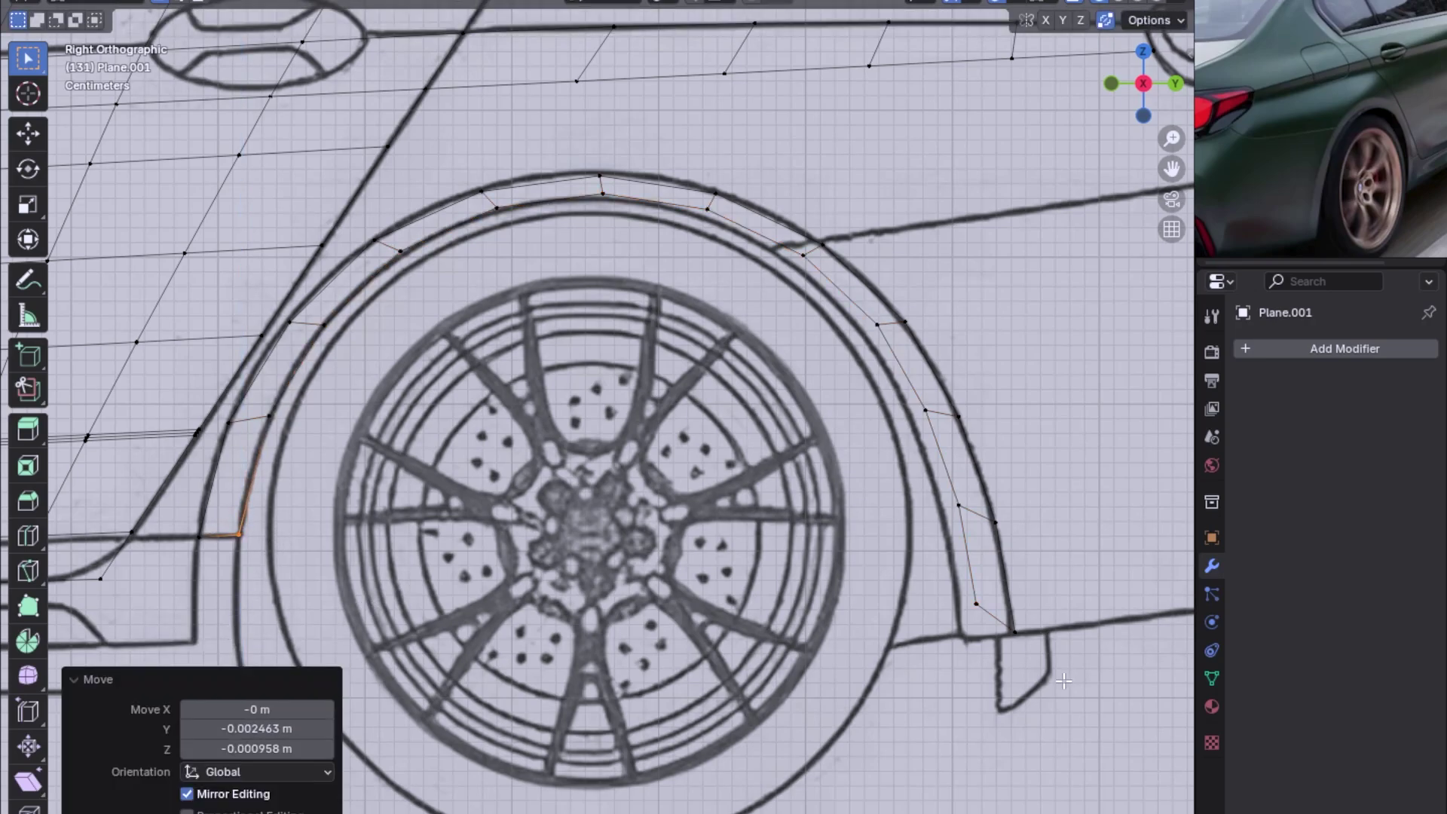
{"action": "left_click", "coordinate": [975, 603]}
{"action": "key", "text": "g"}
{"action": "left_click", "coordinate": [960, 678]}
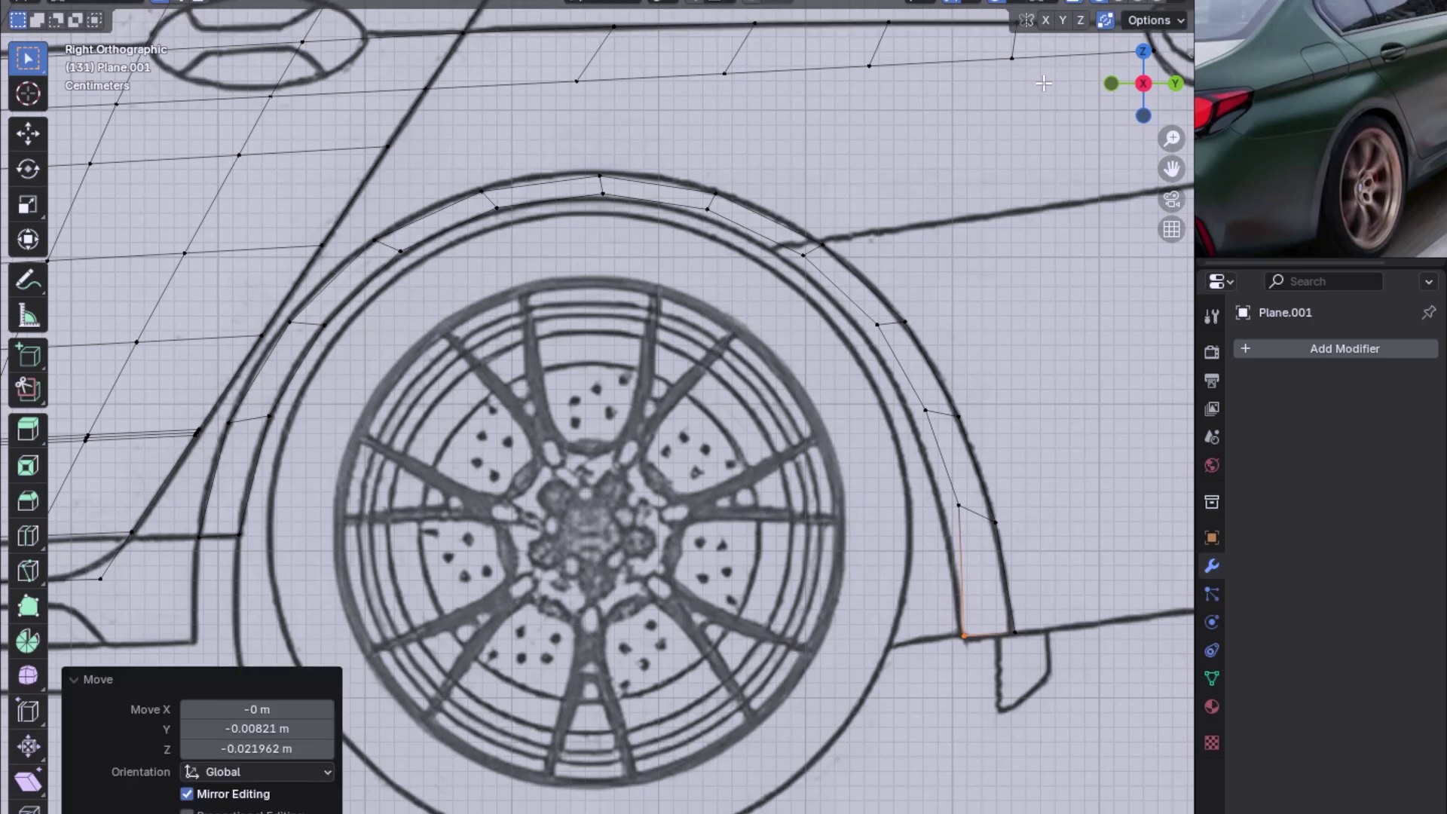
Move the right-side arch vertices, top right to bottom, onto the blueprint arch line.
{"action": "left_click", "coordinate": [797, 273]}
{"action": "key", "text": "g"}
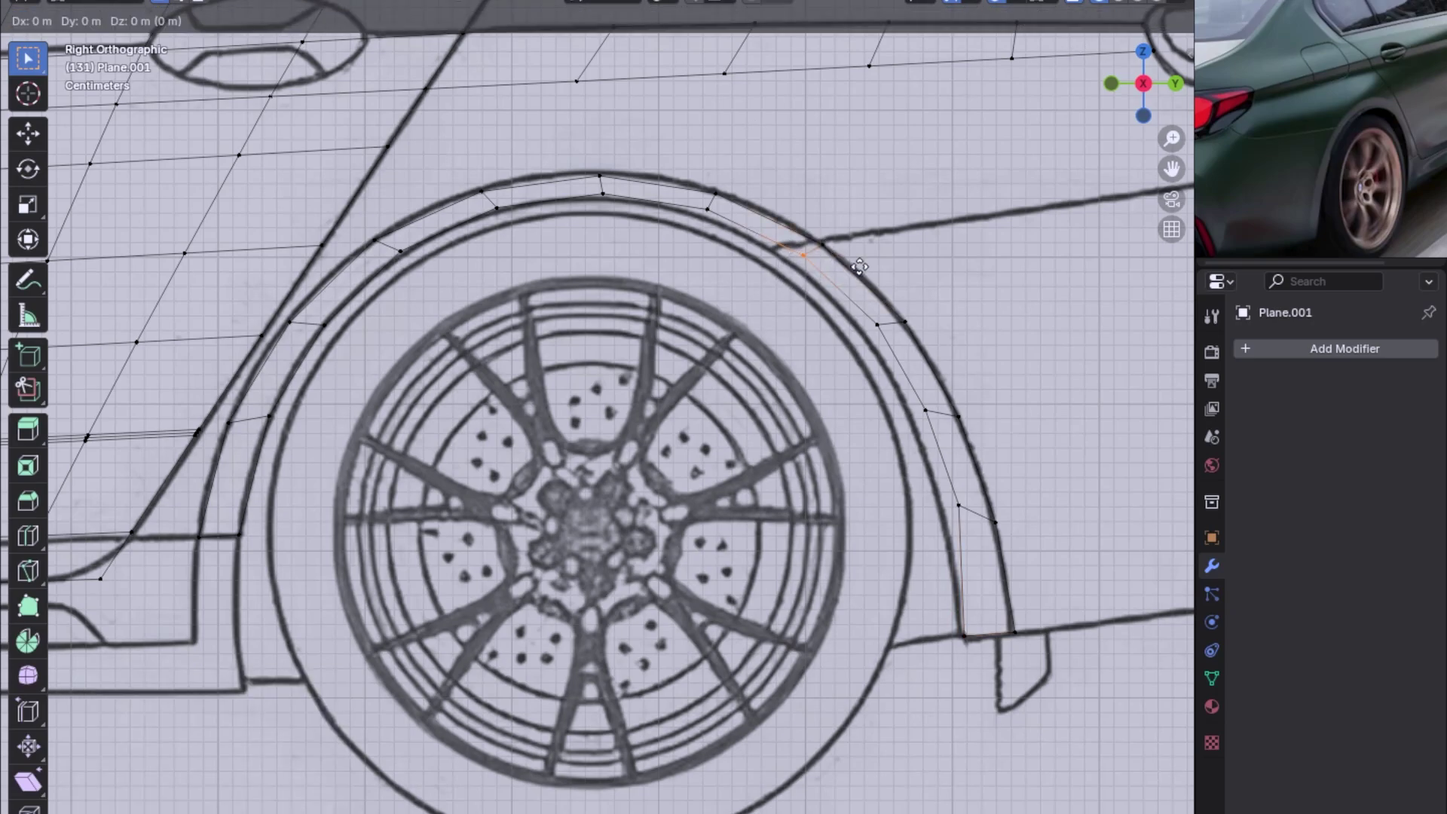
{"action": "left_click", "coordinate": [641, 275]}
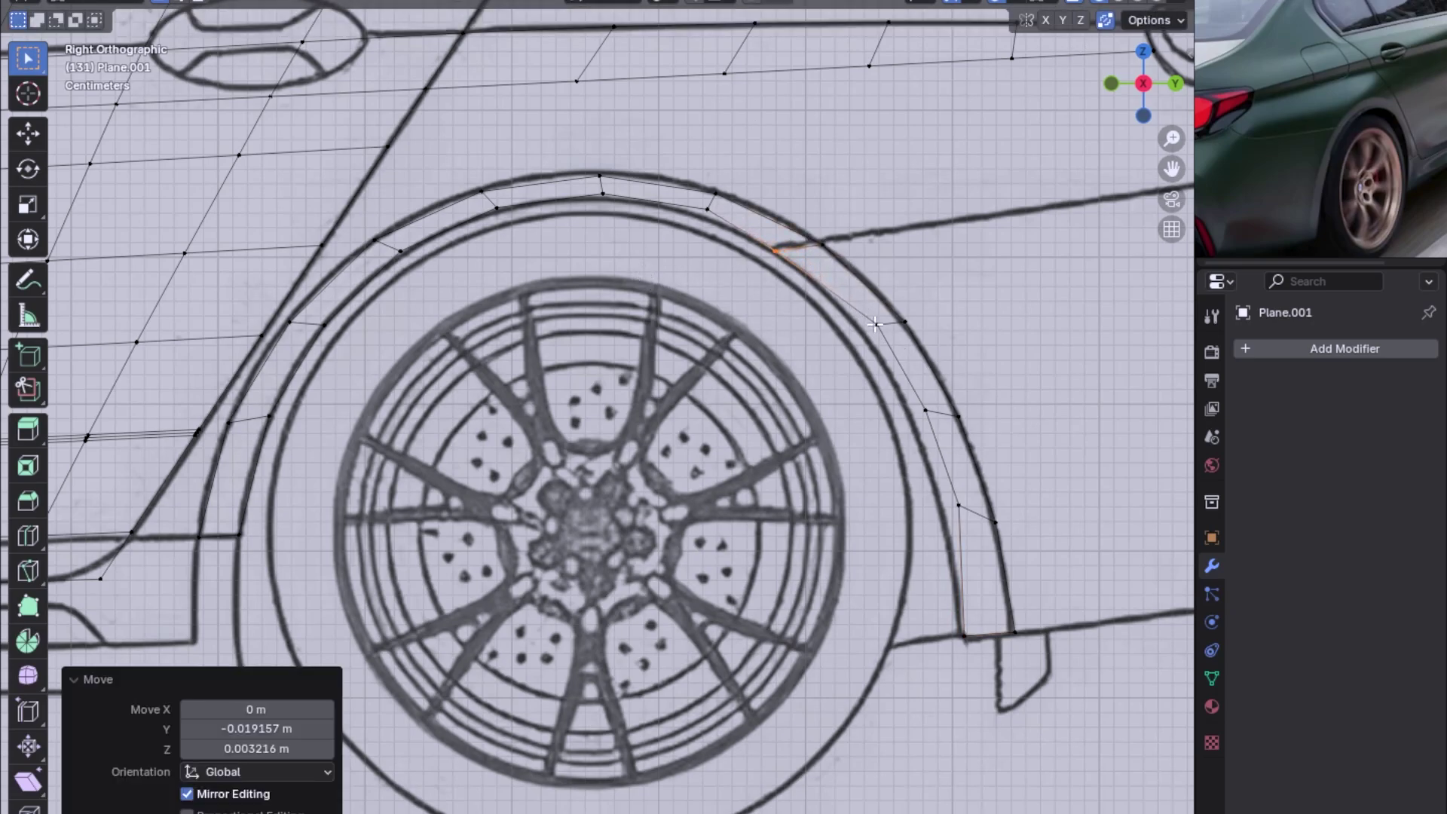
{"action": "left_click", "coordinate": [875, 324]}
{"action": "key", "text": "g"}
{"action": "left_click", "coordinate": [869, 508]}
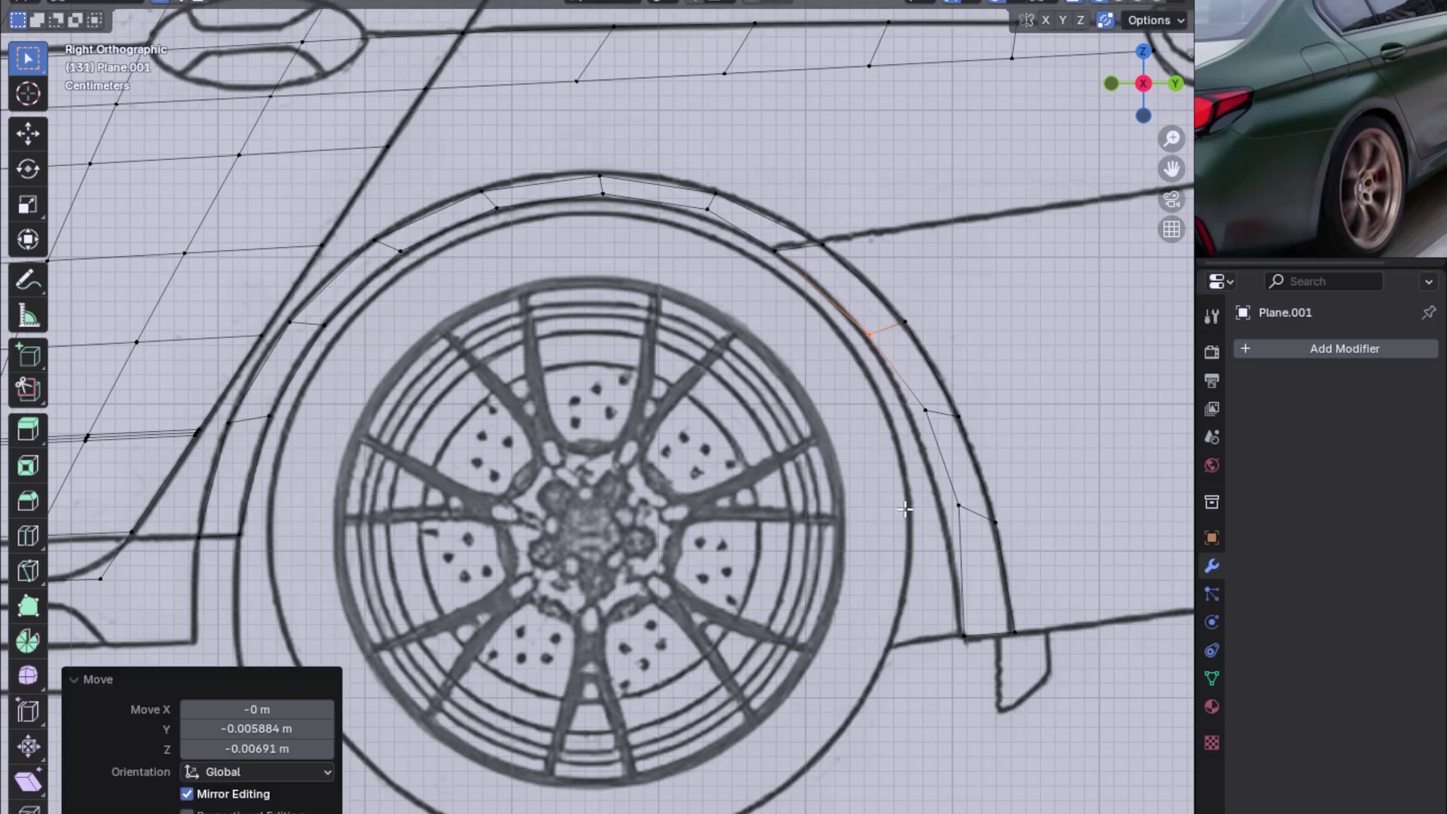
{"action": "left_click", "coordinate": [932, 419]}
{"action": "key", "text": "g"}
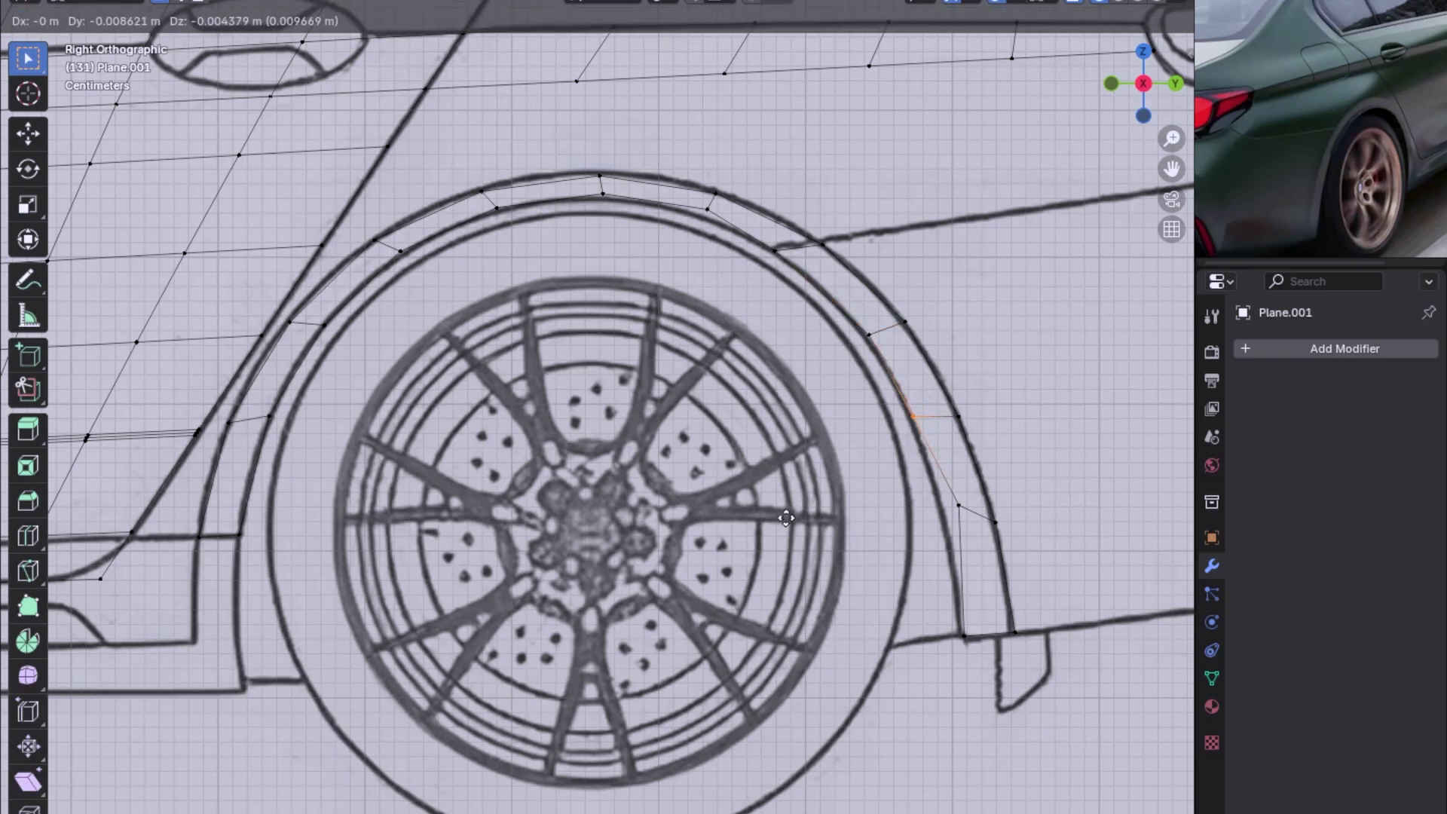
{"action": "left_click", "coordinate": [786, 518]}
{"action": "left_click", "coordinate": [959, 512]}
{"action": "key", "text": "g"}
{"action": "left_click", "coordinate": [848, 673]}
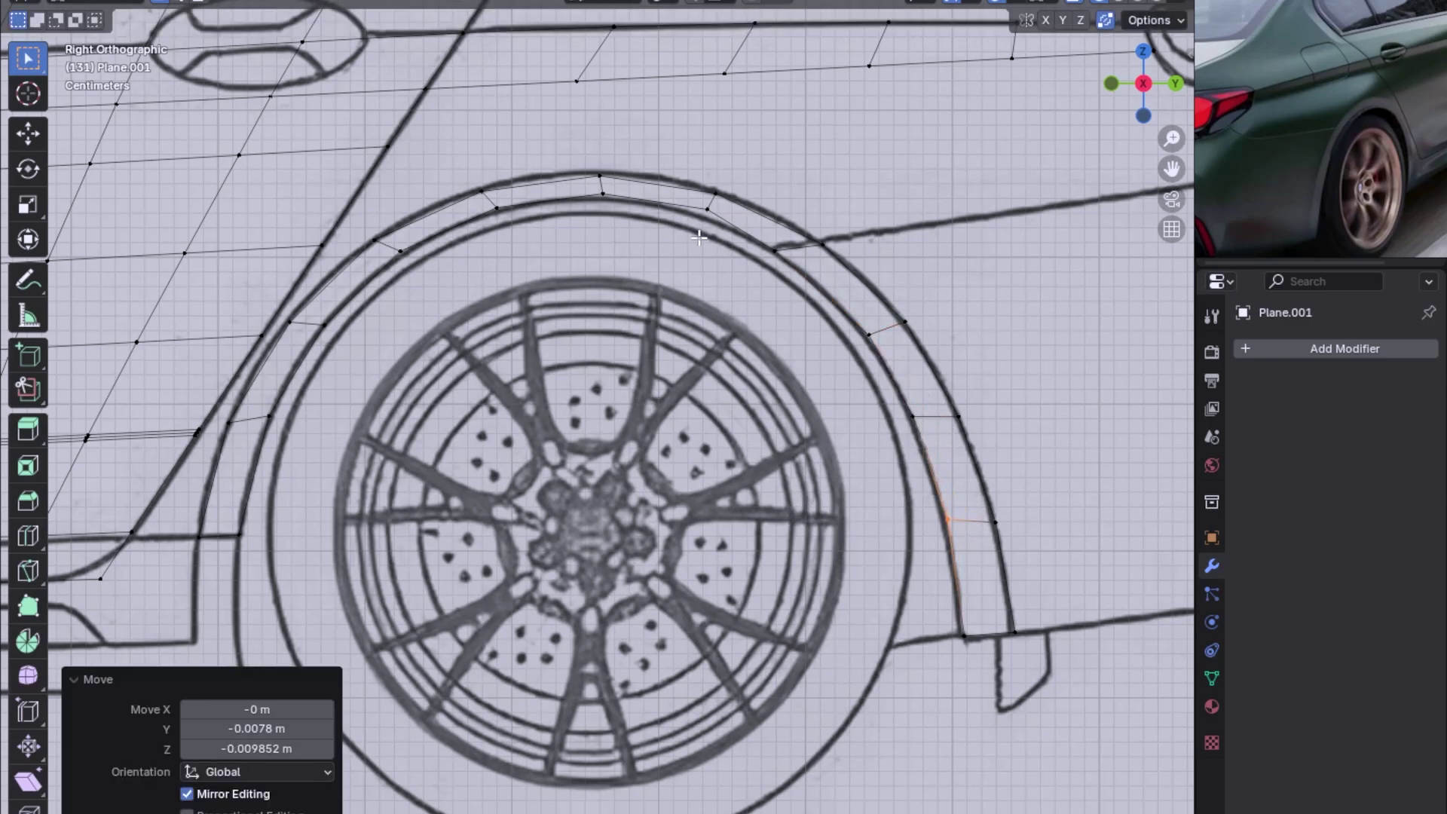
Move the top and left-side arch vertices onto the blueprint arch line.
{"action": "left_click", "coordinate": [689, 217]}
{"action": "key", "text": "g"}
{"action": "left_click", "coordinate": [686, 226]}
{"action": "left_click", "coordinate": [603, 197]}
{"action": "key", "text": "g"}
{"action": "left_click", "coordinate": [622, 247]}
{"action": "left_click", "coordinate": [505, 226]}
{"action": "key", "text": "g"}
{"action": "left_click", "coordinate": [513, 265]}
{"action": "left_click", "coordinate": [405, 265]}
{"action": "key", "text": "g"}
{"action": "left_click", "coordinate": [233, 537]}
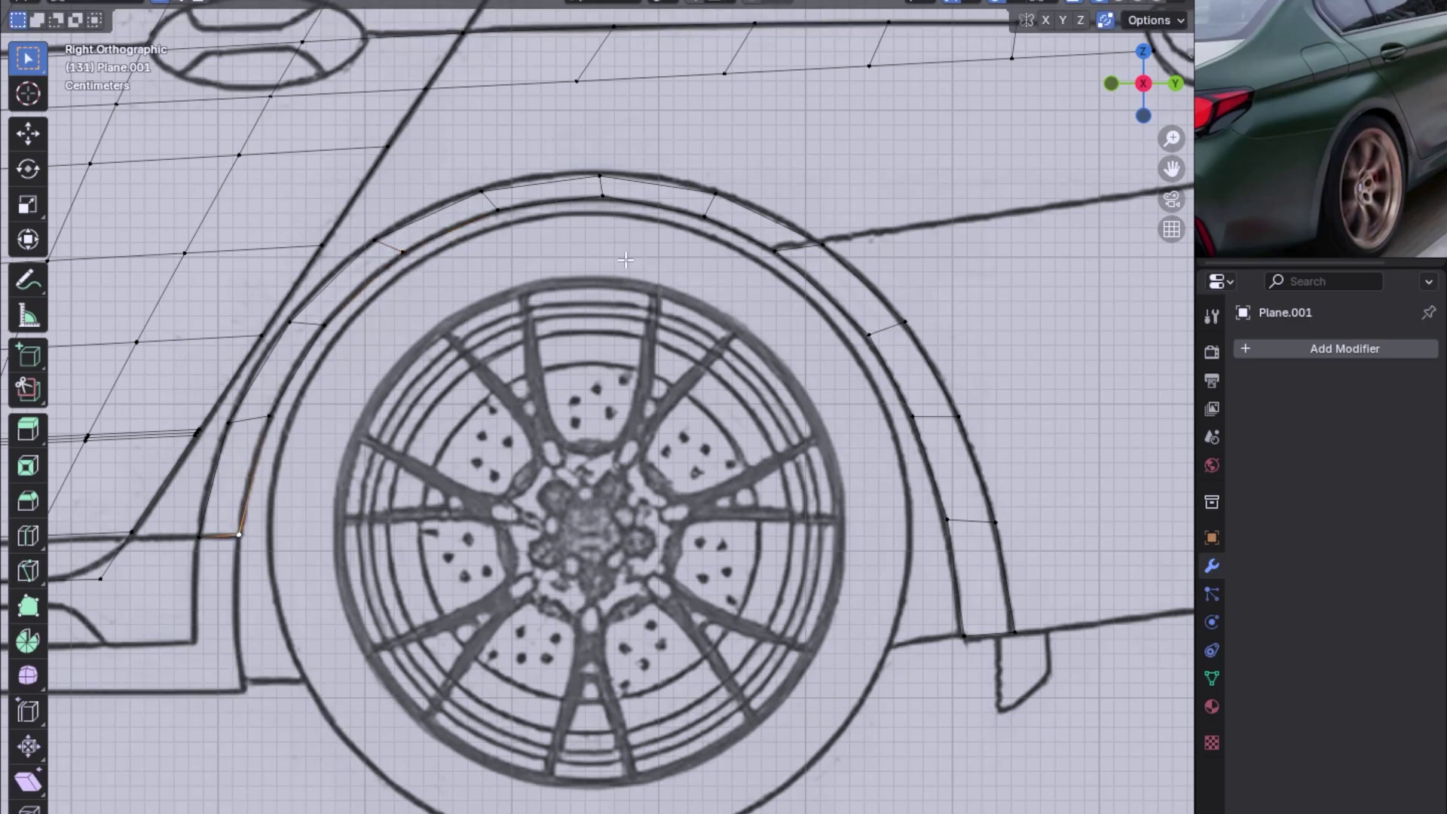
Relax the selected arch path with LoopTools, then evenly space the top-right-to-bottom section.
{"action": "left_click", "coordinate": [762, 254], "text": "ctrl"}
{"action": "right_click", "coordinate": [633, 208]}
{"action": "left_click", "coordinate": [716, 327]}
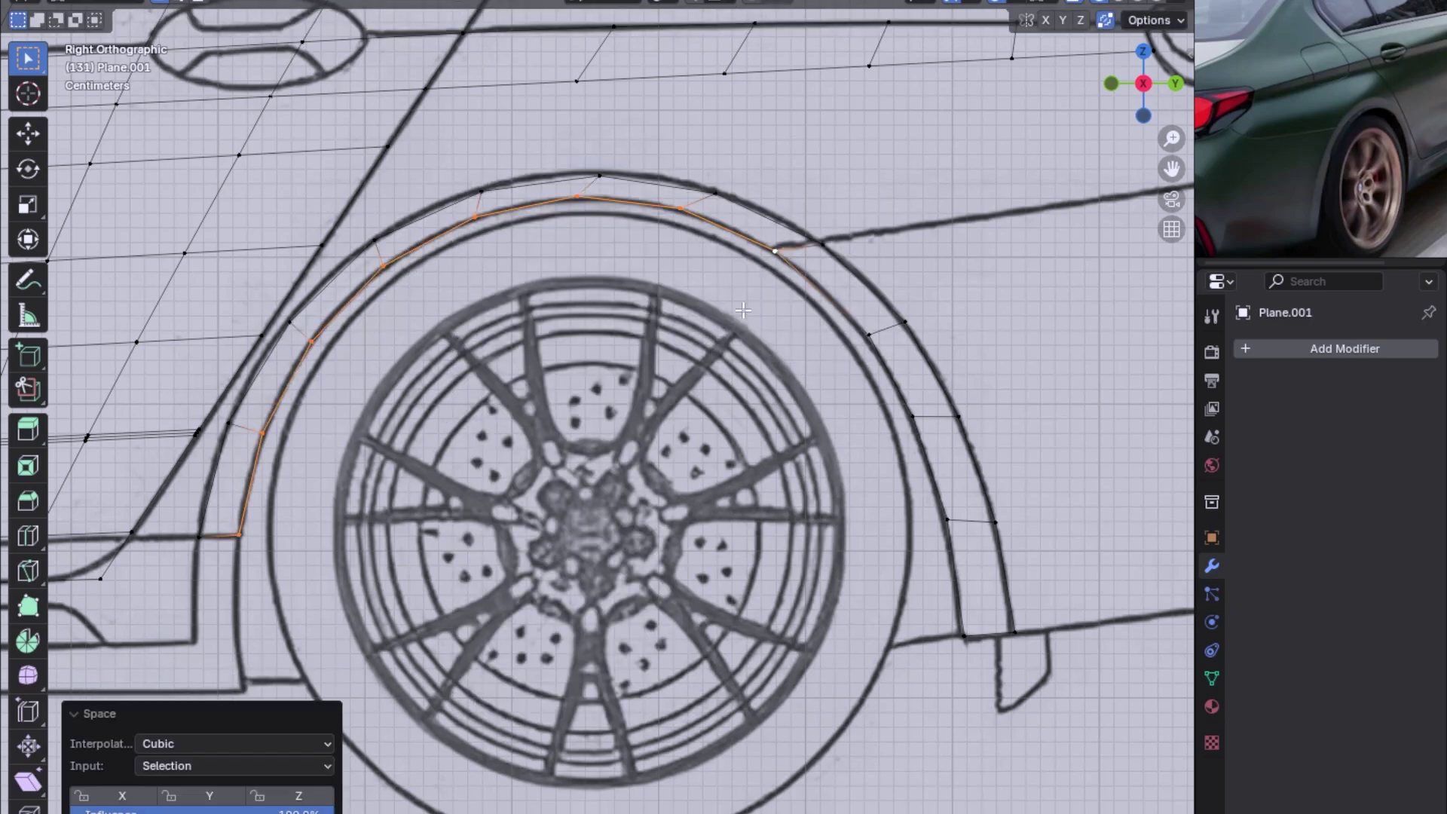
{"action": "left_click", "coordinate": [774, 251]}
{"action": "left_click", "coordinate": [956, 640], "text": "ctrl"}
{"action": "right_click", "coordinate": [956, 572]}
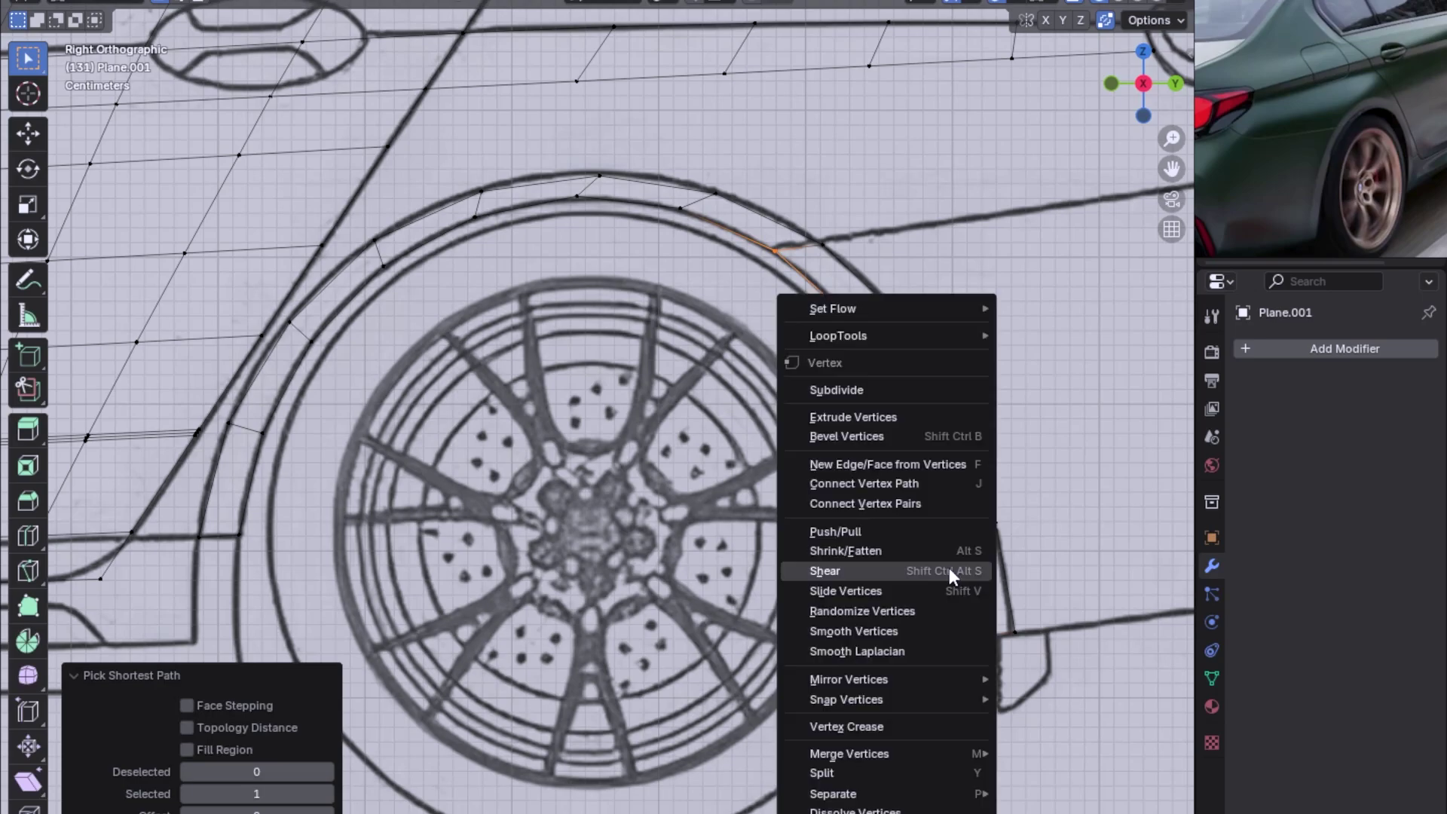
{"action": "left_click", "coordinate": [1013, 482]}
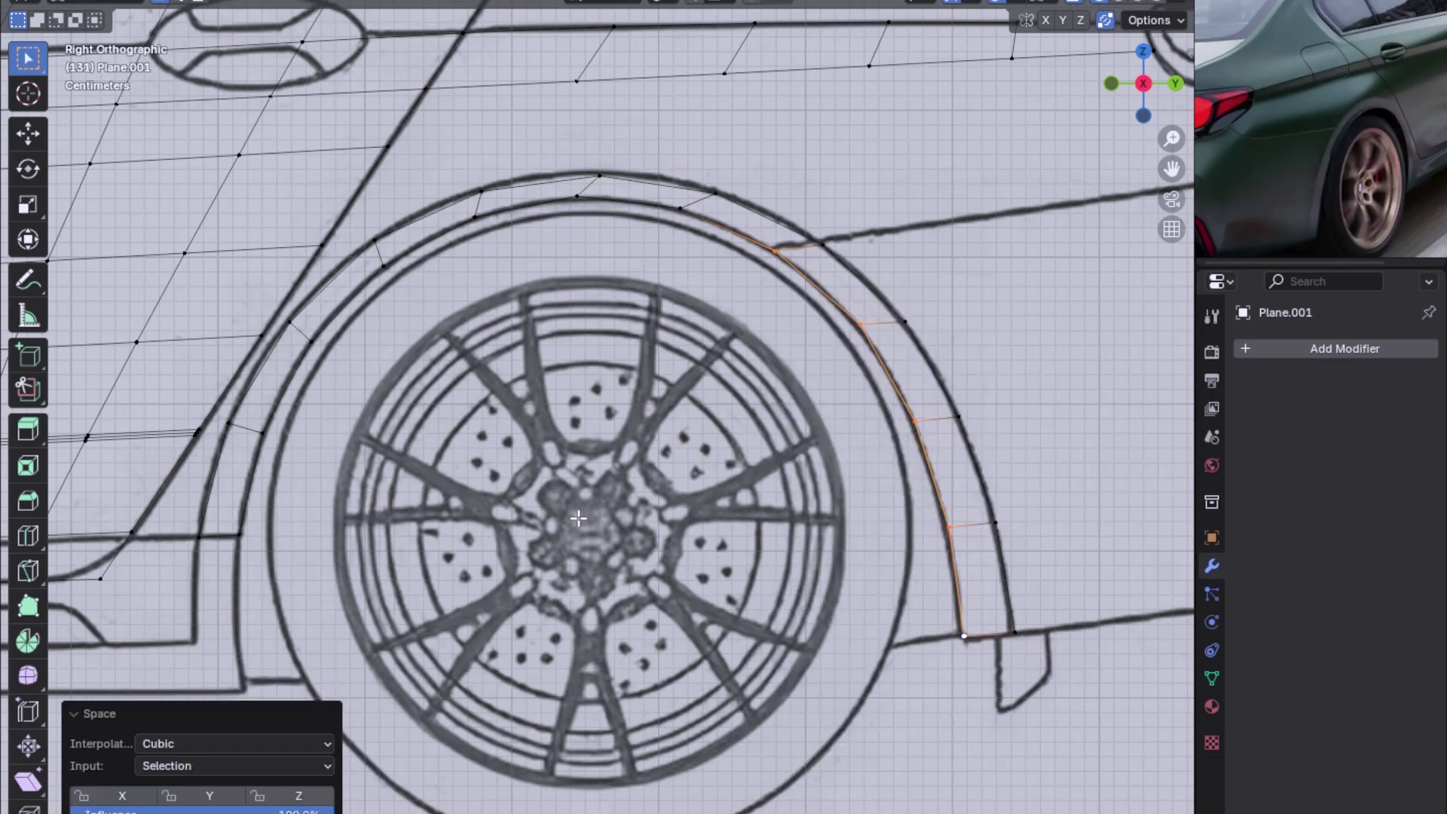
Evenly space the left and right sides of the arch with LoopTools Space (Cubic).
{"action": "left_click", "coordinate": [199, 536]}
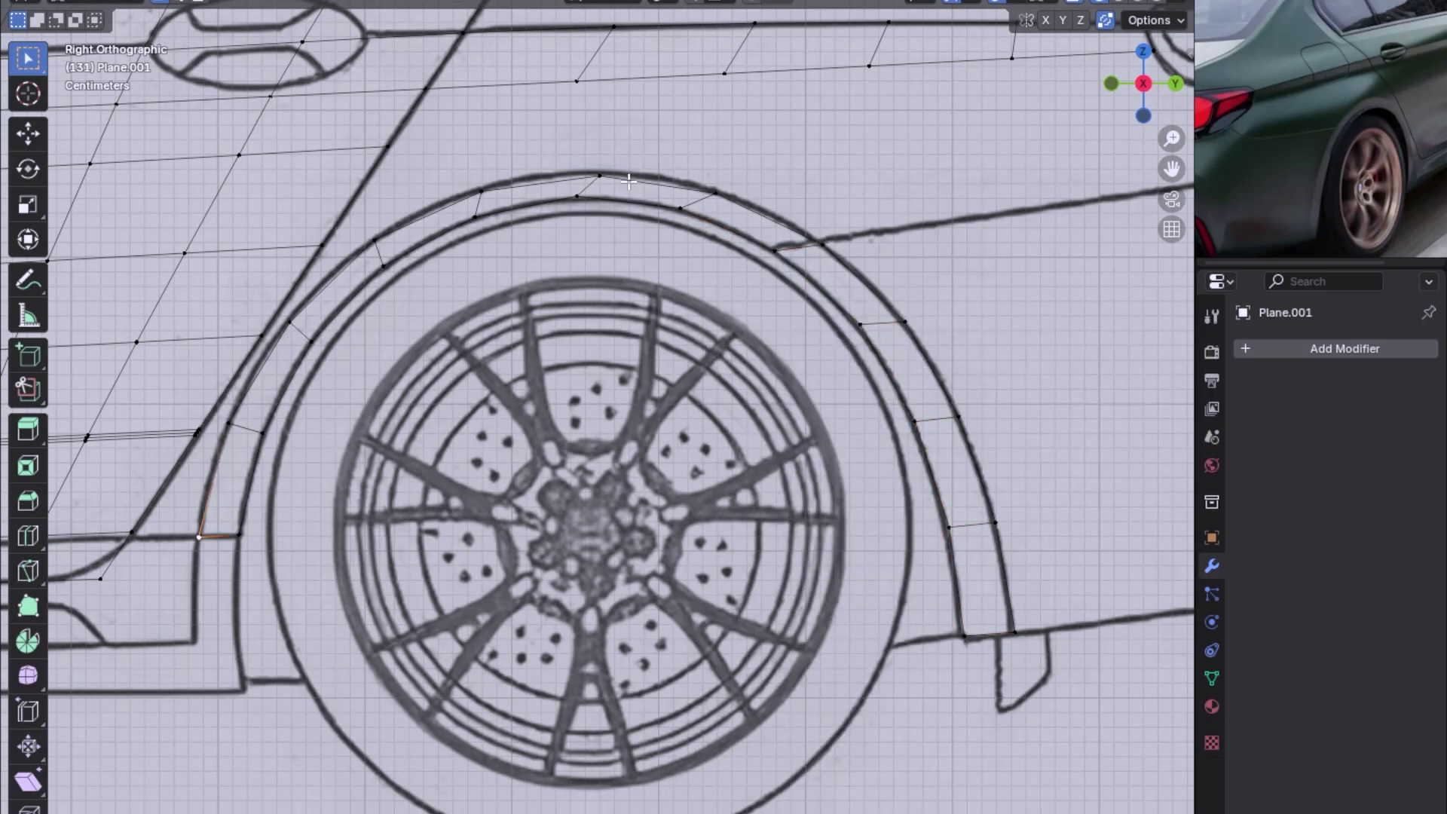
{"action": "left_click", "coordinate": [821, 245], "text": "ctrl"}
{"action": "right_click", "coordinate": [693, 204]}
{"action": "mouse_move", "coordinate": [518, 172]}
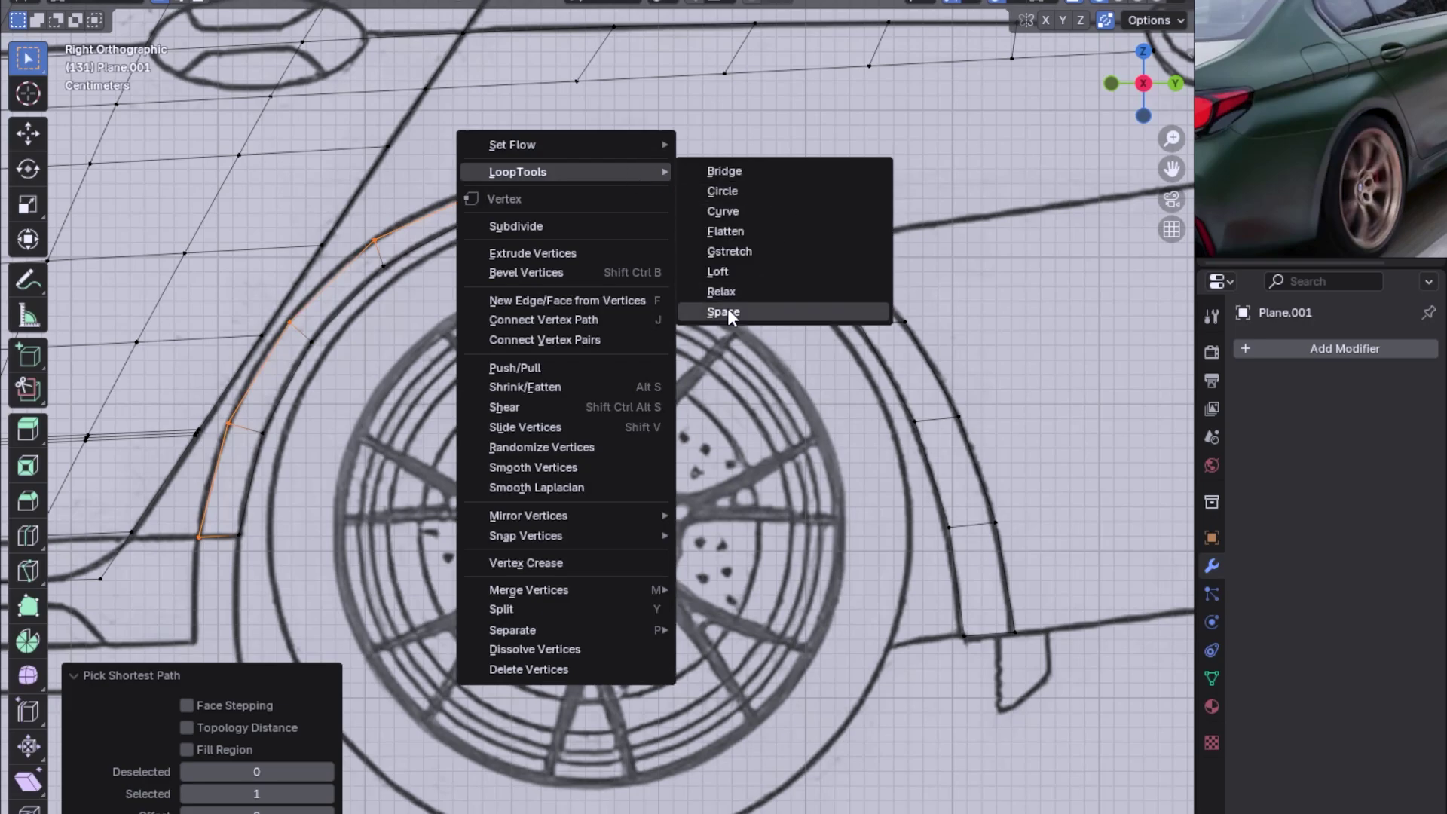
{"action": "left_click", "coordinate": [731, 311]}
{"action": "left_click", "coordinate": [1014, 631], "text": "ctrl"}
{"action": "right_click", "coordinate": [942, 332]}
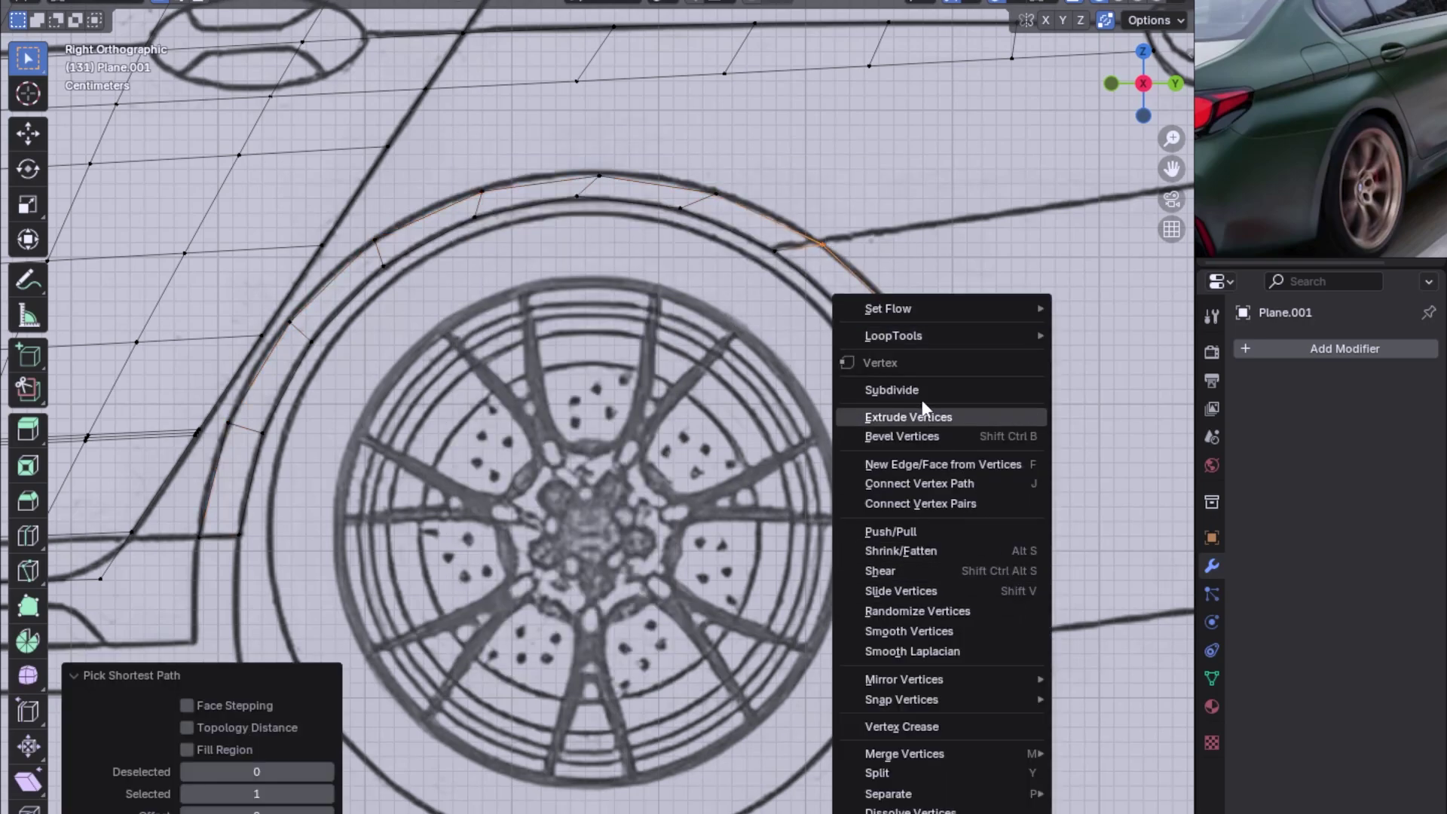
{"action": "left_click", "coordinate": [1100, 478]}
{"action": "mouse_move", "coordinate": [525, 215]}
{"action": "middle_mouse_down"}
{"action": "mouse_move", "coordinate": [603, 242]}
{"action": "mouse_move", "coordinate": [783, 213]}
{"action": "mouse_move", "coordinate": [671, 216]}
{"action": "mouse_move", "coordinate": [271, 297]}
{"action": "mouse_move", "coordinate": [491, 264]}
{"action": "mouse_move", "coordinate": [693, 271]}
{"action": "middle_mouse_up"}
{"action": "key", "text": "KP_3"}
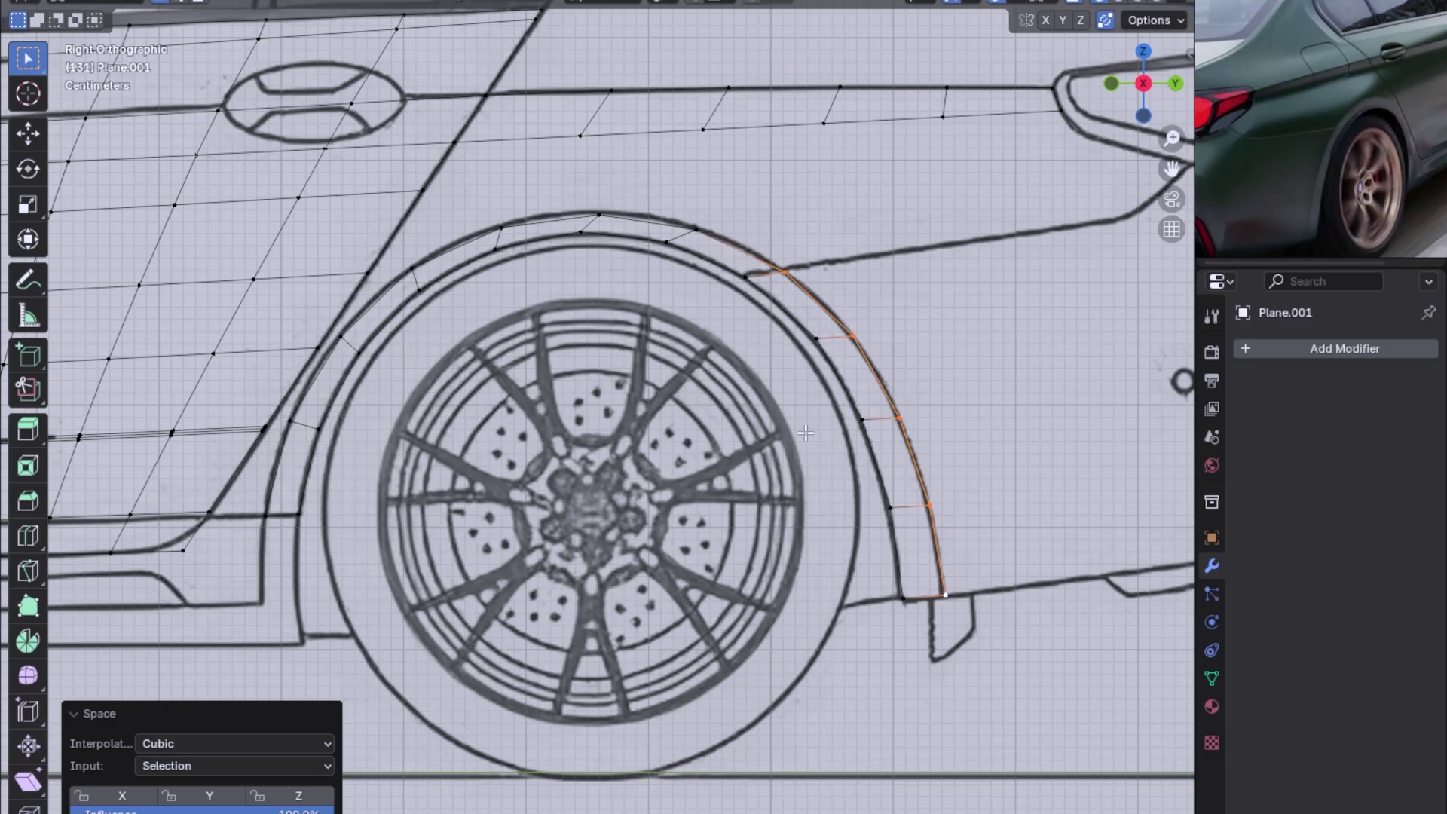
Flatten the strip's bottom end edge by scaling it to 0 on X around the active vertex.
{"action": "mouse_move", "coordinate": [996, 512]}
{"action": "middle_mouse_down"}
{"action": "mouse_move", "coordinate": [743, 481]}
{"action": "mouse_move", "coordinate": [1010, 665]}
{"action": "mouse_move", "coordinate": [1034, 625]}
{"action": "middle_mouse_up"}
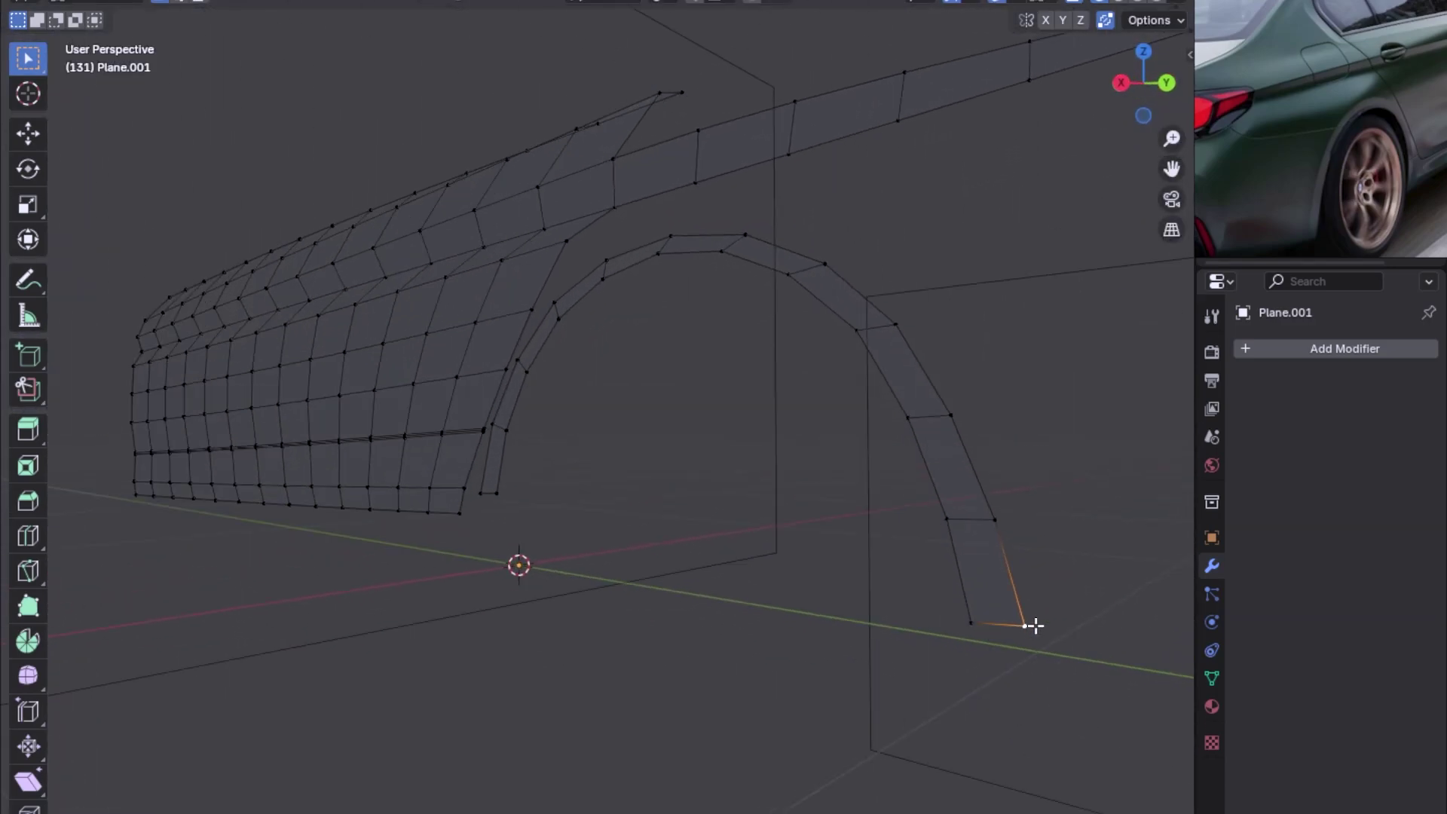
{"action": "left_click", "coordinate": [972, 626], "text": "shift"}
{"action": "left_click", "coordinate": [971, 623]}
{"action": "left_click", "coordinate": [1025, 626], "text": "shift"}
{"action": "key", "text": "s"}
{"action": "key", "text": "x"}
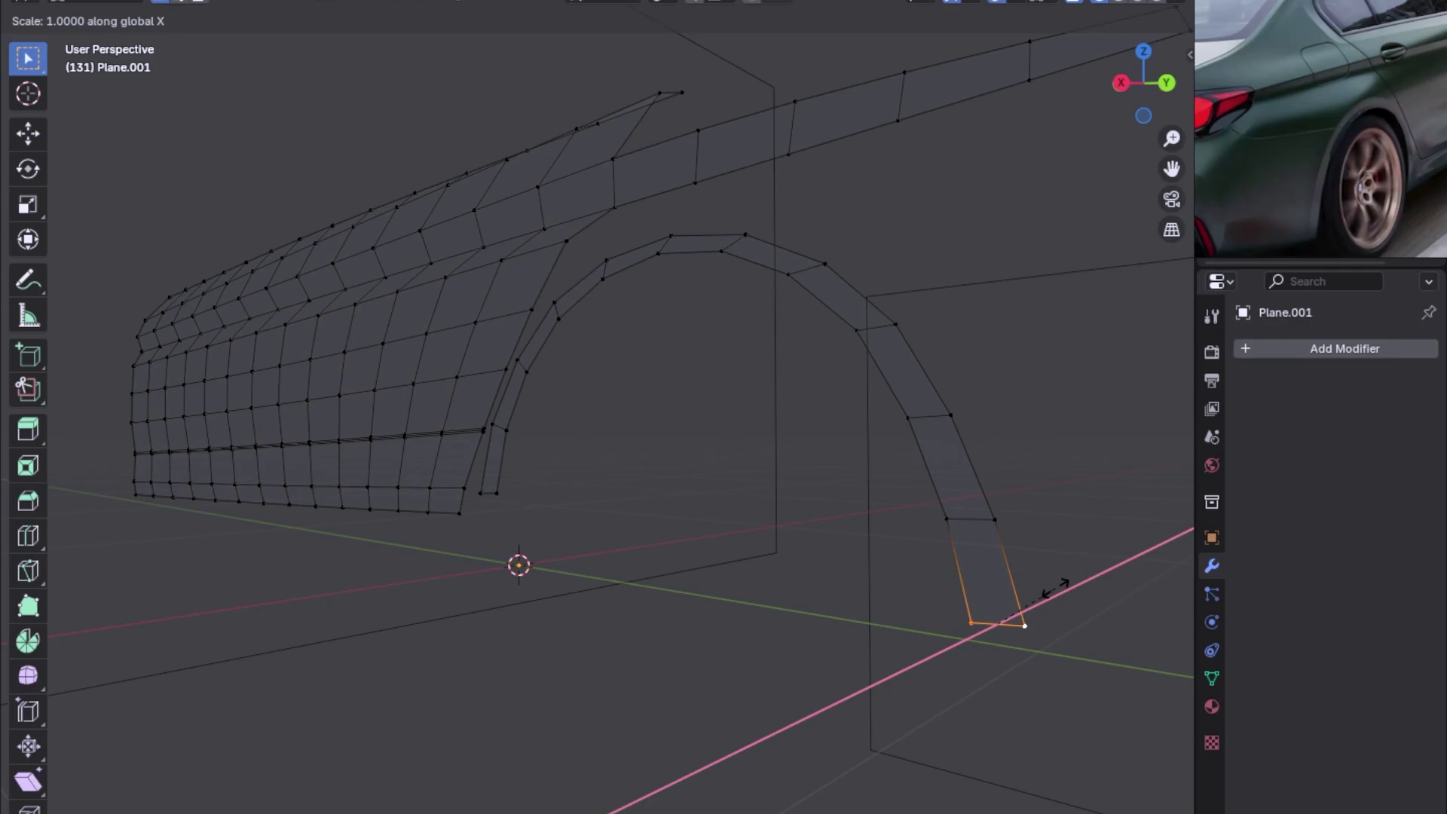
{"action": "key", "text": "Escape"}
{"action": "key", "text": "period"}
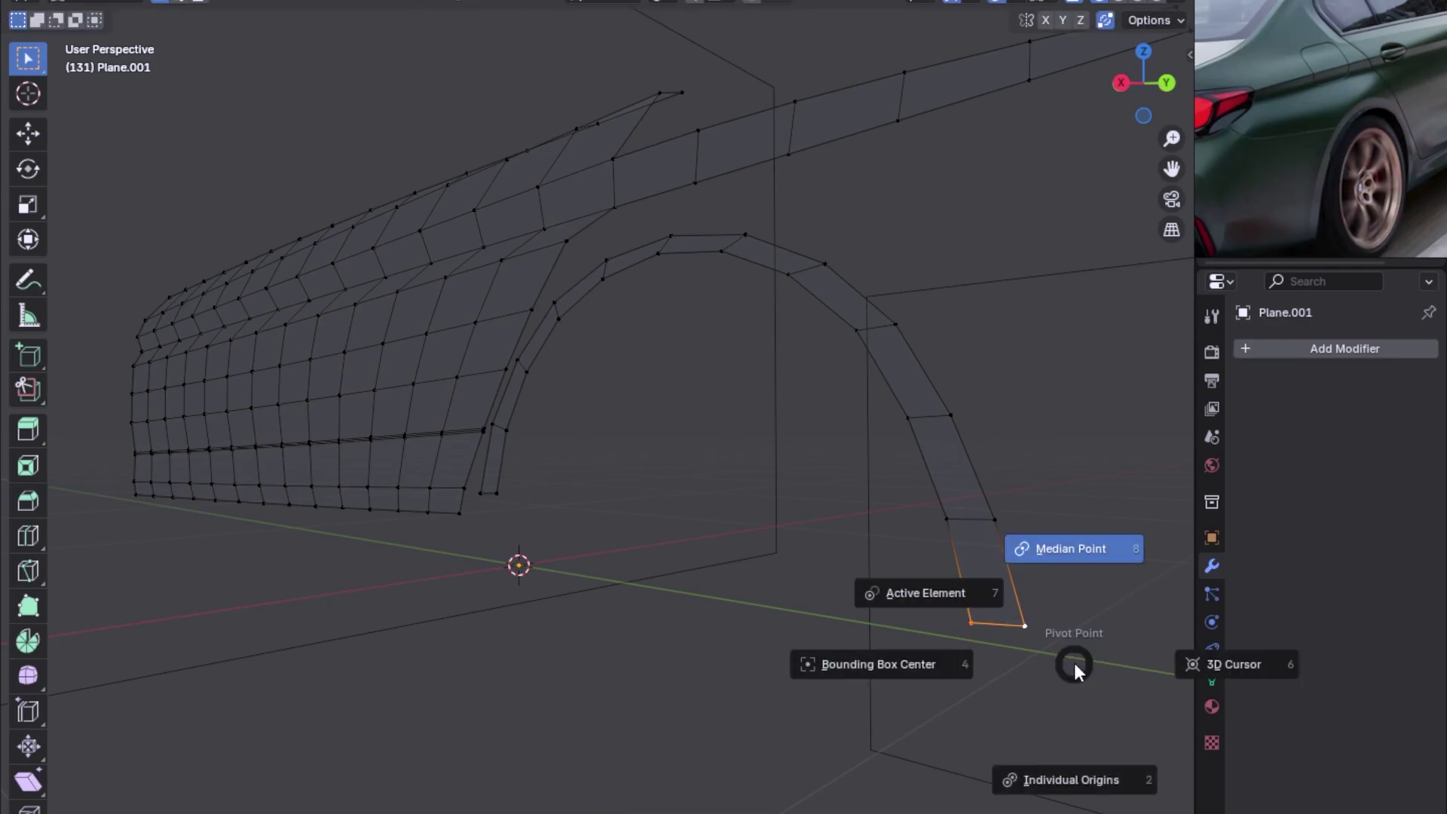
{"action": "left_click", "coordinate": [937, 594]}
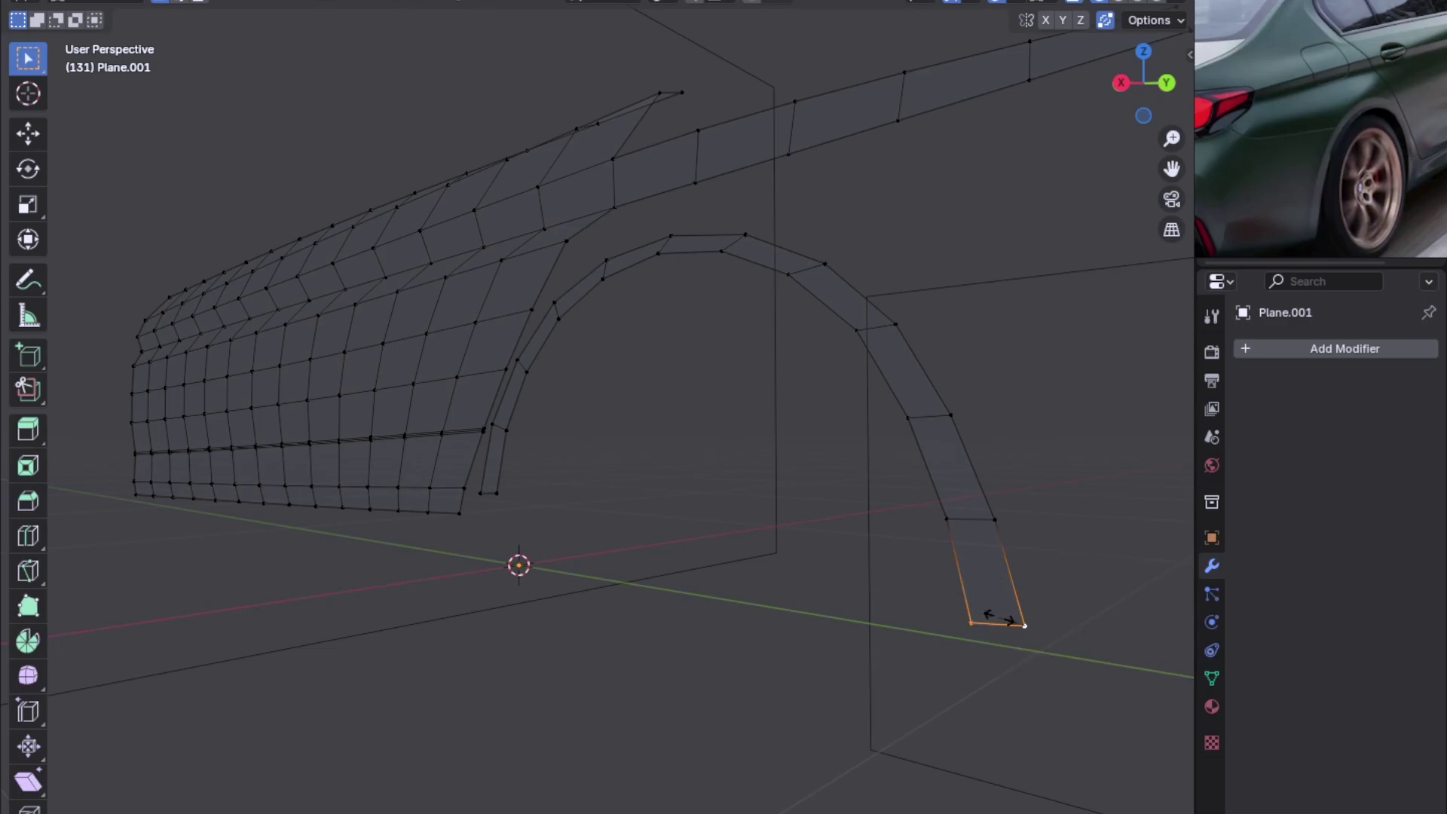
{"action": "key", "text": "s"}
{"action": "key", "text": "x"}
{"action": "key", "text": "0"}
{"action": "key", "text": "Return"}
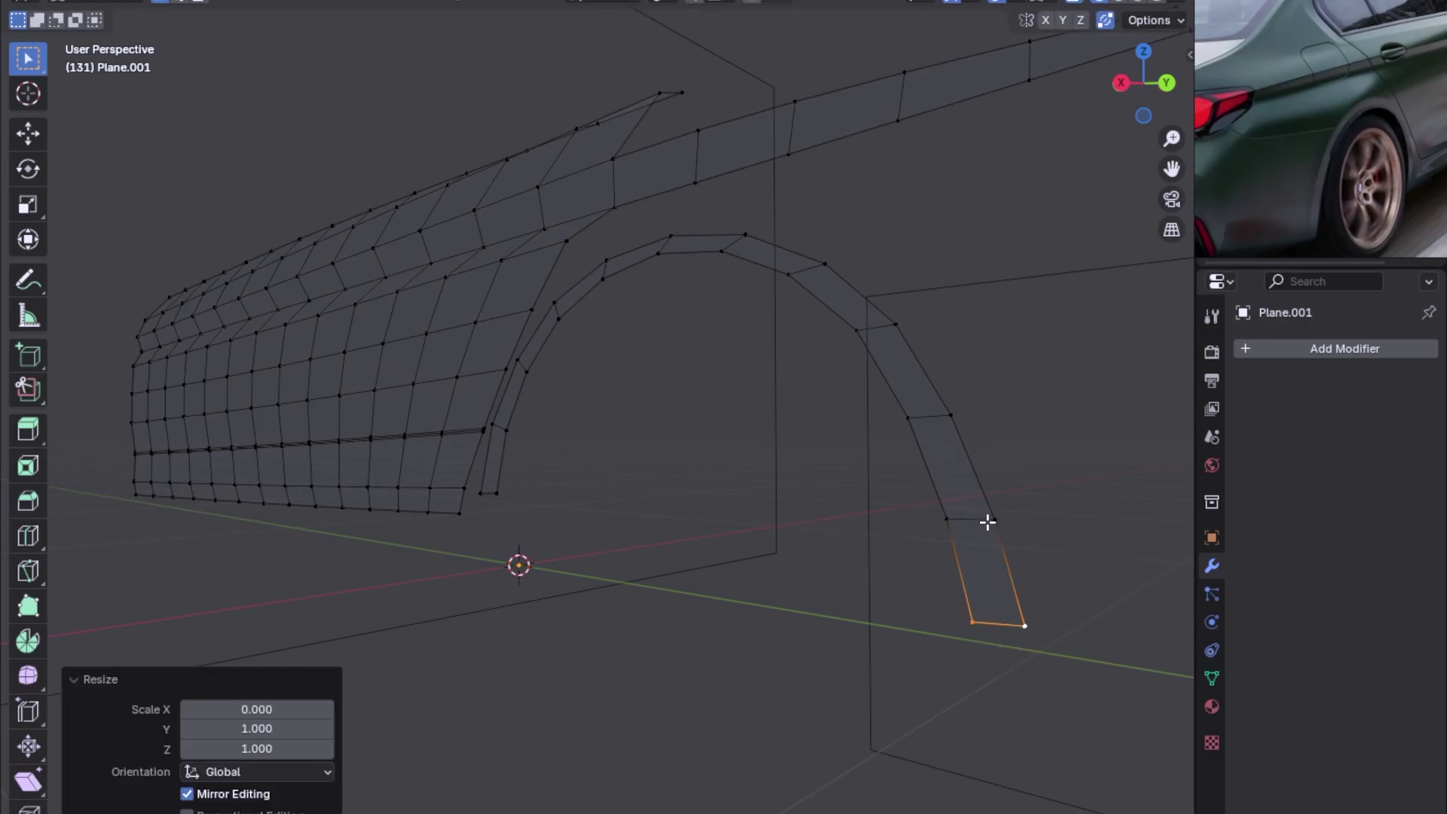
Select successive edges around the arch's inner side down to the flare strip's bottom edge.
{"action": "left_click", "coordinate": [970, 520]}
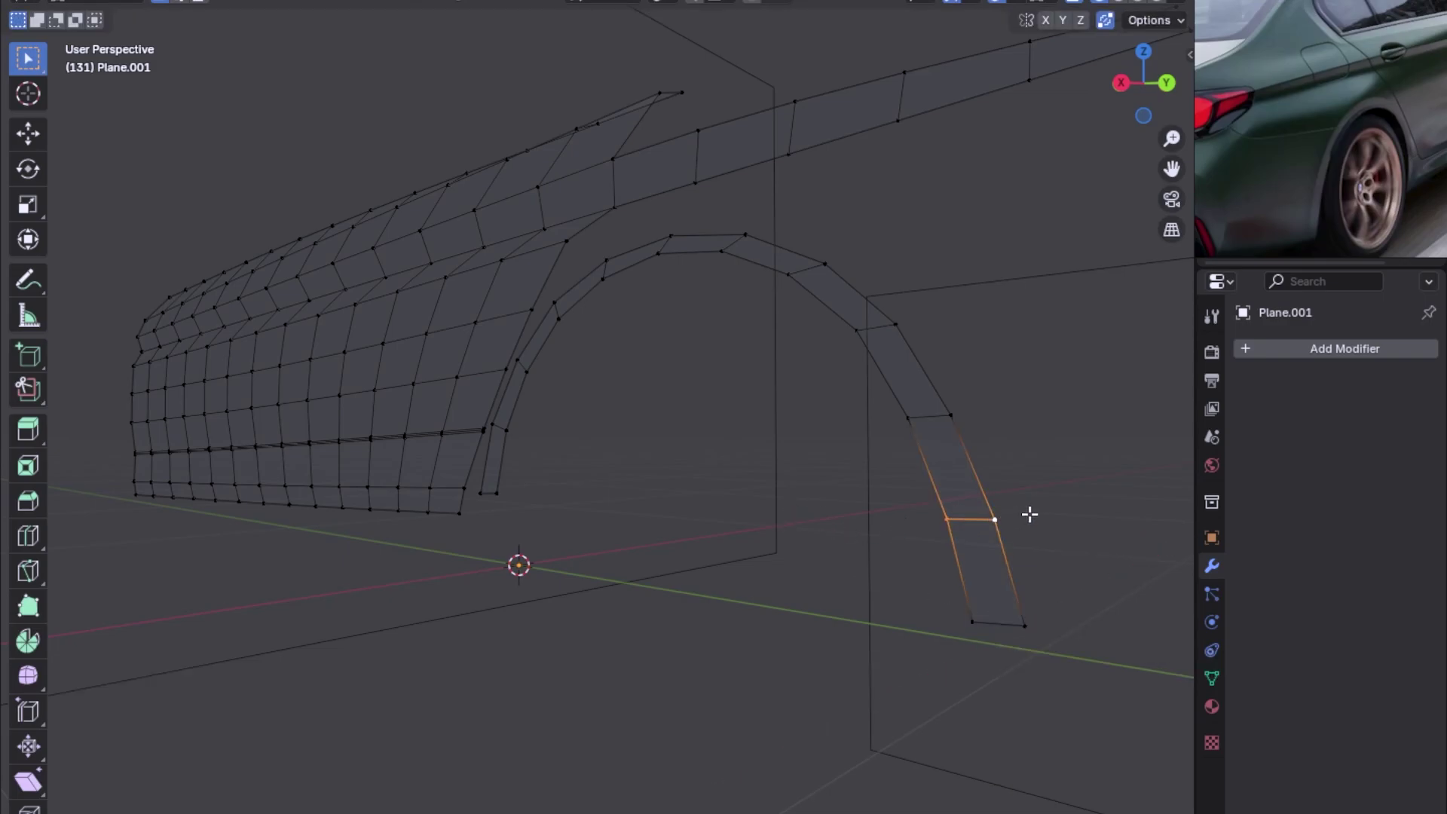
{"action": "left_click", "coordinate": [923, 417]}
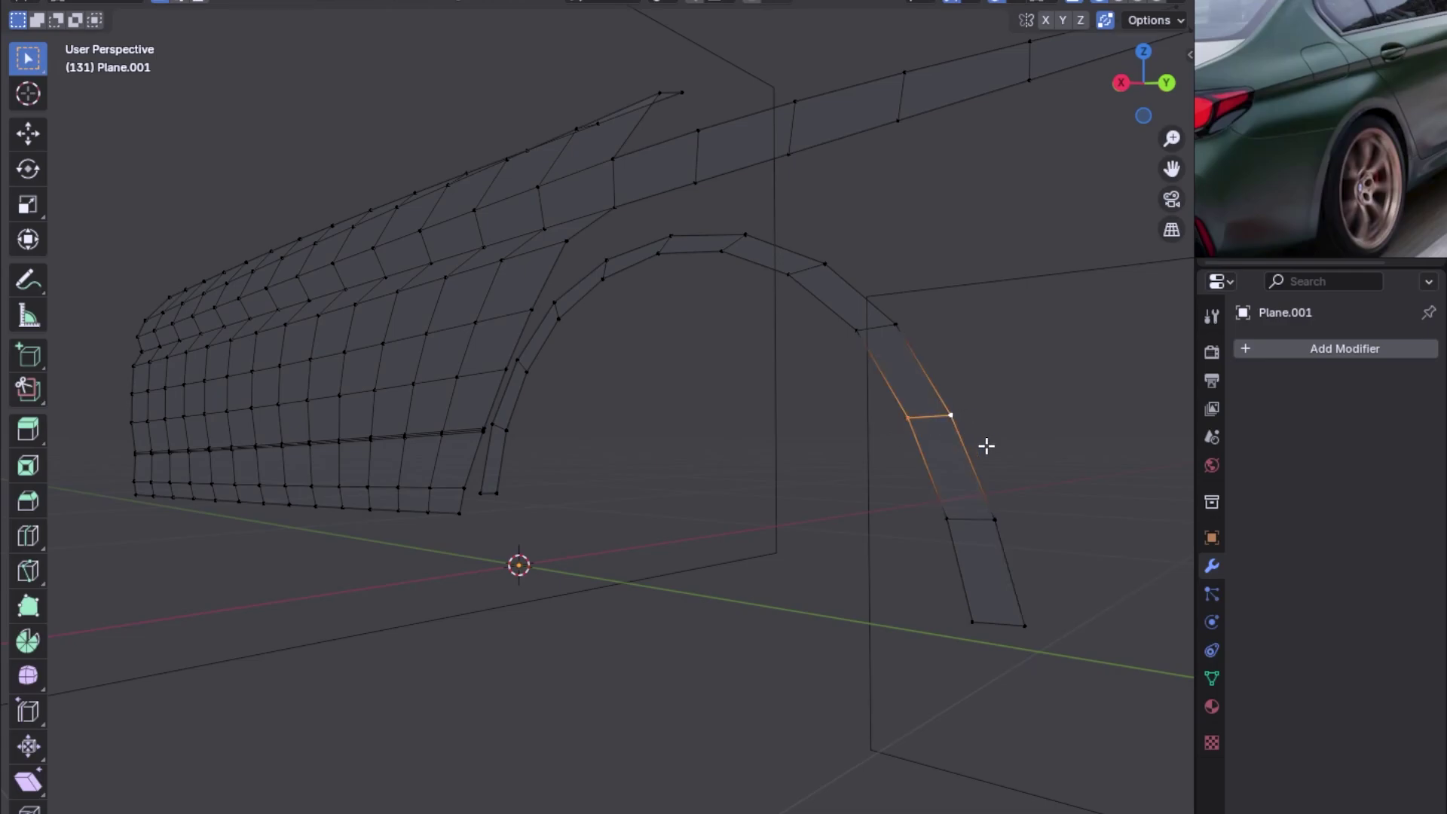
{"action": "left_click", "coordinate": [875, 329]}
{"action": "left_click", "coordinate": [815, 267]}
{"action": "left_click", "coordinate": [740, 237]}
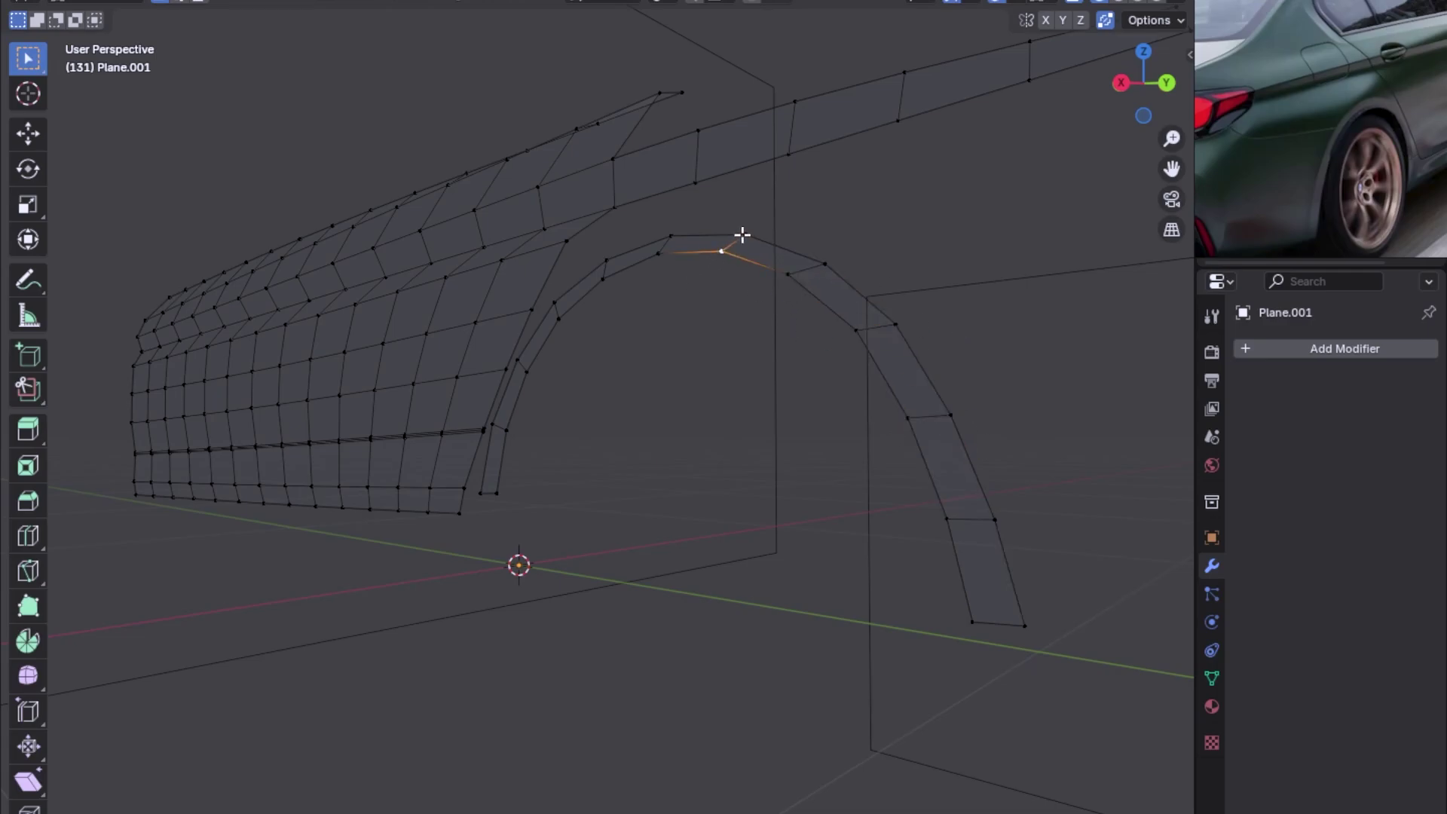
{"action": "left_click", "coordinate": [670, 241]}
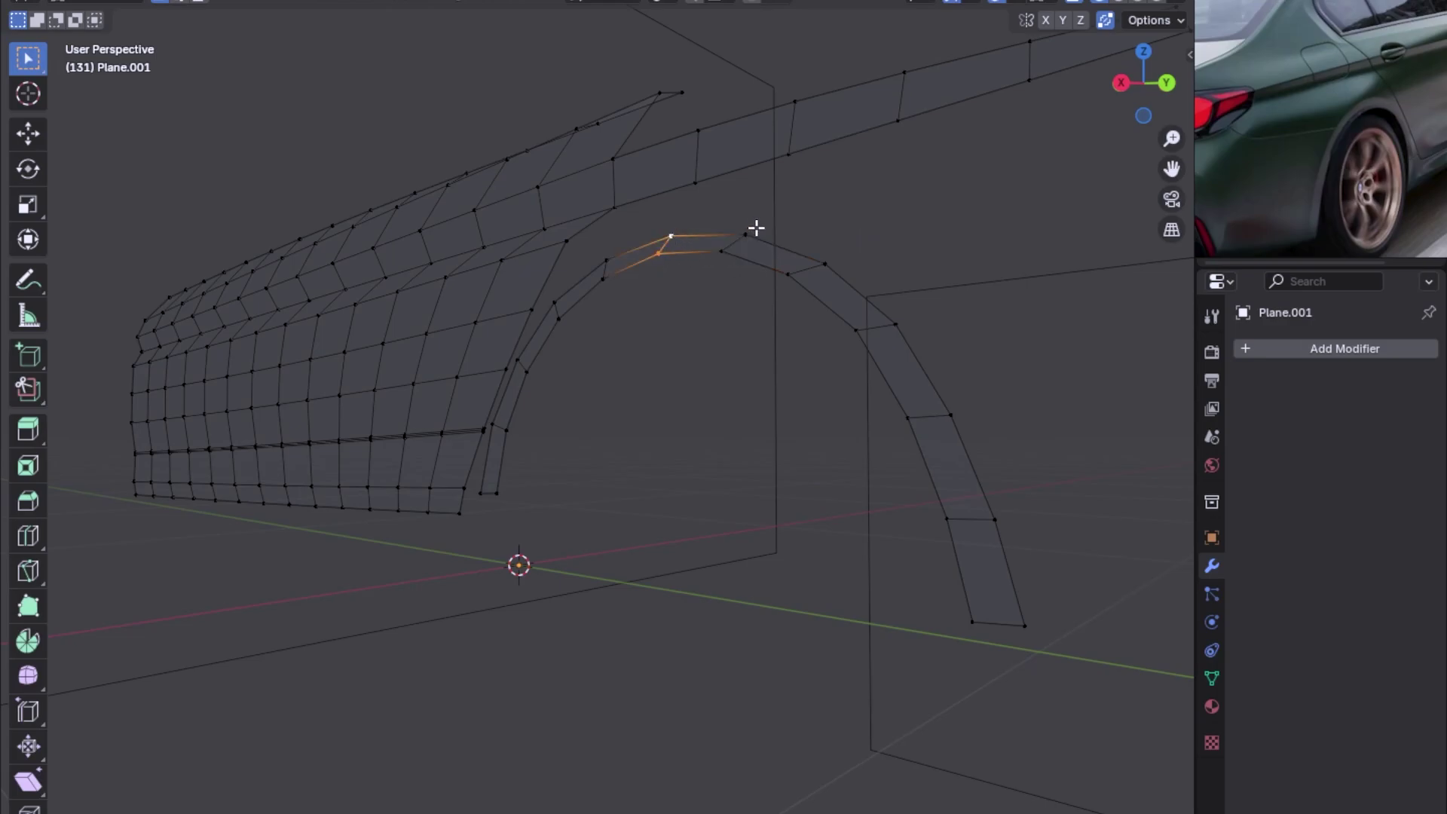
{"action": "left_click", "coordinate": [608, 263]}
{"action": "left_click", "coordinate": [559, 308]}
{"action": "left_click", "coordinate": [530, 367]}
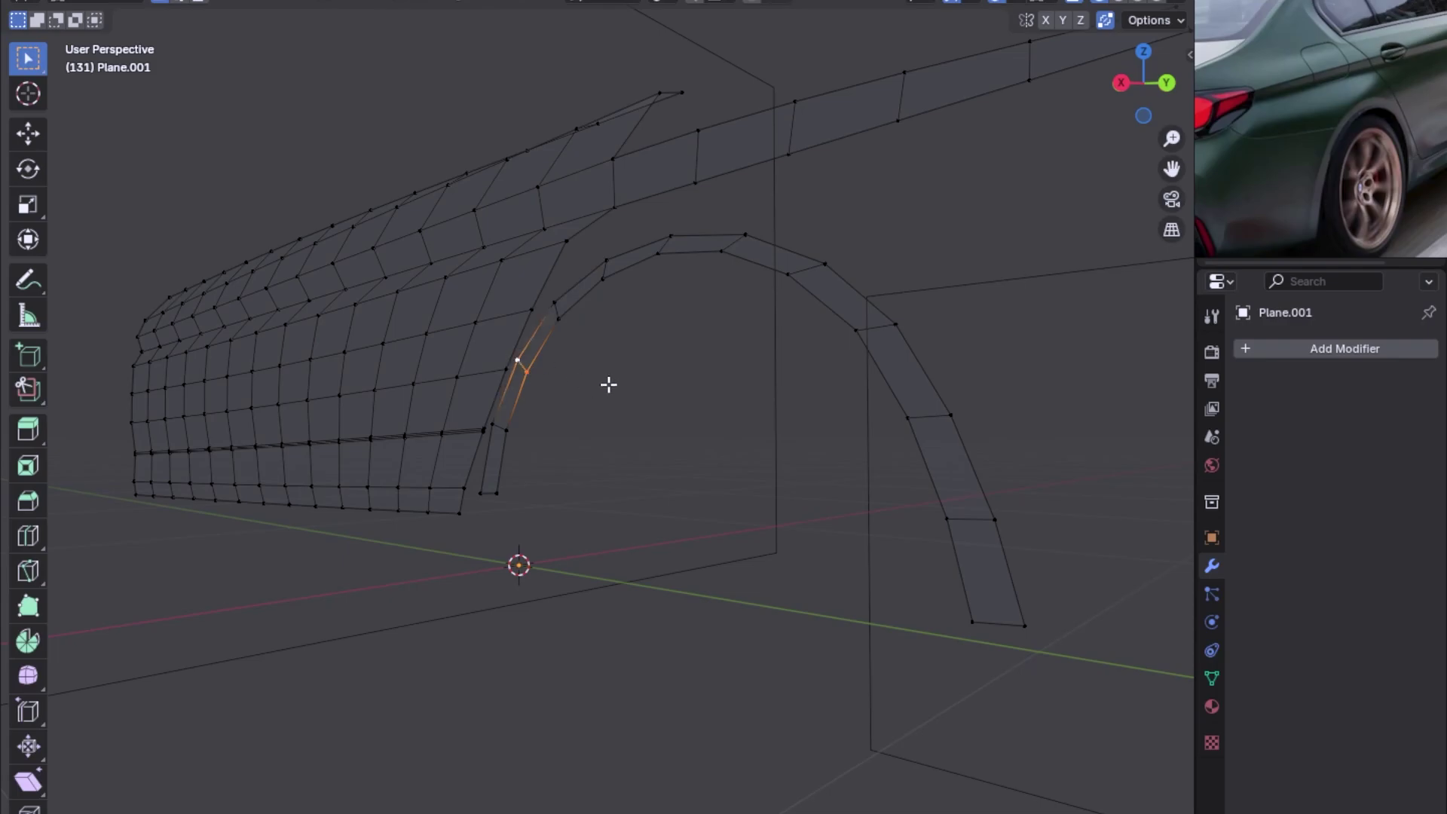
{"action": "left_click", "coordinate": [497, 426]}
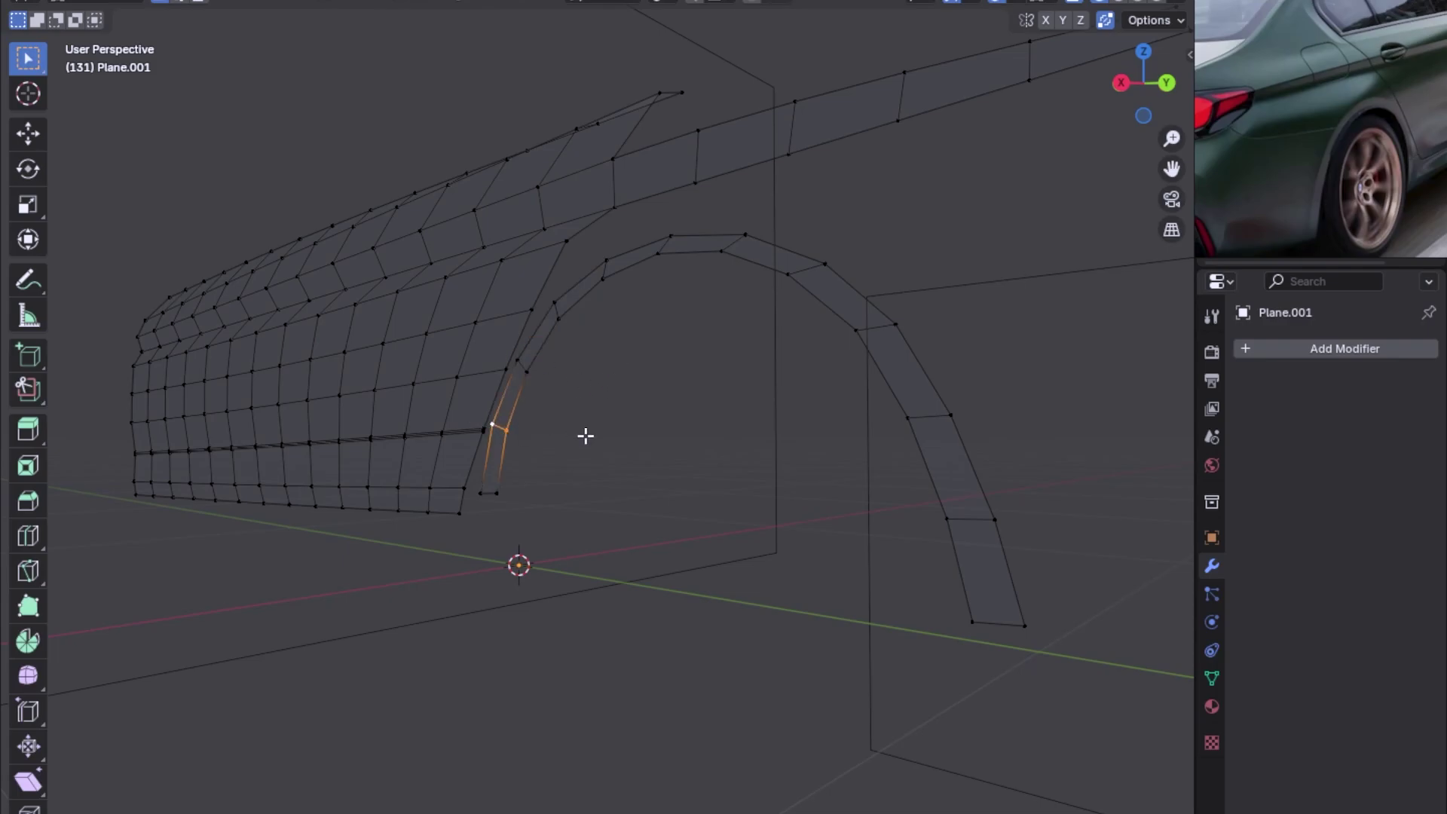
{"action": "left_click", "coordinate": [486, 492]}
{"action": "scroll", "coordinate": [575, 458], "scroll_direction": "down", "scroll_amount": 1}
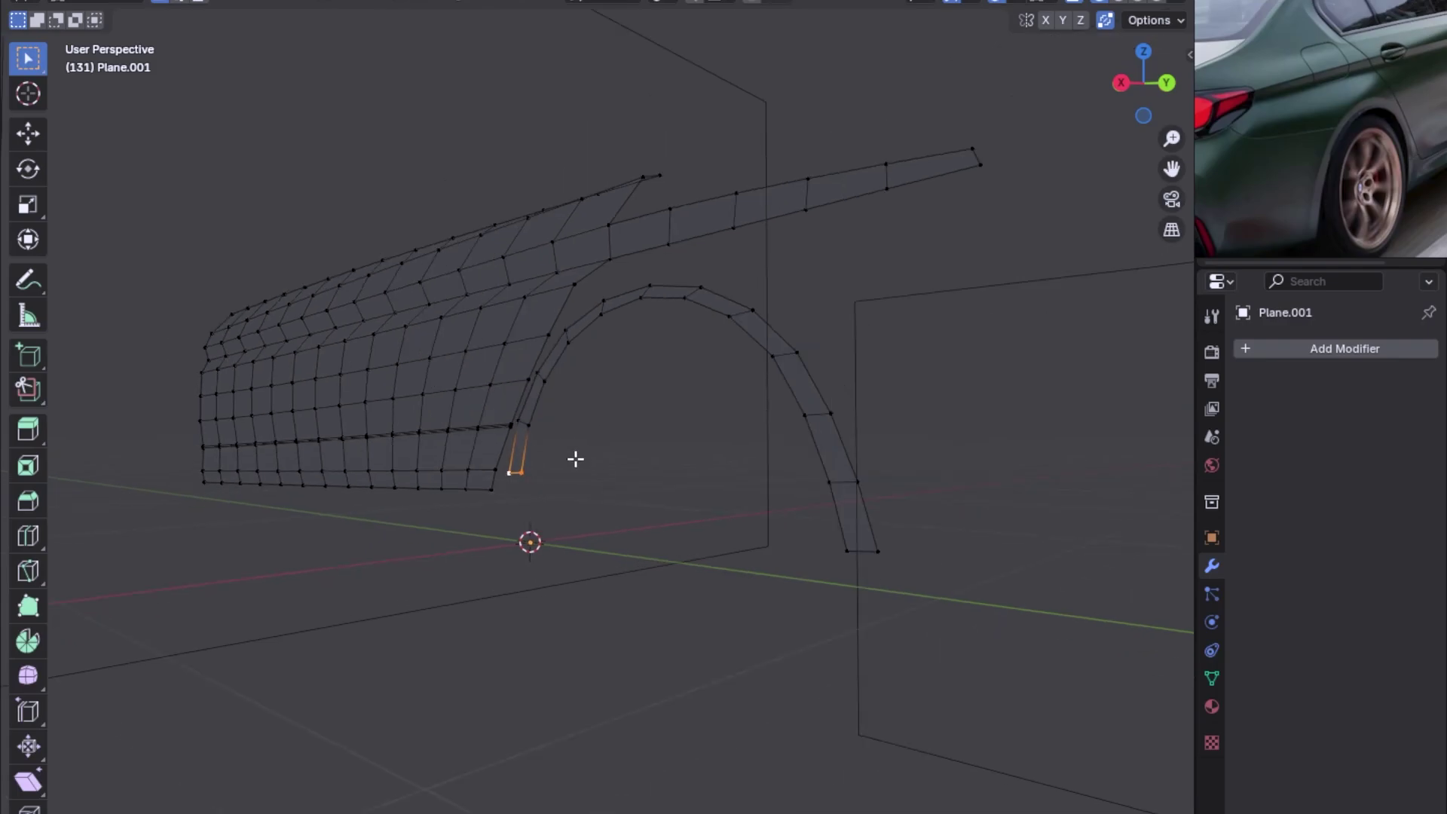
{"action": "key", "text": "KP_1"}
{"action": "key", "text": "KP_3"}
In side view, fill a face joining the flare strip's lower end to the body panel's bottom corner.
{"action": "mouse_move", "coordinate": [652, 463]}
{"action": "middle_mouse_down"}
{"action": "mouse_move", "coordinate": [474, 442]}
{"action": "mouse_move", "coordinate": [529, 488]}
{"action": "mouse_move", "coordinate": [700, 456]}
{"action": "middle_mouse_up"}
{"action": "key", "text": "ctrl+KP_1"}
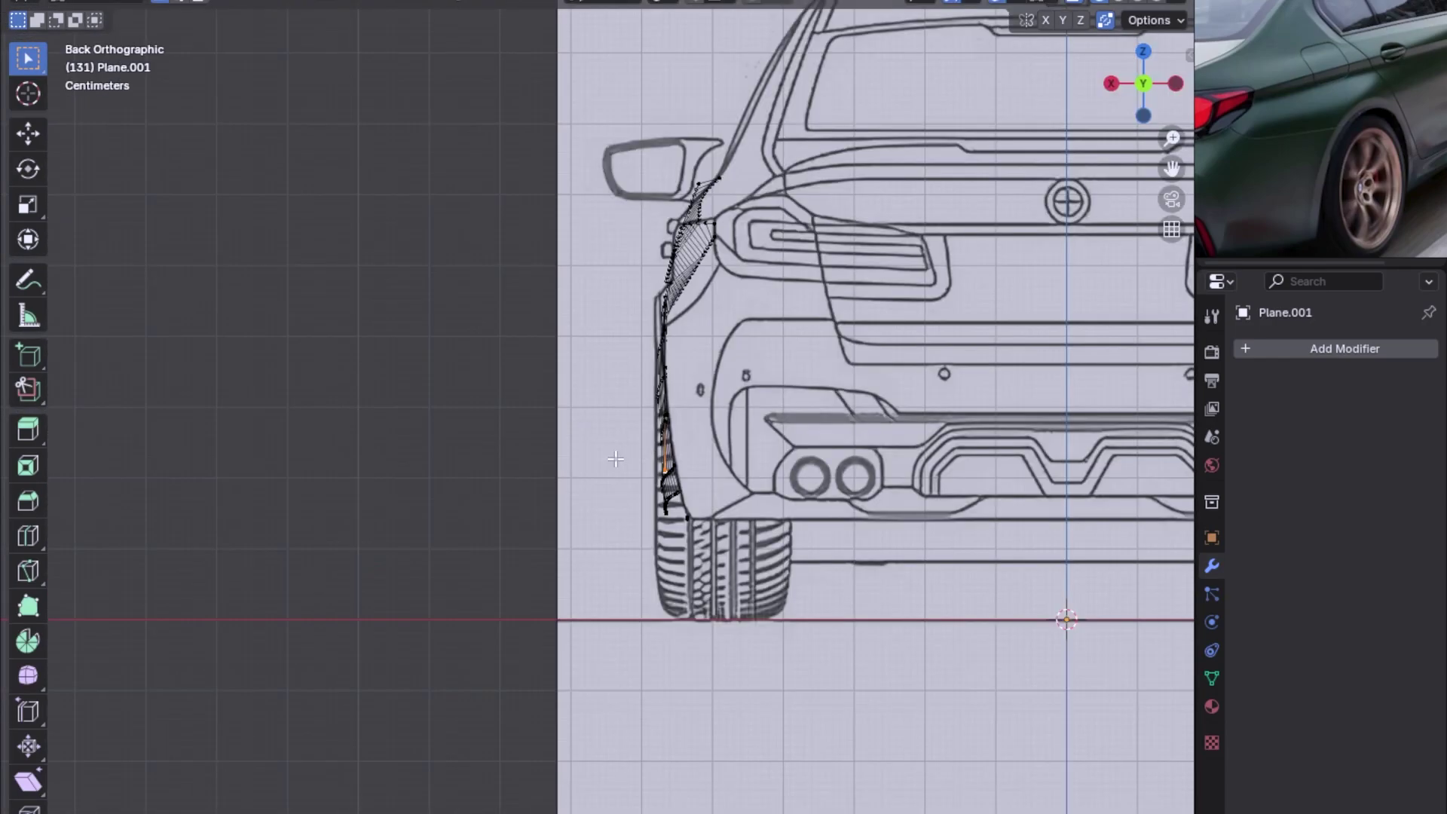
{"action": "key", "text": "KP_3"}
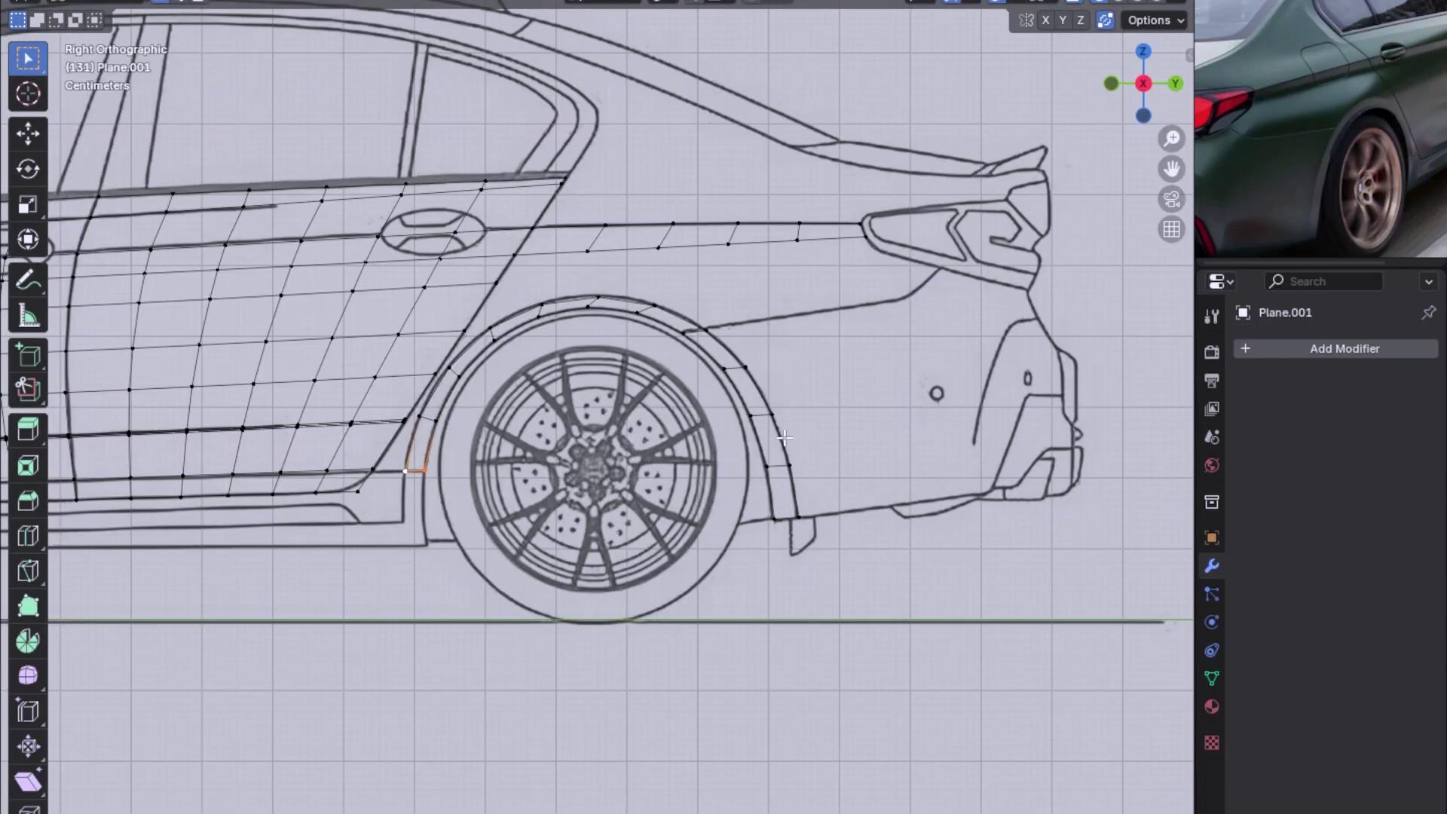
{"action": "scroll", "coordinate": [825, 338], "scroll_direction": "up", "scroll_amount": 1}
{"action": "middle_click_drag", "start_coordinate": [455, 593], "coordinate": [609, 546], "text": "shift"}
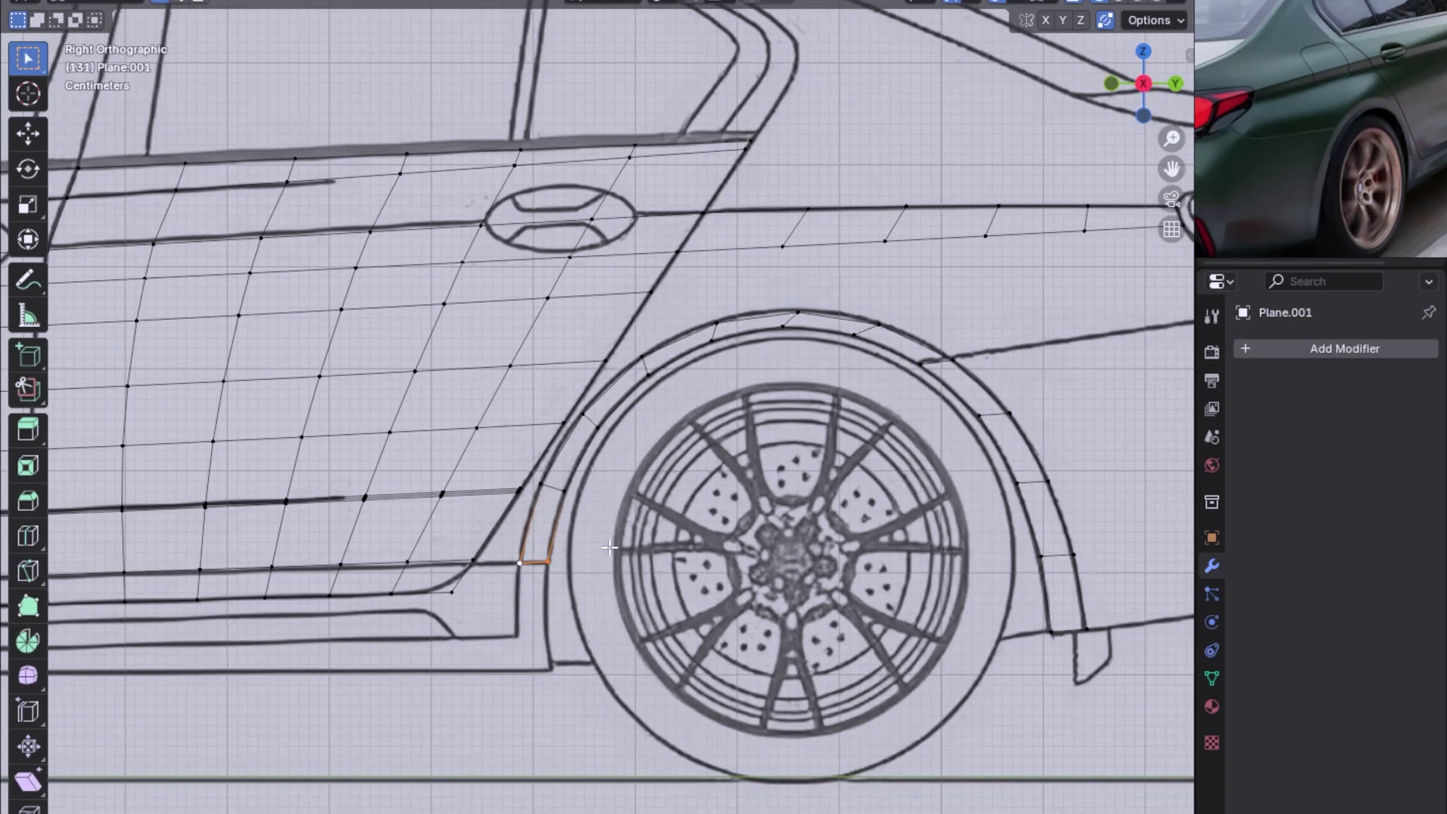
{"action": "scroll", "coordinate": [557, 588], "scroll_direction": "up", "scroll_amount": 1}
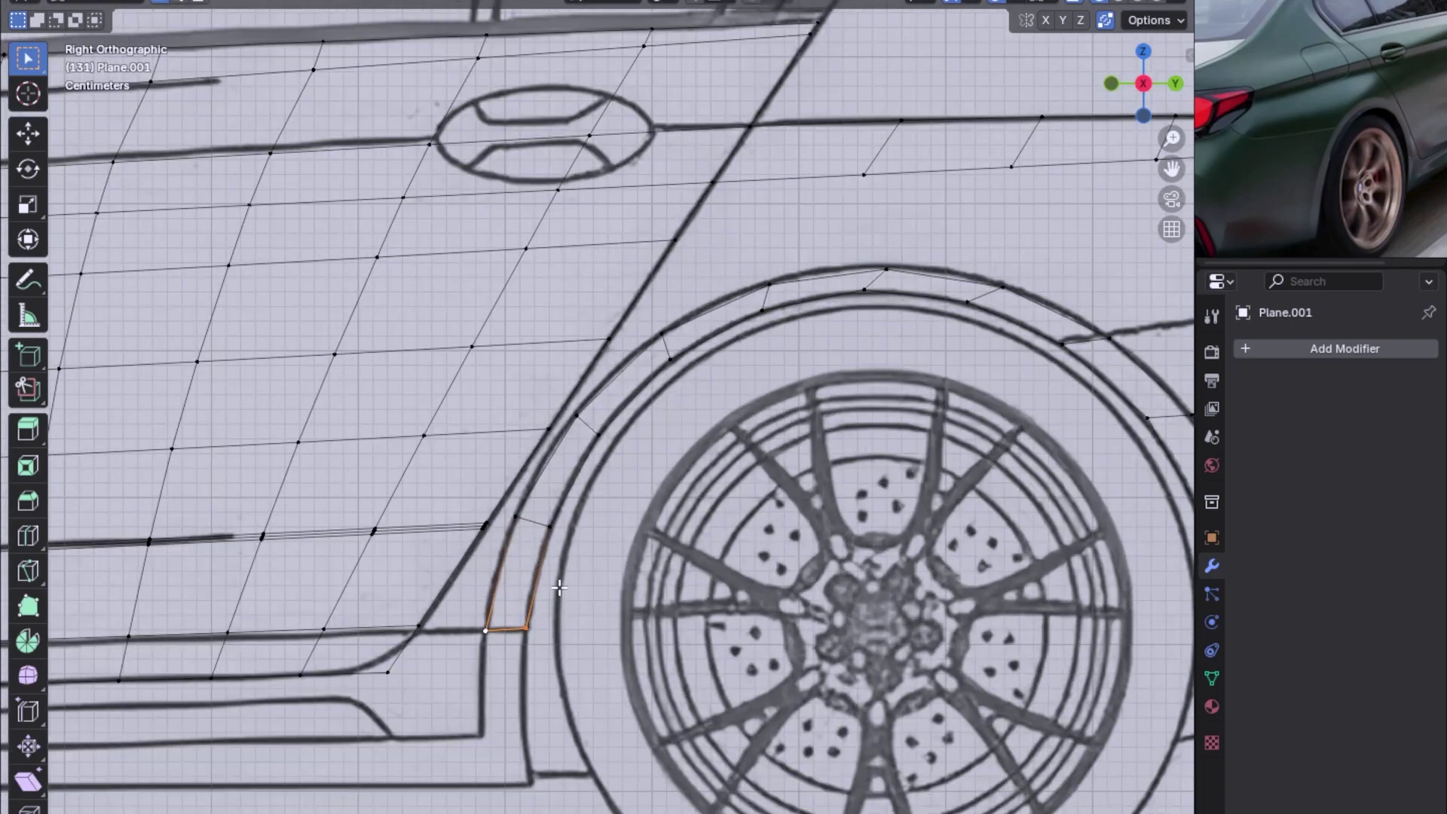
{"action": "scroll", "coordinate": [557, 587], "scroll_direction": "up", "scroll_amount": 1}
{"action": "left_click", "coordinate": [448, 601]}
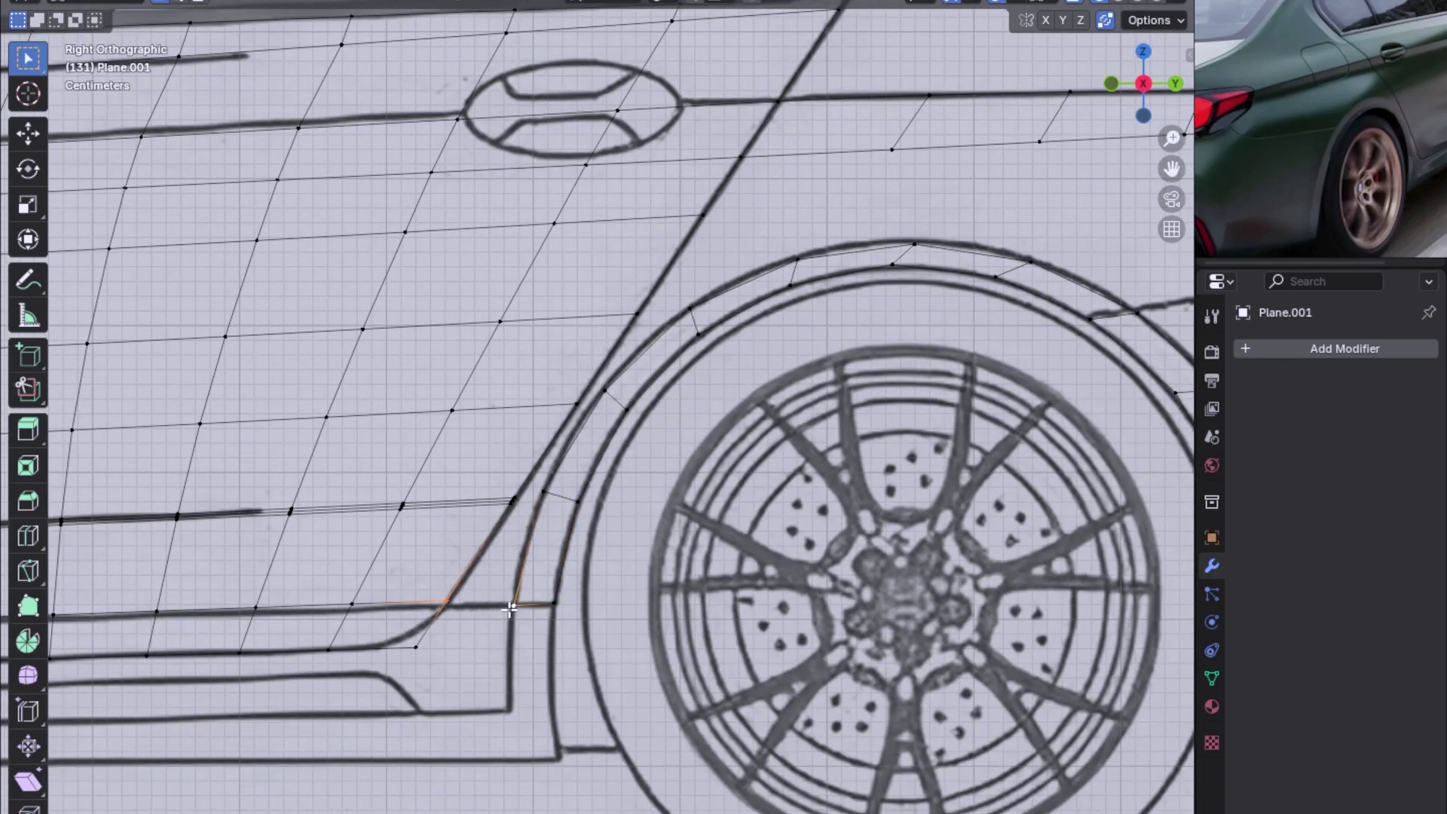
{"action": "left_click", "coordinate": [512, 603], "text": "shift"}
{"action": "scroll", "coordinate": [512, 603], "scroll_direction": "up", "scroll_amount": 2}
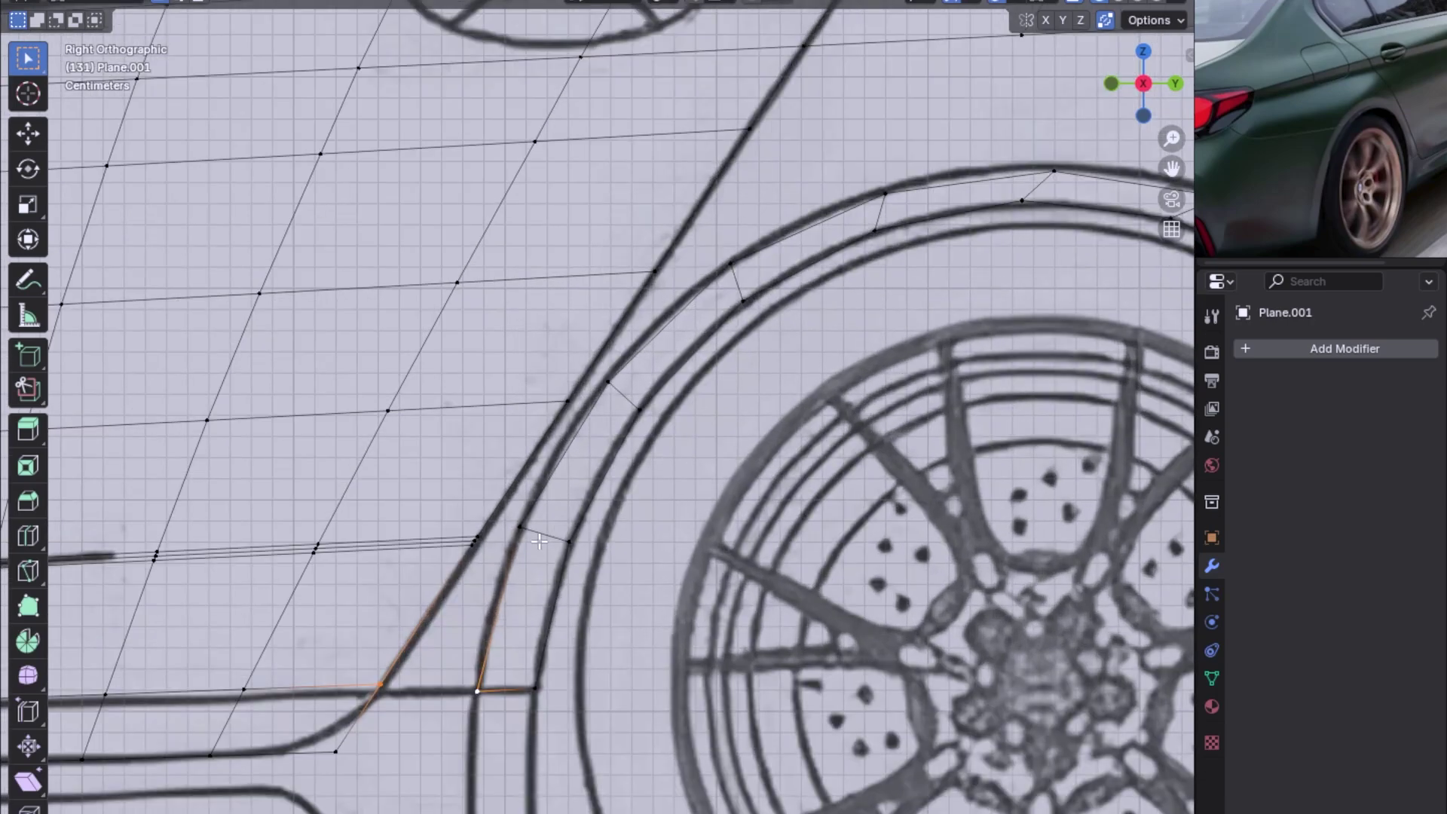
{"action": "left_click", "coordinate": [476, 542], "text": "shift"}
{"action": "left_click", "coordinate": [519, 526], "text": "shift"}
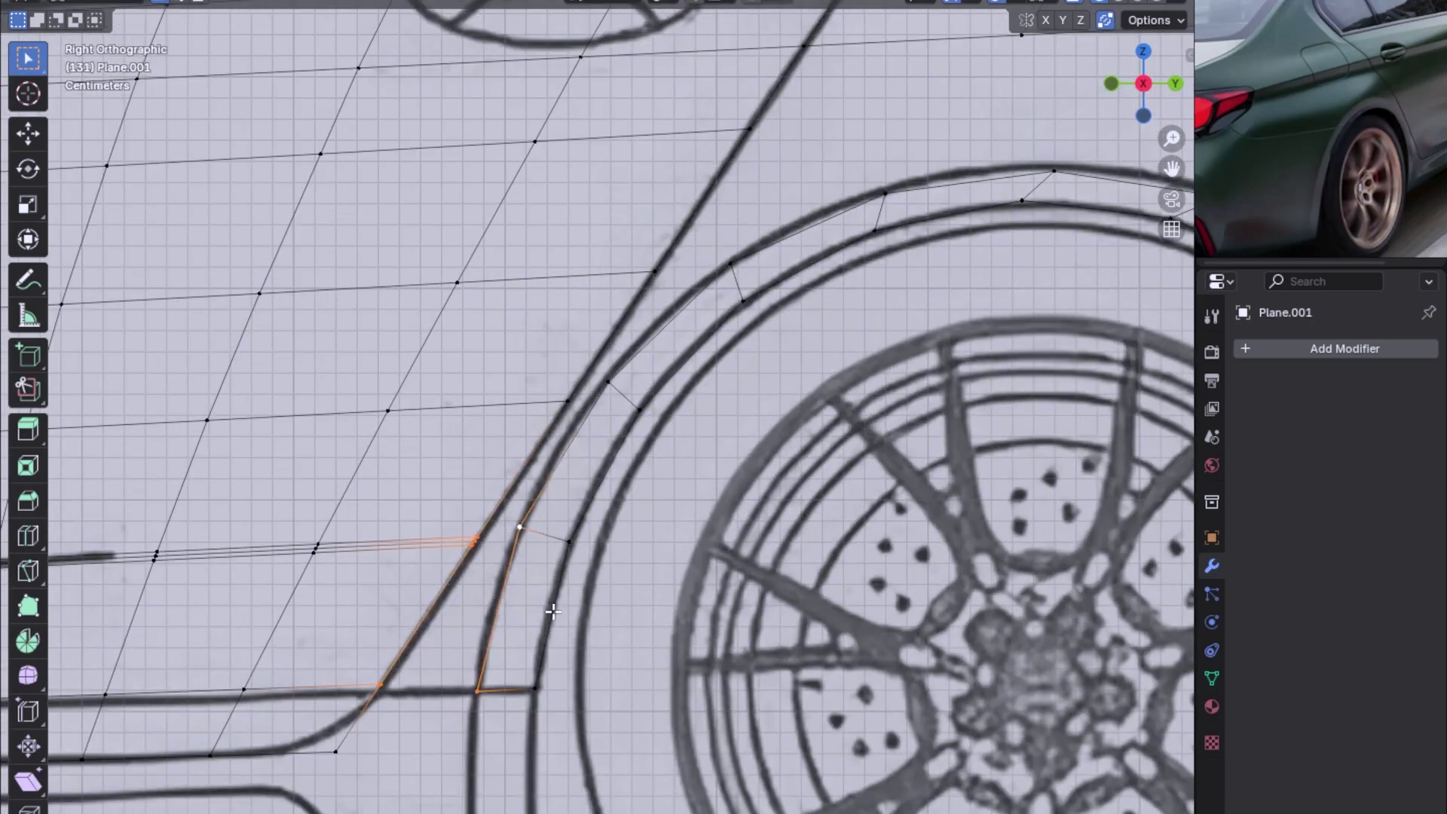
{"action": "key", "text": "f"}
Fill the next face up the wheel arch from the two upper join vertices.
{"action": "scroll", "coordinate": [552, 610], "scroll_direction": "up", "scroll_amount": 1}
{"action": "left_click", "coordinate": [452, 562]}
{"action": "left_click", "coordinate": [504, 551], "text": "shift"}
{"action": "scroll", "coordinate": [559, 561], "scroll_direction": "down", "scroll_amount": 2}
{"action": "key", "text": "f"}
{"action": "key", "text": "f"}
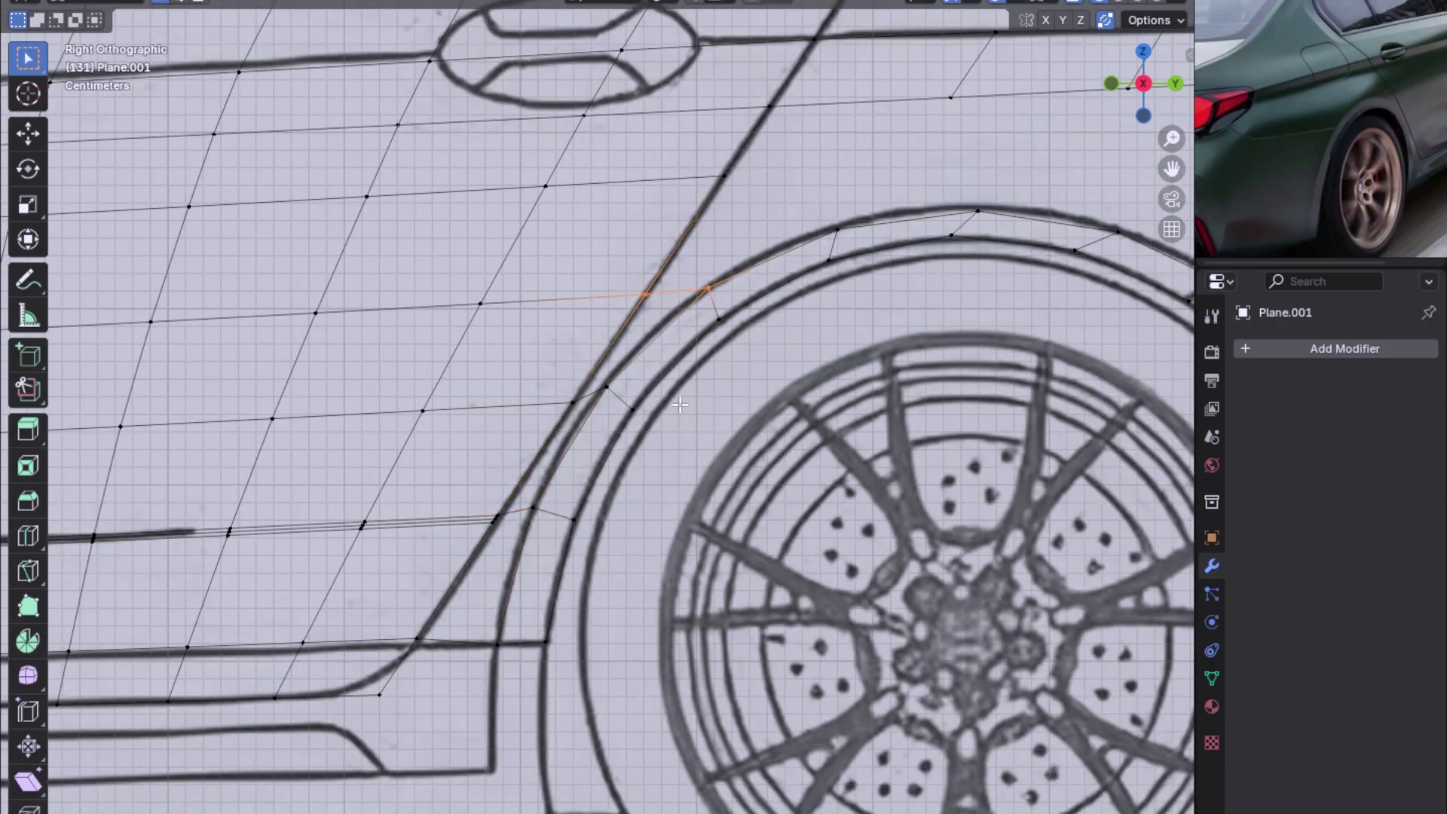
Inspect the new join faces by switching between the rear and side views.
{"action": "scroll", "coordinate": [758, 350], "scroll_direction": "down", "scroll_amount": 2}
{"action": "middle_click_drag", "start_coordinate": [646, 394], "coordinate": [605, 395], "text": "shift"}
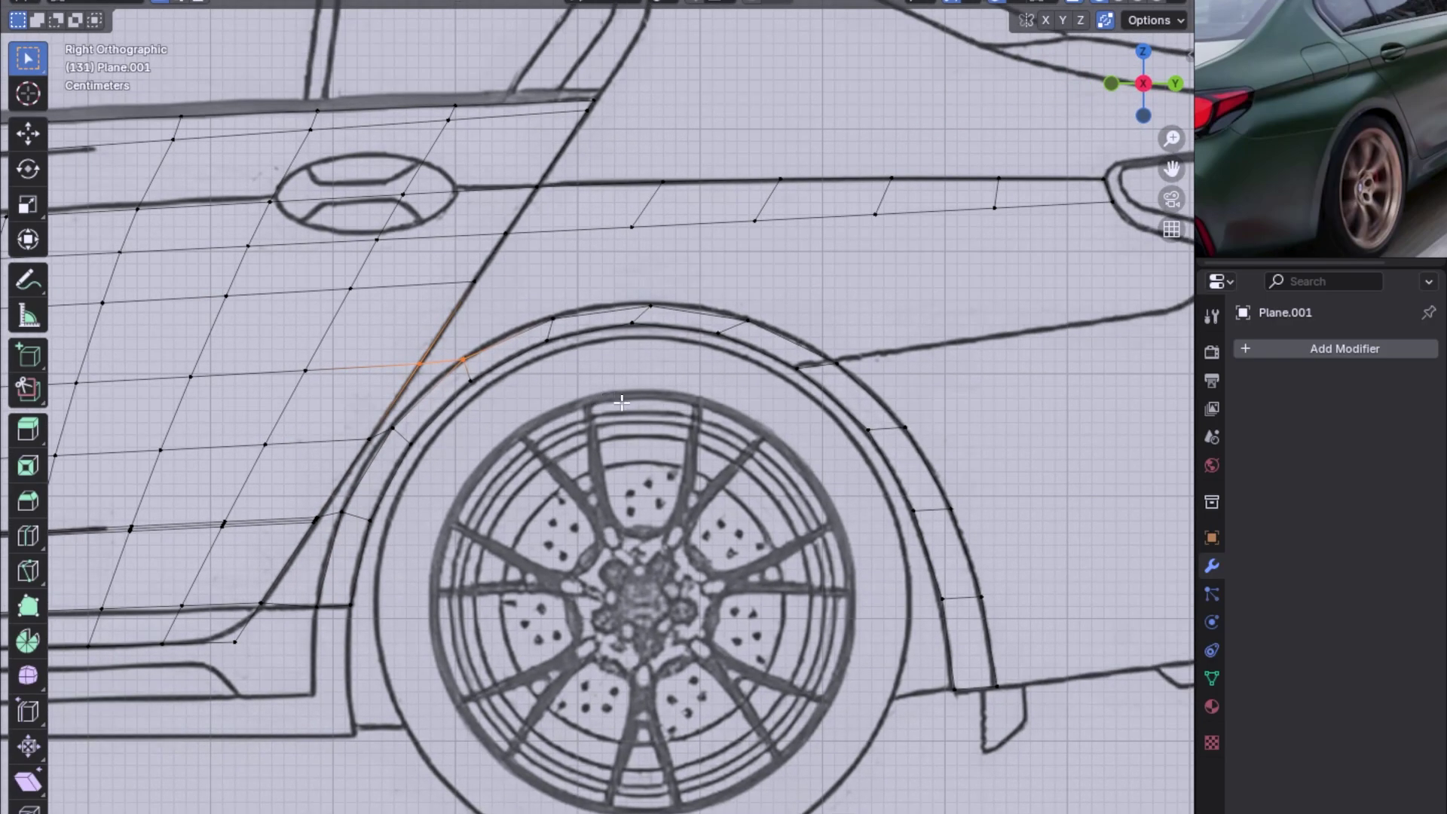
{"action": "scroll", "coordinate": [621, 403], "scroll_direction": "down", "scroll_amount": 3}
{"action": "scroll", "coordinate": [750, 404], "scroll_direction": "up", "scroll_amount": 1}
{"action": "key", "text": "ctrl+KP_1"}
{"action": "key", "text": "KP_3"}
{"action": "scroll", "coordinate": [709, 465], "scroll_direction": "up", "scroll_amount": 2, "text": "shift"}
{"action": "middle_click_drag", "start_coordinate": [631, 436], "coordinate": [633, 430]}
{"action": "key", "text": "ctrl+KP_1"}
{"action": "key", "text": "KP_3"}
{"action": "key", "text": "ctrl+KP_1"}
{"action": "key", "text": "KP_3"}
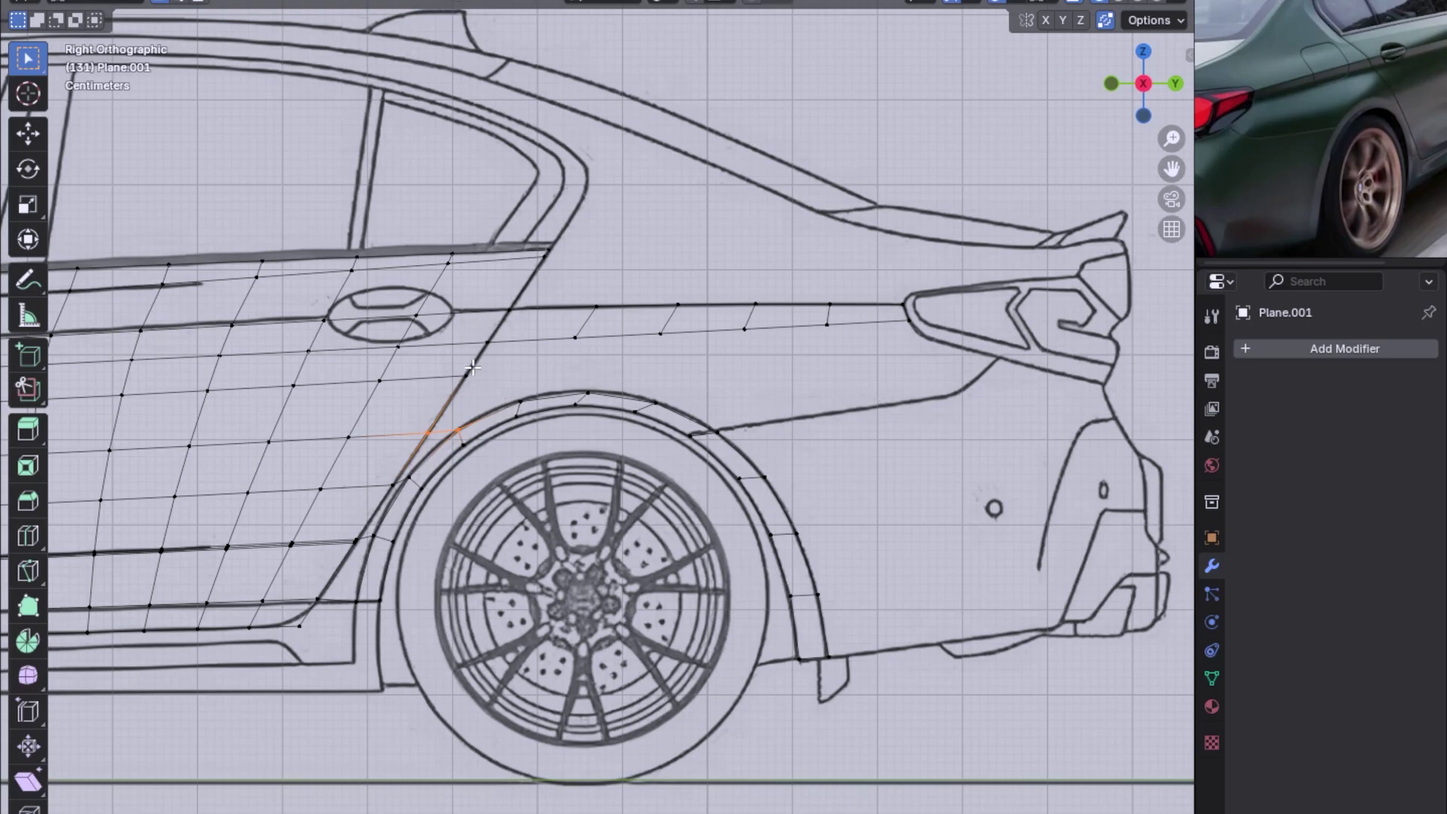
{"action": "mouse_move", "coordinate": [472, 369]}
{"action": "middle_mouse_down"}
{"action": "mouse_move", "coordinate": [626, 393]}
{"action": "mouse_move", "coordinate": [504, 397]}
{"action": "mouse_move", "coordinate": [636, 368]}
{"action": "middle_mouse_up"}
In orthographic side view, extrude the shoulder edge back to the taillight.
{"action": "key", "text": "KP_5"}
{"action": "key", "text": "KP_3"}
{"action": "key", "text": "ctrl+KP_1"}
{"action": "middle_click_drag", "start_coordinate": [823, 398], "coordinate": [788, 385]}
{"action": "key", "text": "KP_3"}
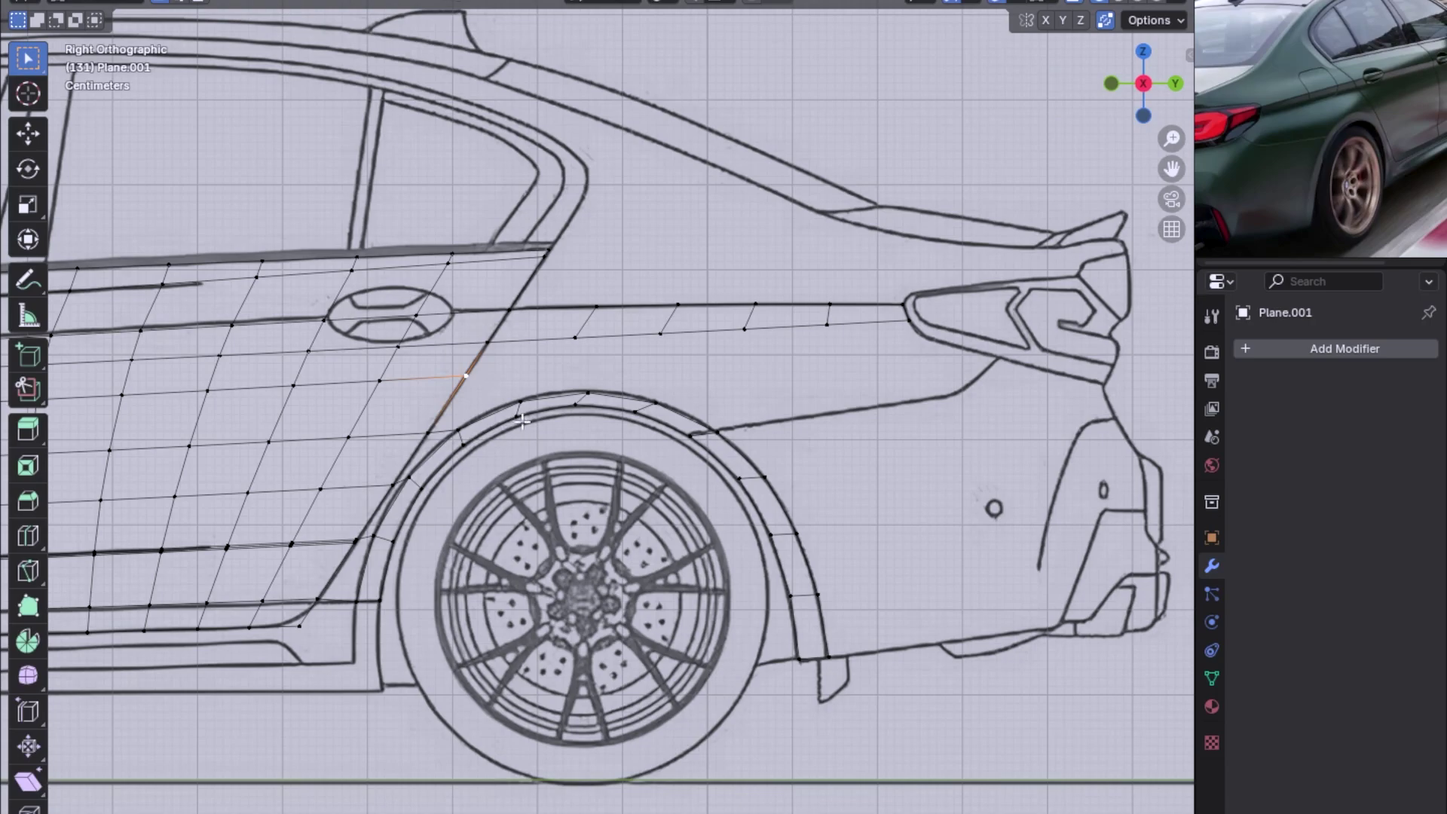
{"action": "key", "text": "e"}
{"action": "left_click", "coordinate": [1004, 360]}
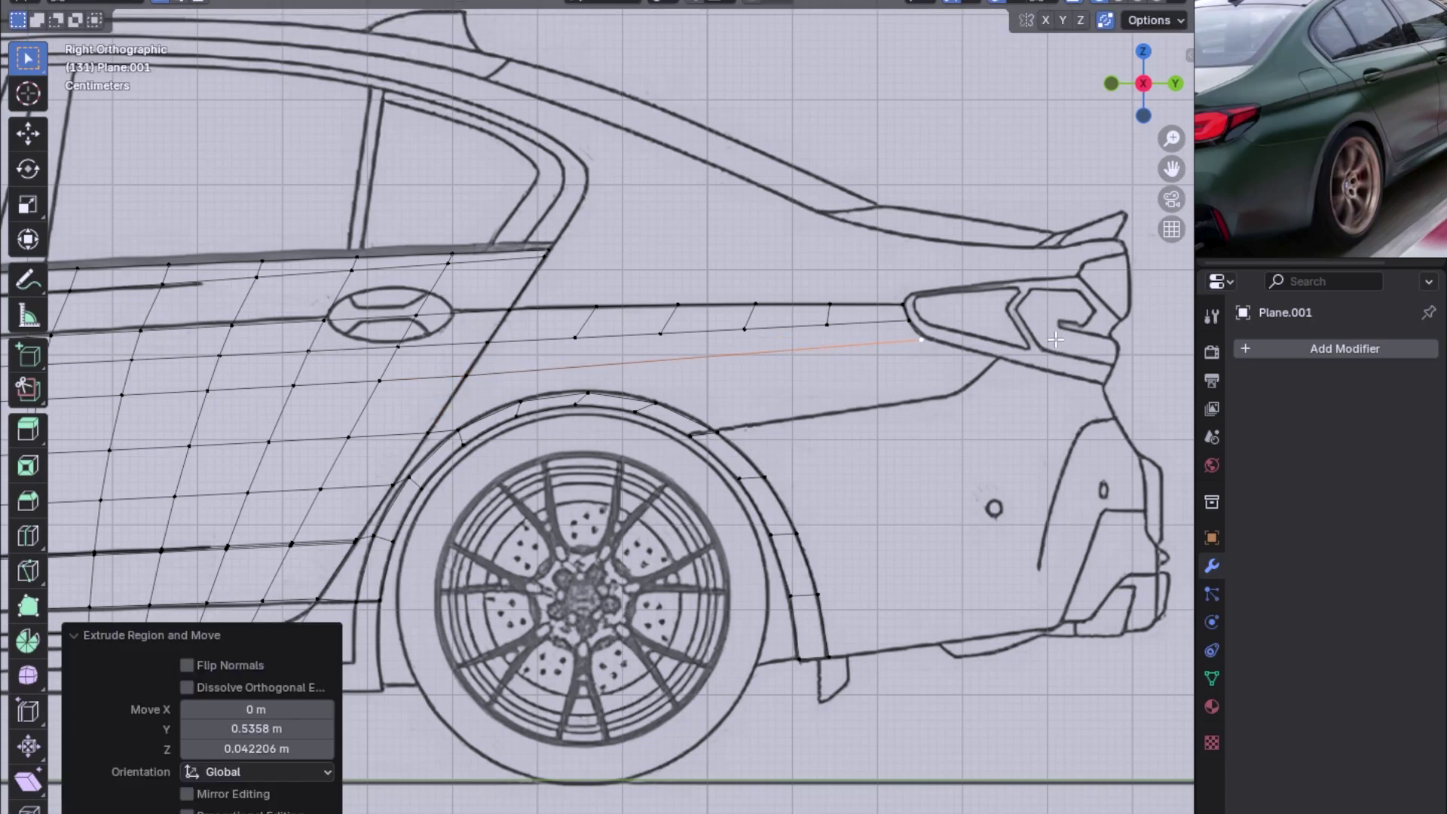
Move the new edge -0.062364 m along X in rear view and start a loop cut.
{"action": "key", "text": "ctrl+KP_1"}
{"action": "scroll", "coordinate": [800, 443], "scroll_direction": "up", "scroll_amount": 1}
{"action": "key", "text": "g"}
{"action": "key", "text": "x"}
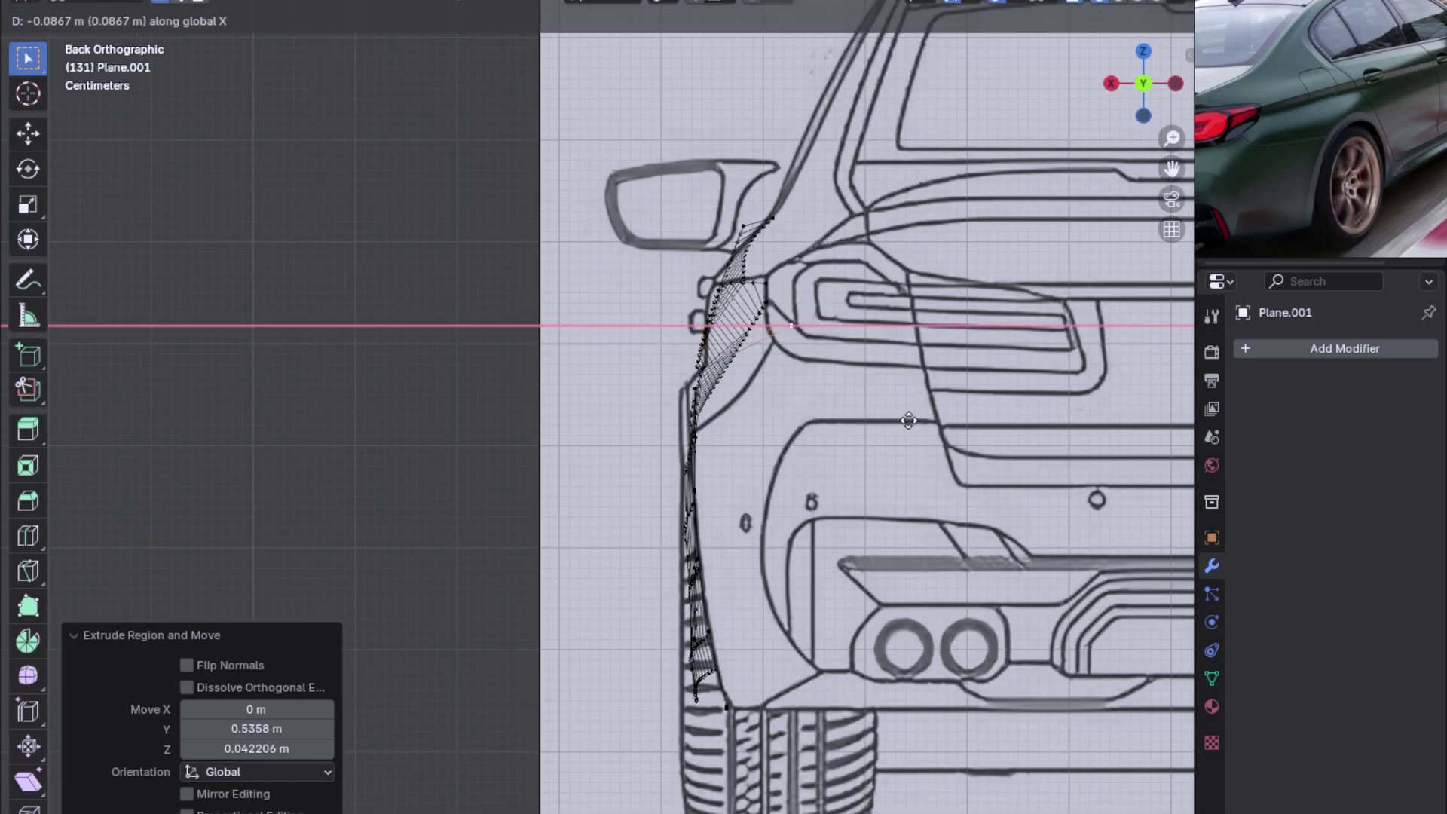
{"action": "left_click", "coordinate": [877, 439]}
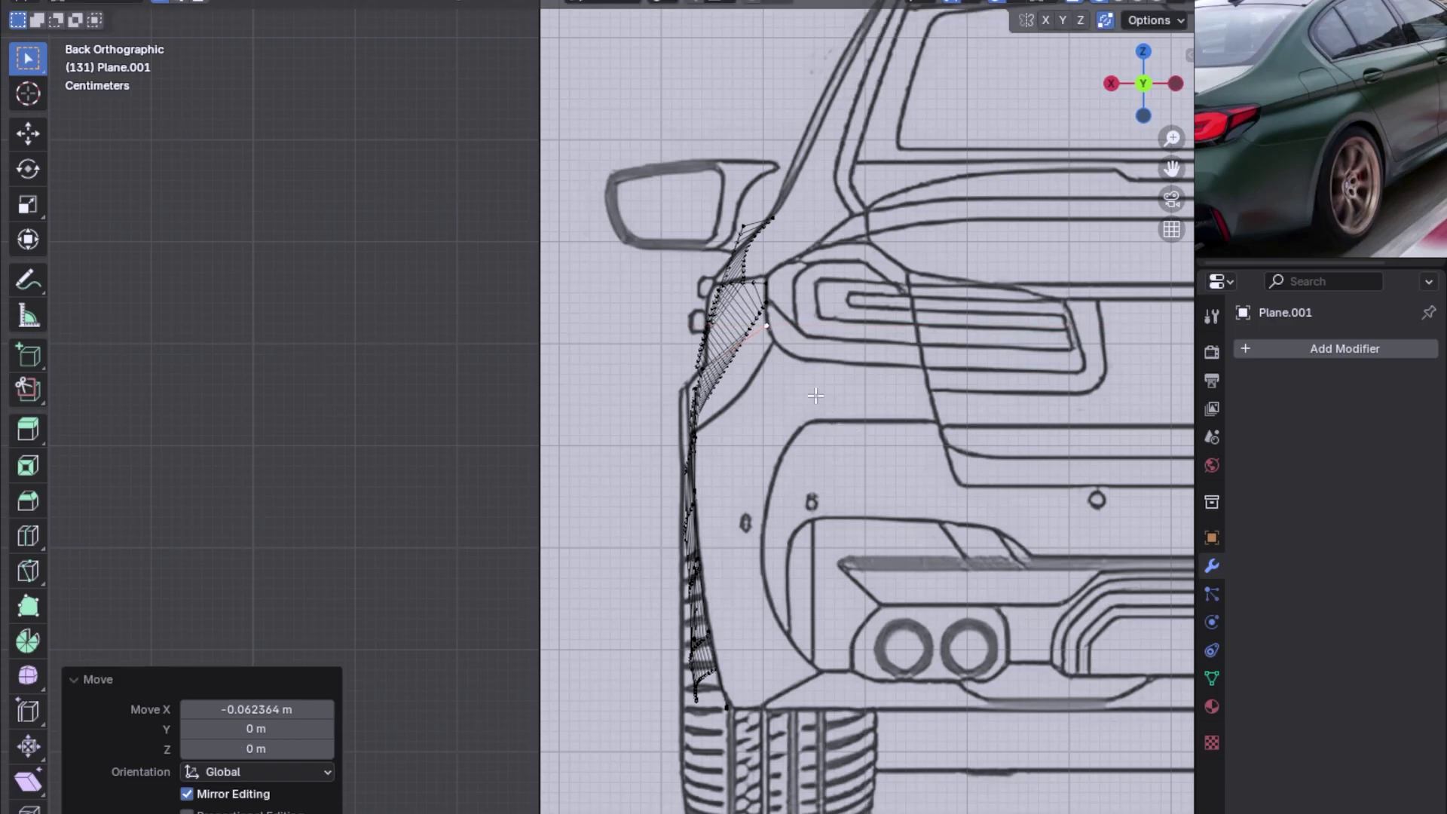
{"action": "key", "text": "KP_3"}
{"action": "key", "text": "ctrl+r"}
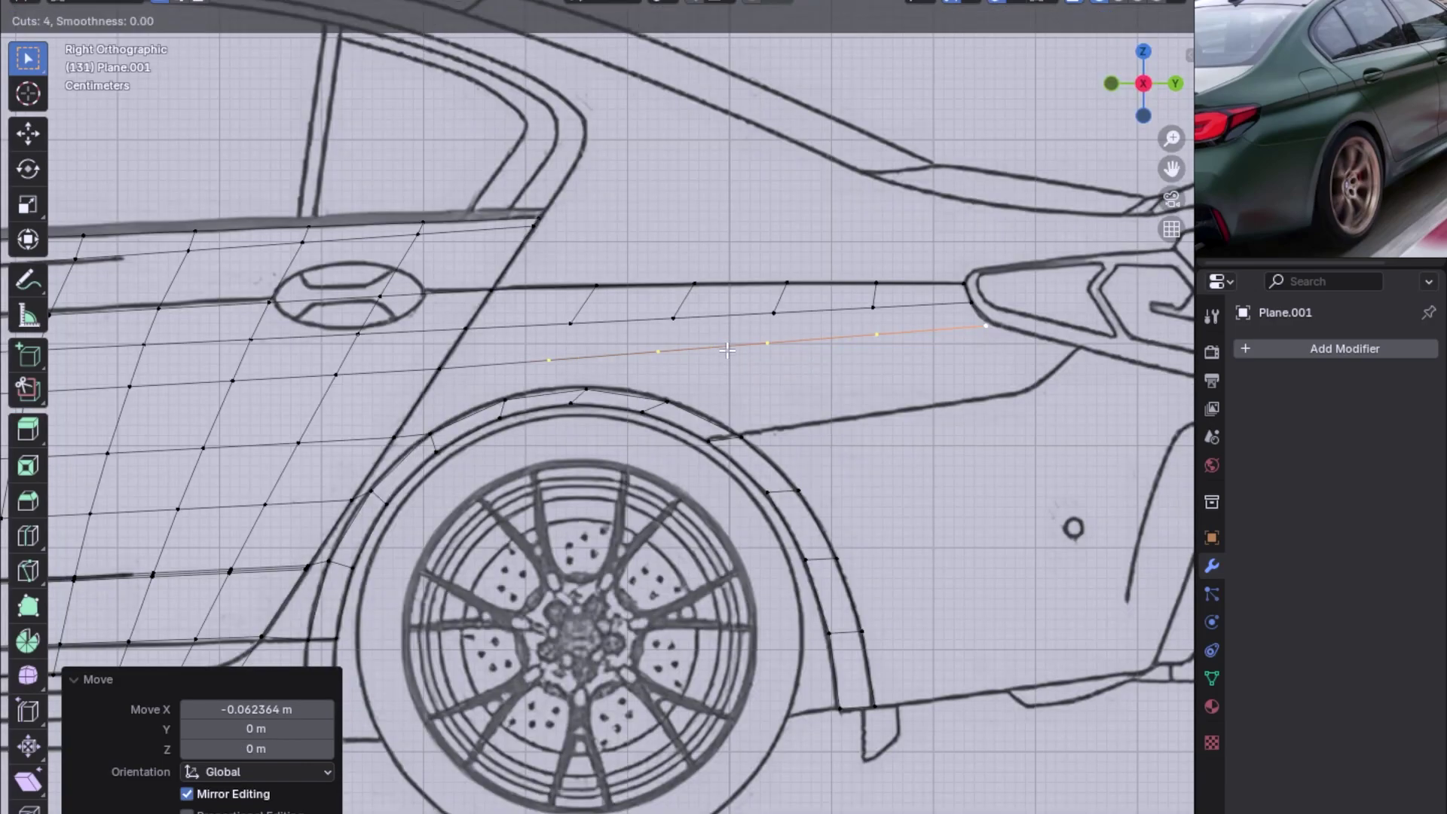
Confirm the centred loop cuts and select the rear taillight vertex, trying then cancelling a vertex slide.
{"action": "left_click", "coordinate": [727, 348]}
{"action": "right_click", "coordinate": [727, 349]}
{"action": "left_click", "coordinate": [467, 327]}
{"action": "left_click", "coordinate": [439, 369], "text": "shift"}
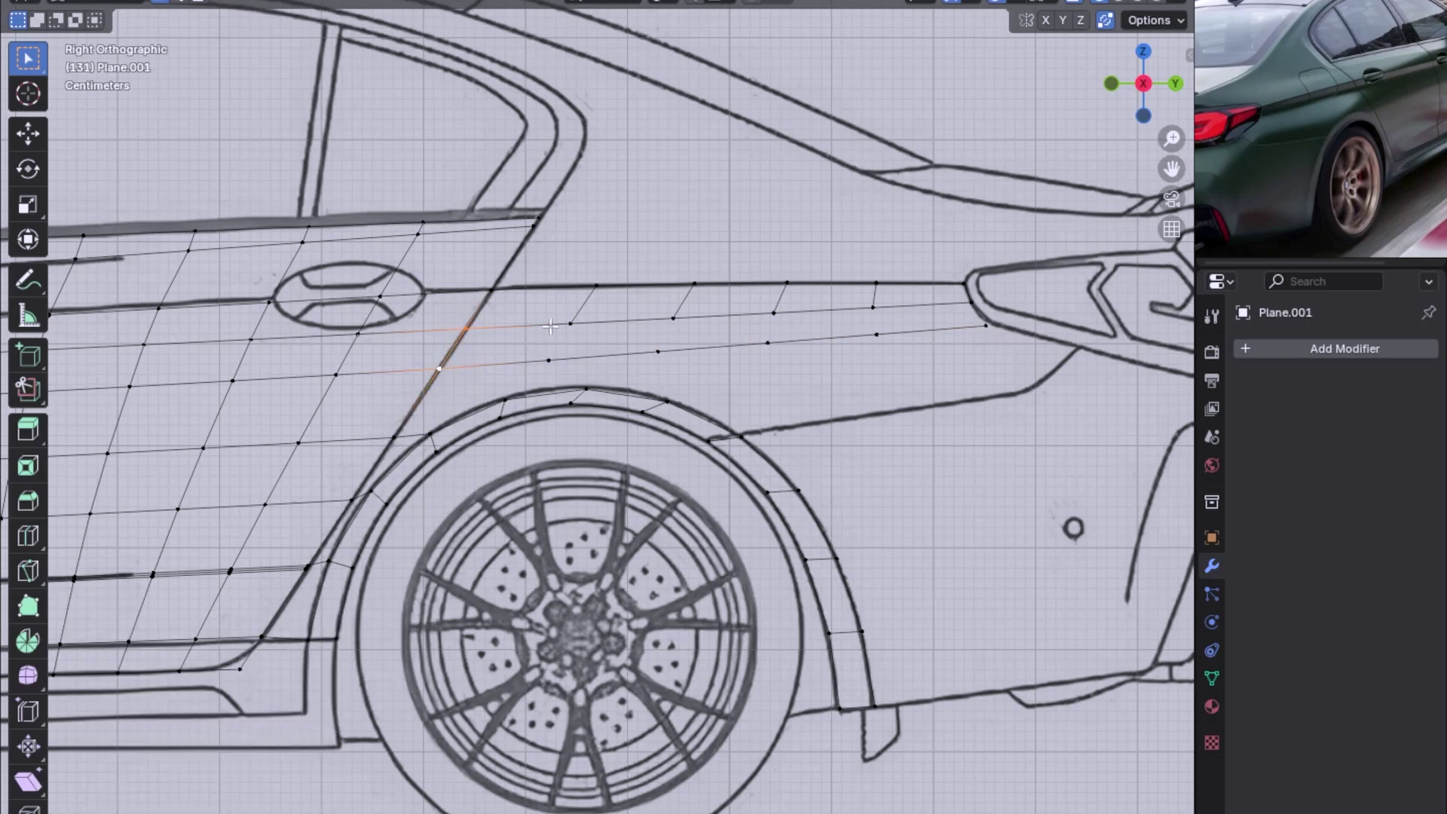
{"action": "left_click", "coordinate": [673, 318]}
{"action": "left_click", "coordinate": [658, 351], "text": "shift"}
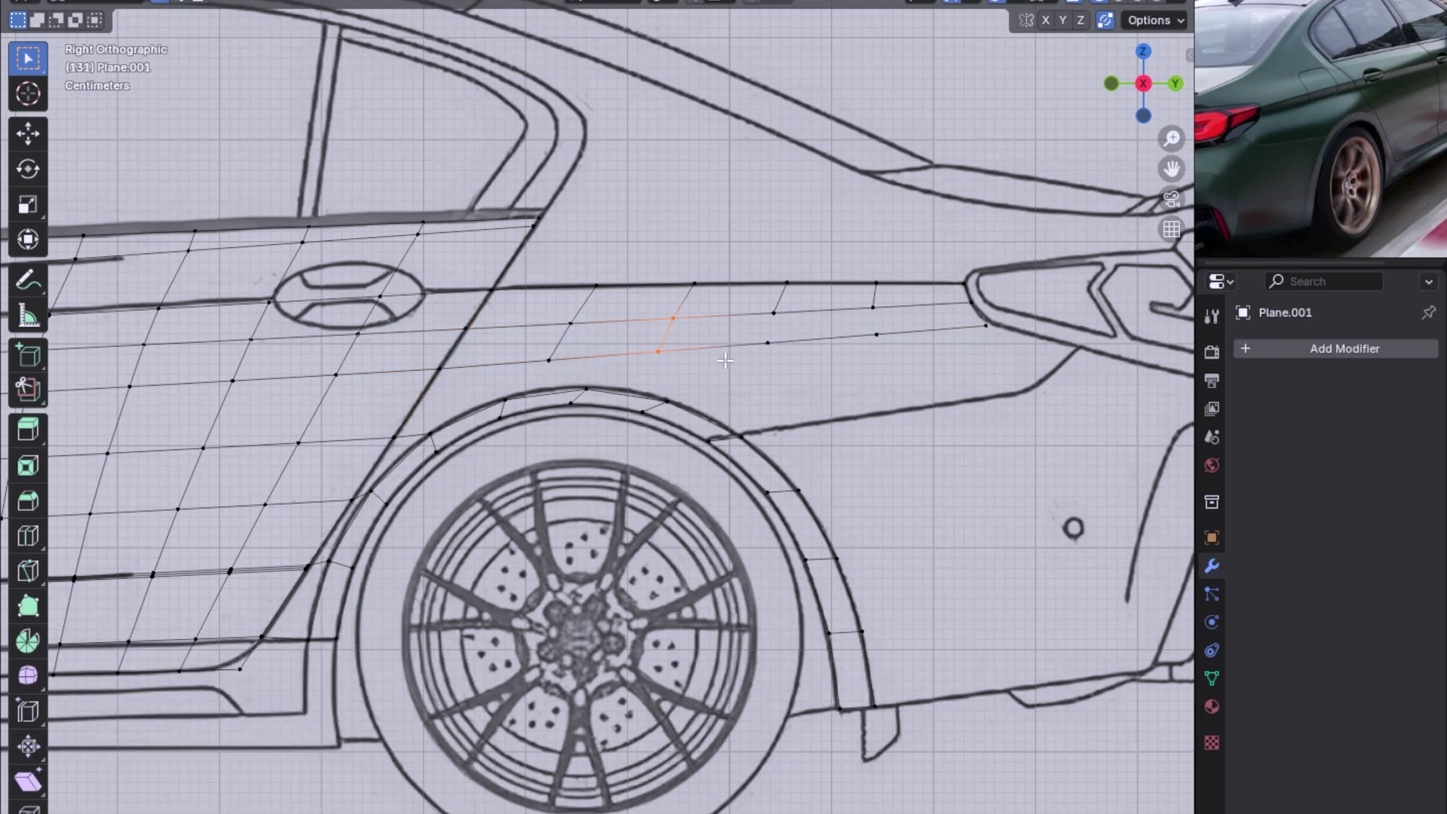
{"action": "left_click", "coordinate": [971, 302]}
{"action": "left_click", "coordinate": [985, 326], "text": "shift"}
{"action": "scroll", "coordinate": [986, 326], "scroll_direction": "up", "scroll_amount": 3}
{"action": "left_click", "coordinate": [821, 379]}
{"action": "key", "text": "shift+v"}
{"action": "right_click", "coordinate": [741, 426]}
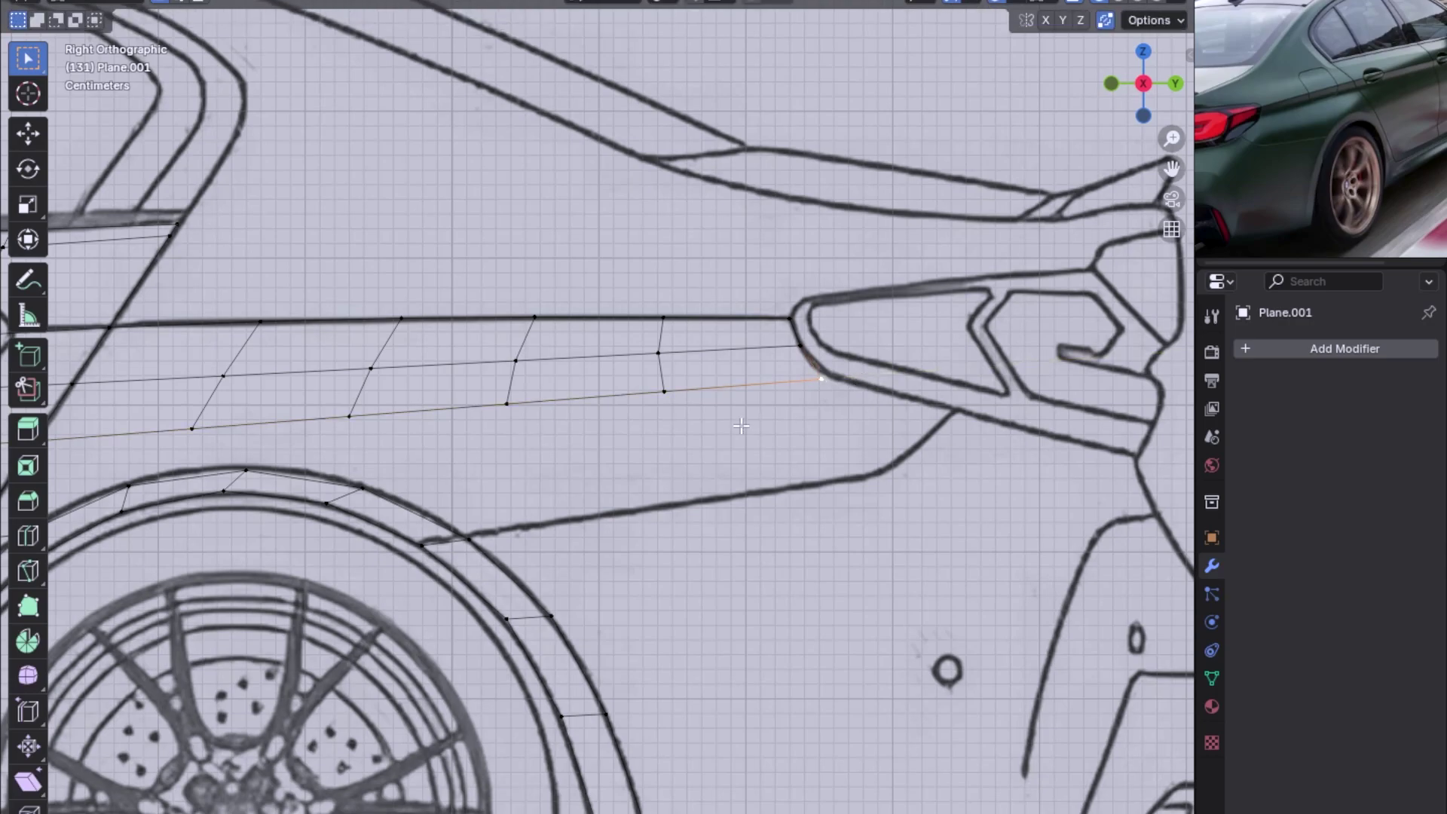
Smooth the lengthwise lower shoulder edge loop into an even curve with LoopTools Curve.
{"action": "scroll", "coordinate": [741, 426], "scroll_direction": "down", "scroll_amount": 3}
{"action": "scroll", "coordinate": [195, 418], "scroll_direction": "down", "scroll_amount": 2}
{"action": "left_click", "coordinate": [181, 418], "text": "alt"}
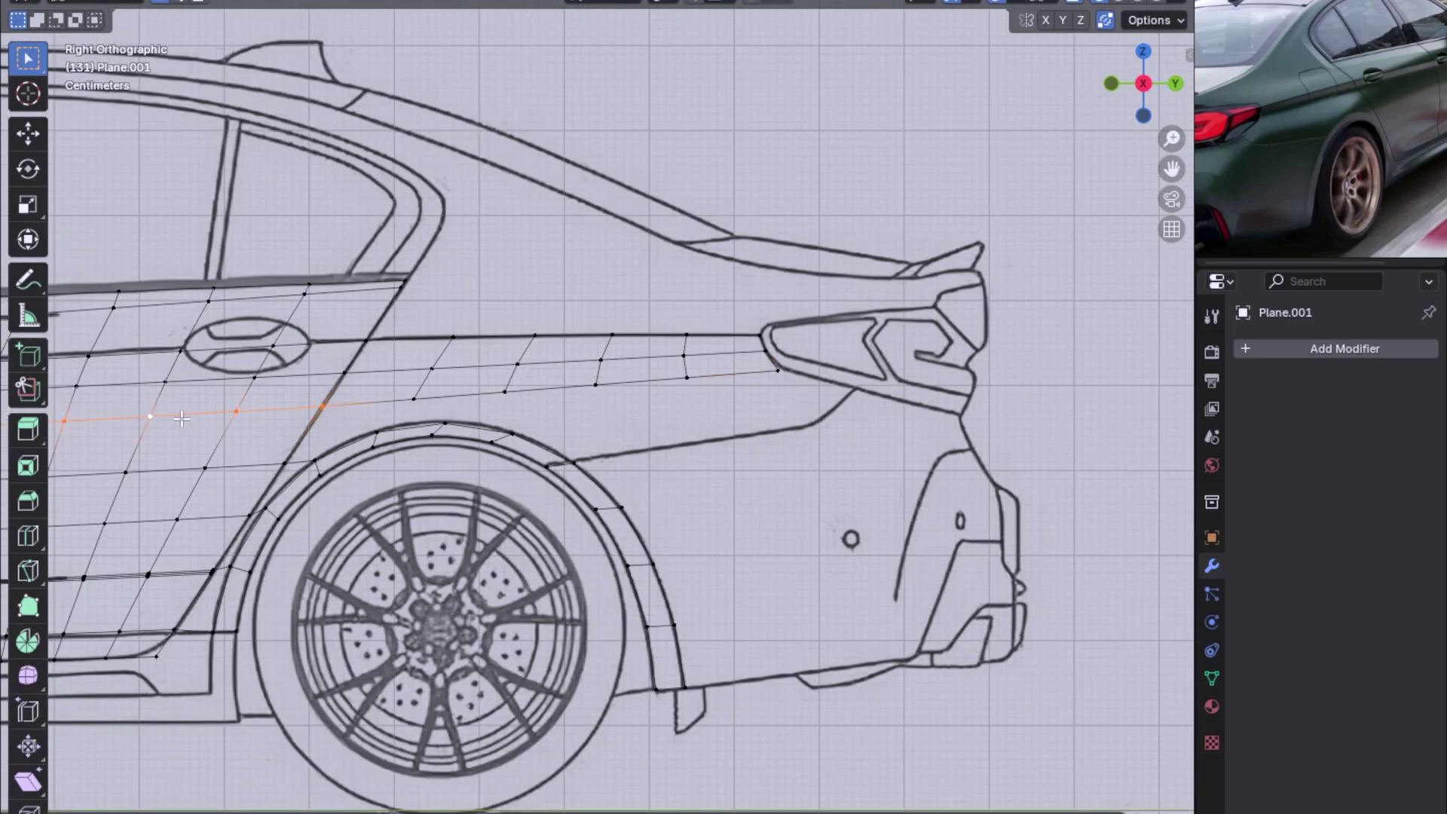
{"action": "scroll", "coordinate": [457, 397], "scroll_direction": "up", "scroll_amount": 1}
{"action": "scroll", "coordinate": [816, 368], "scroll_direction": "down", "scroll_amount": 2}
{"action": "mouse_move", "coordinate": [815, 369]}
{"action": "middle_mouse_down"}
{"action": "mouse_move", "coordinate": [920, 397]}
{"action": "mouse_move", "coordinate": [1004, 388]}
{"action": "mouse_move", "coordinate": [613, 426]}
{"action": "middle_mouse_up"}
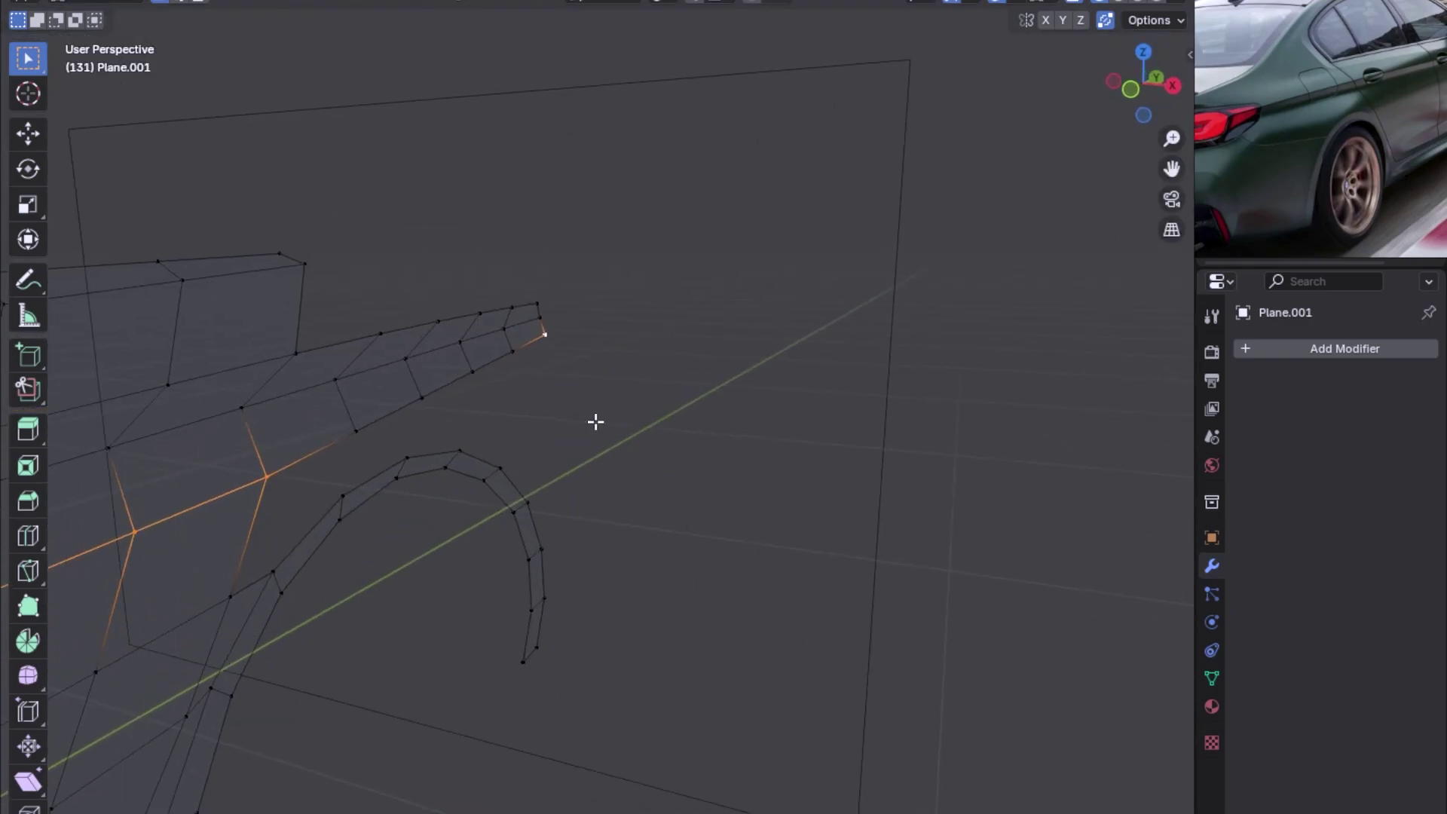
{"action": "right_click", "coordinate": [512, 357]}
{"action": "left_click", "coordinate": [635, 369]}
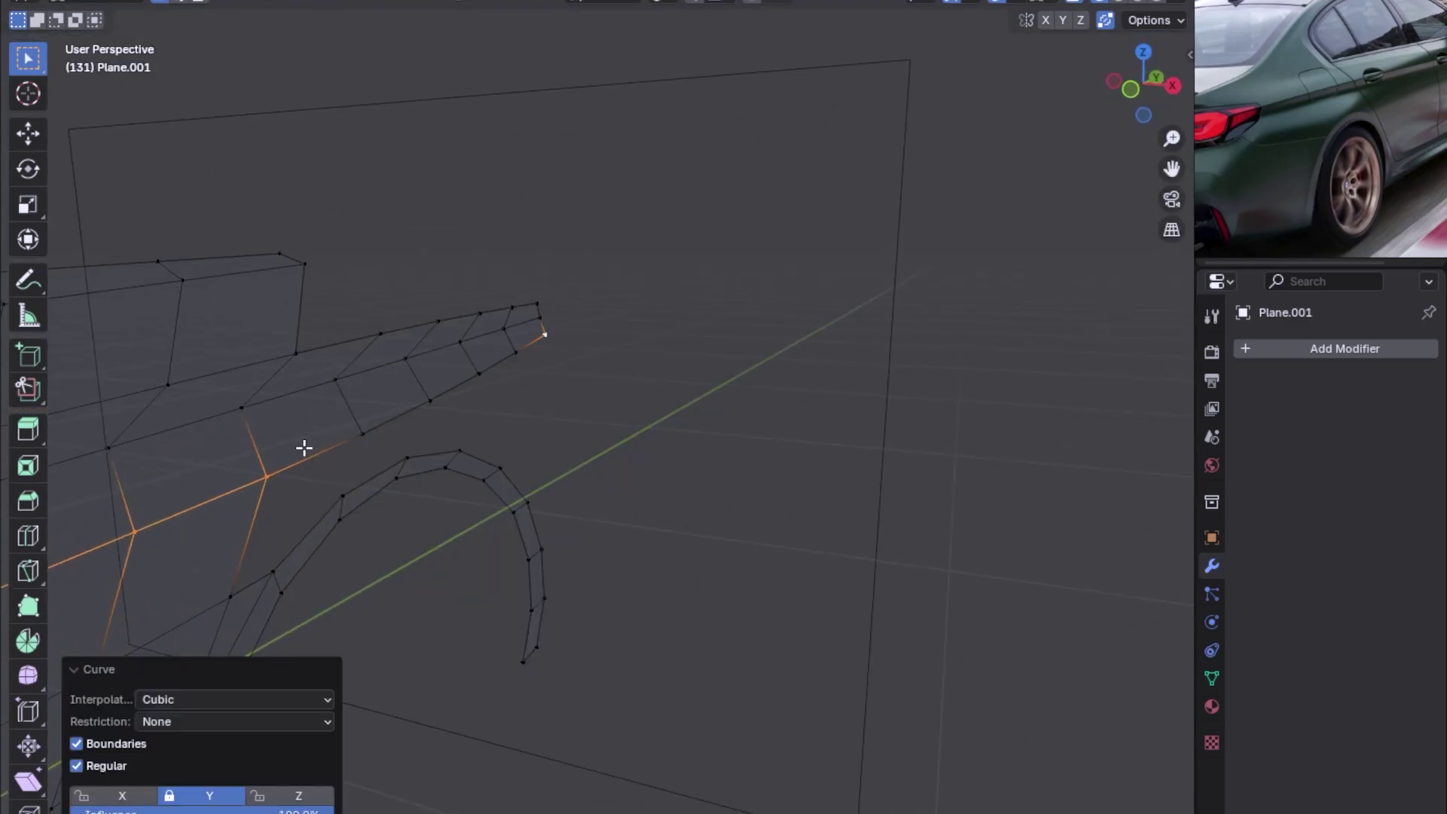
{"action": "key", "text": "KP_7"}
{"action": "scroll", "coordinate": [422, 326], "scroll_direction": "up", "scroll_amount": 2}
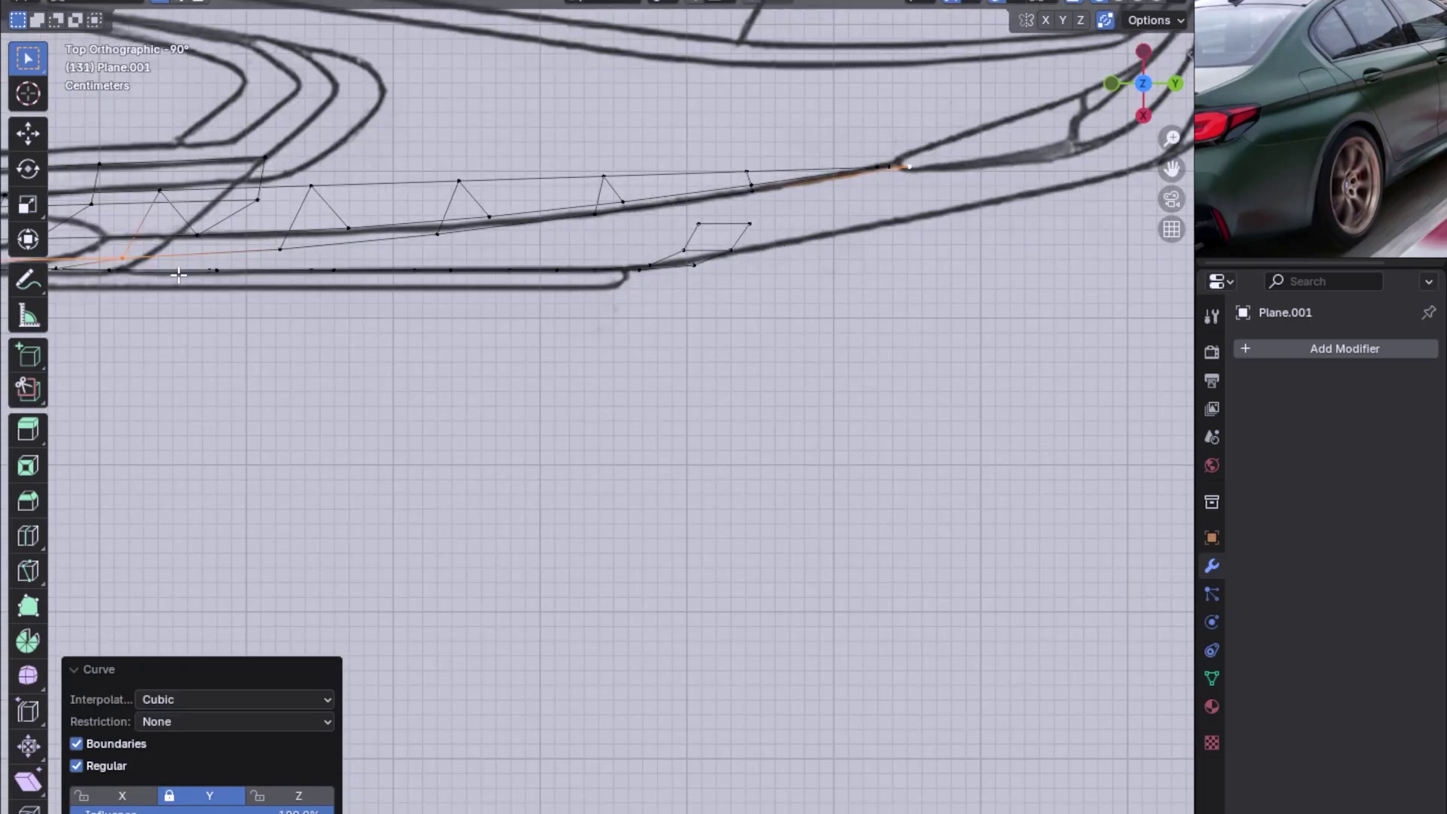